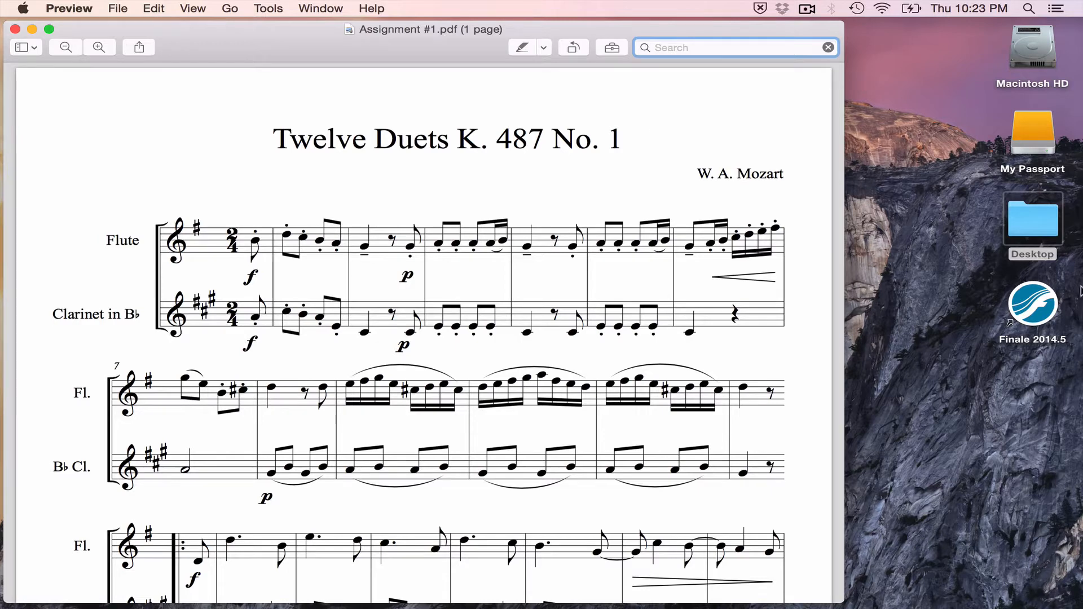
# Step: Launch Finale 2014.5 and start creating a new document with the Setup Wizard
pyautogui.click(1037, 304)
pyautogui.doubleClick(1039, 305)
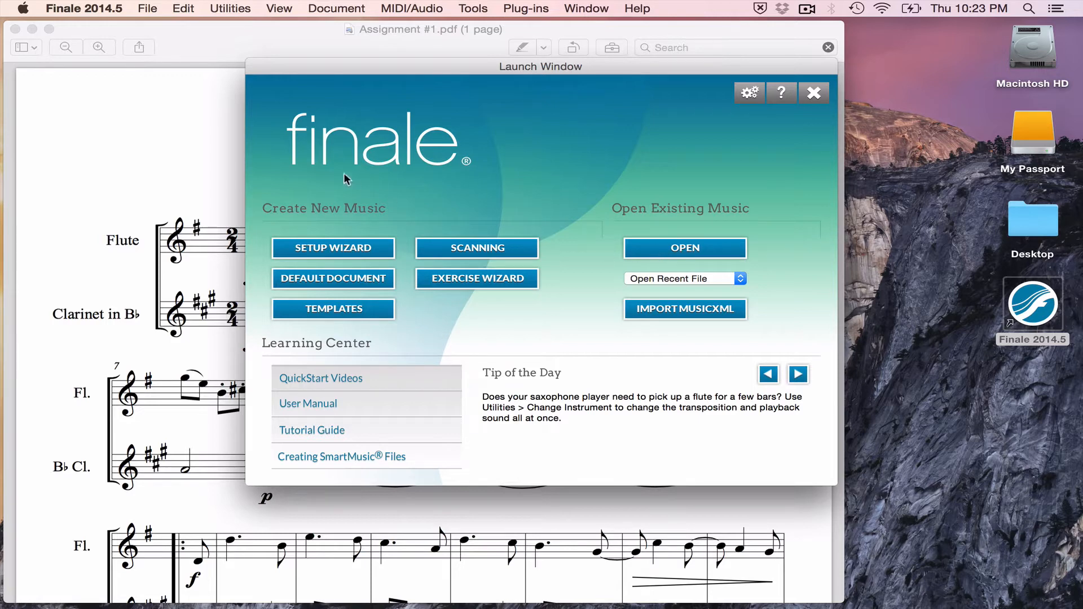
pyautogui.click(312, 250)
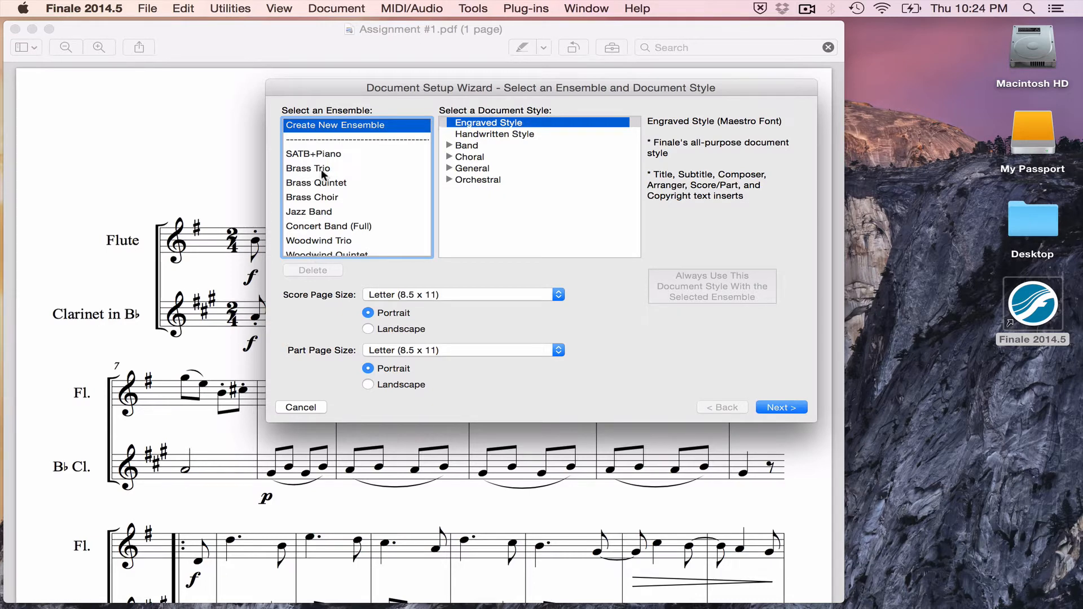
# Step: Look through the available ensembles and proceed with Create New Ensemble in Engraved Style
pyautogui.scroll(-4, 387, 159)
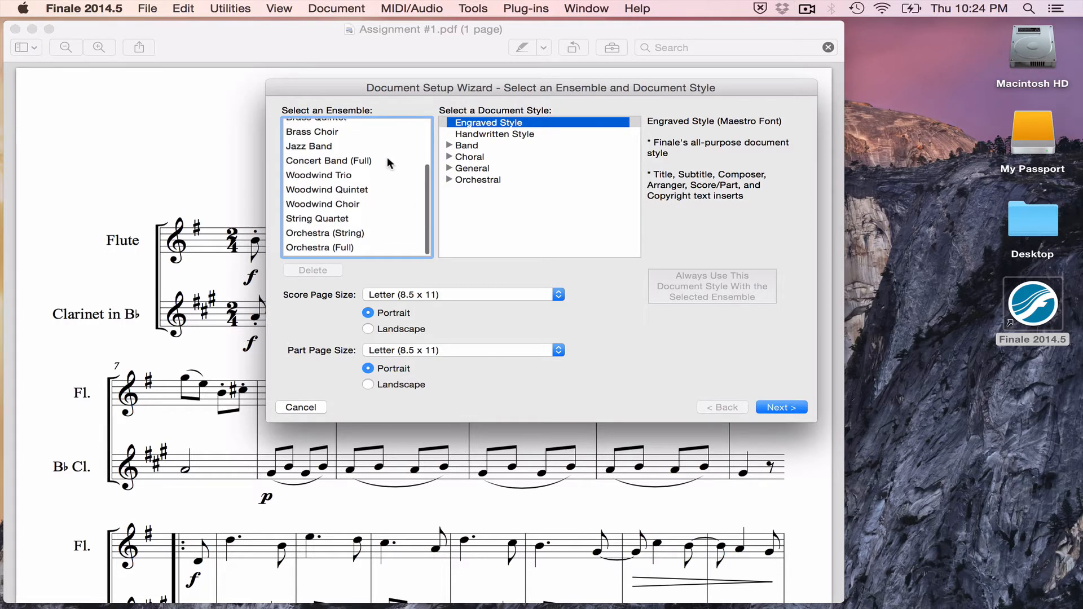
pyautogui.scroll(4, 387, 157)
pyautogui.scroll(-4, 387, 156)
pyautogui.scroll(4, 377, 187)
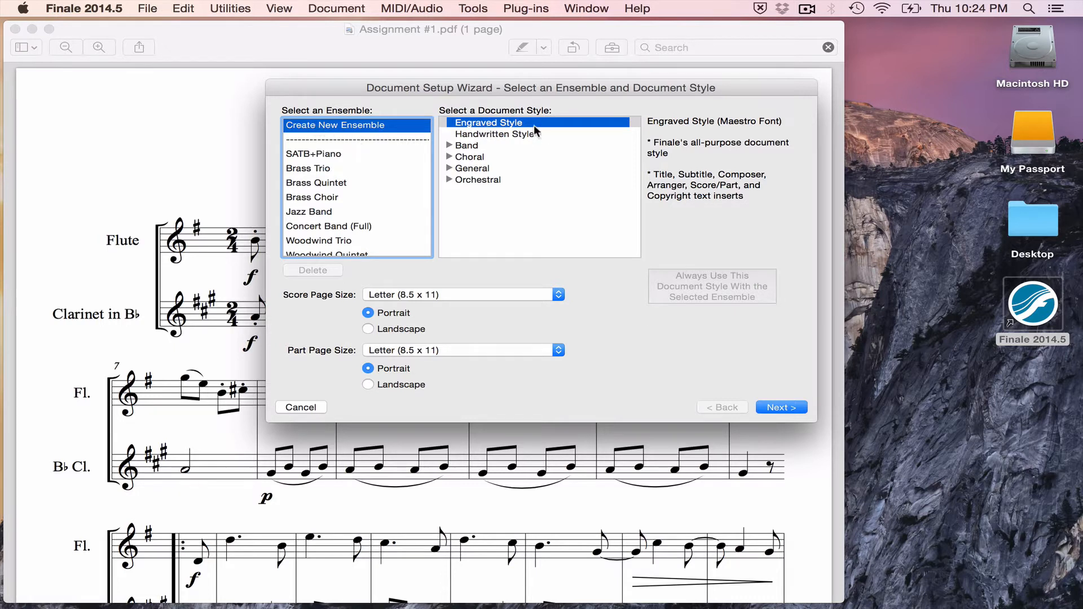
pyautogui.click(781, 407)
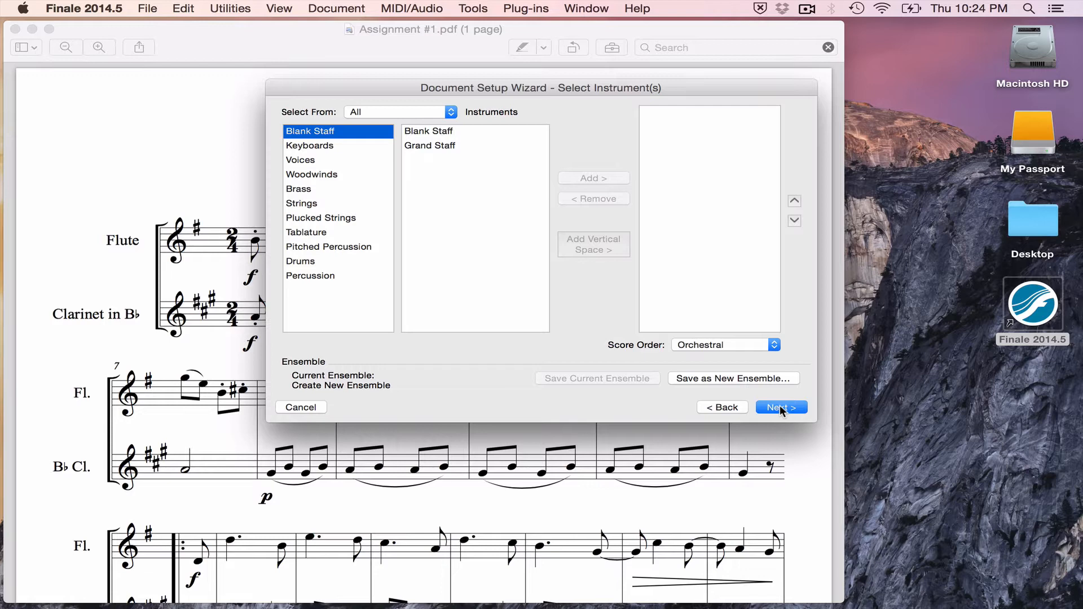
# Step: Check the instruments in the assignment PDF and add Flute and Clarinet in Bb from the woodwinds to the score
pyautogui.click(141, 143)
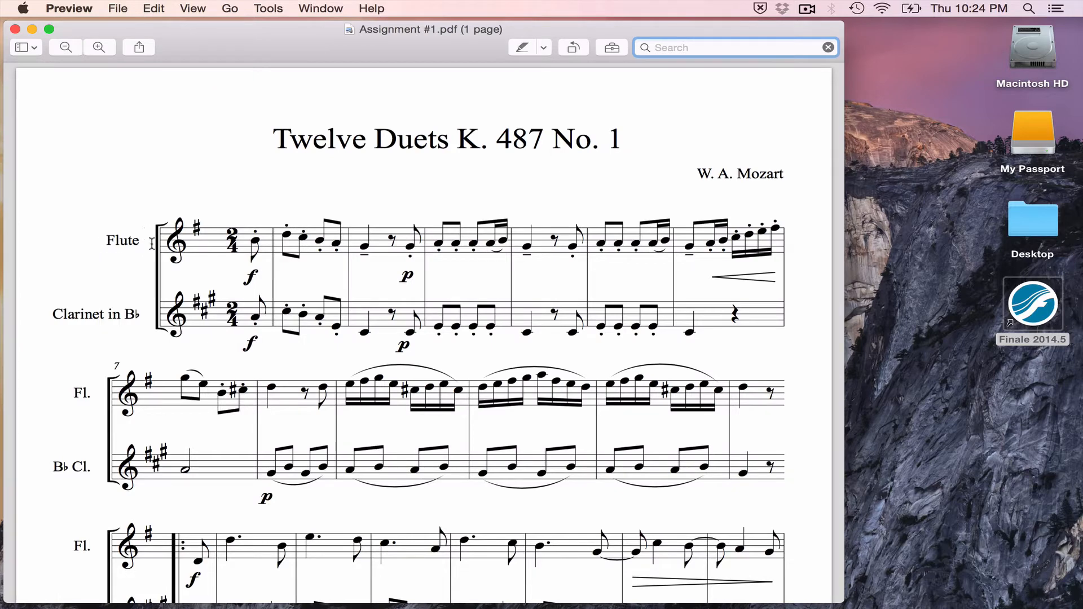
pyautogui.press('super+Tab')
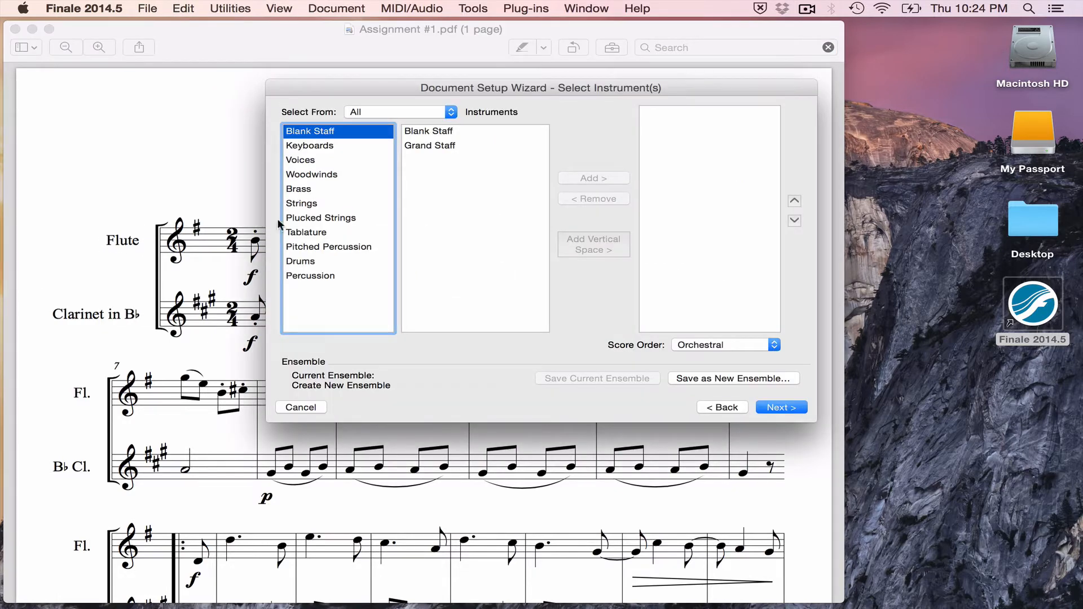
pyautogui.click(306, 174)
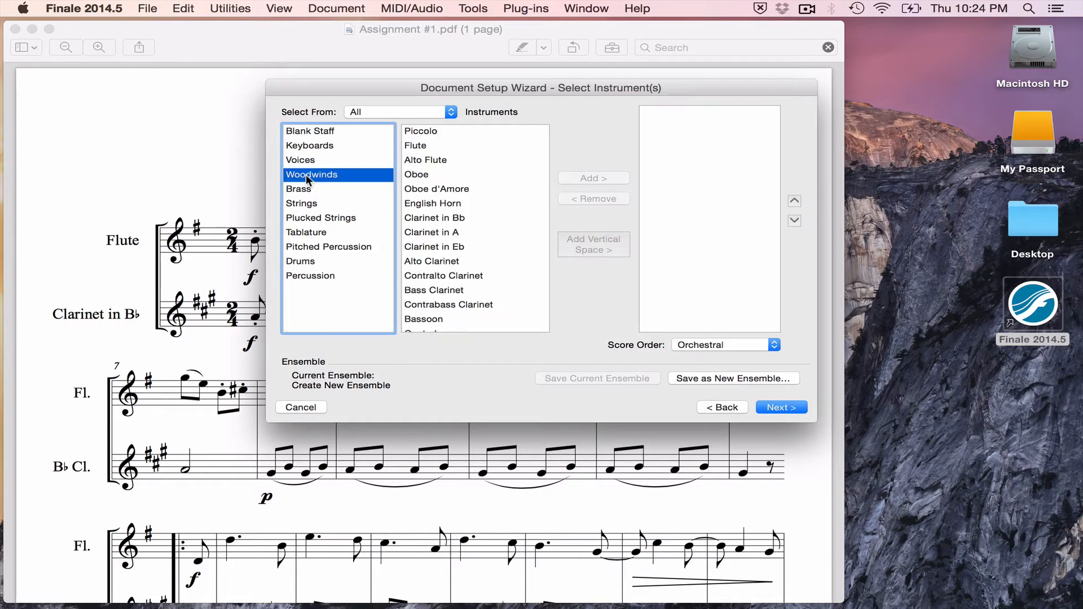
pyautogui.click(421, 146)
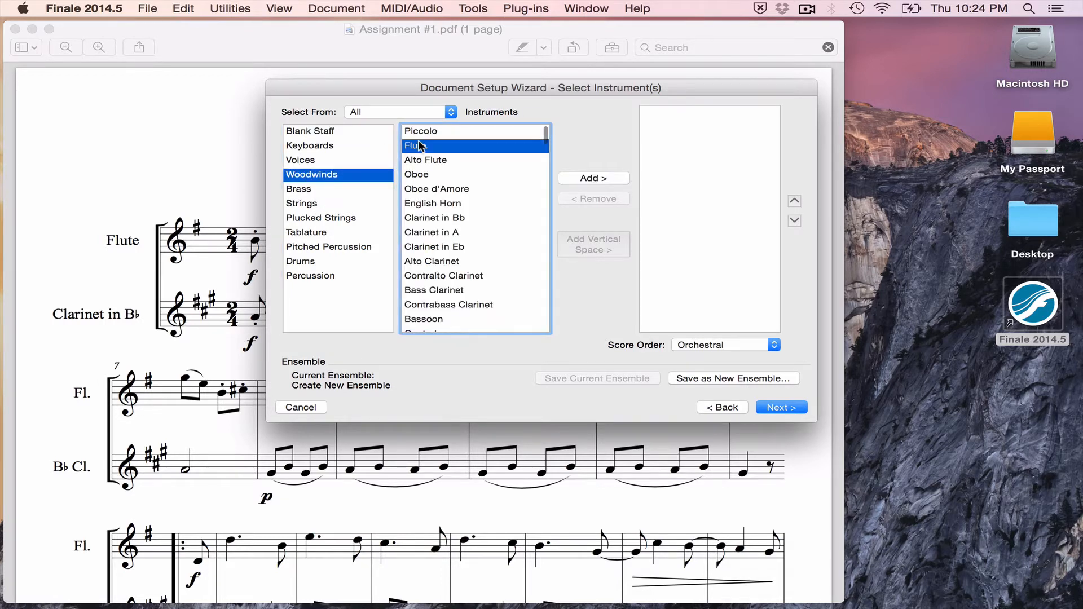
pyautogui.click(580, 177)
pyautogui.click(427, 220)
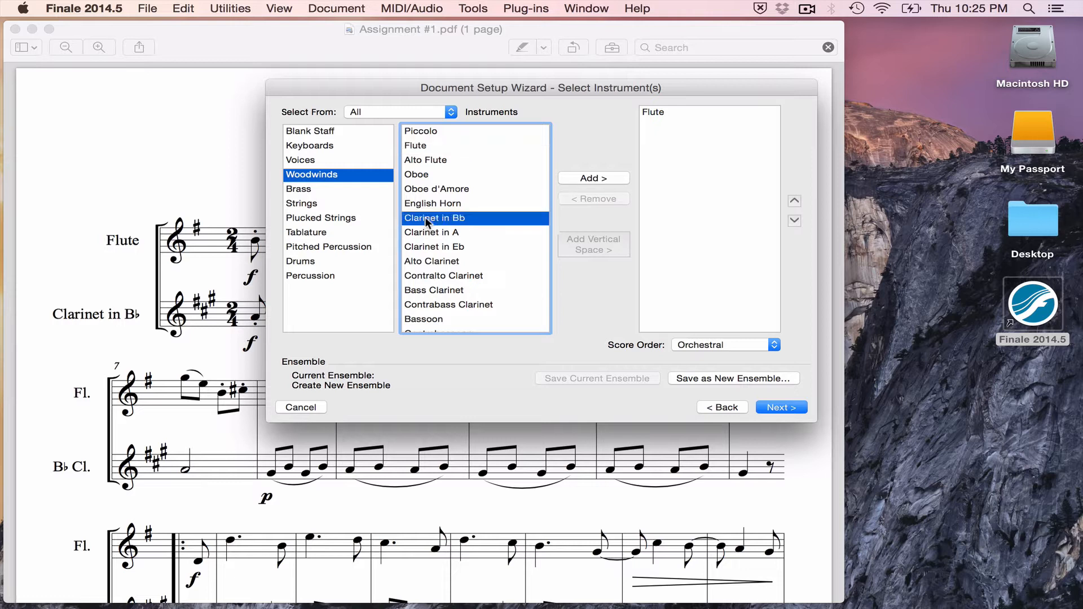
pyautogui.click(601, 181)
# Step: Try out reordering the instruments by moving Clarinet in Bb above Flute and back below it
pyautogui.click(672, 126)
pyautogui.click(793, 201)
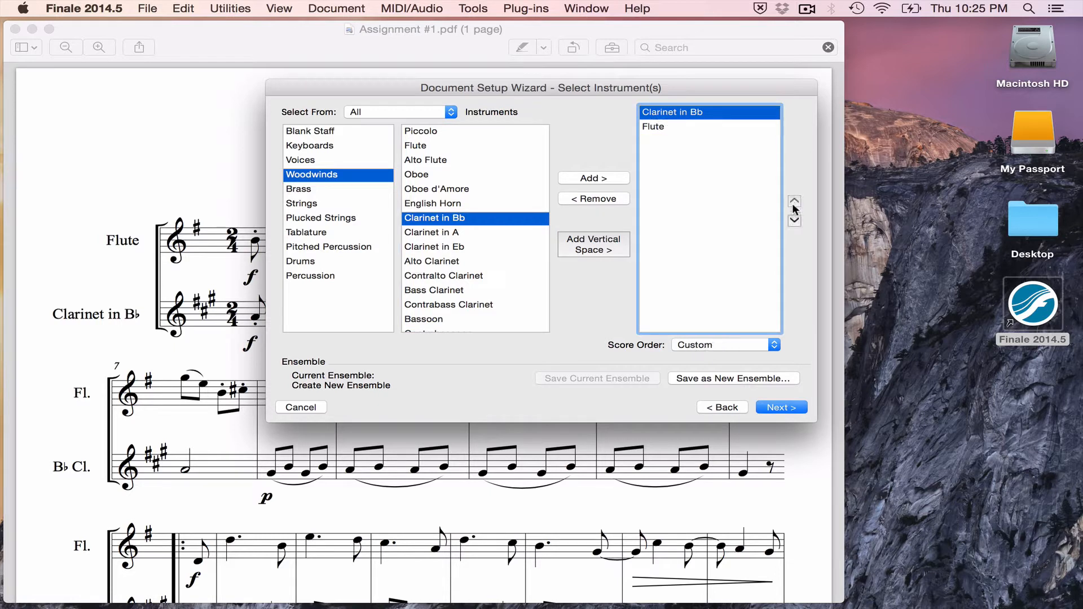
pyautogui.click(795, 220)
pyautogui.click(795, 202)
pyautogui.click(794, 221)
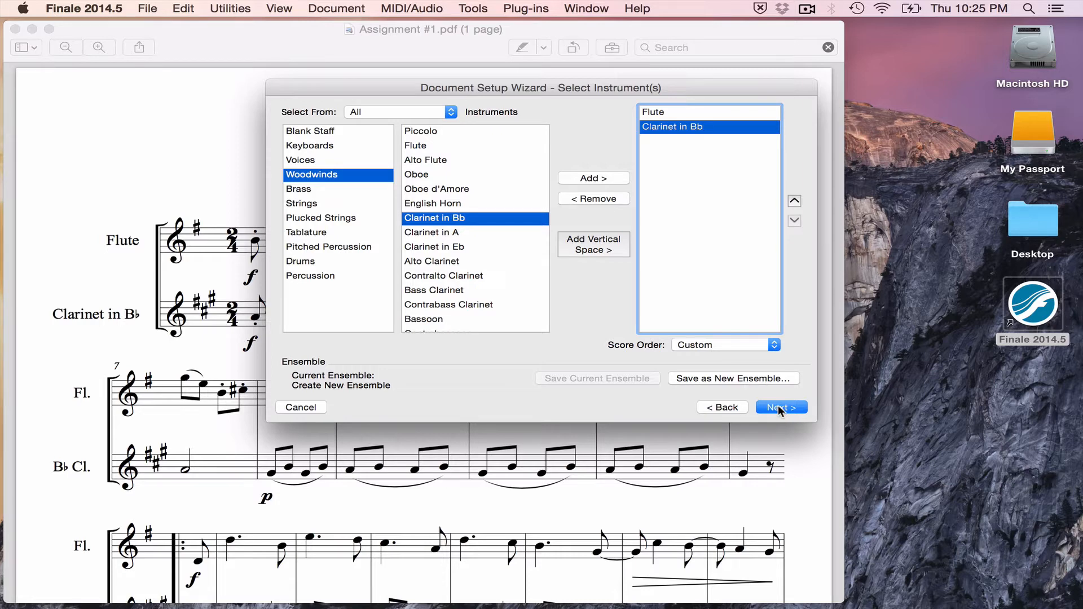
# Step: Enter "Twelve Duets K. 487 No. 1" as the score title and "W. A. Mozart" as the composer
pyautogui.click(779, 407)
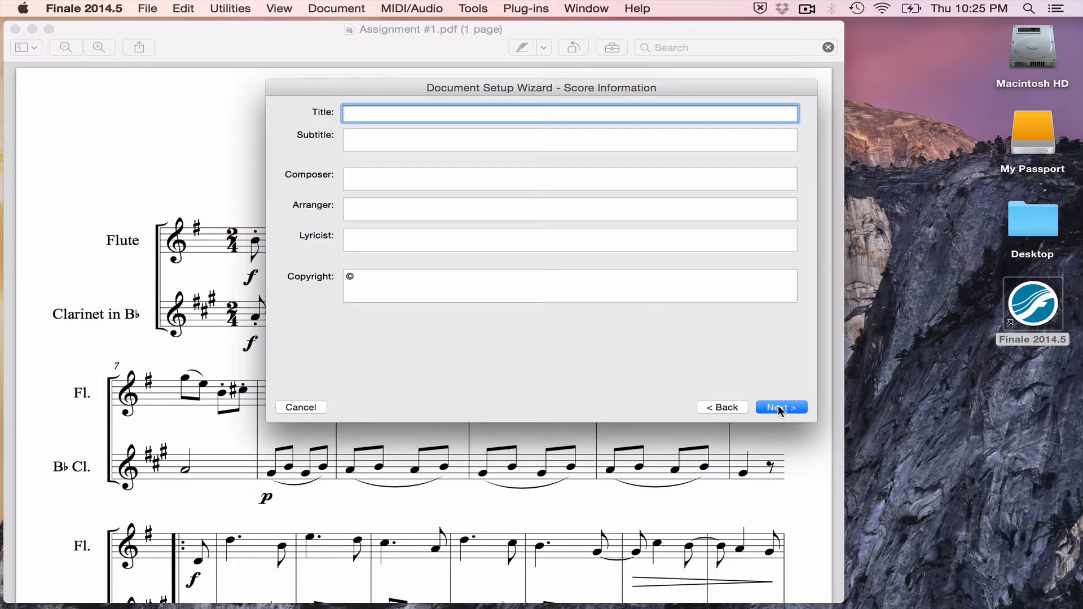
pyautogui.moveTo(557, 87); pyautogui.dragTo(459, 204)
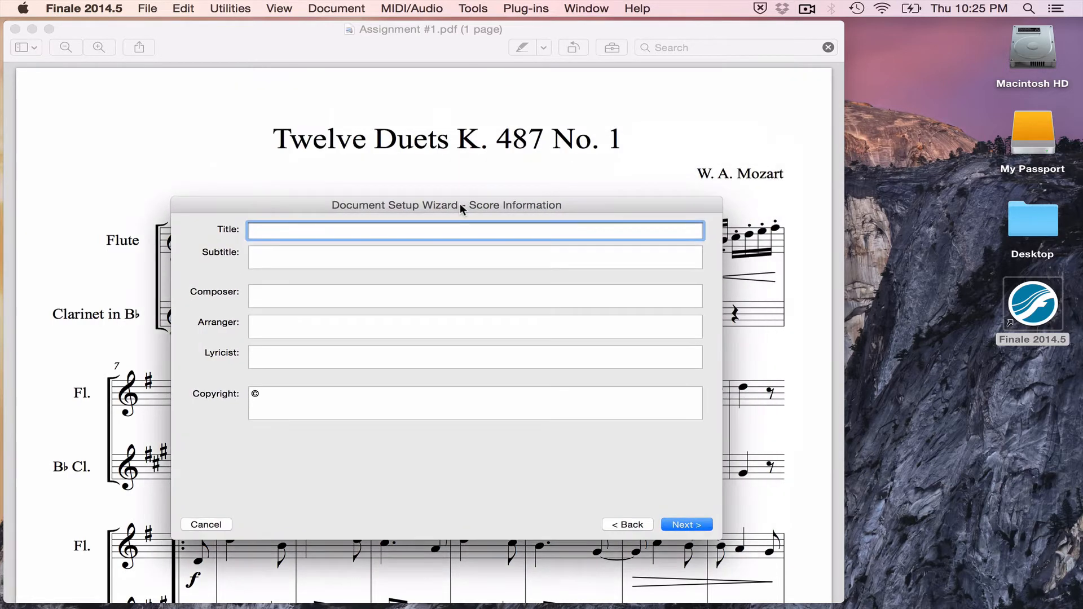
pyautogui.write('Twelve Duets K. 487 No. 1')
pyautogui.click(283, 292)
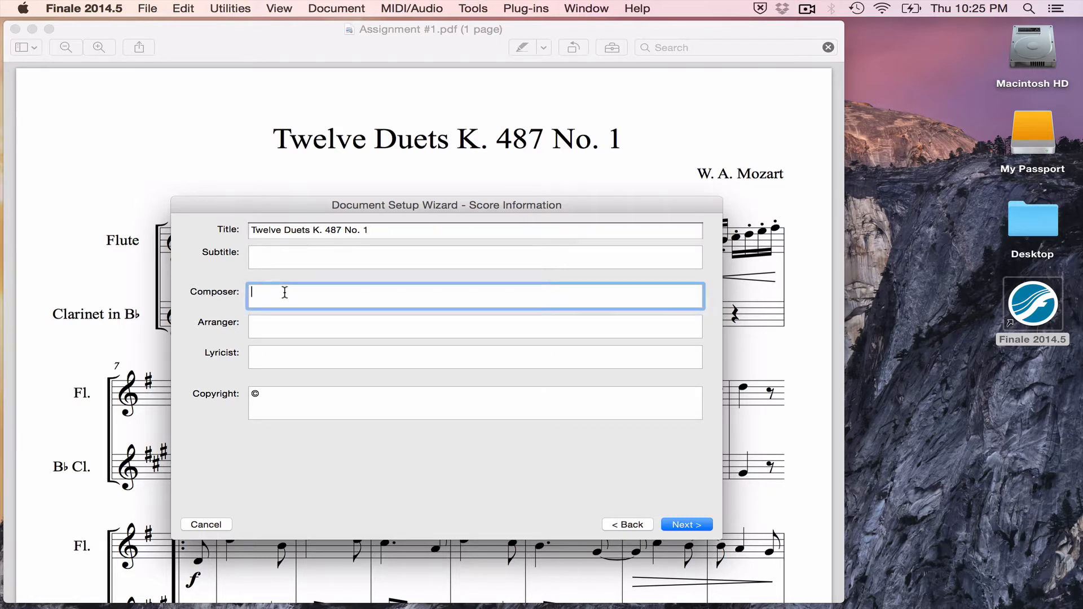
pyautogui.write('W. A. Bach')
pyautogui.press('BackSpace')
pyautogui.press('BackSpace')
pyautogui.press('BackSpace')
pyautogui.press('BackSpace')
pyautogui.write('Mozart')
pyautogui.click(695, 526)
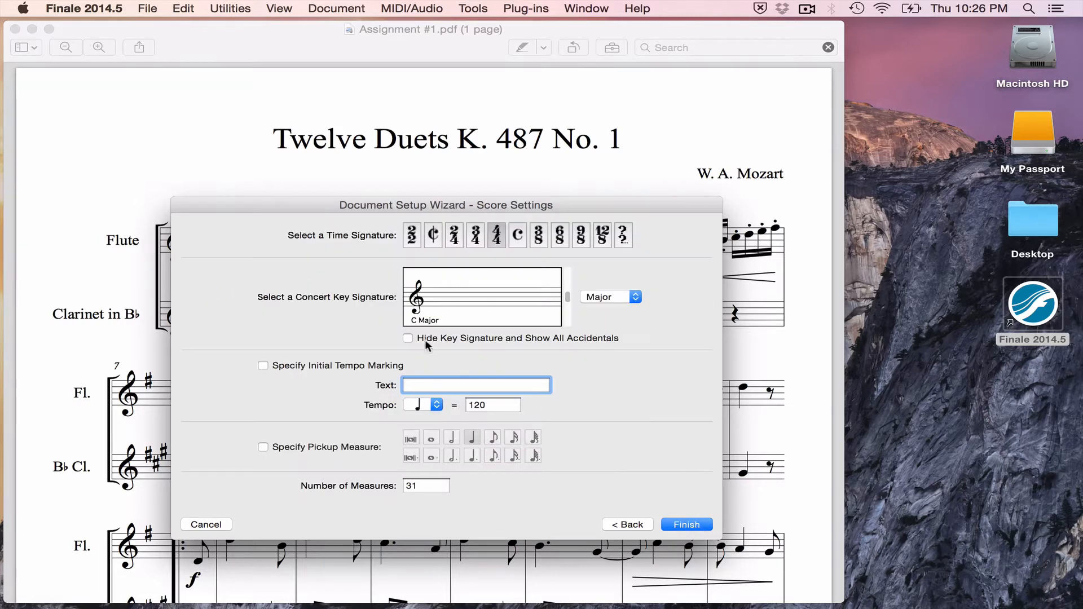
# Step: Set the score's time signature to 2/4 and its concert key signature to G Major
pyautogui.moveTo(332, 209); pyautogui.dragTo(695, 264)
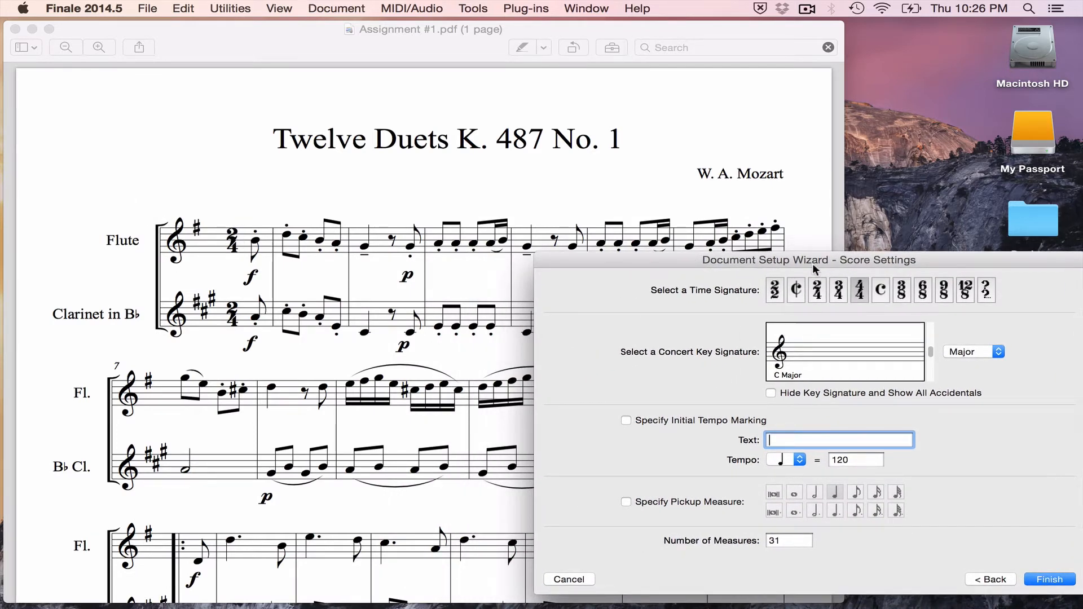
pyautogui.click(819, 294)
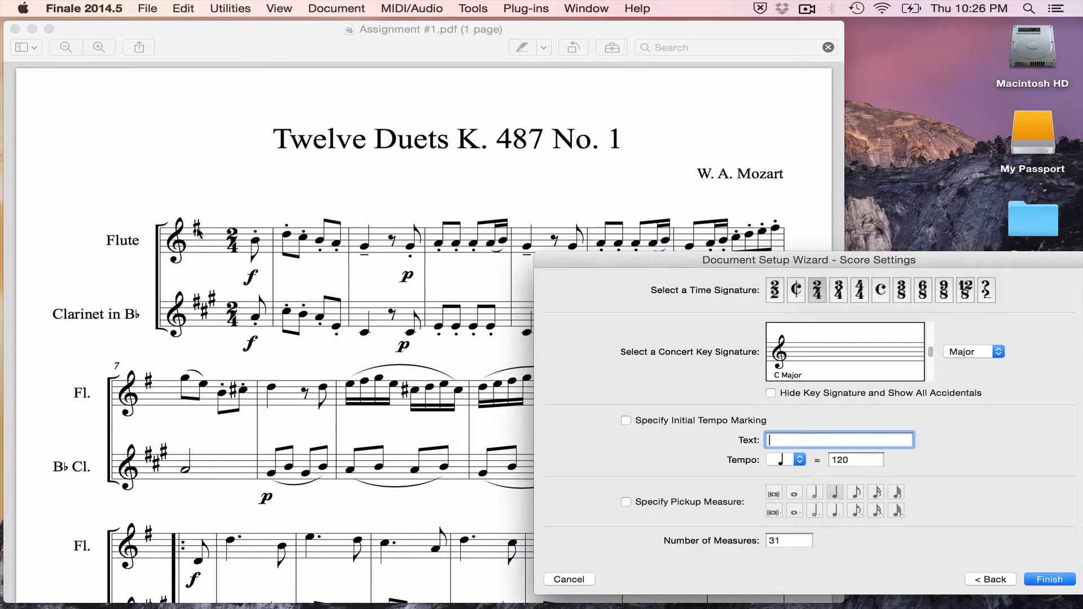
pyautogui.click(931, 351)
pyautogui.click(865, 458)
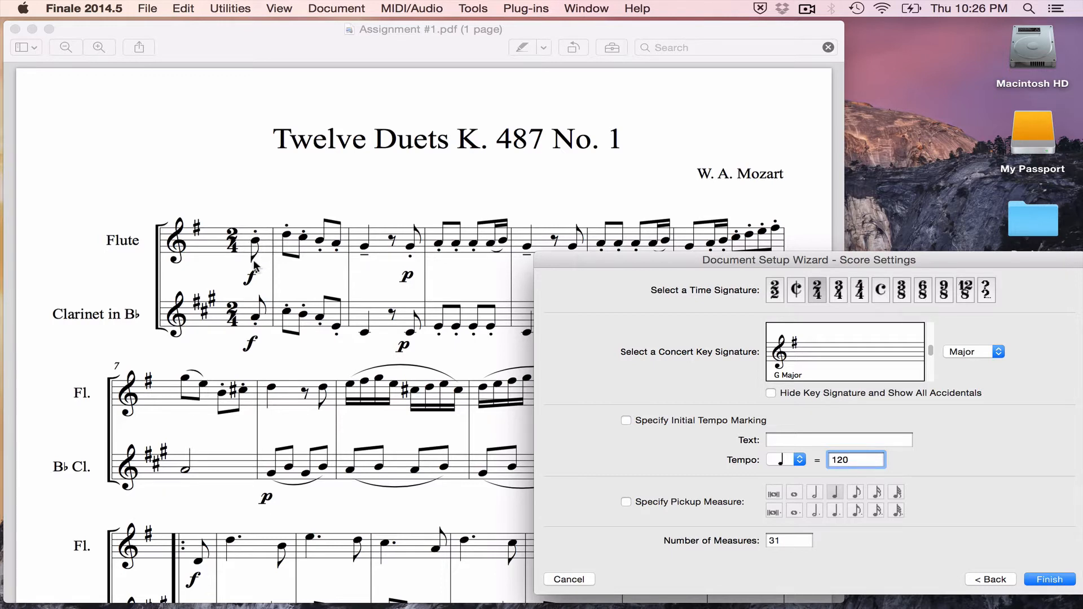
# Step: Create the score with an eighth-note pickup measure and 32 measures, checking the measure count against the assignment PDF
pyautogui.click(626, 502)
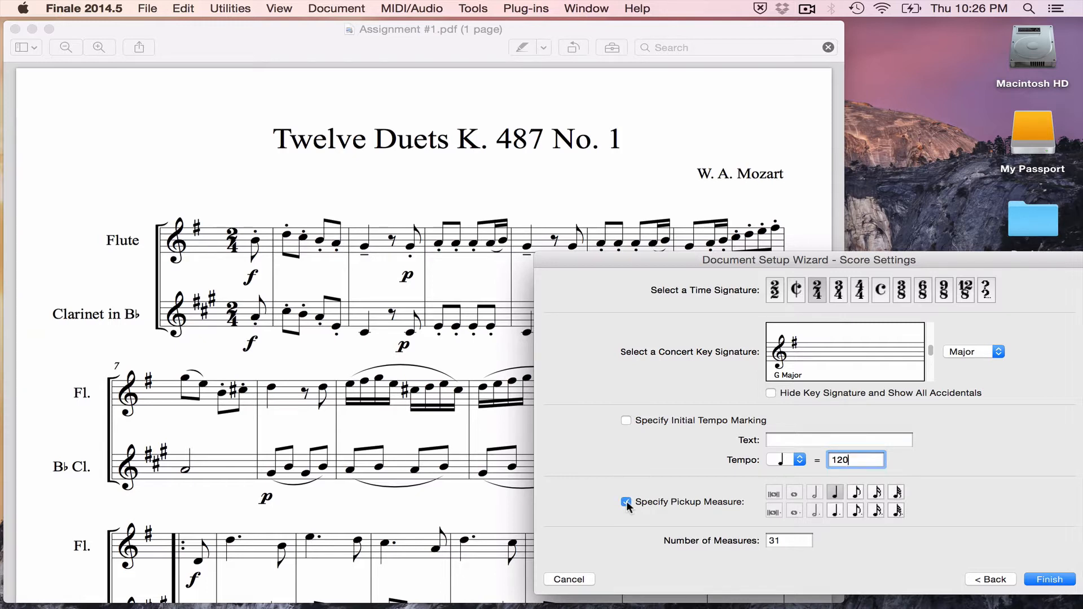
pyautogui.click(856, 492)
pyautogui.scroll(-10, 404, 269)
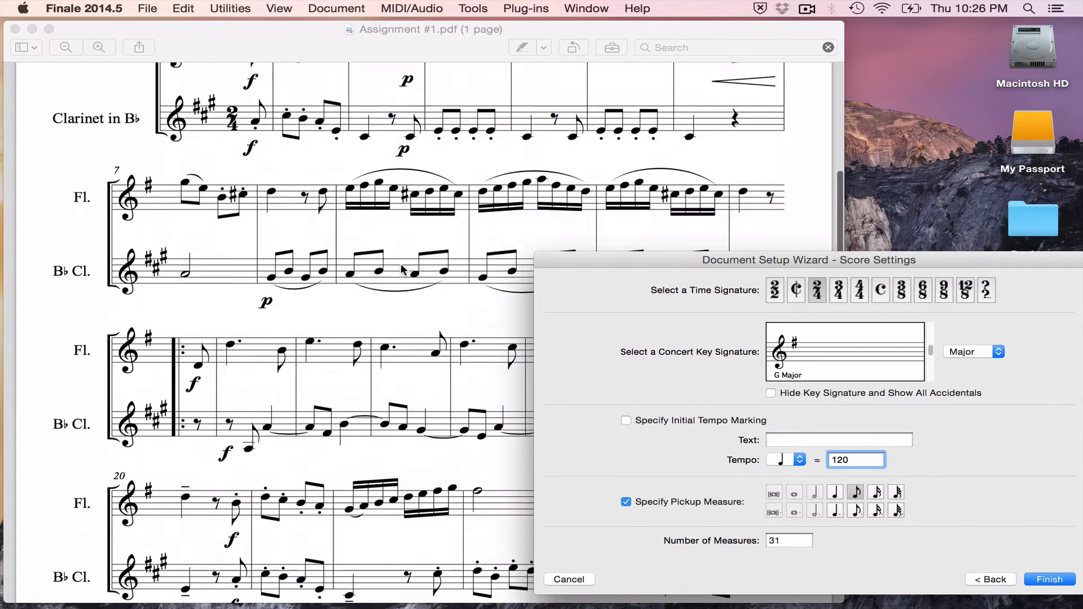
pyautogui.click(404, 269)
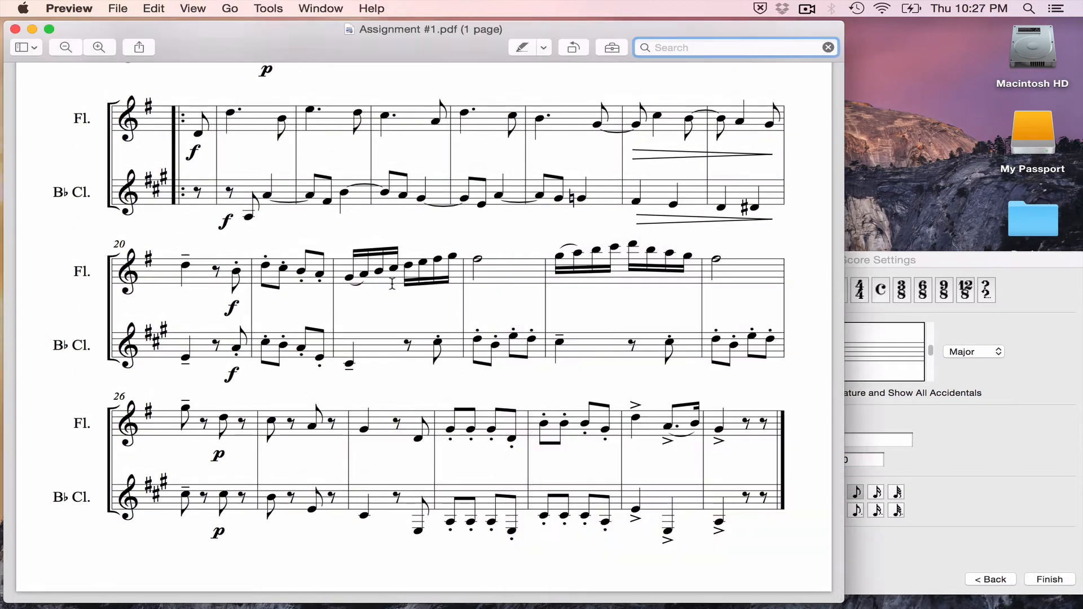
pyautogui.moveTo(112, 399); pyautogui.dragTo(135, 395)
pyautogui.click(135, 394)
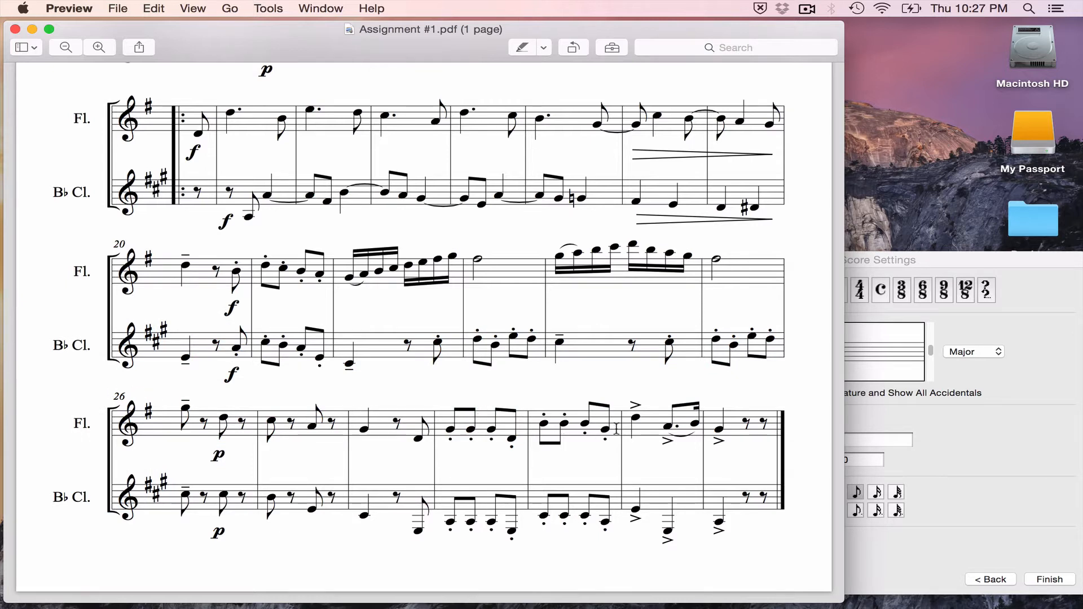
pyautogui.click(930, 458)
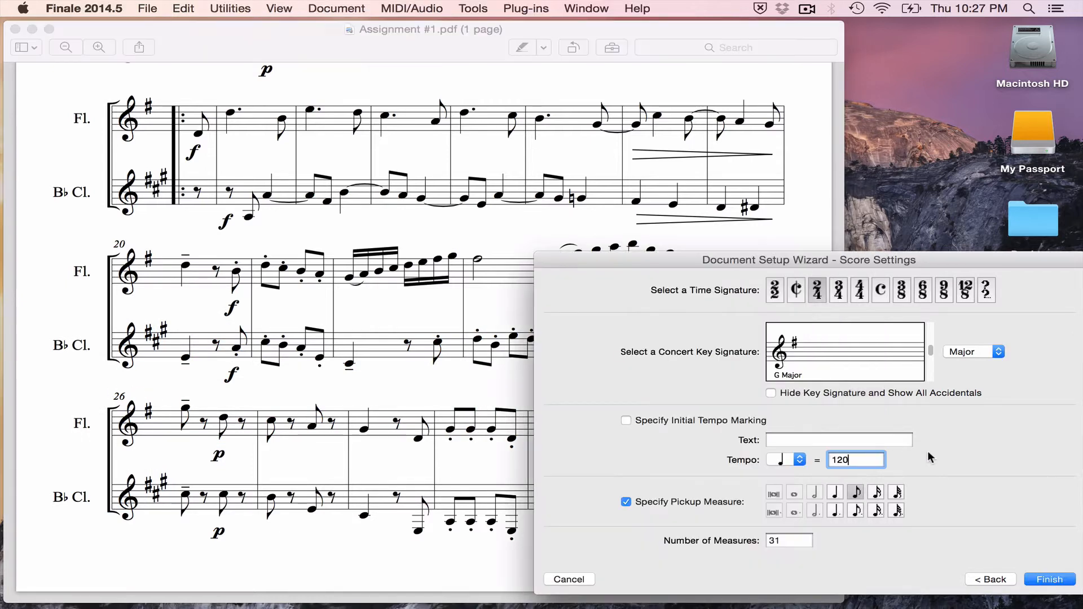
pyautogui.click(780, 539)
pyautogui.doubleClick(781, 538)
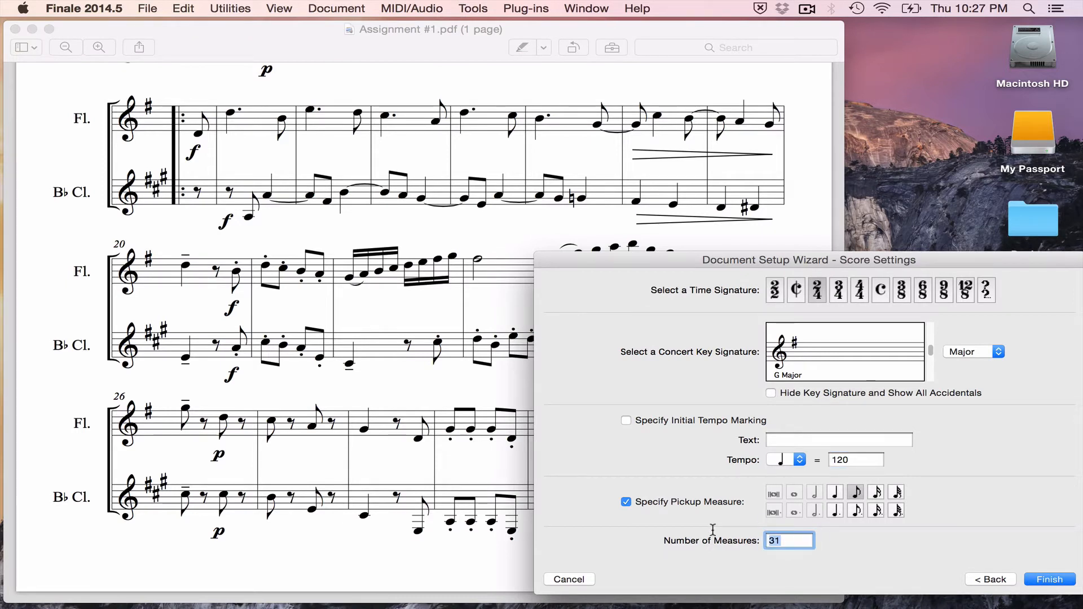
pyautogui.write('32')
pyautogui.click(1061, 581)
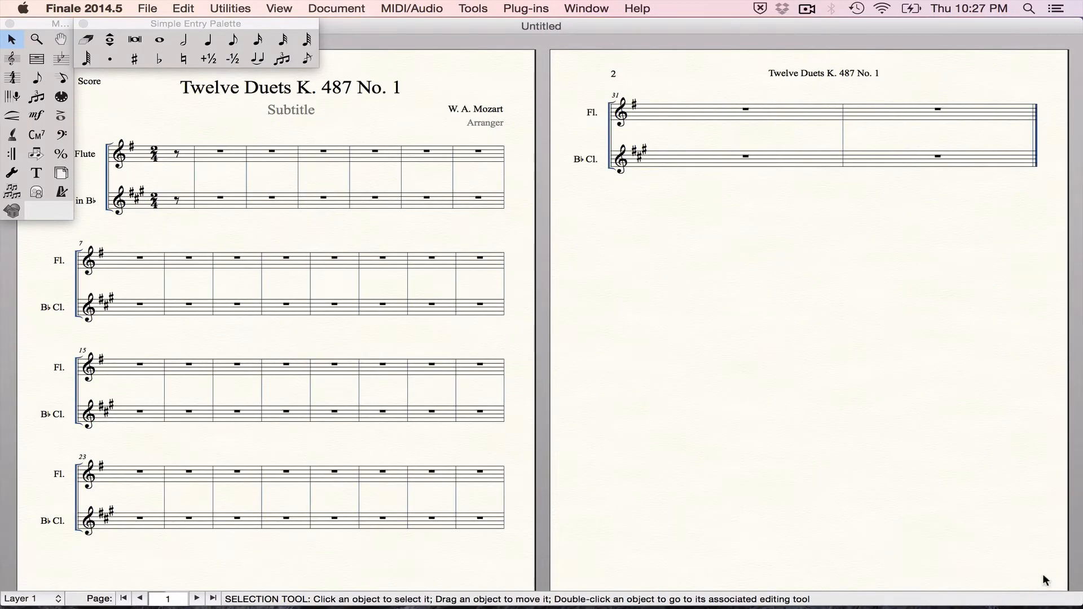
# Step: Save the score to the Desktop as a .musx file named "Project#1" followed by the author's name
pyautogui.scroll(2, 706, 297)
pyautogui.click(141, 6)
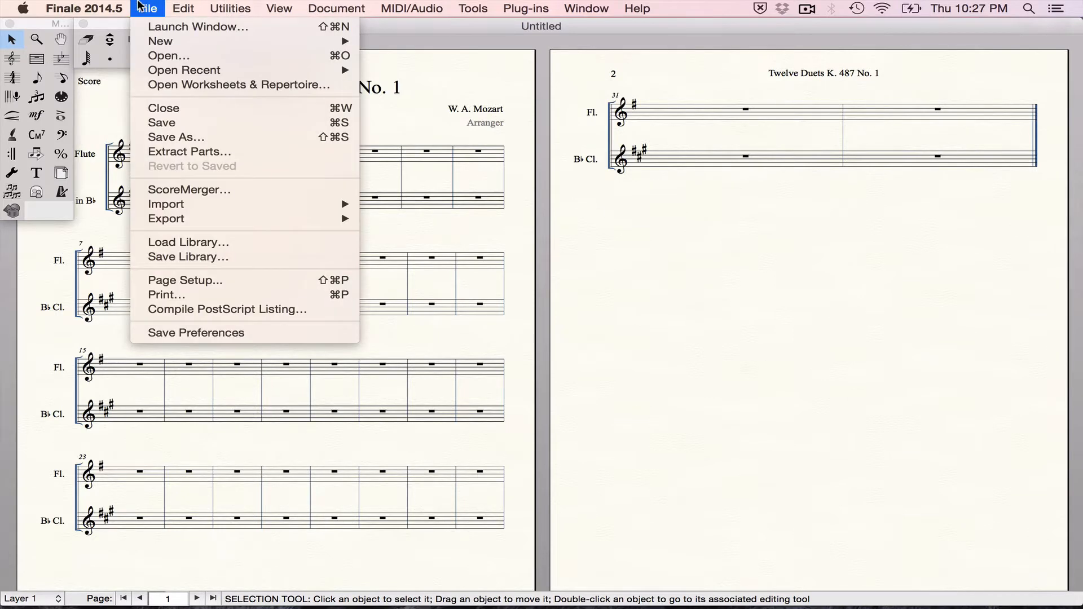
pyautogui.click(181, 123)
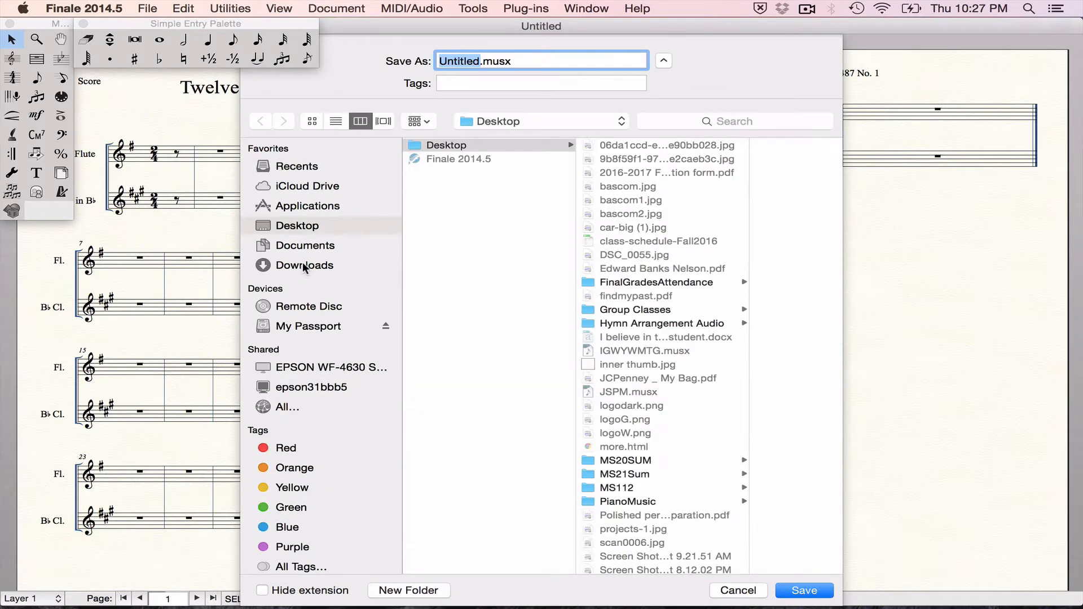
pyautogui.click(304, 230)
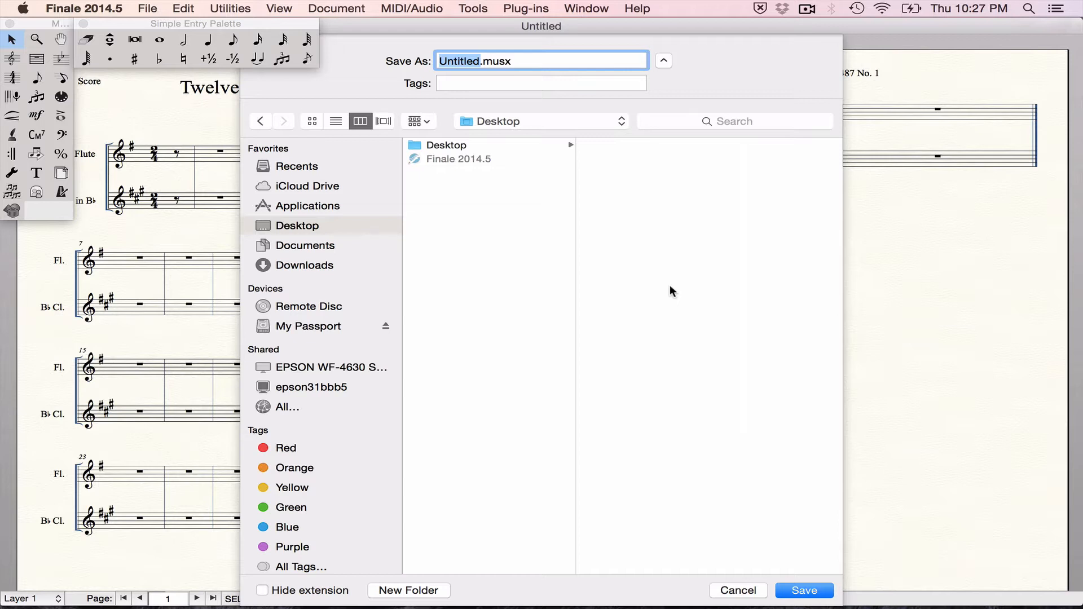
pyautogui.write('Project')
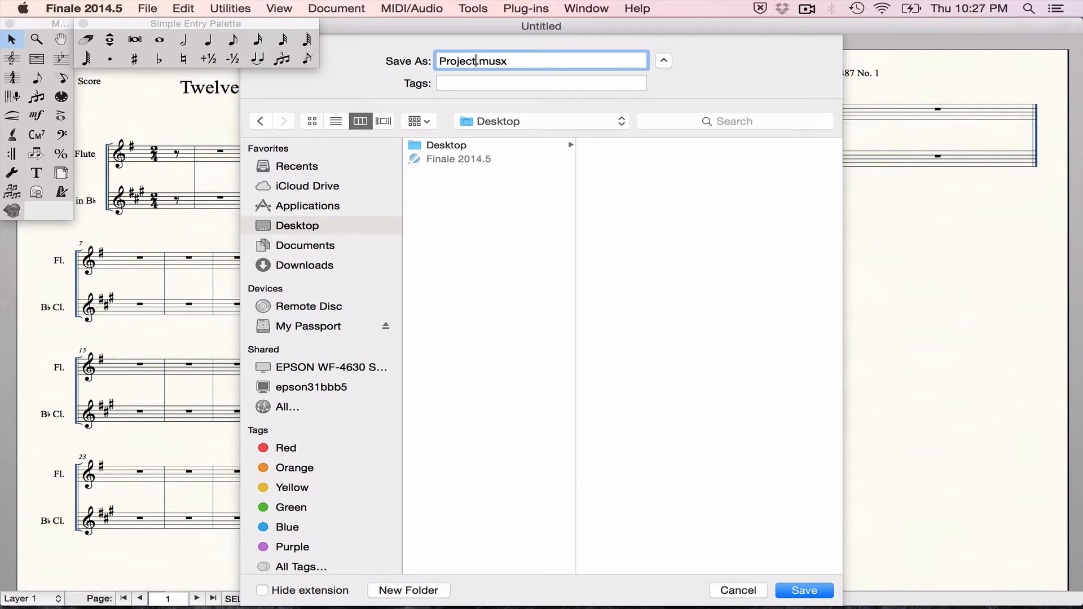
pyautogui.write('#1DocBascom')
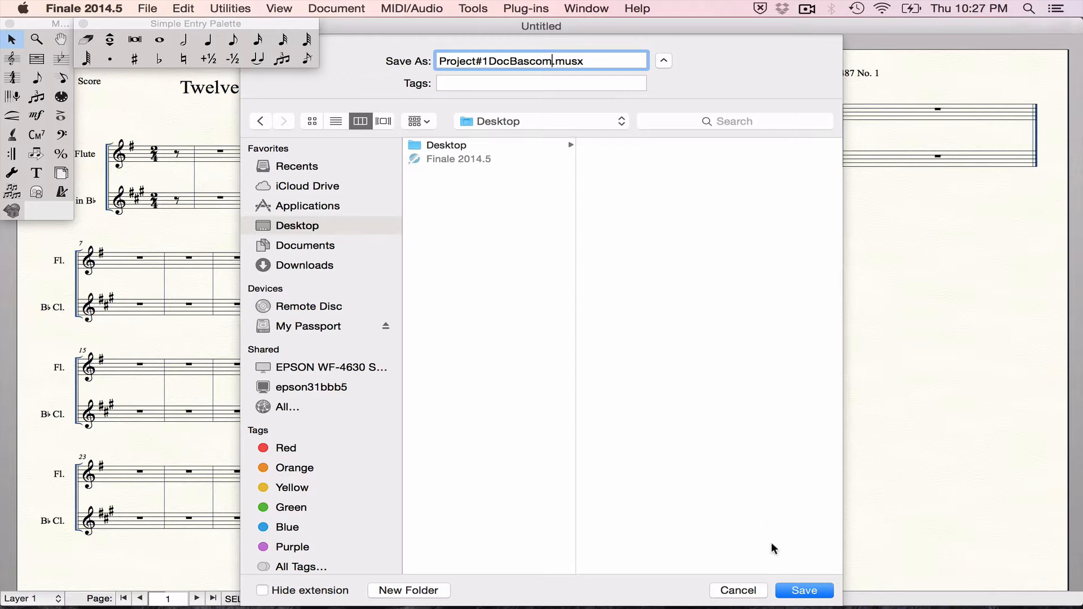
pyautogui.click(804, 590)
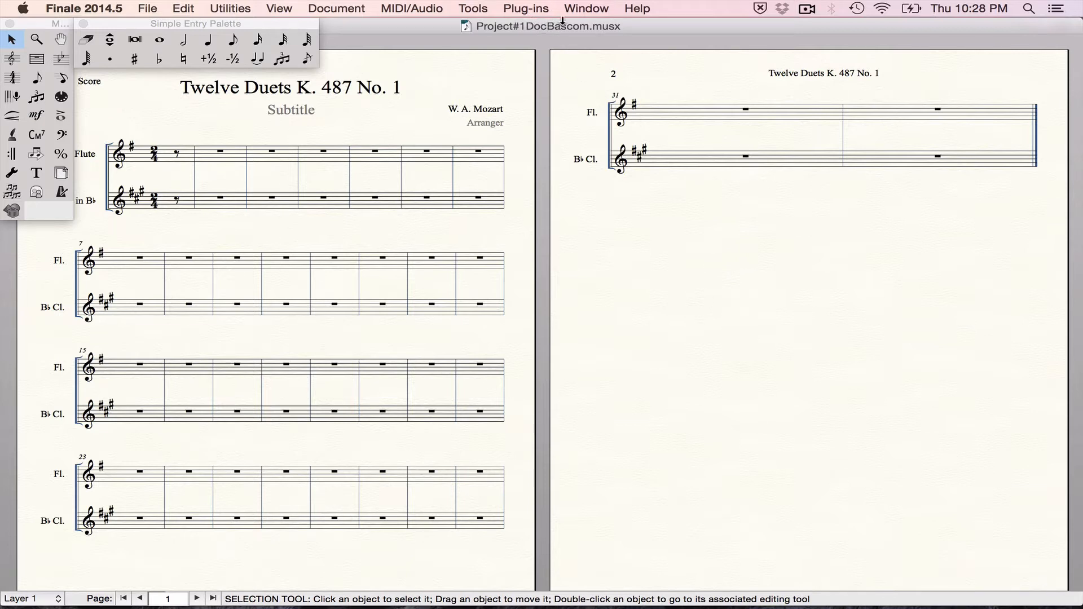
# Step: Enter an eighth-note B in the flute's pickup measure with the Simple Entry tool, following the assignment PDF
pyautogui.click(37, 80)
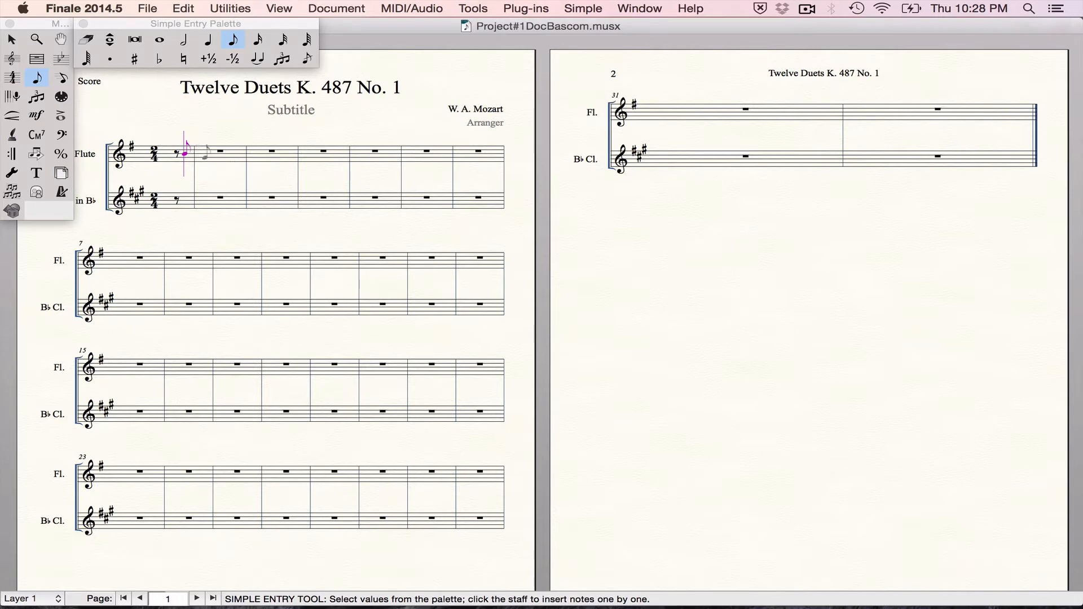
pyautogui.press('super+Tab')
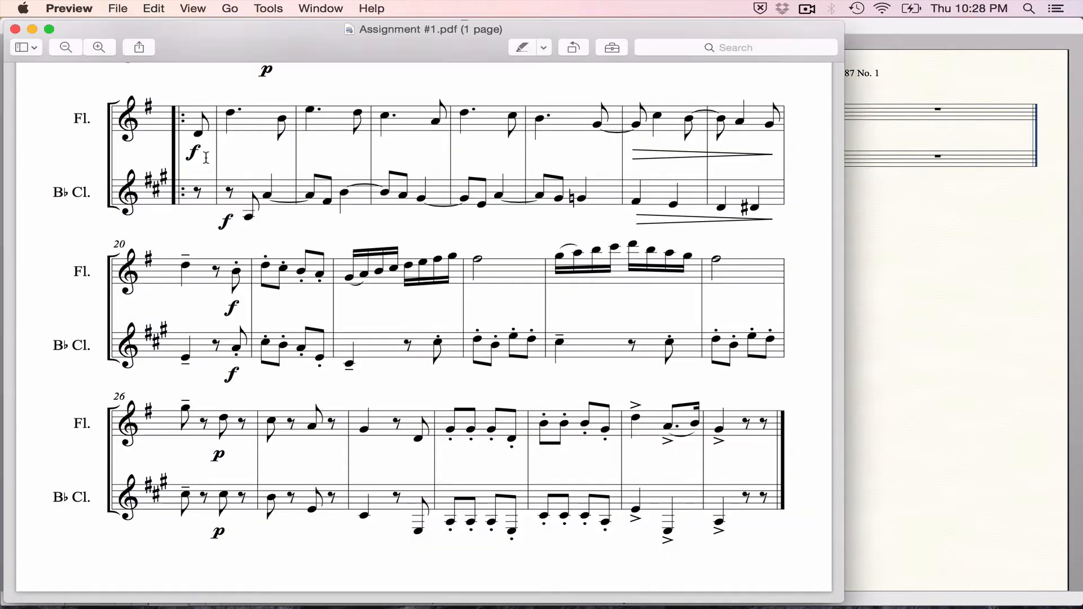
pyautogui.scroll(10, 228, 161)
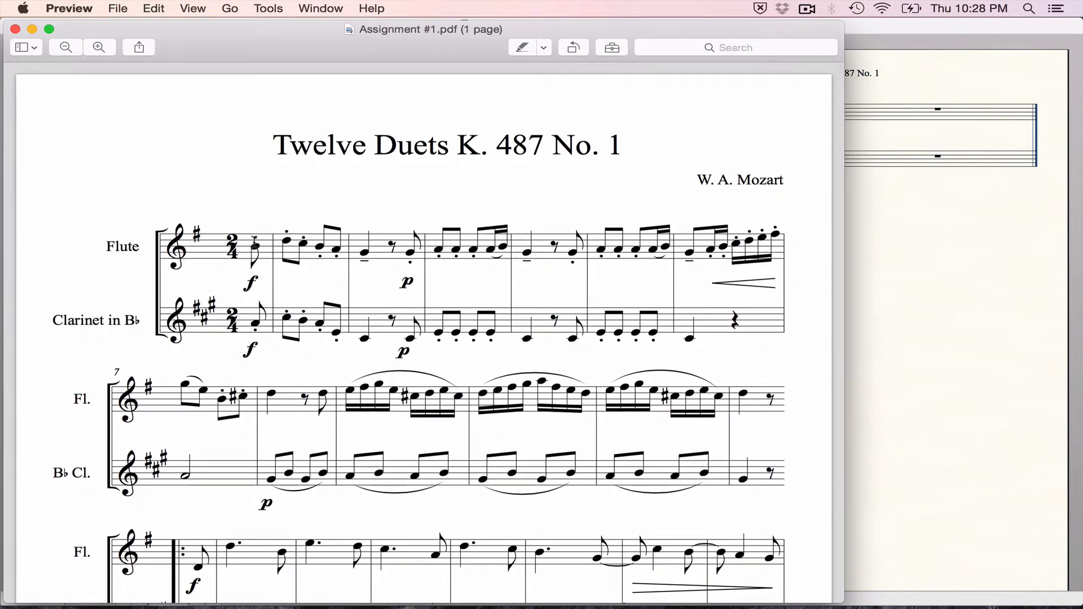
pyautogui.press('super+Tab')
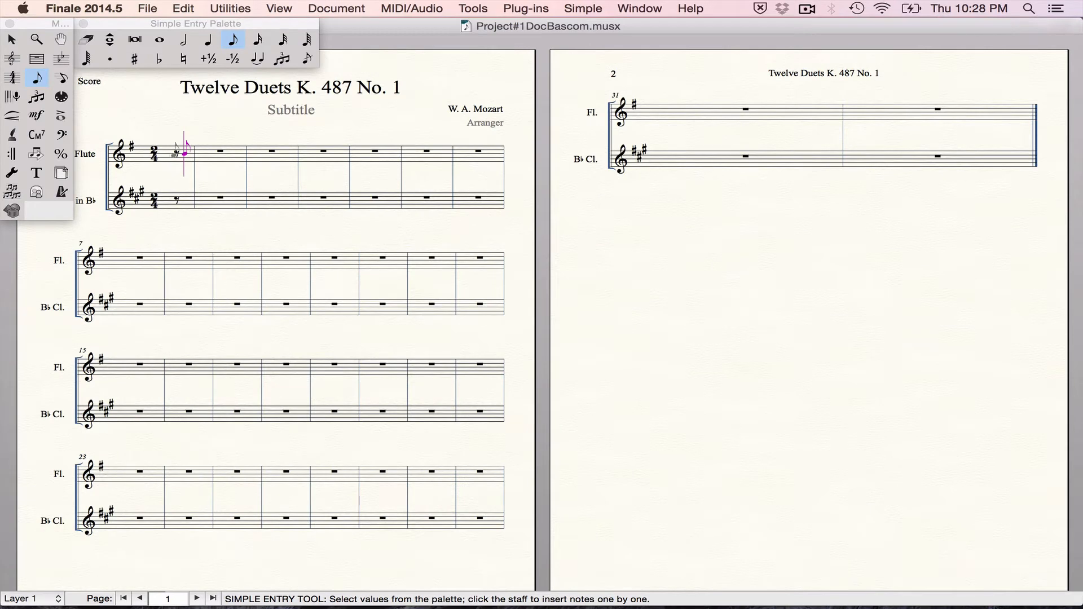
pyautogui.click(185, 153)
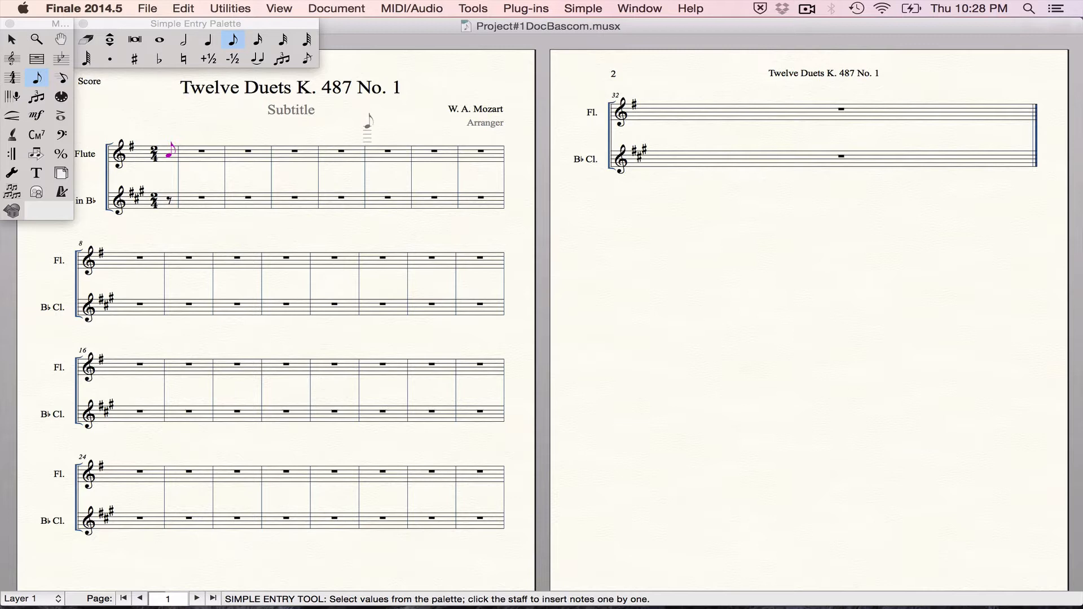
pyautogui.press('super+z')
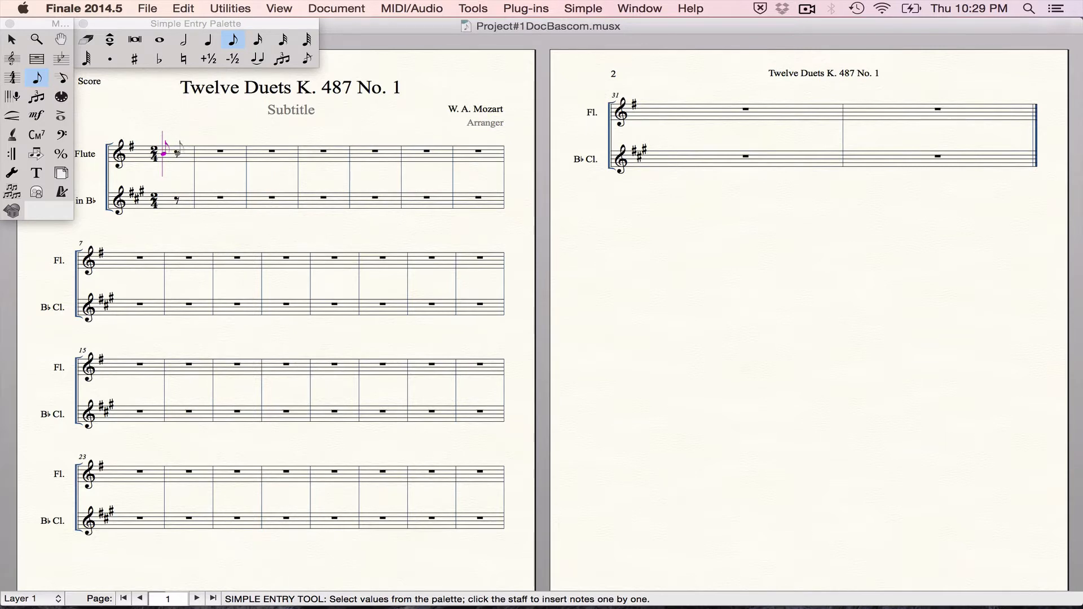
pyautogui.click(178, 150)
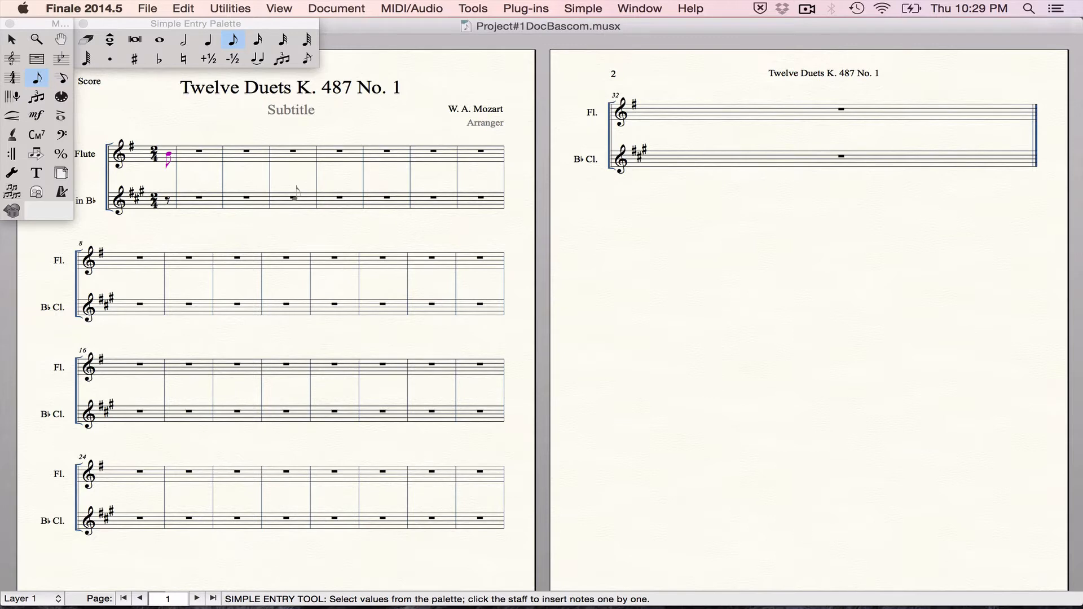
# Step: Shift the flute's pickup note up and down the staff to try out pitch changes, returning it to B
pyautogui.press('Down')
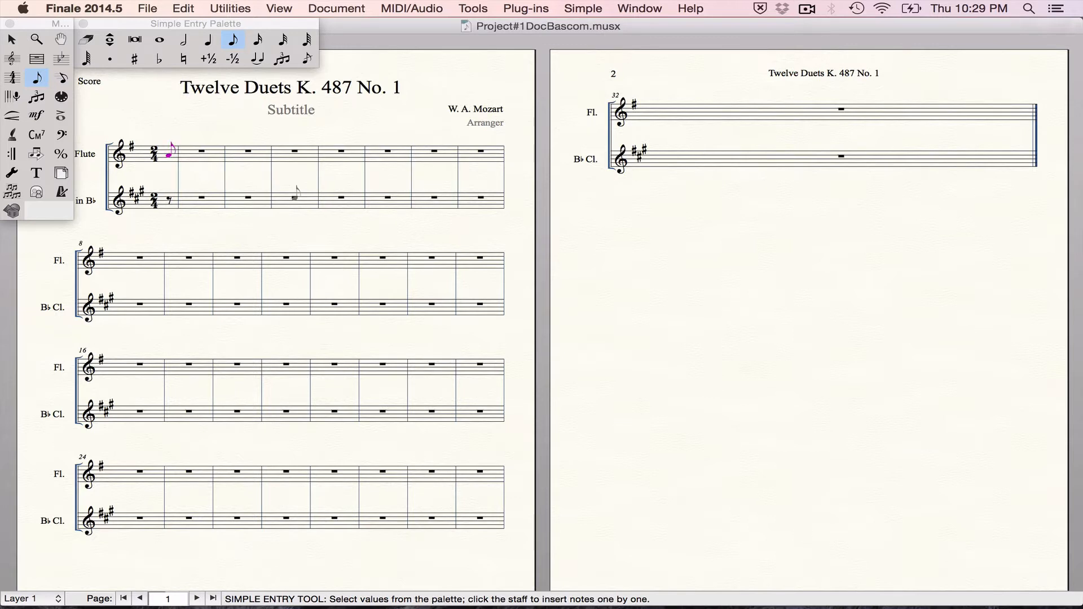
pyautogui.press('Up')
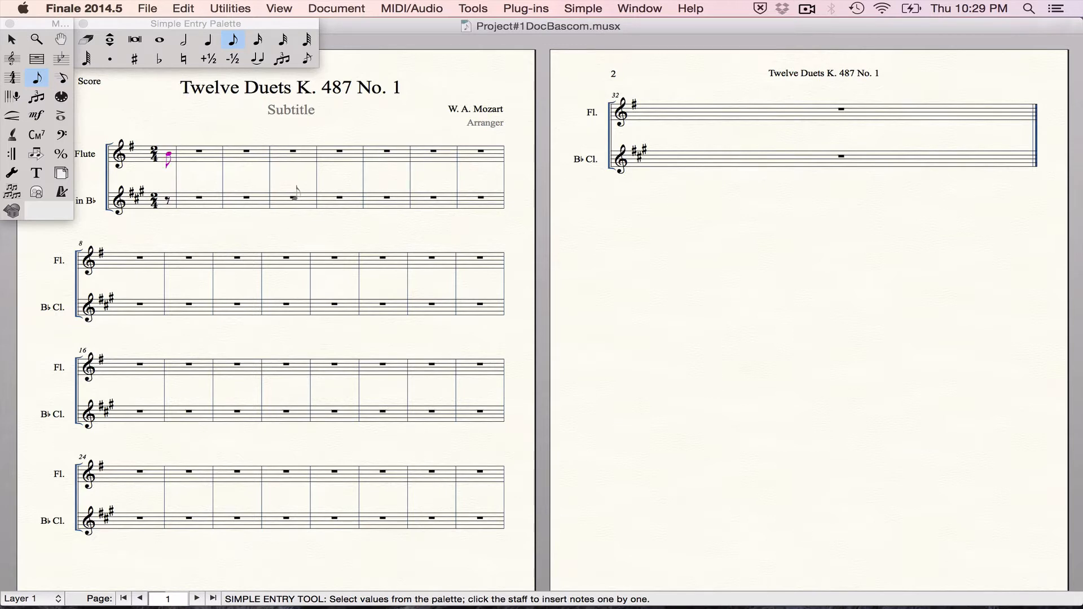
pyautogui.press('XF86AudioRaiseVolume')
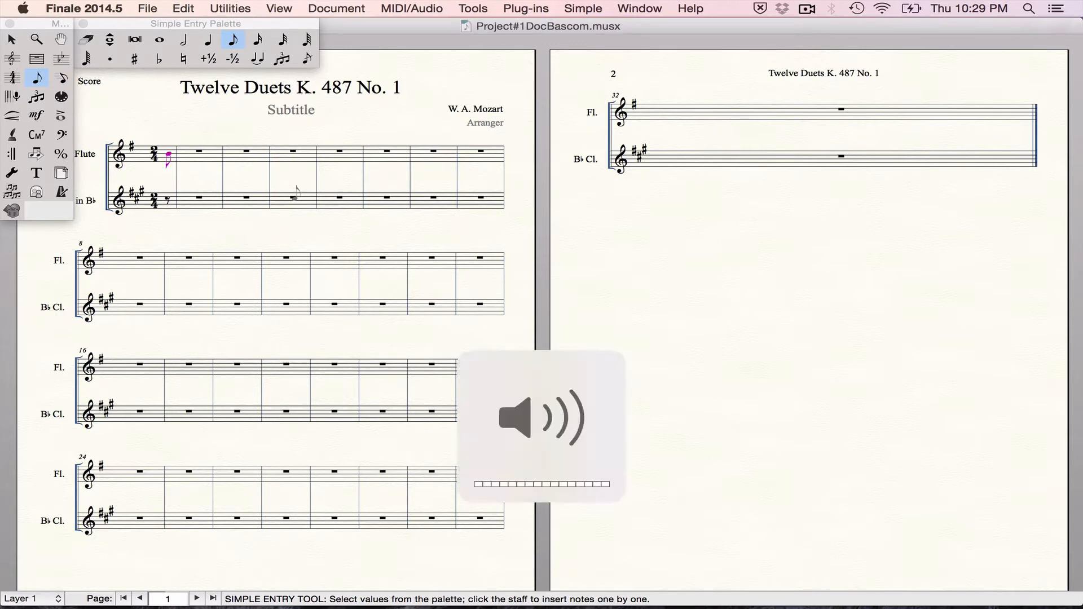
pyautogui.press('Up')
pyautogui.press('Up')
pyautogui.press('Up')
pyautogui.press('Up')
pyautogui.press('Up')
pyautogui.press('Up')
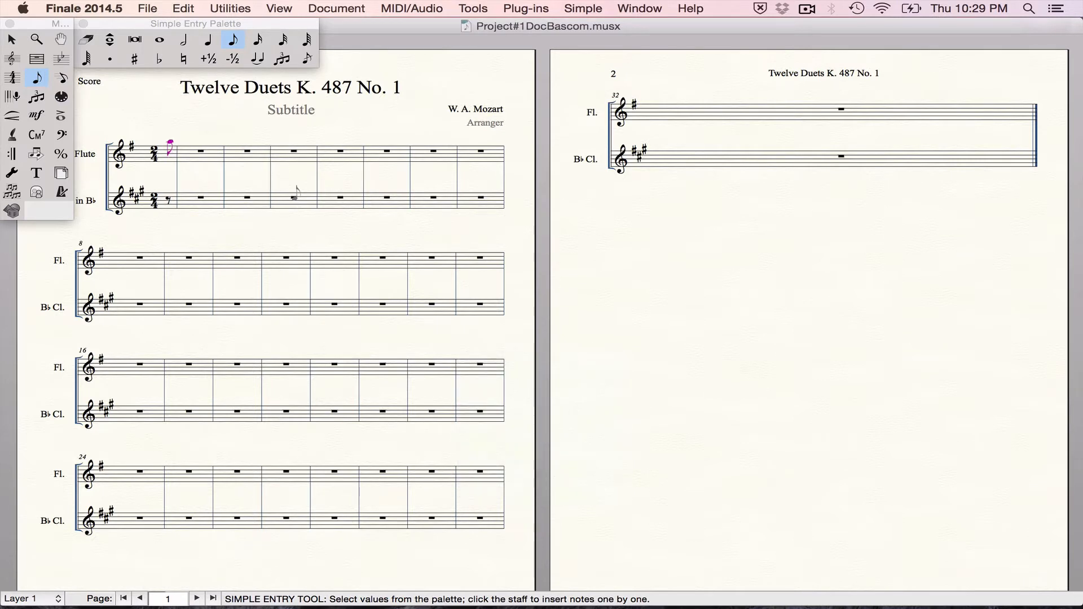
pyautogui.press('Down')
pyautogui.press('Down')
pyautogui.press('Down')
pyautogui.press('Down')
pyautogui.press('Down')
pyautogui.press('Down')
pyautogui.press('Down')
pyautogui.press('Down')
pyautogui.press('Down')
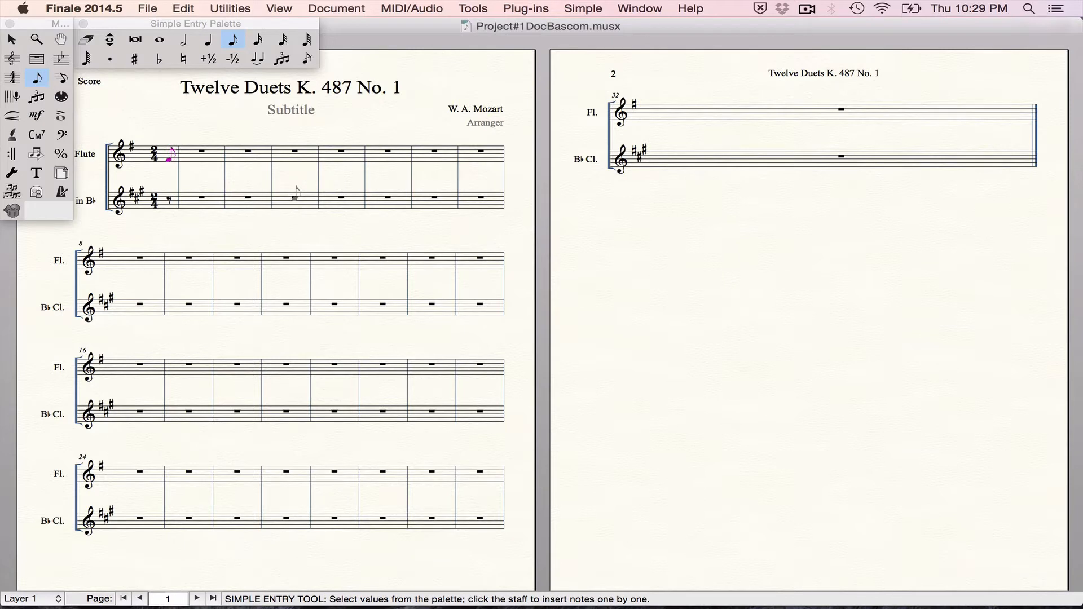
pyautogui.press('Up')
pyautogui.press('Up')
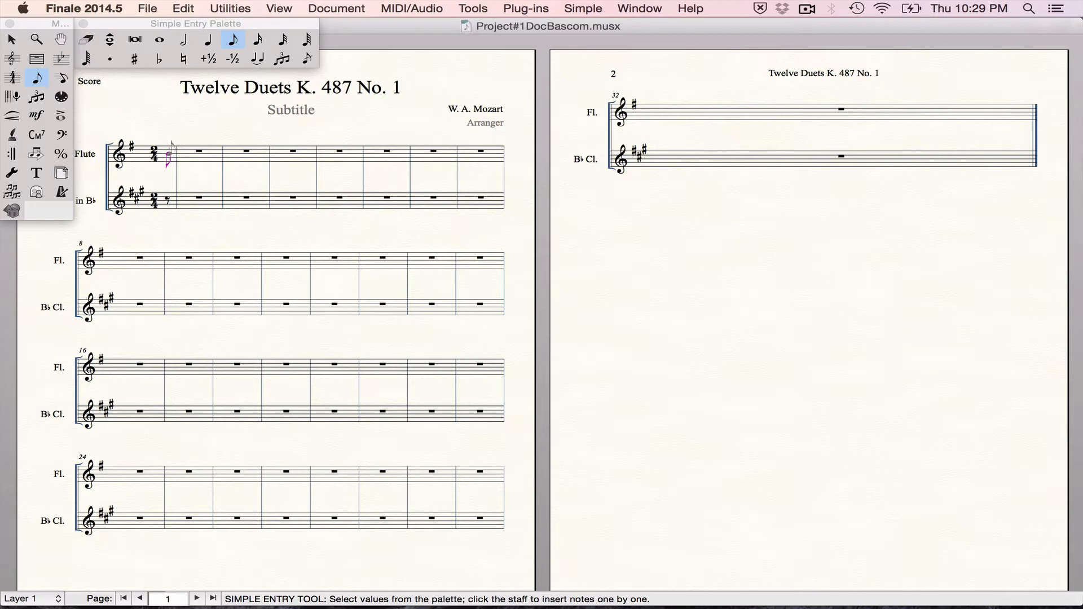
# Step: Enter eighth notes D, C, B and A in the flute's first full measure, following the assignment PDF
pyautogui.press('super+Tab')
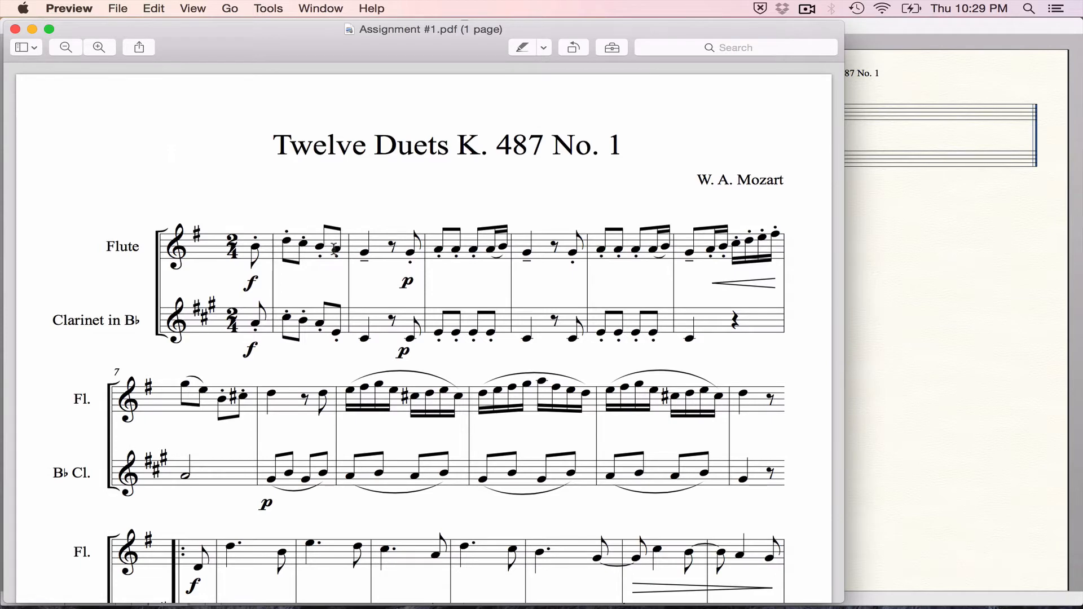
pyautogui.press('super+Tab')
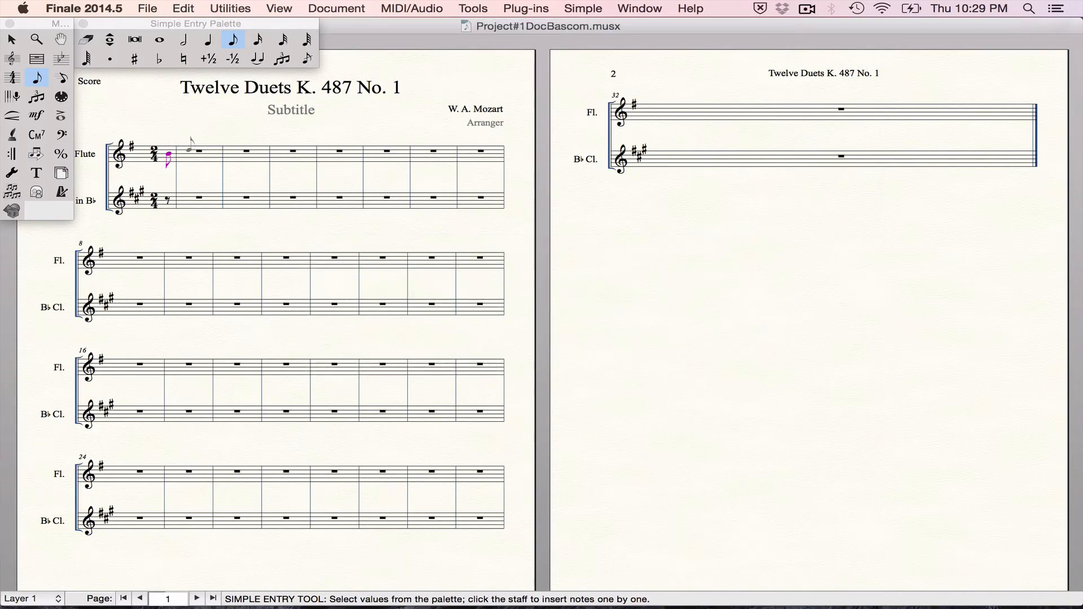
pyautogui.click(189, 144)
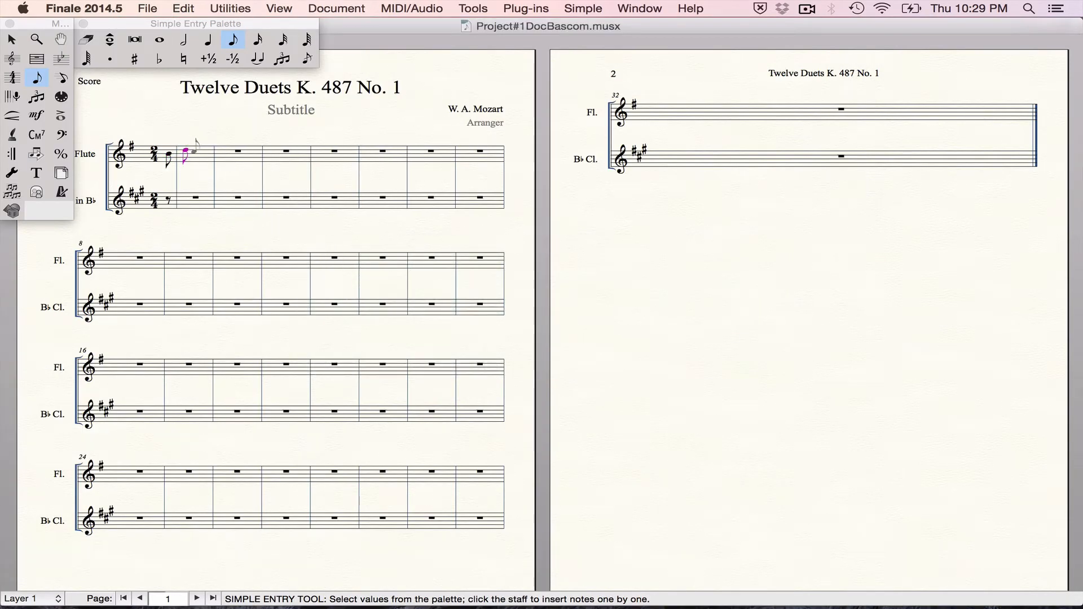
pyautogui.click(194, 150)
pyautogui.click(203, 150)
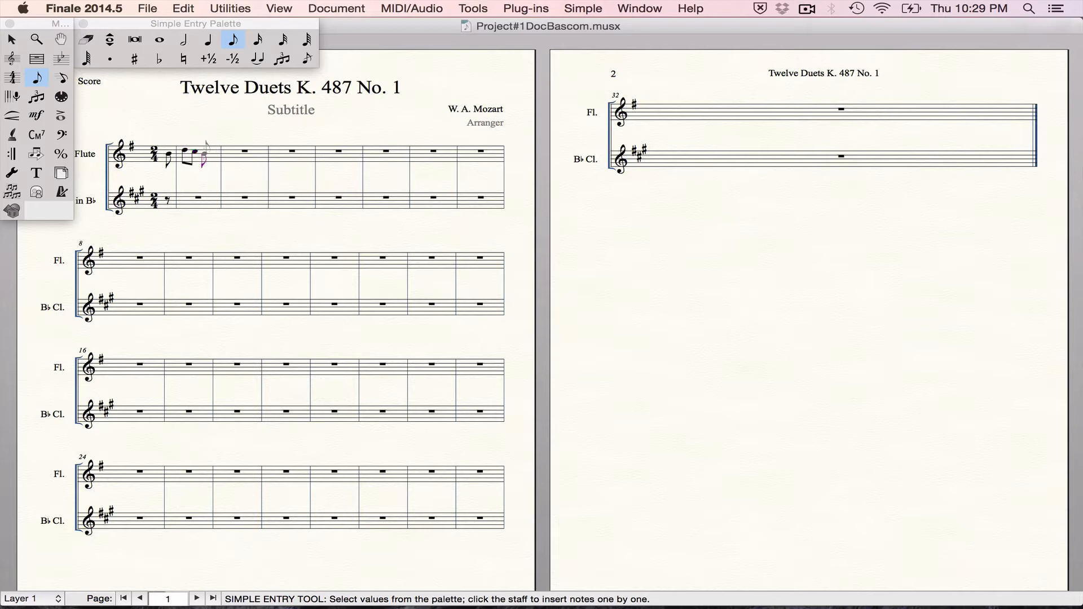
pyautogui.click(214, 155)
# Step: Enter a quarter-note G at the start of the flute's second full measure, as in the assignment PDF
pyautogui.press('super+Tab')
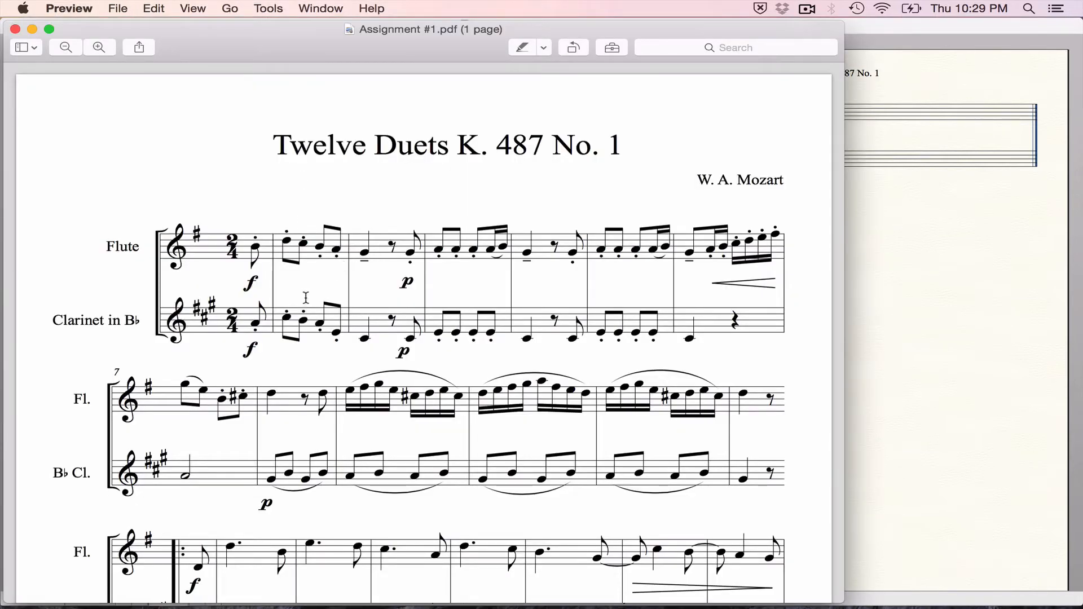
pyautogui.press('super+Tab')
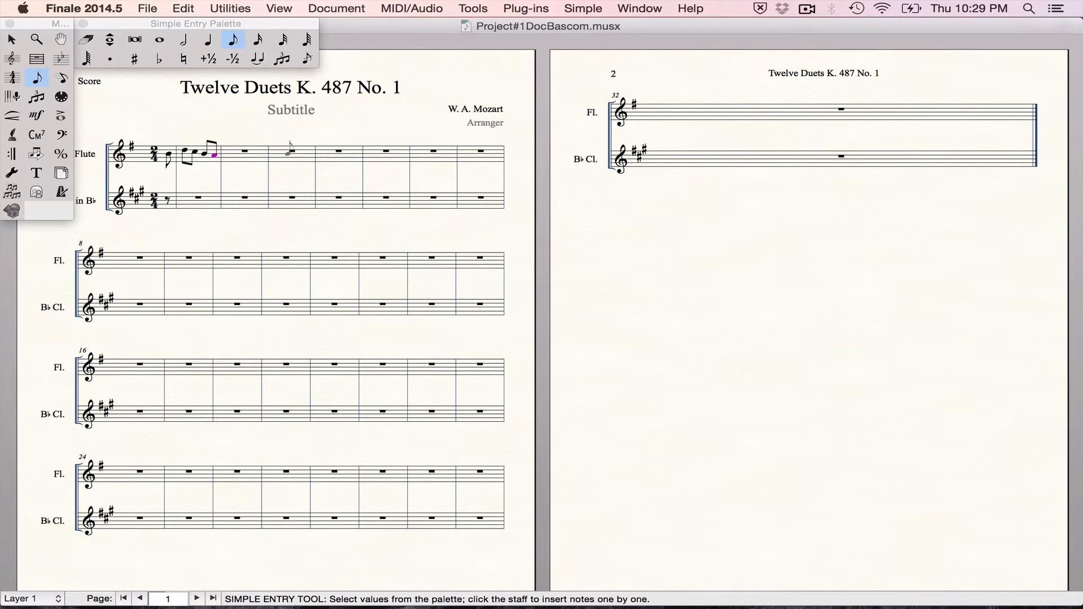
pyautogui.press('super+Tab')
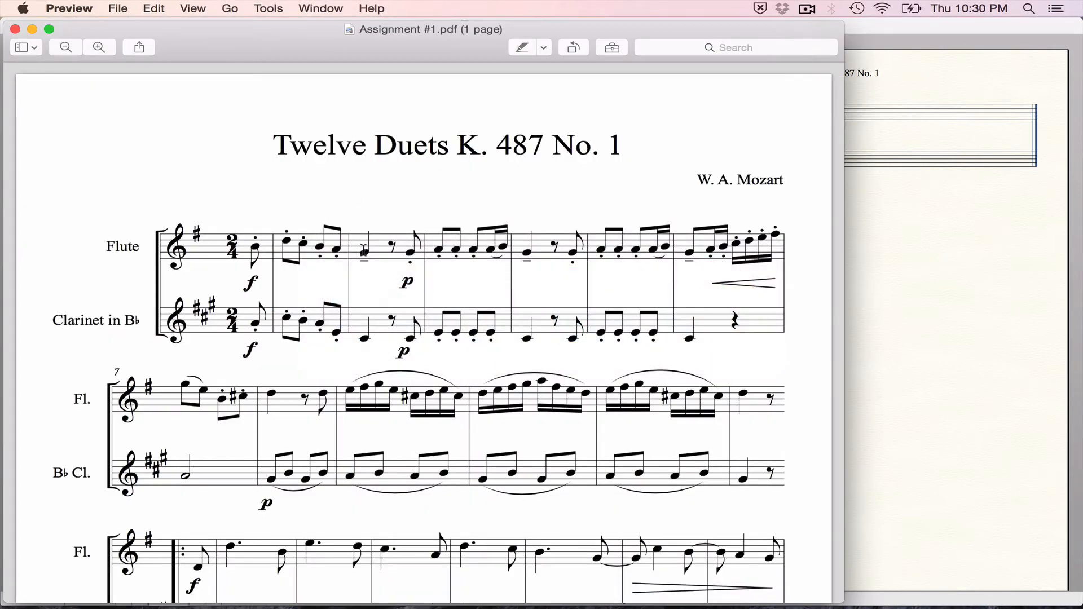
pyautogui.press('super+Tab')
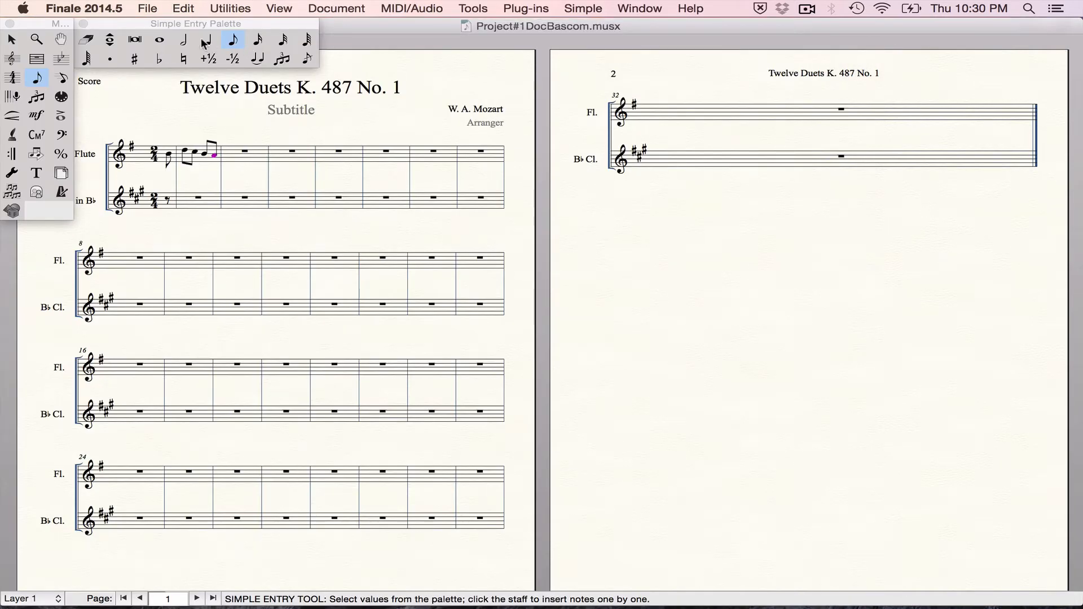
pyautogui.click(165, 29)
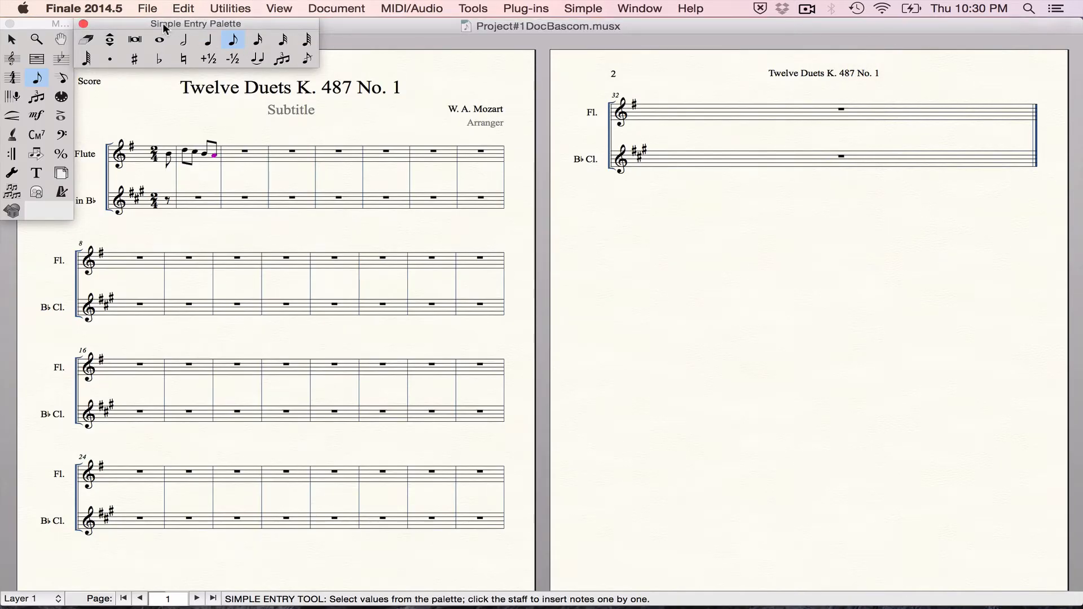
pyautogui.click(207, 44)
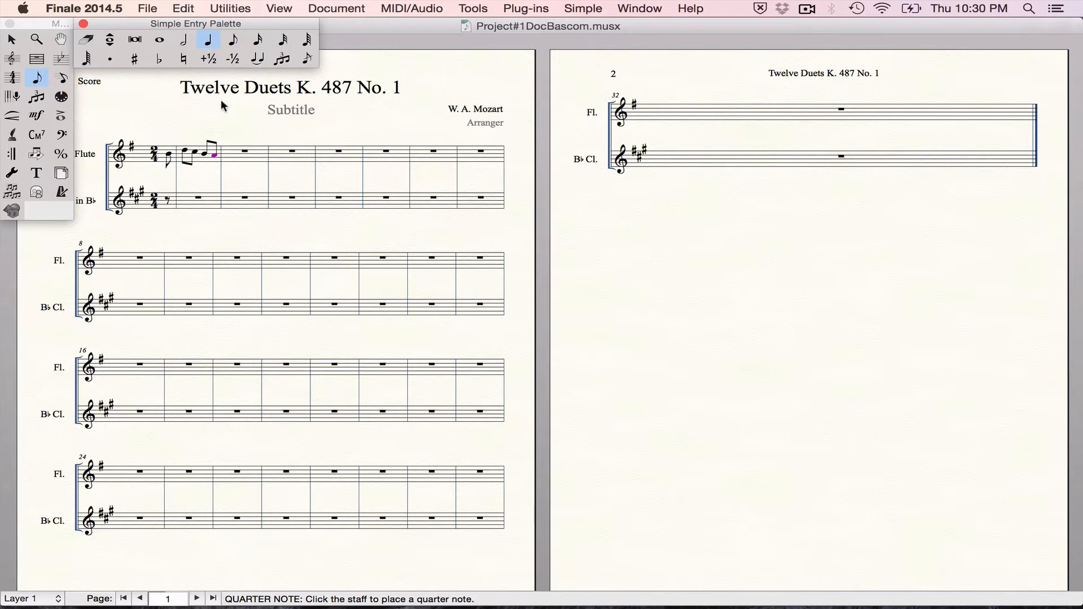
pyautogui.click(232, 155)
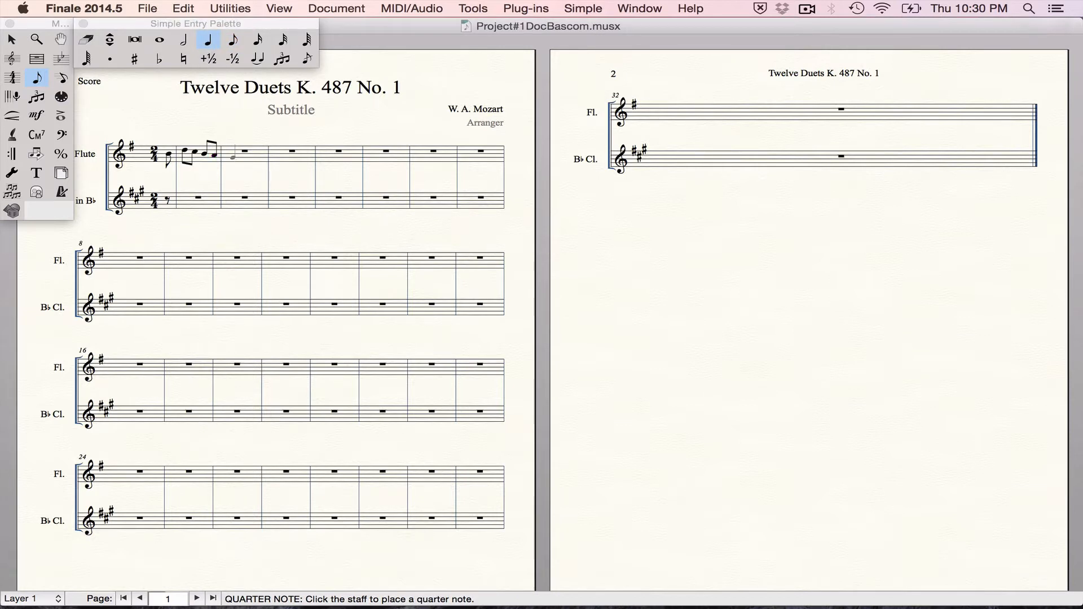
pyautogui.click(232, 159)
pyautogui.press('Up')
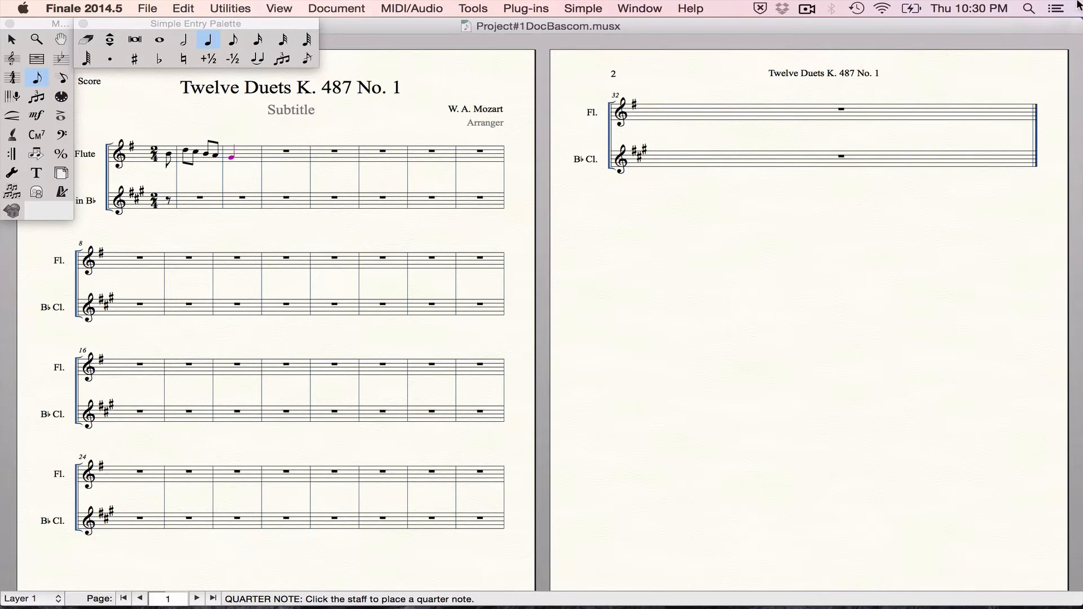
# Step: Show the Simple Entry Rests Palette and place an eighth rest after the flute's quarter-note G
pyautogui.press('super+Tab')
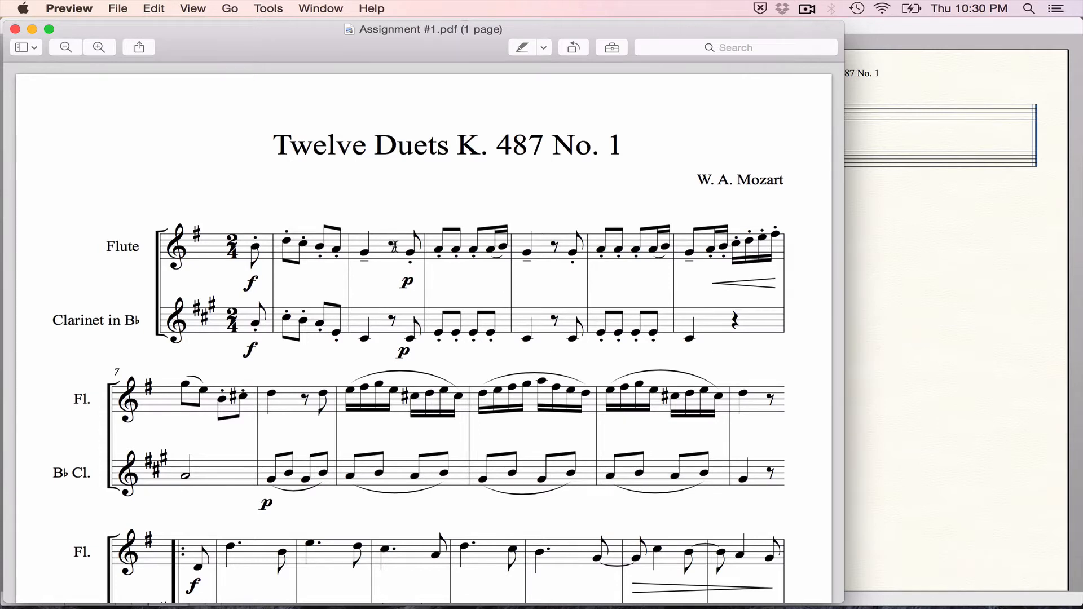
pyautogui.press('super+Tab')
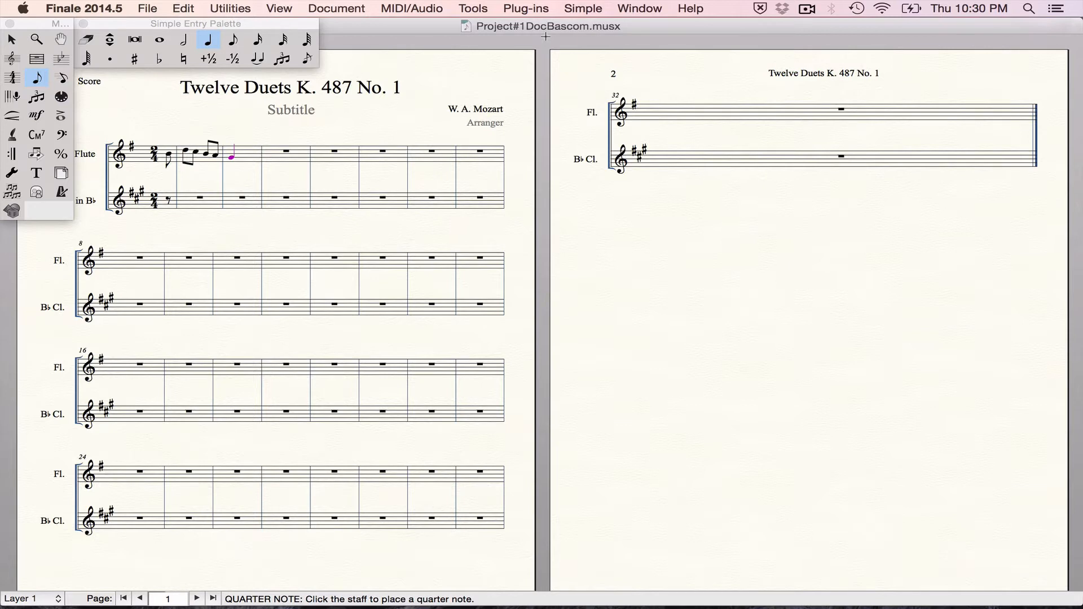
pyautogui.click(638, 7)
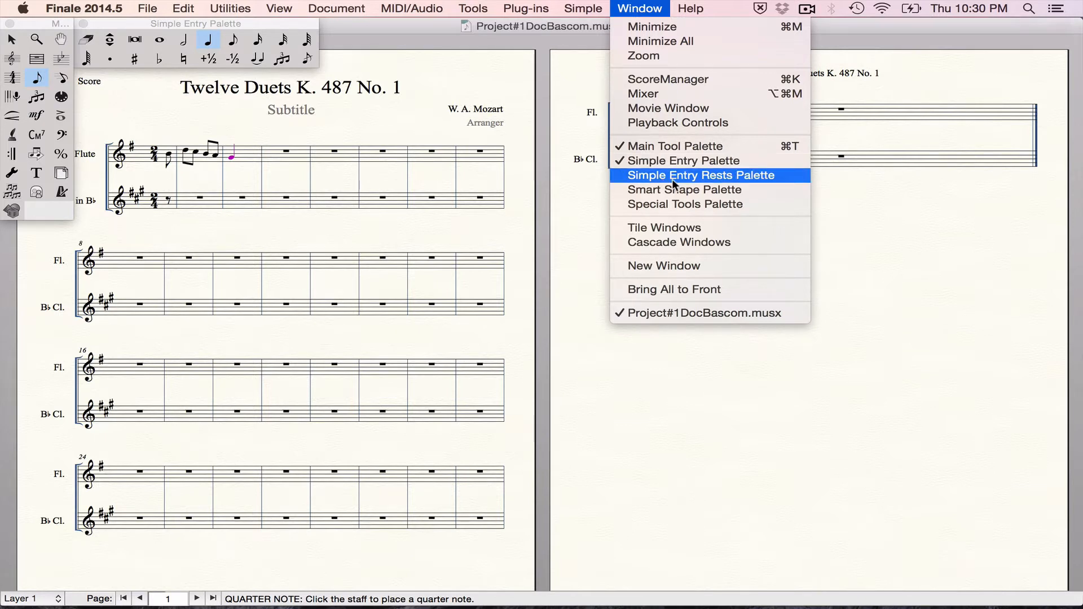
pyautogui.click(672, 178)
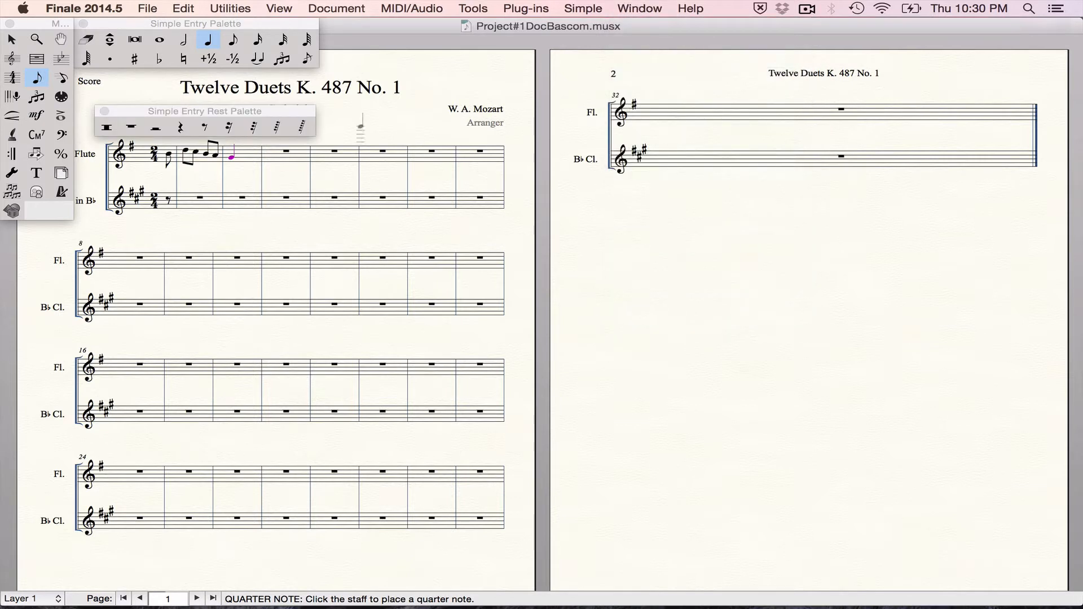
pyautogui.moveTo(198, 115); pyautogui.dragTo(185, 77)
pyautogui.click(183, 90)
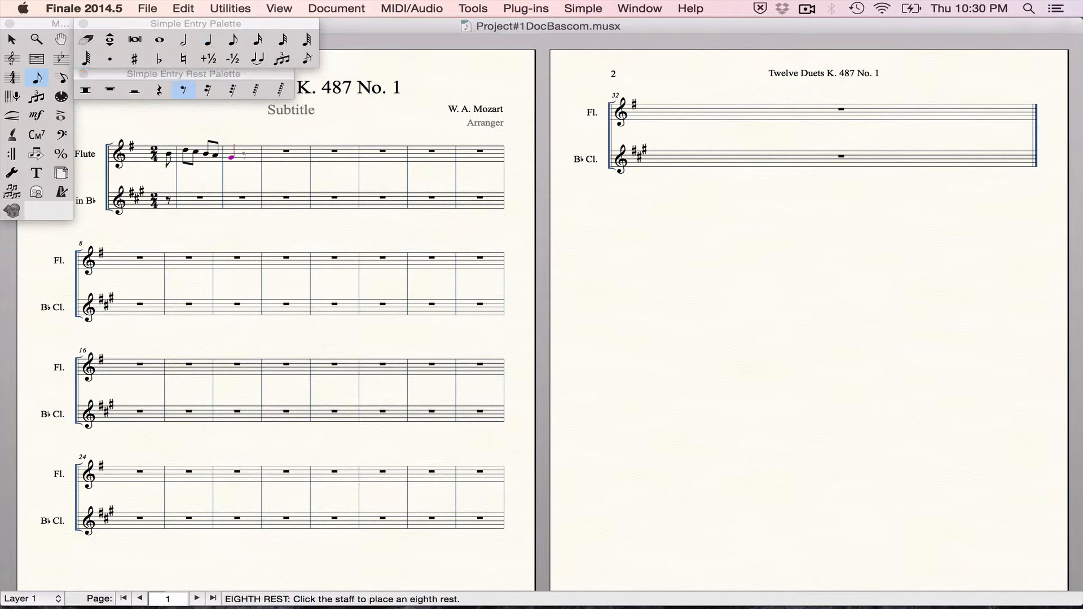
pyautogui.click(244, 154)
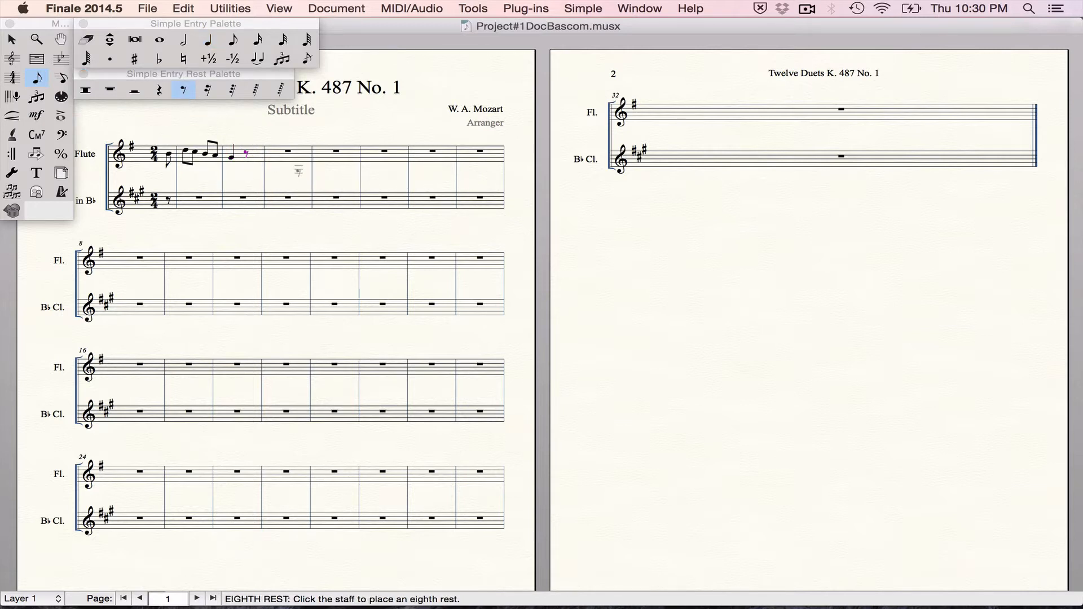
# Step: Complete the flute's second full measure with an eighth-note G after the rest, matching the assignment PDF
pyautogui.press('super+Tab')
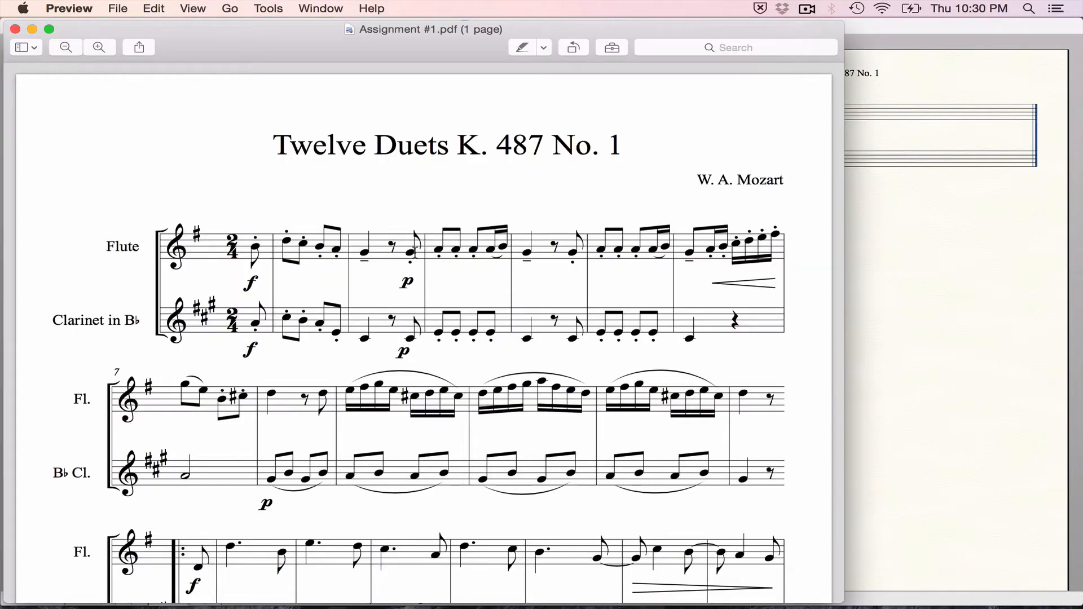
pyautogui.press('super+Tab')
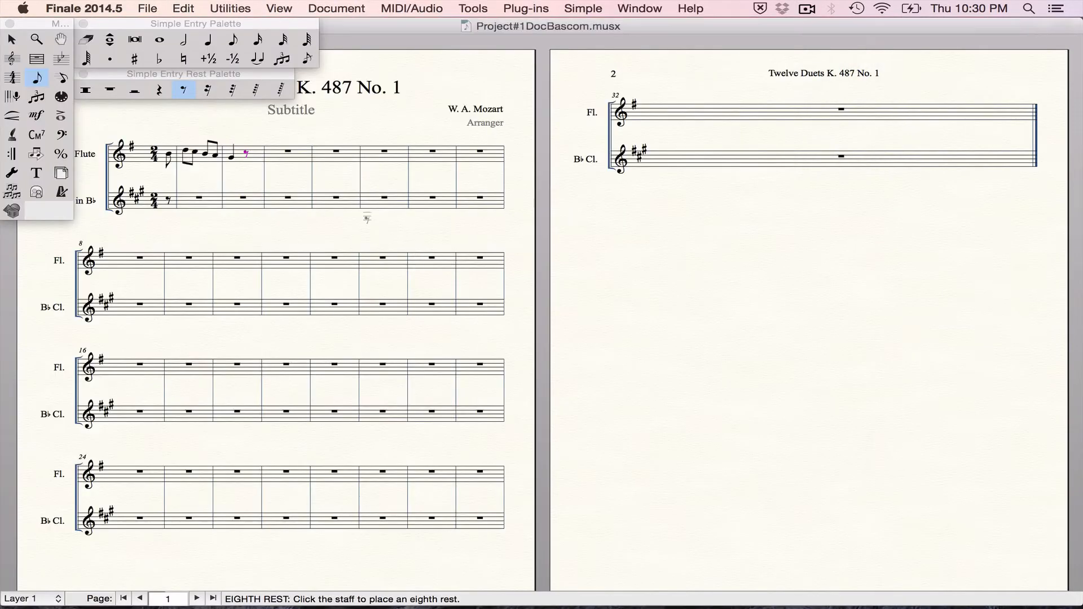
pyautogui.click(233, 40)
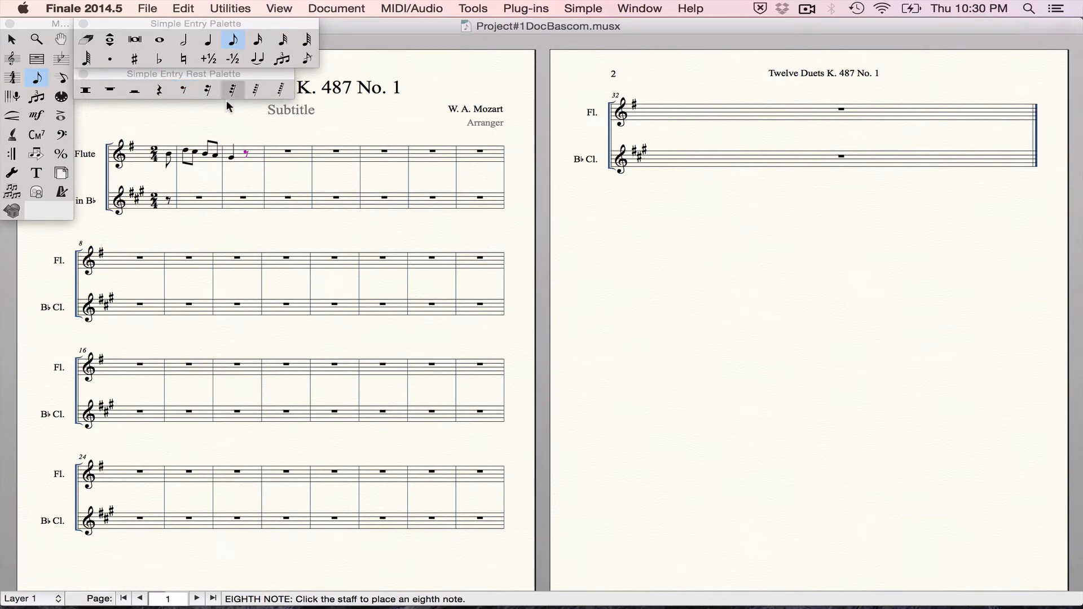
pyautogui.click(257, 159)
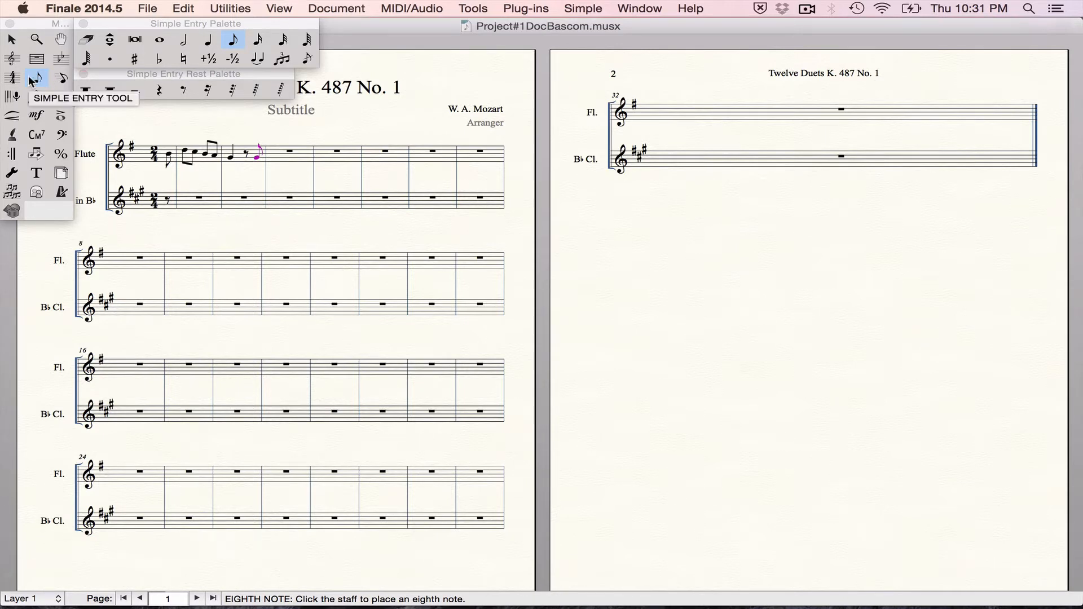
# Step: Enter three eighth-note As at the start of the flute's third full measure, following the assignment PDF
pyautogui.press('super+Tab')
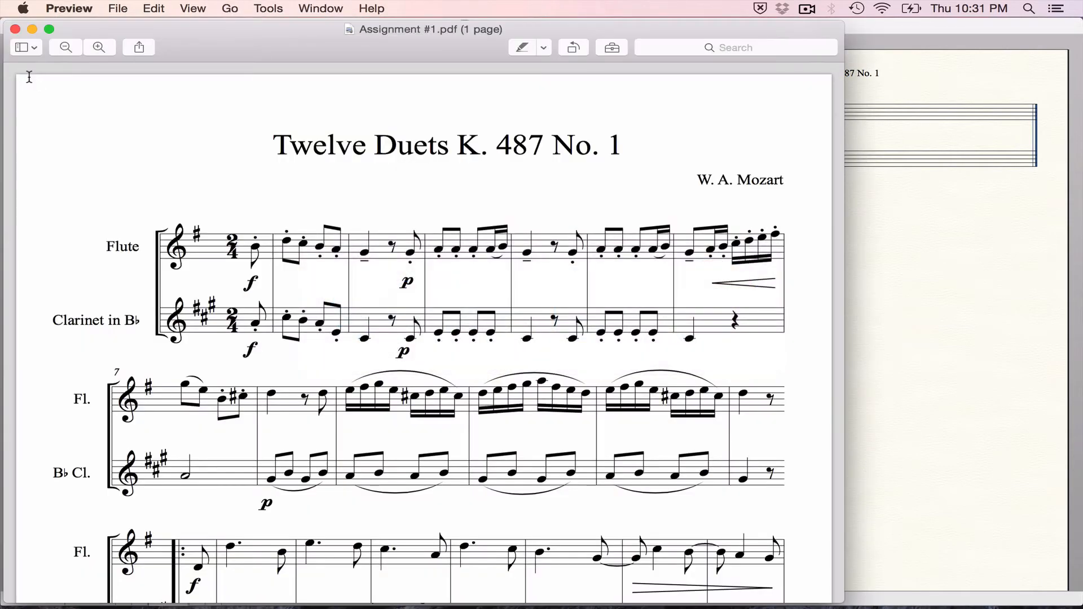
pyautogui.press('super+Tab')
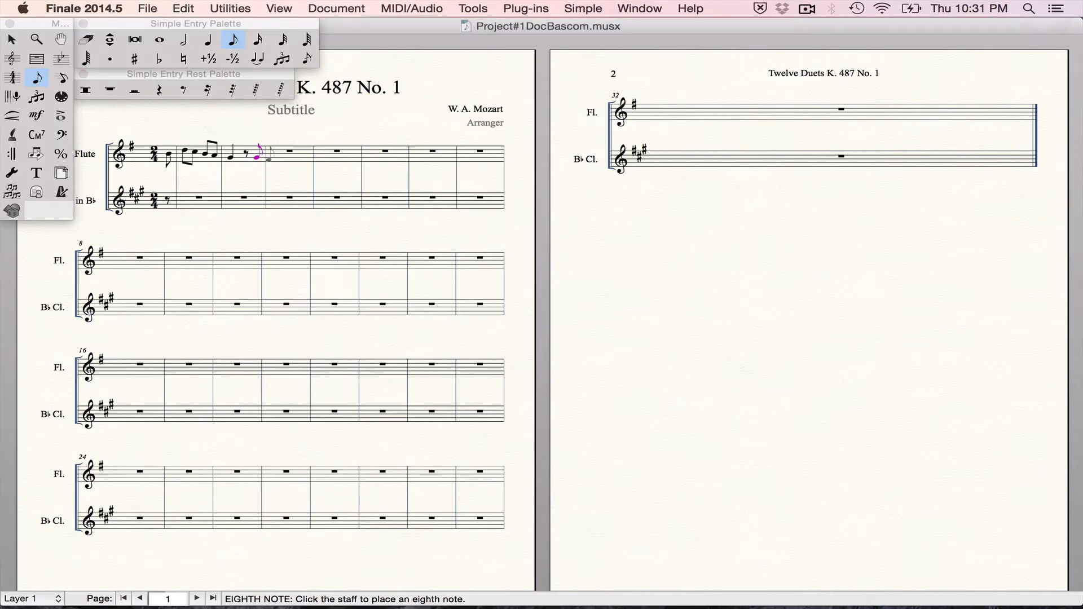
pyautogui.click(258, 153)
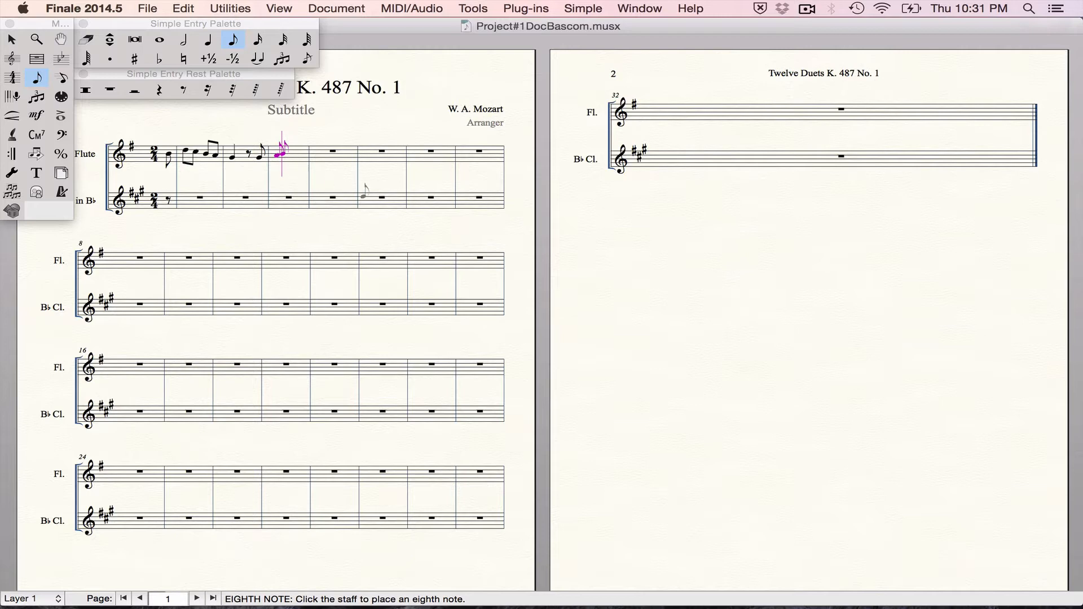
pyautogui.press('super+Tab')
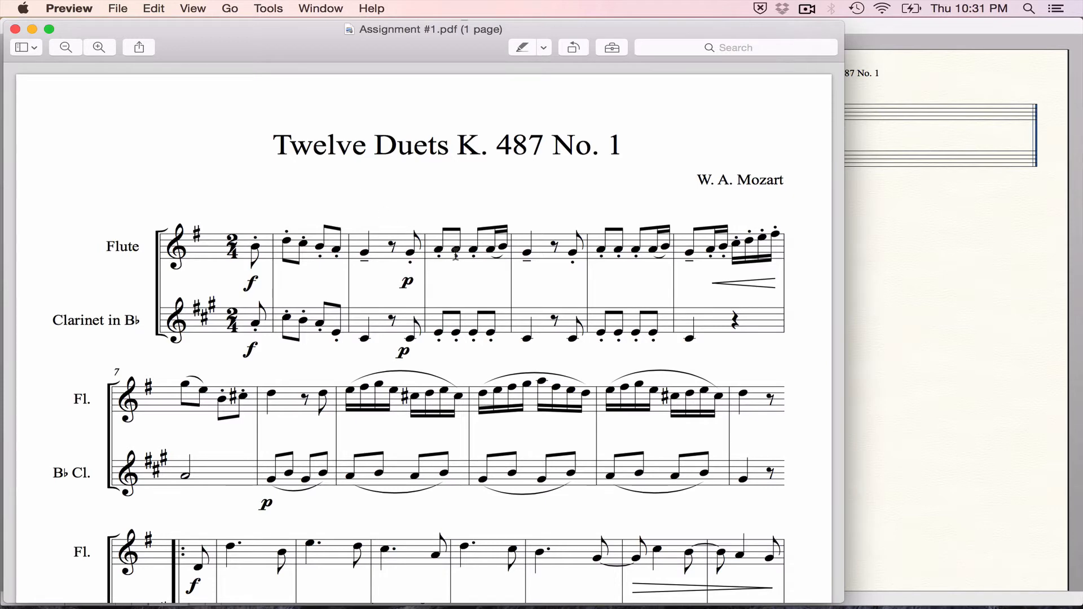
pyautogui.press('super+Tab')
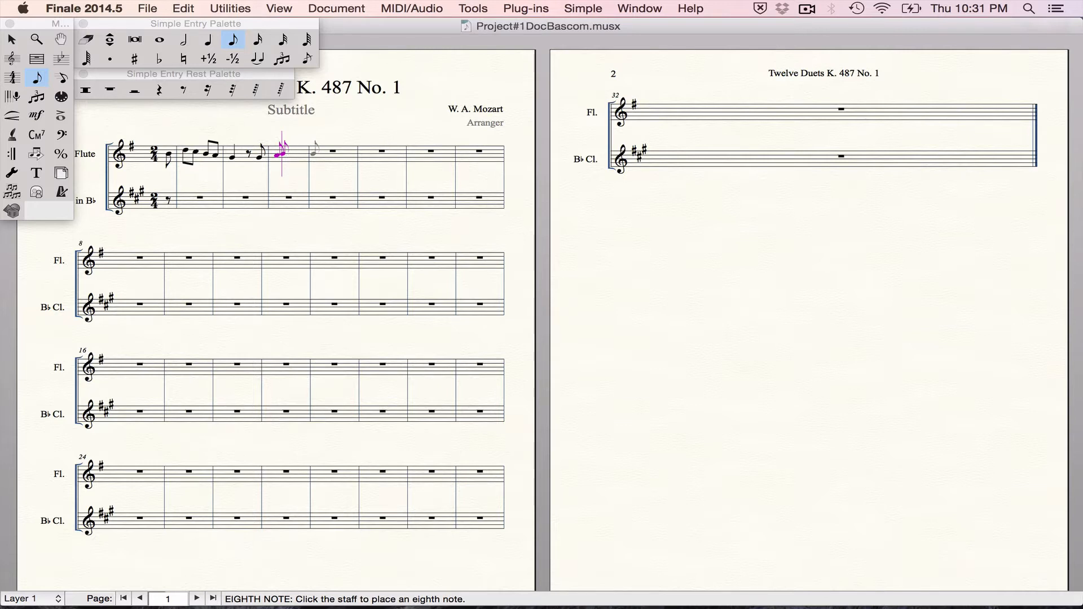
pyautogui.click(288, 153)
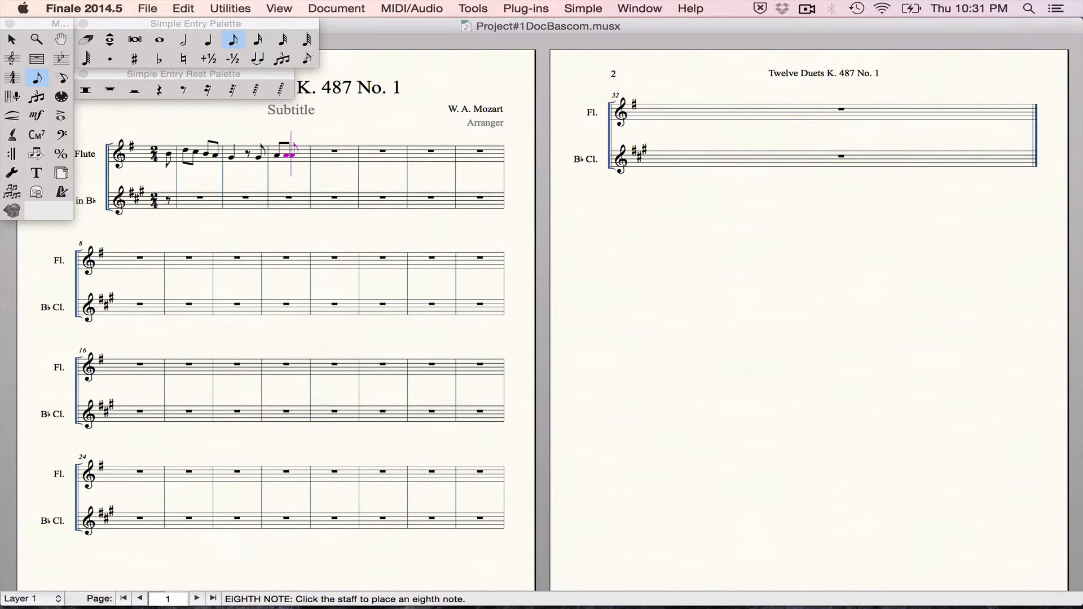
pyautogui.press('super+Tab')
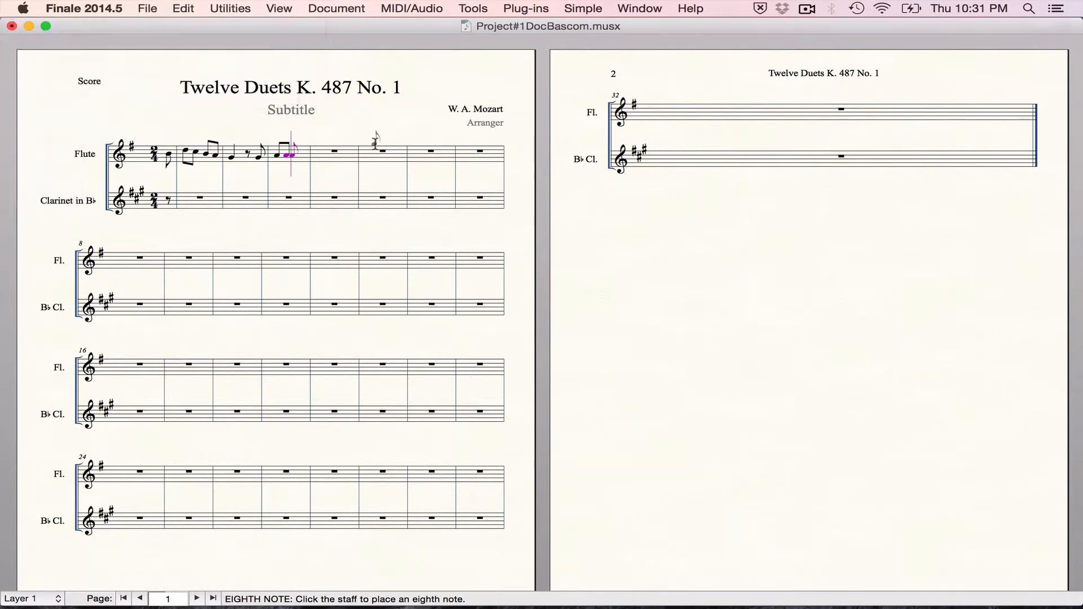
pyautogui.press('super+Tab')
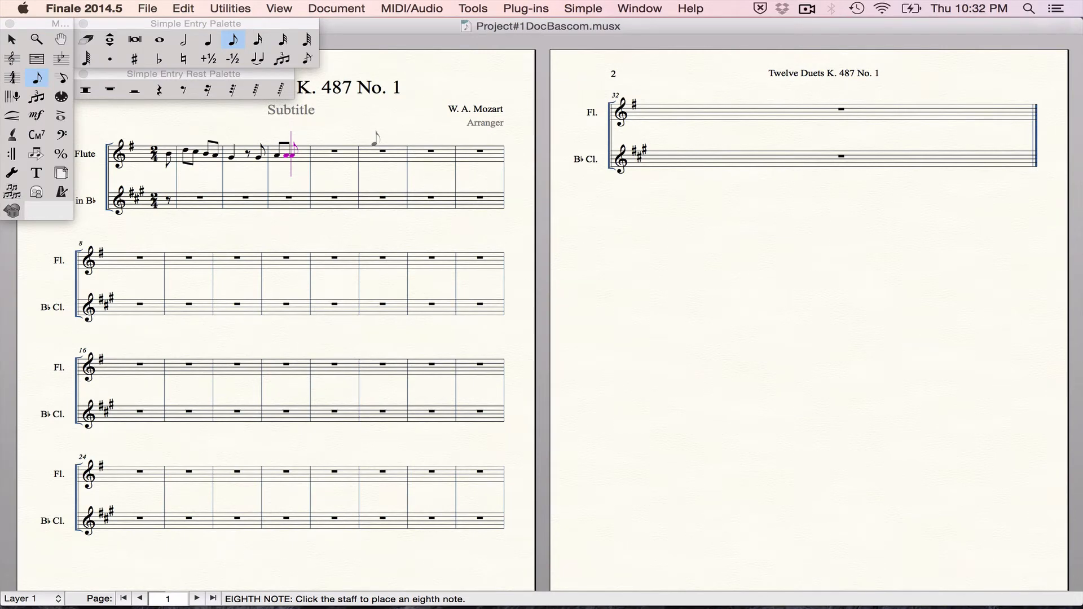
pyautogui.press('a')
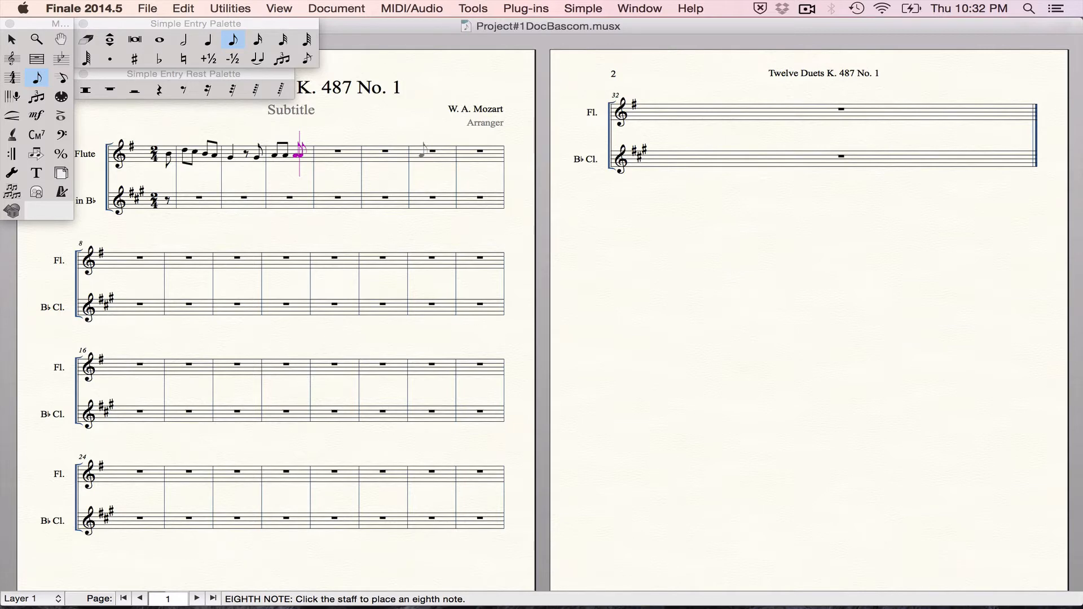
# Step: Complete the flute's third full measure with sixteenth notes A and B, matching the assignment PDF
pyautogui.press('super+Tab')
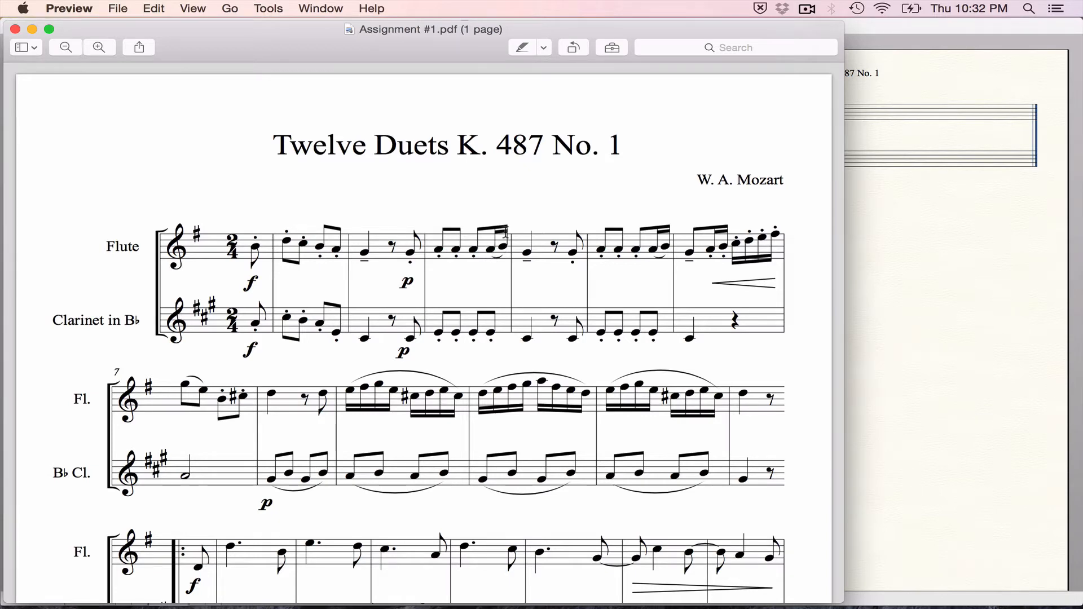
pyautogui.press('super+Tab')
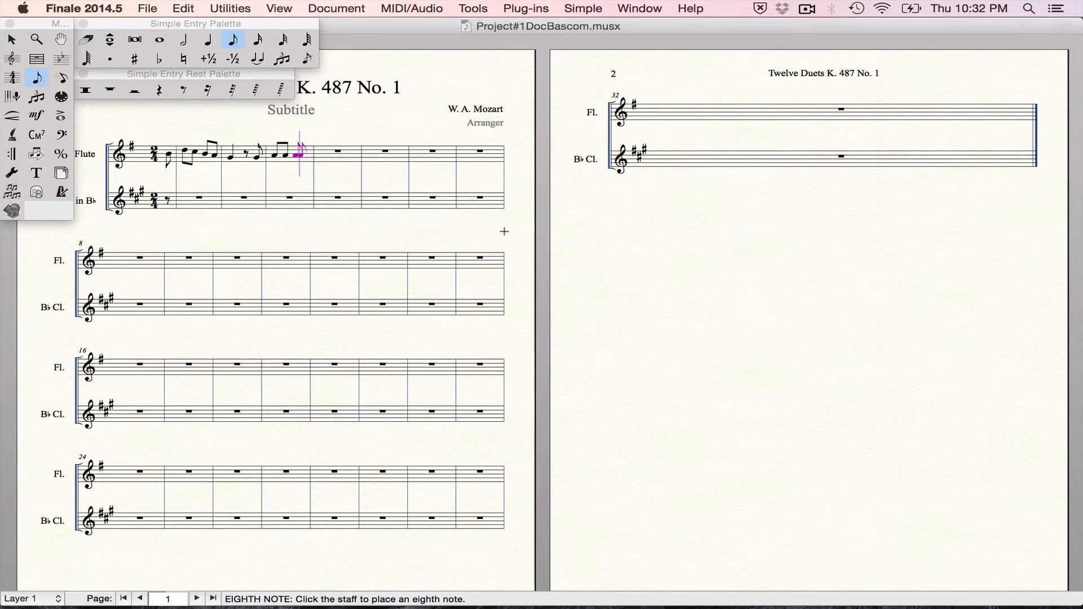
pyautogui.click(259, 43)
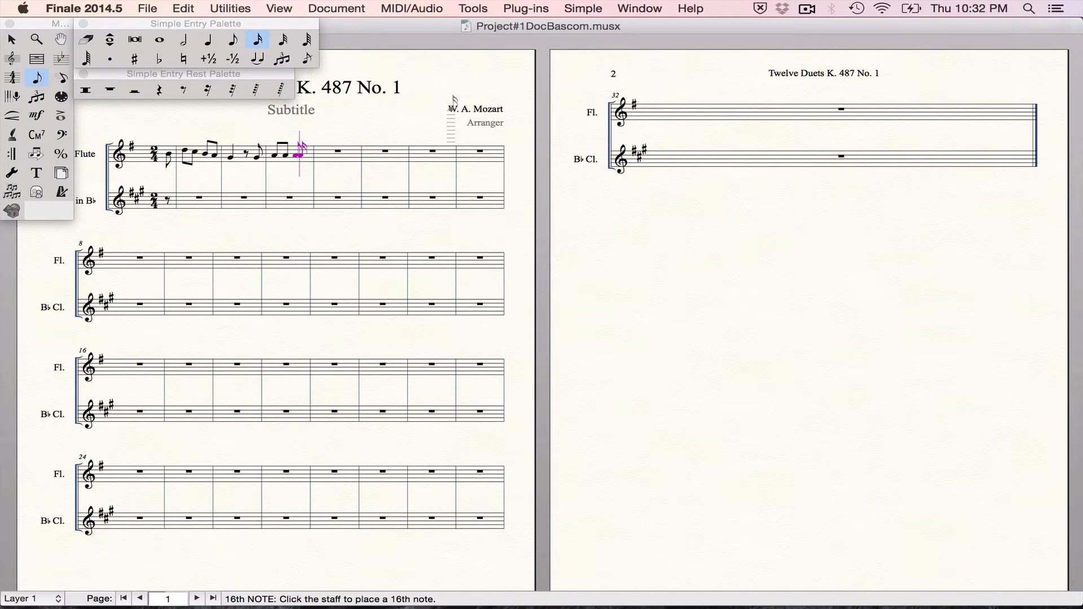
pyautogui.press('super+Tab')
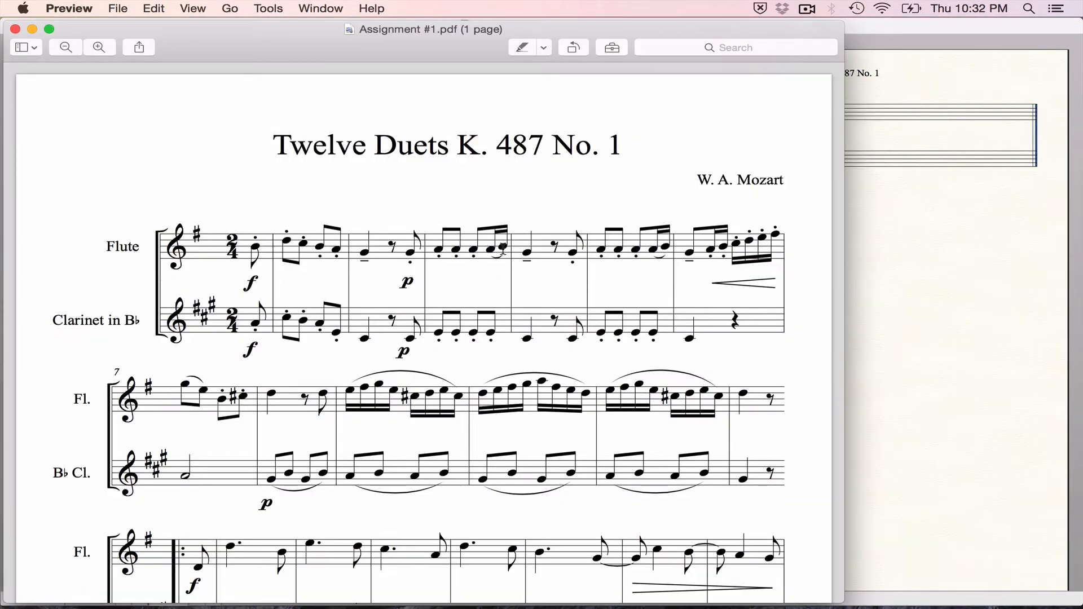
pyautogui.press('super+Tab')
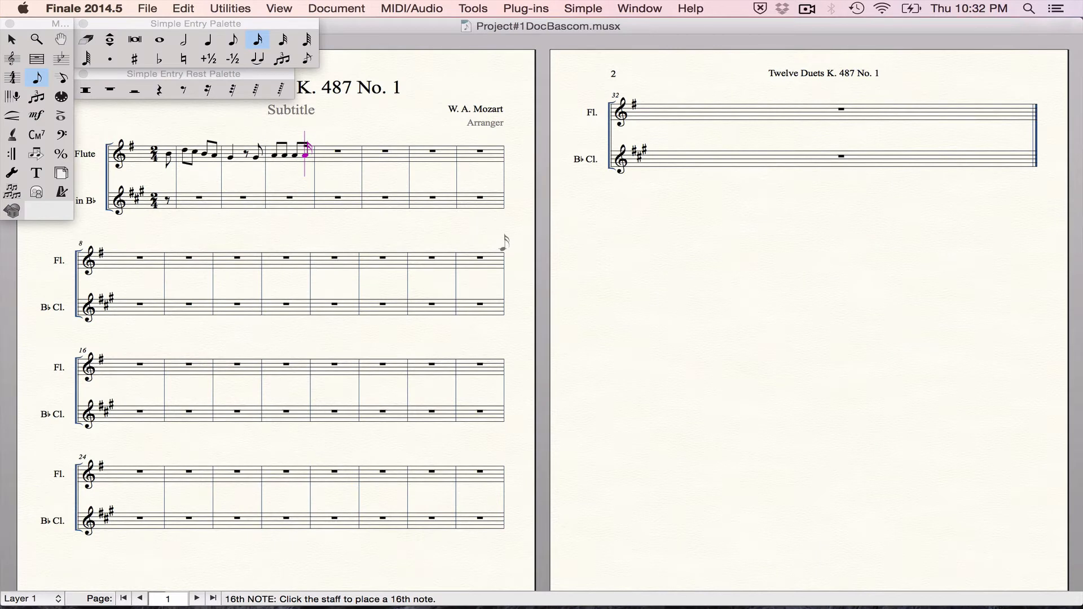
pyautogui.press('a')
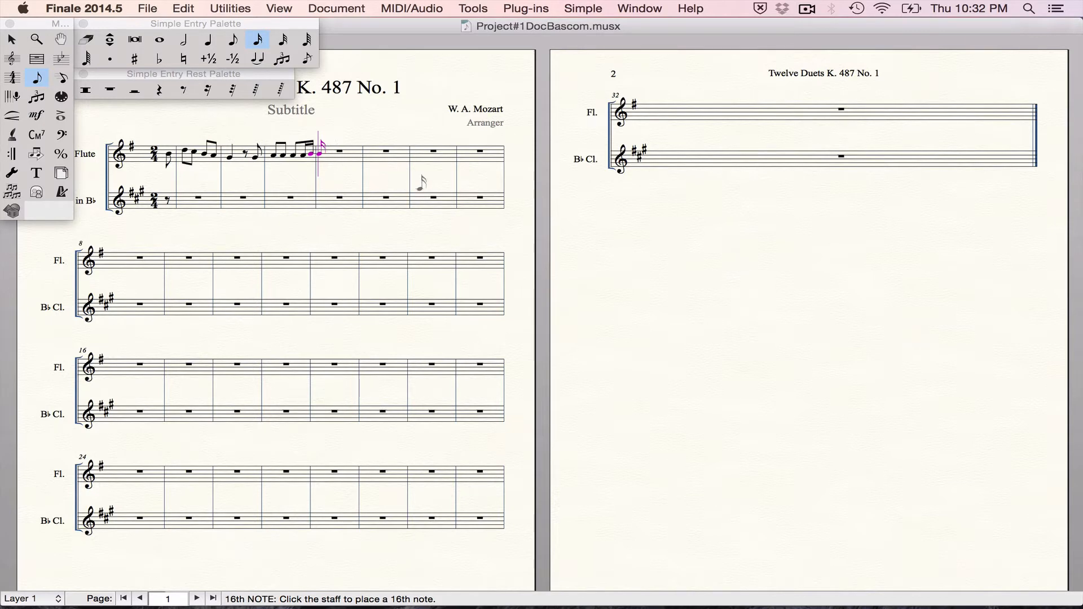
# Step: Try out the Simple Entry note durations by cycling between thirty-second, sixteenth, eighth, quarter, half and whole notes
pyautogui.press('super+Tab')
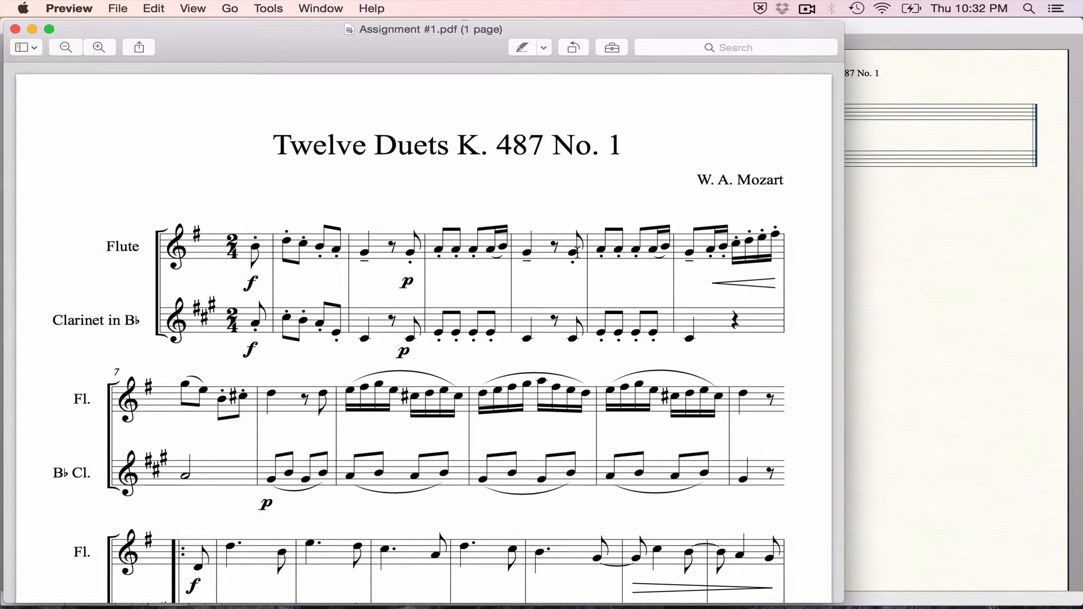
pyautogui.press('super+Tab')
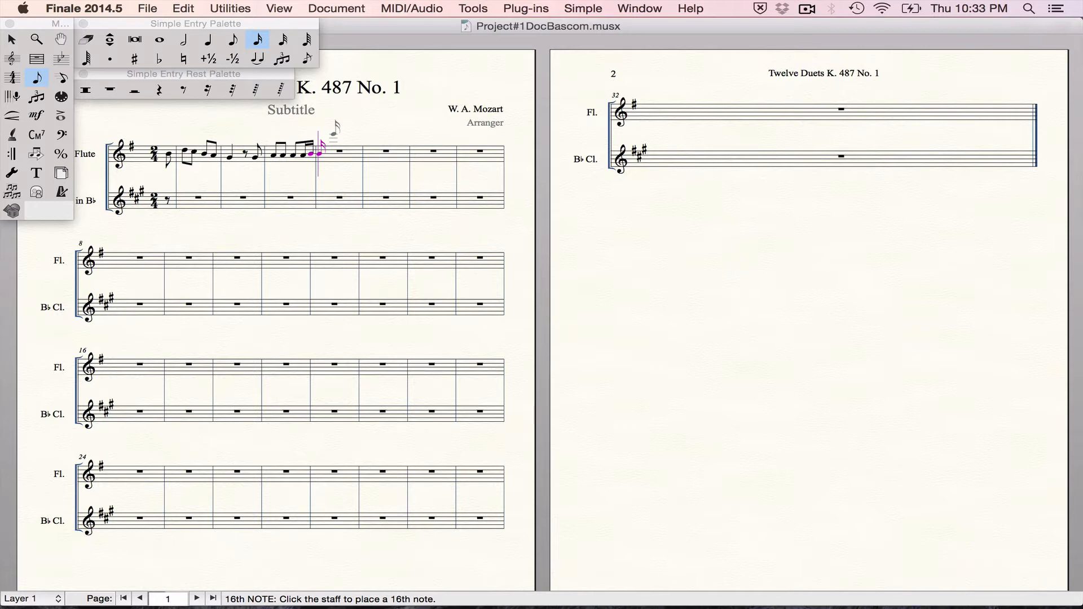
pyautogui.press('5')
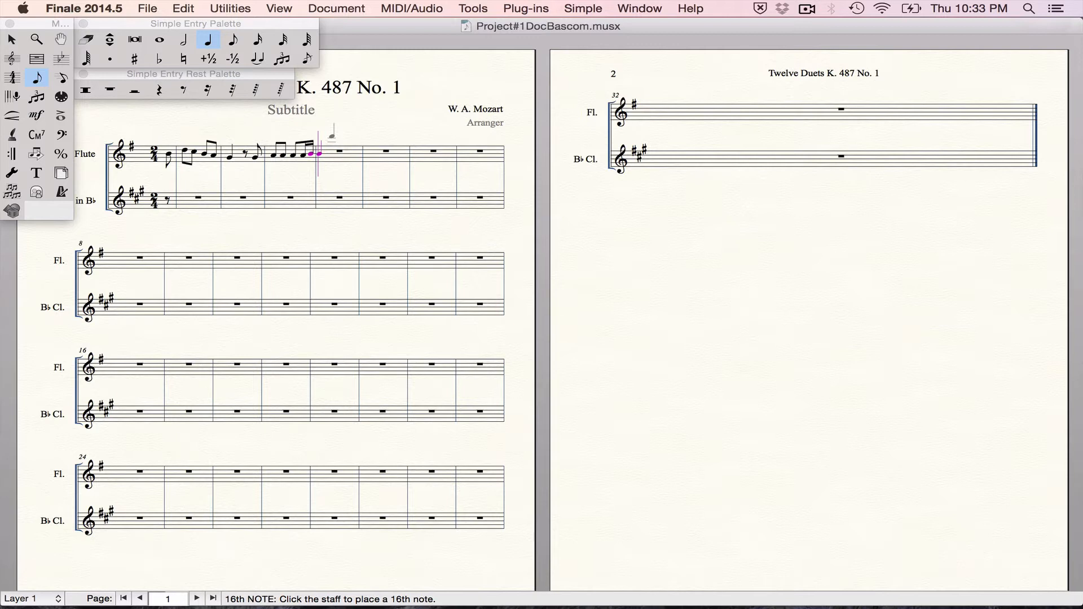
pyautogui.press('4')
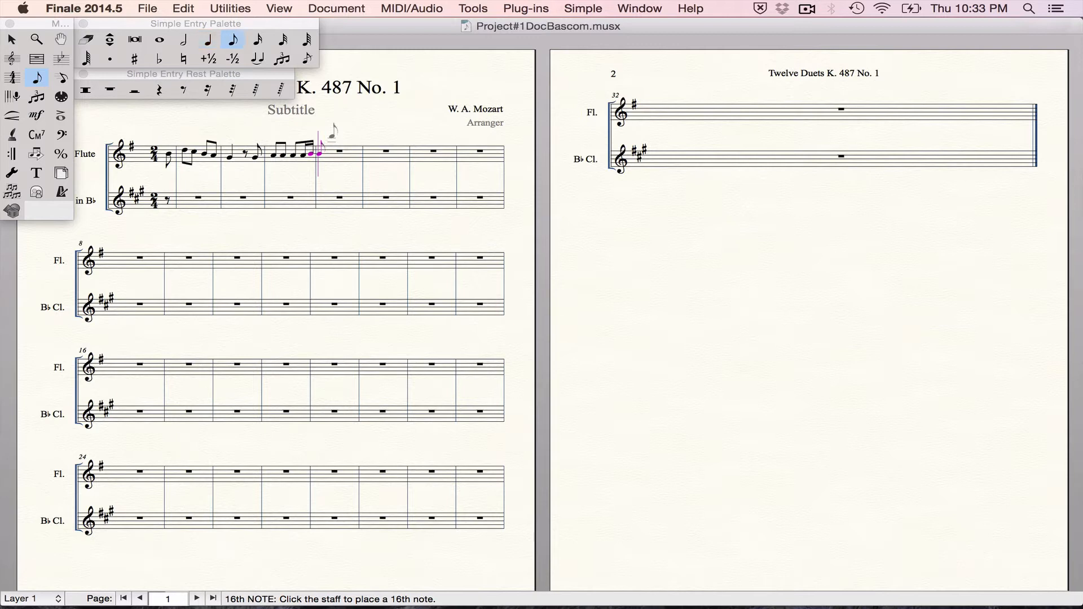
pyautogui.press('3')
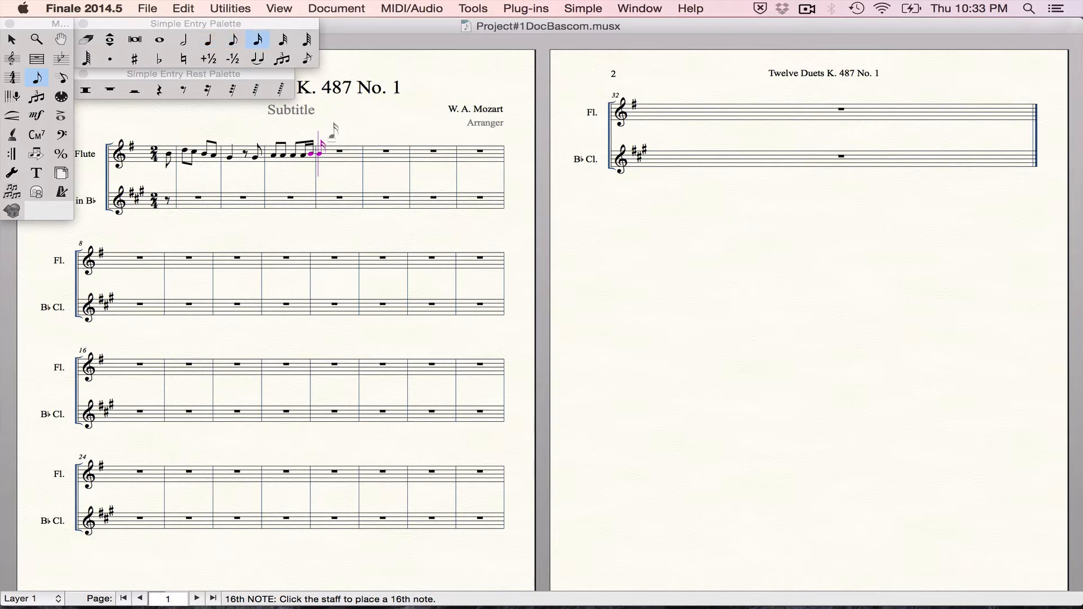
pyautogui.press('2')
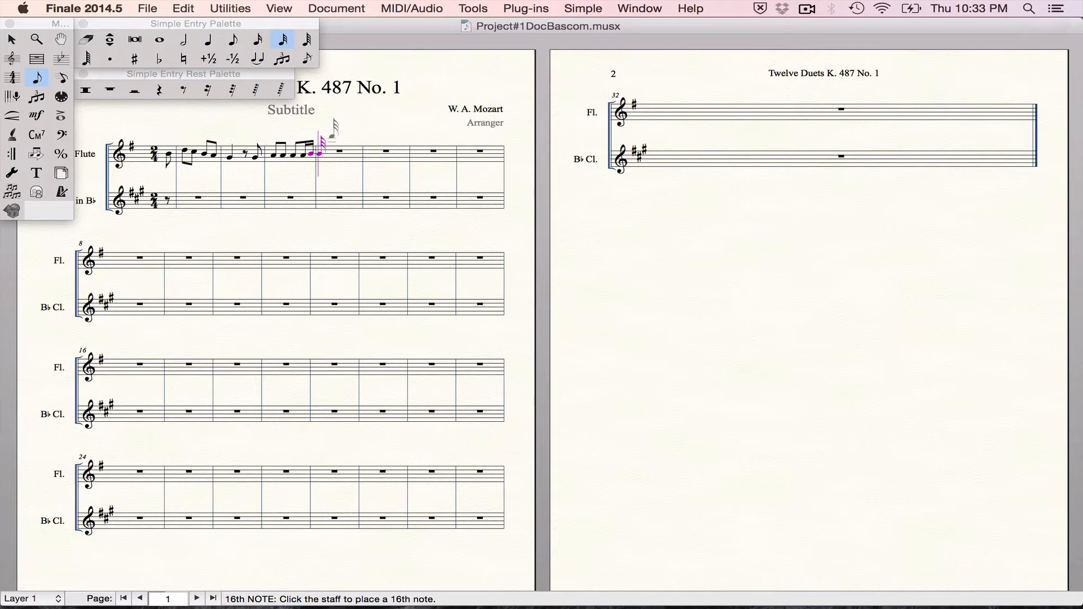
pyautogui.press('5')
pyautogui.press('7')
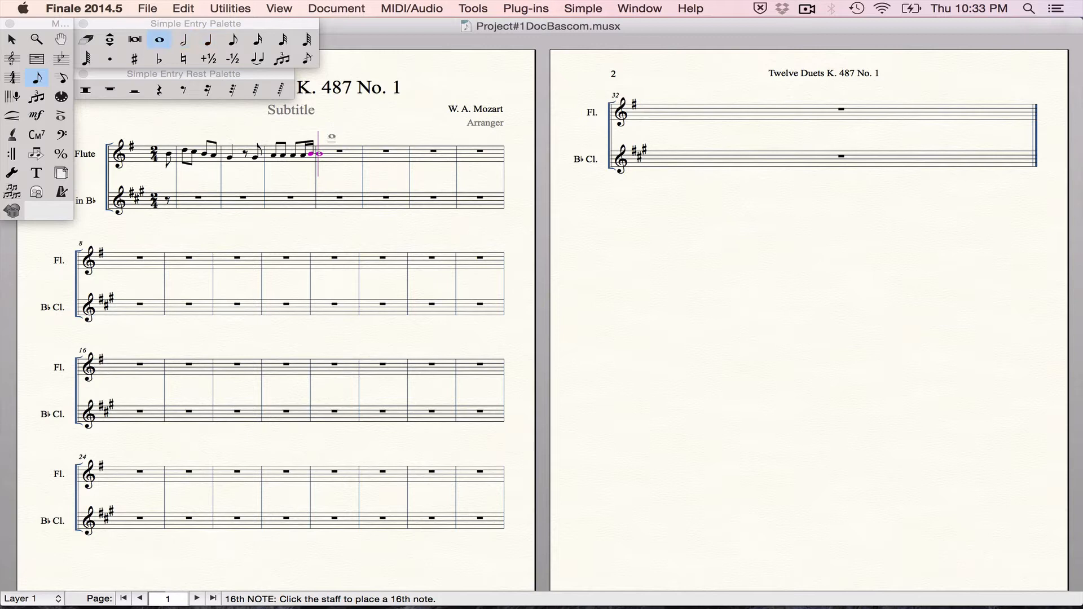
pyautogui.press('5')
pyautogui.press('4')
pyautogui.press('3')
pyautogui.press('2')
pyautogui.press('3')
pyautogui.press('4')
pyautogui.press('5')
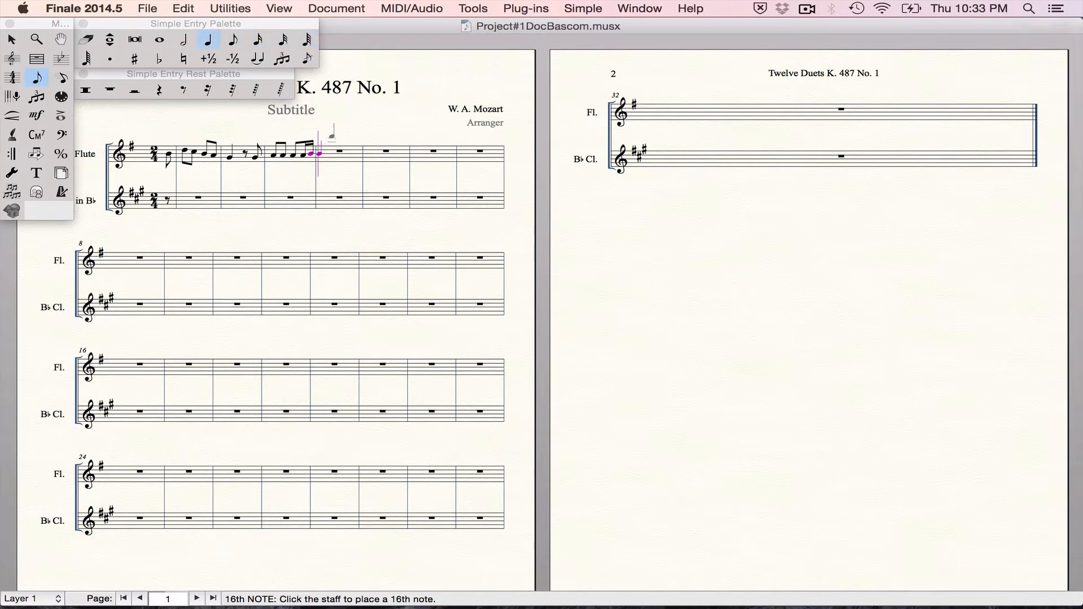
pyautogui.press('6')
pyautogui.press('7')
pyautogui.press('6')
pyautogui.press('5')
pyautogui.press('4')
pyautogui.press('3')
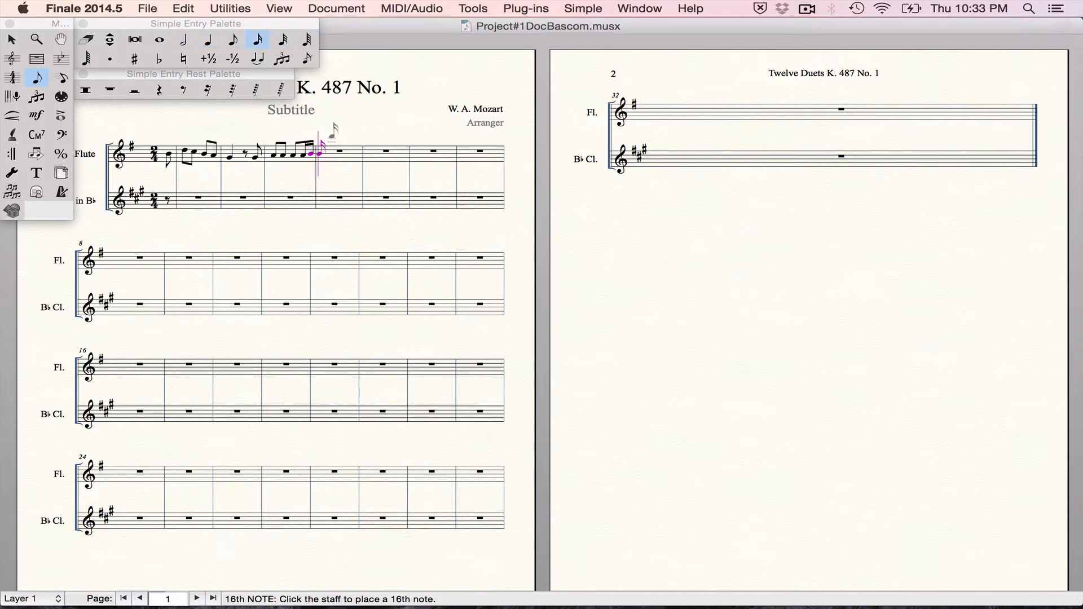
pyautogui.press('2')
pyautogui.press('3')
pyautogui.press('4')
# Step: Set the duration to a quarter note and enter a G at the start of the flute's fourth full measure
pyautogui.press('5')
pyautogui.press('6')
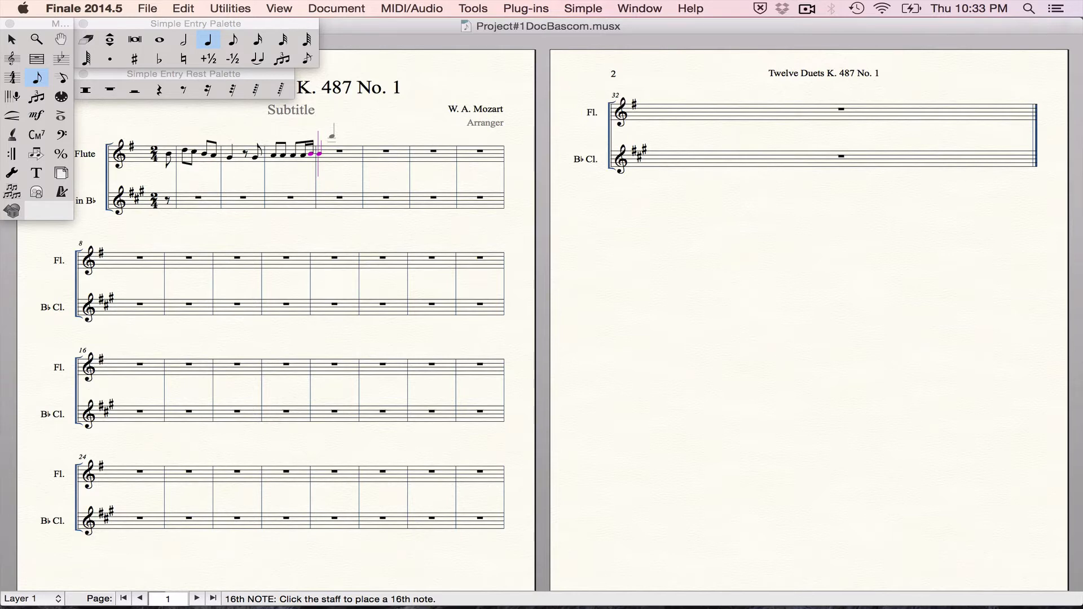
pyautogui.press('super+Tab')
pyautogui.press('super+Tab')
pyautogui.press('g')
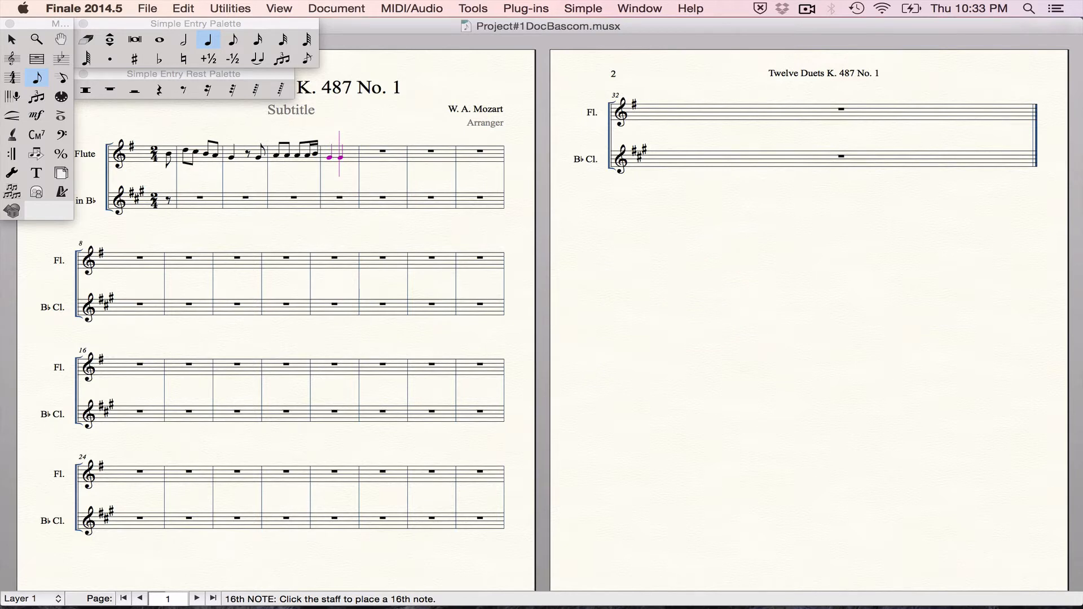
# Step: Complete the flute's fourth full measure with an eighth rest and an eighth-note G
pyautogui.press('4')
pyautogui.press('3')
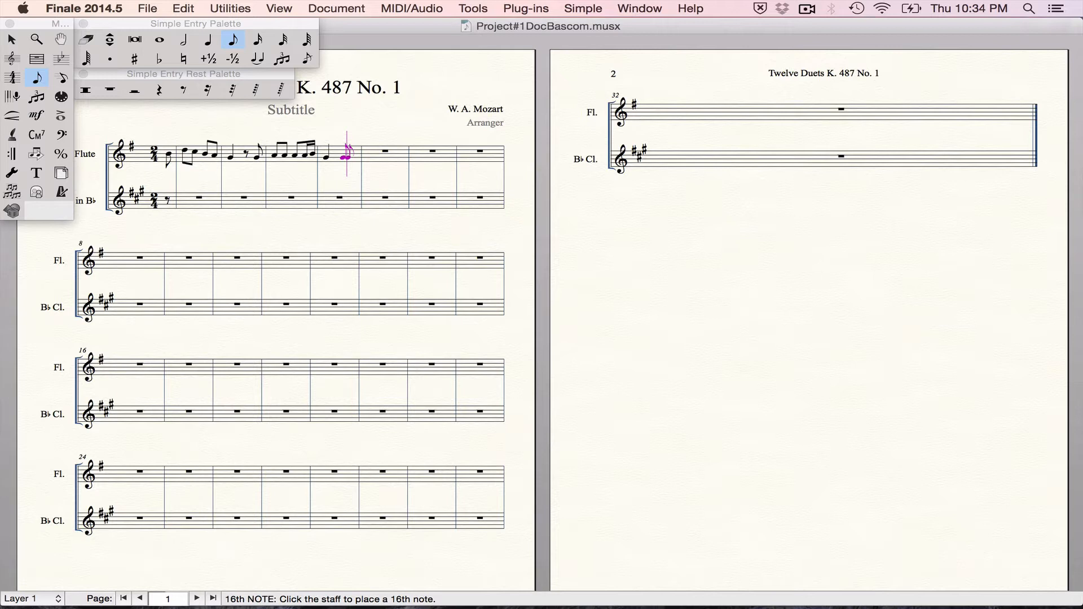
pyautogui.press('r')
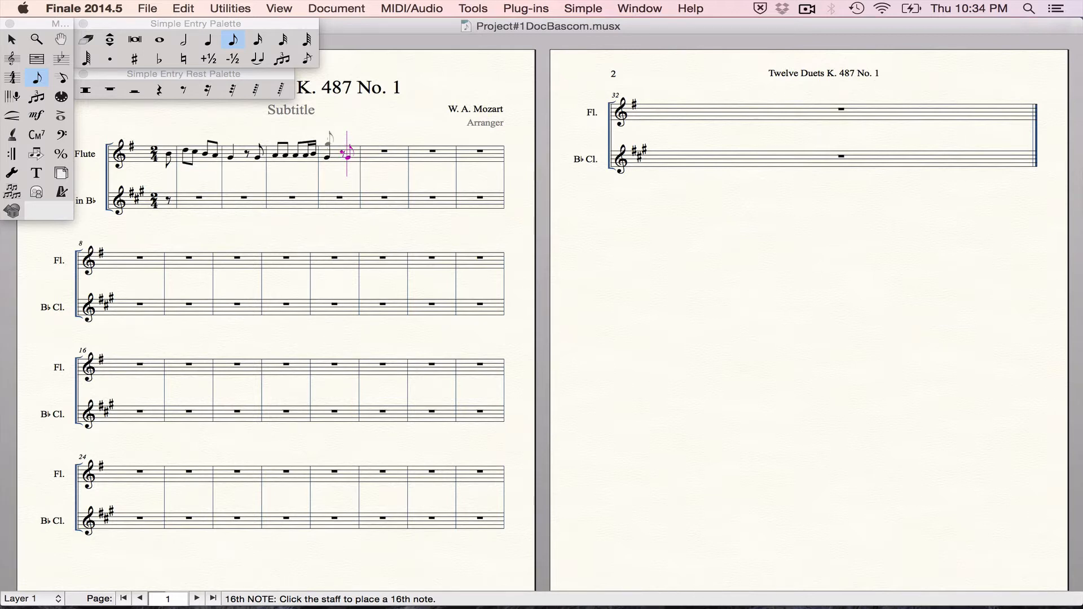
pyautogui.click(361, 158)
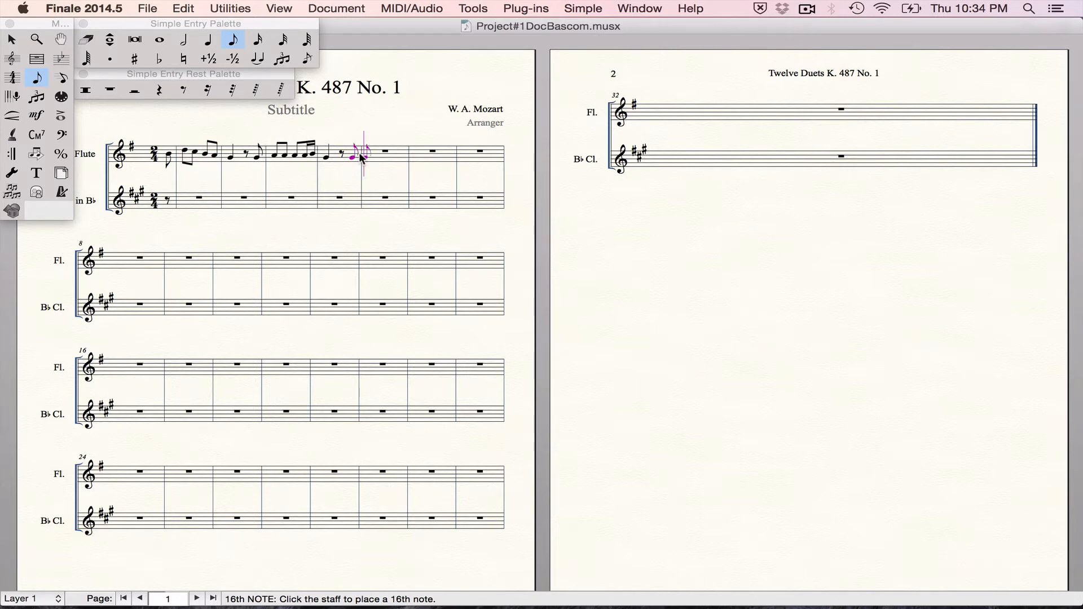
# Step: Copy the flute's third full measure into its fifth full measure with the Selection tool, checking against the assignment PDF
pyautogui.press('super+Tab')
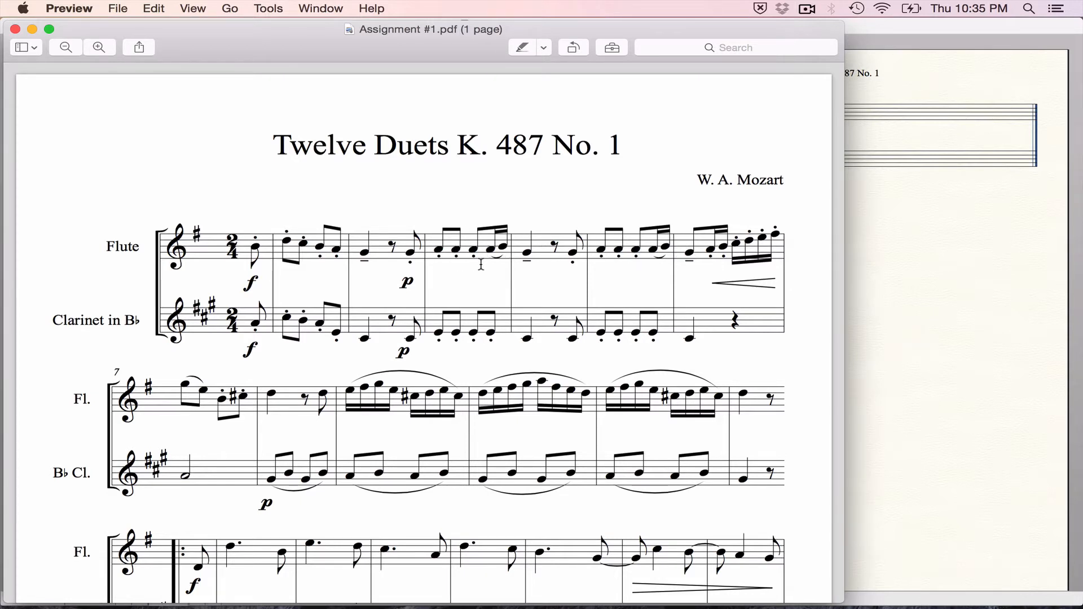
pyautogui.click(926, 308)
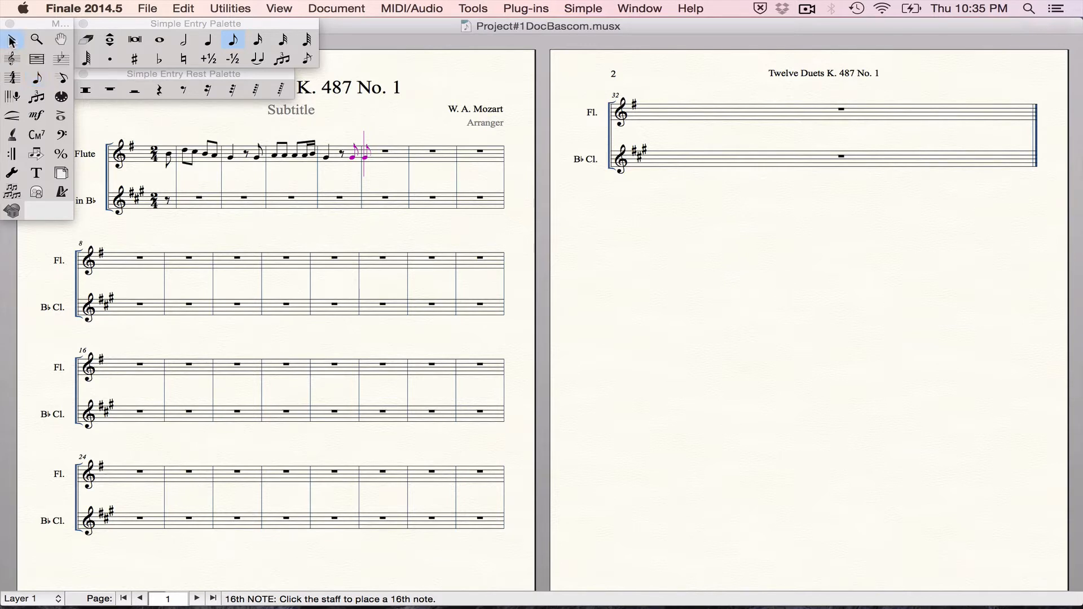
pyautogui.click(12, 41)
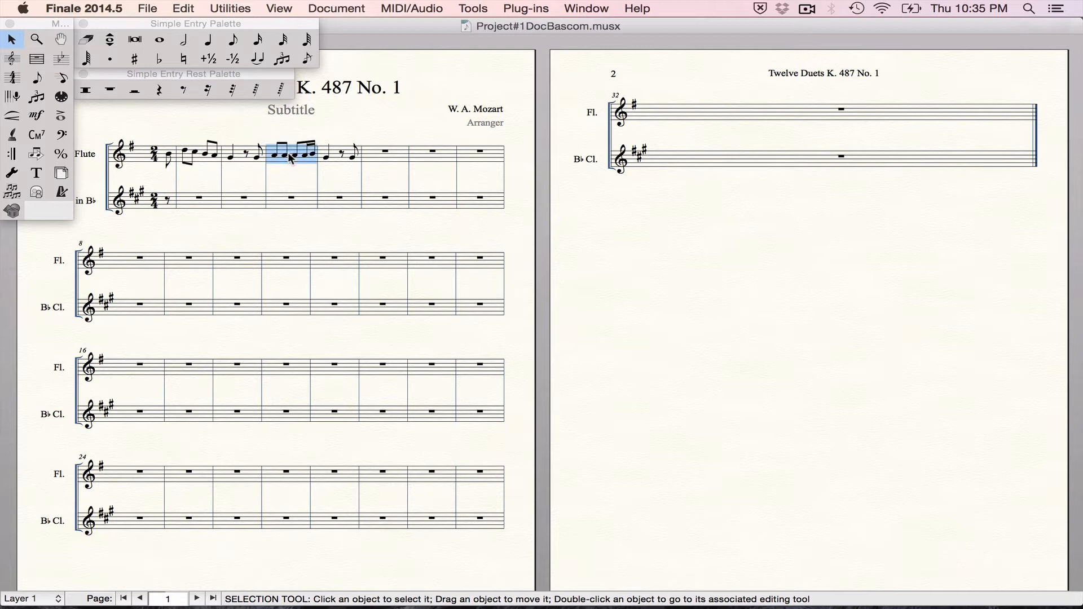
pyautogui.moveTo(288, 152); pyautogui.dragTo(365, 153)
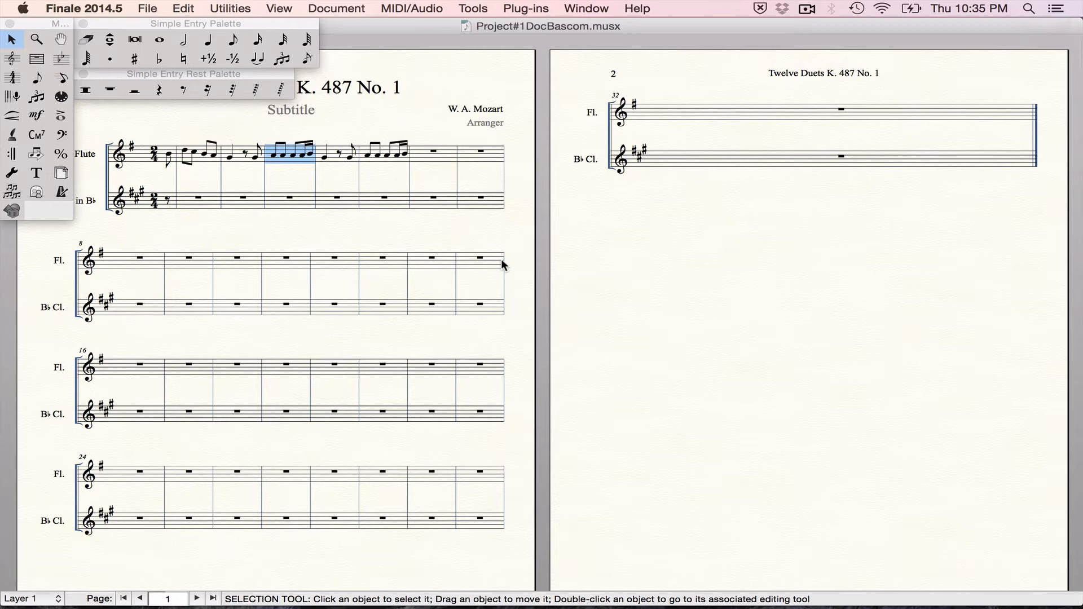
pyautogui.press('super+Tab')
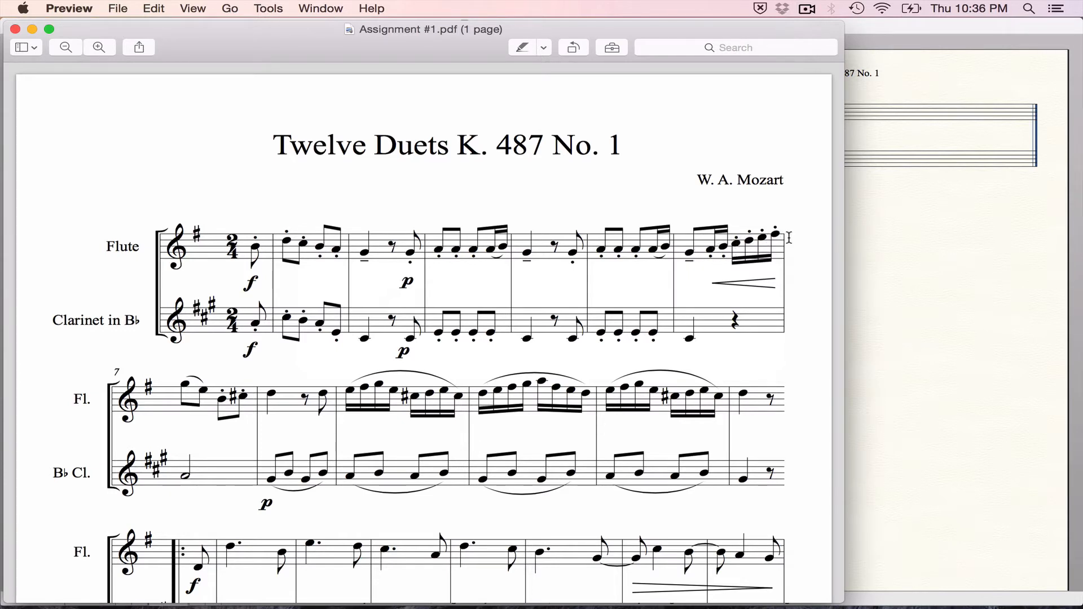
pyautogui.press('super+Tab')
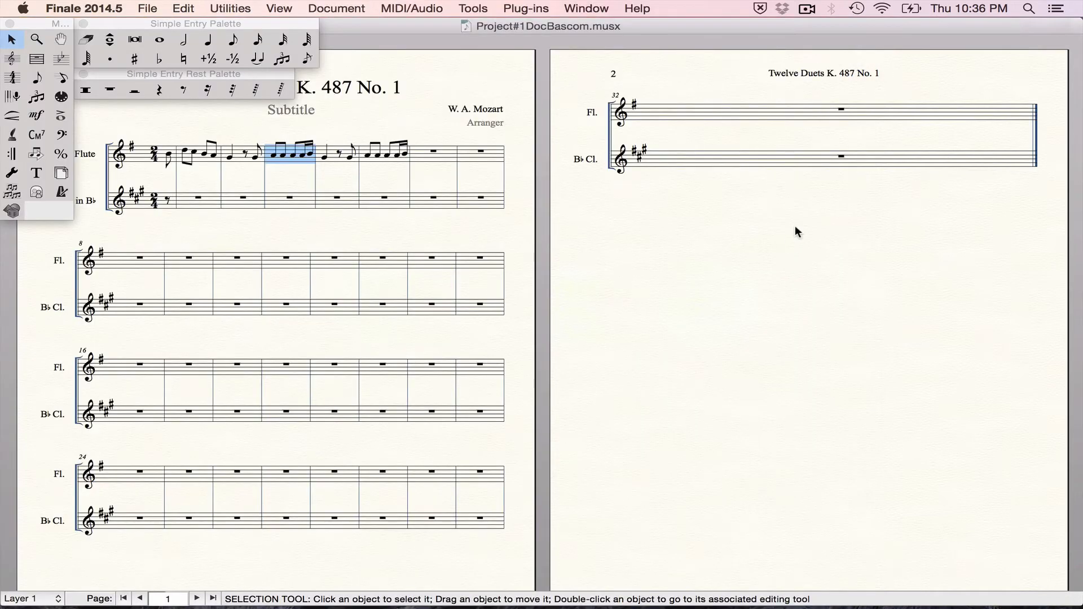
# Step: Fill the flute's sixth full measure with an eighth-note G and sixteenth notes A, B, C, D, E and F
pyautogui.click(38, 79)
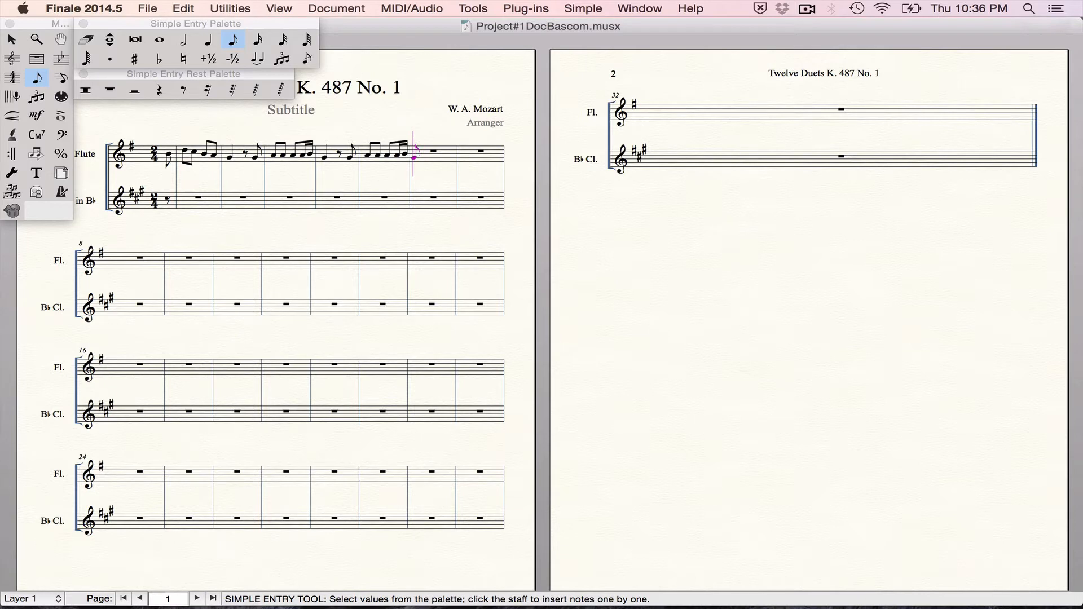
pyautogui.click(414, 156)
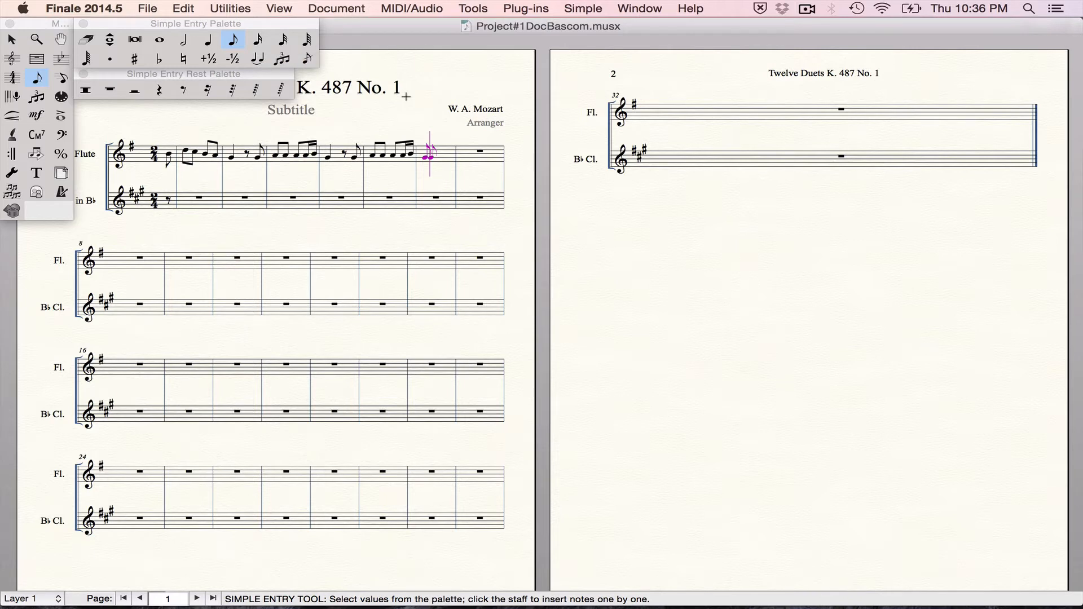
pyautogui.press('3')
pyautogui.click(461, 148)
pyautogui.click(461, 149)
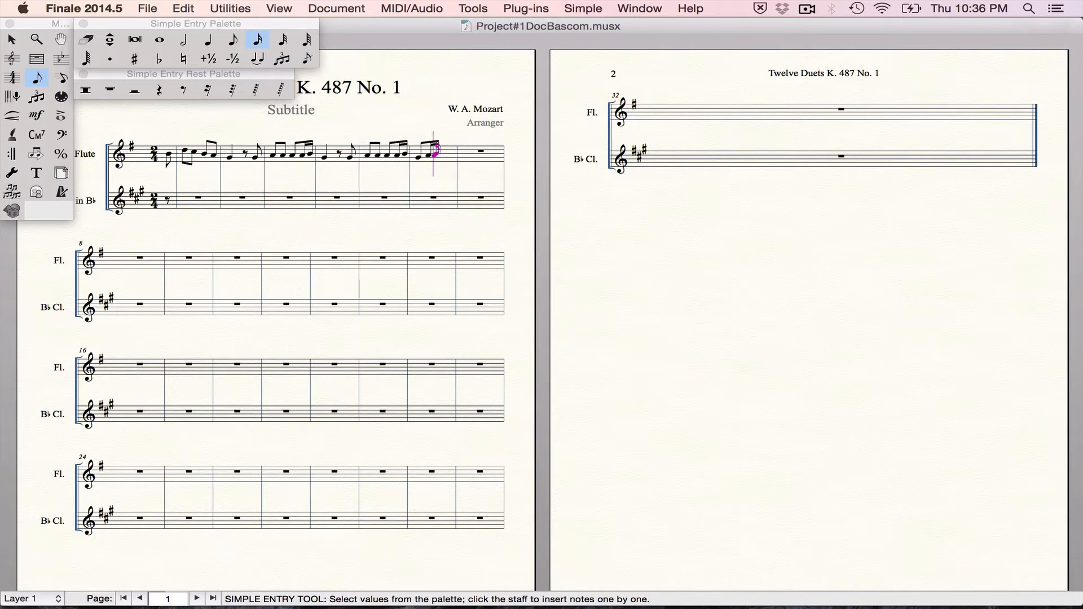
pyautogui.click(441, 148)
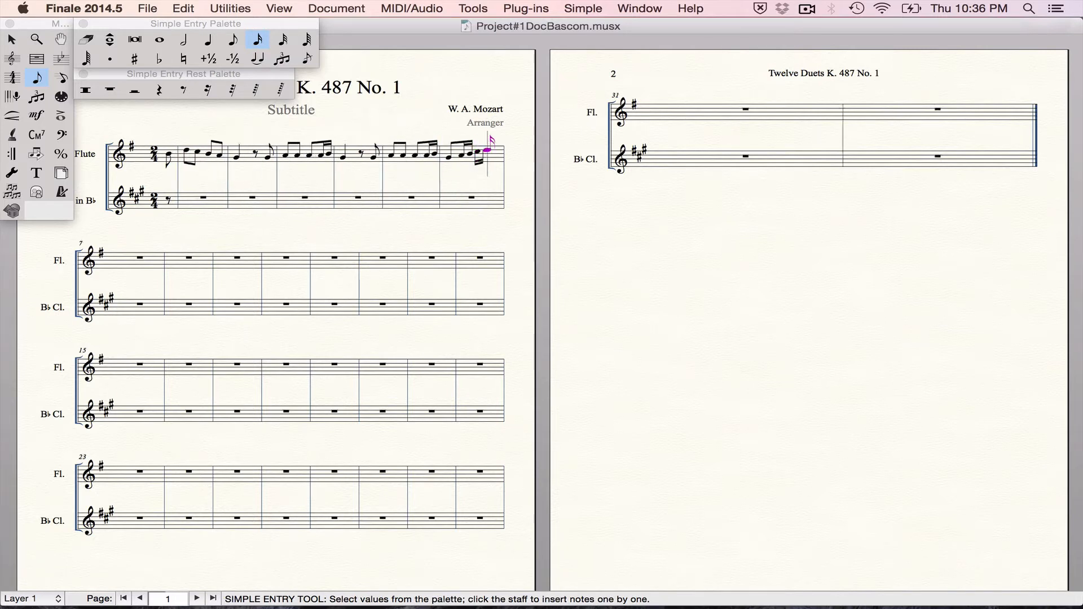
pyautogui.click(488, 148)
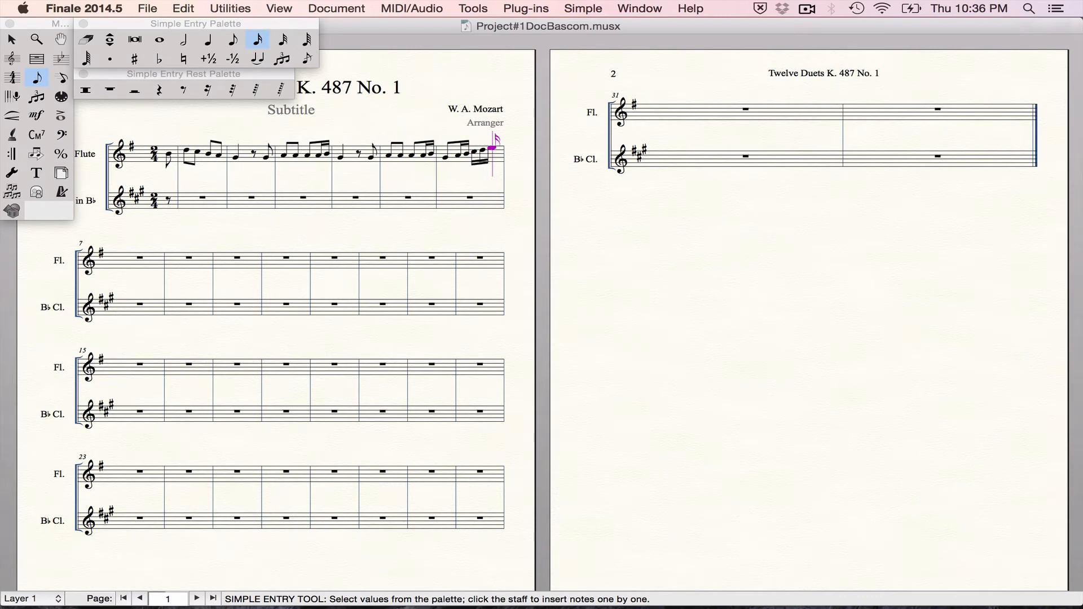
pyautogui.click(493, 148)
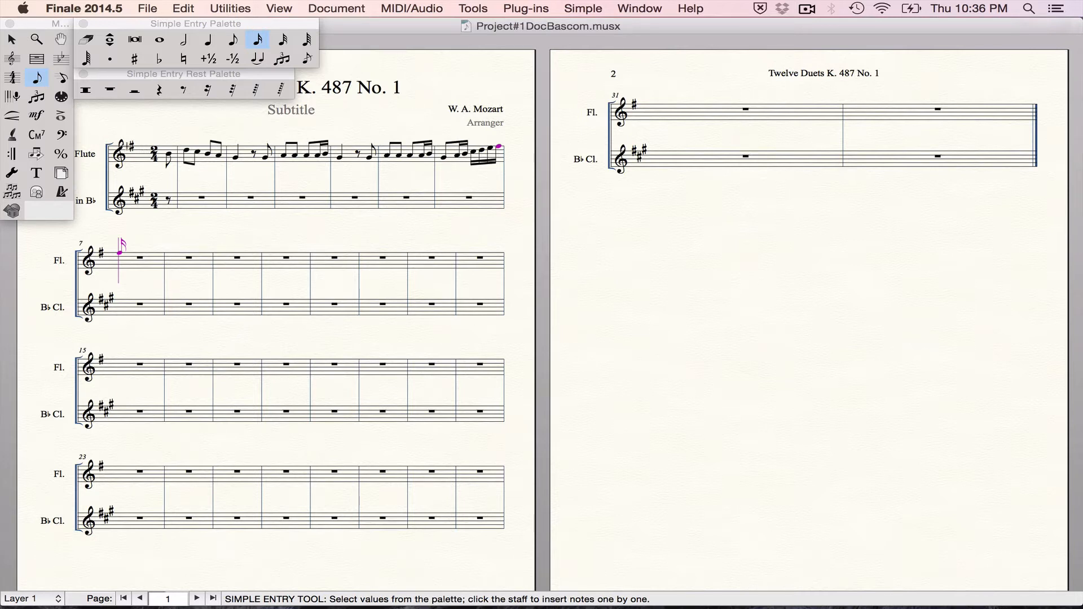
# Step: Compare the flute's opening measures in the score with the assignment PDF in Preview, and return to Finale
pyautogui.press('super+Tab')
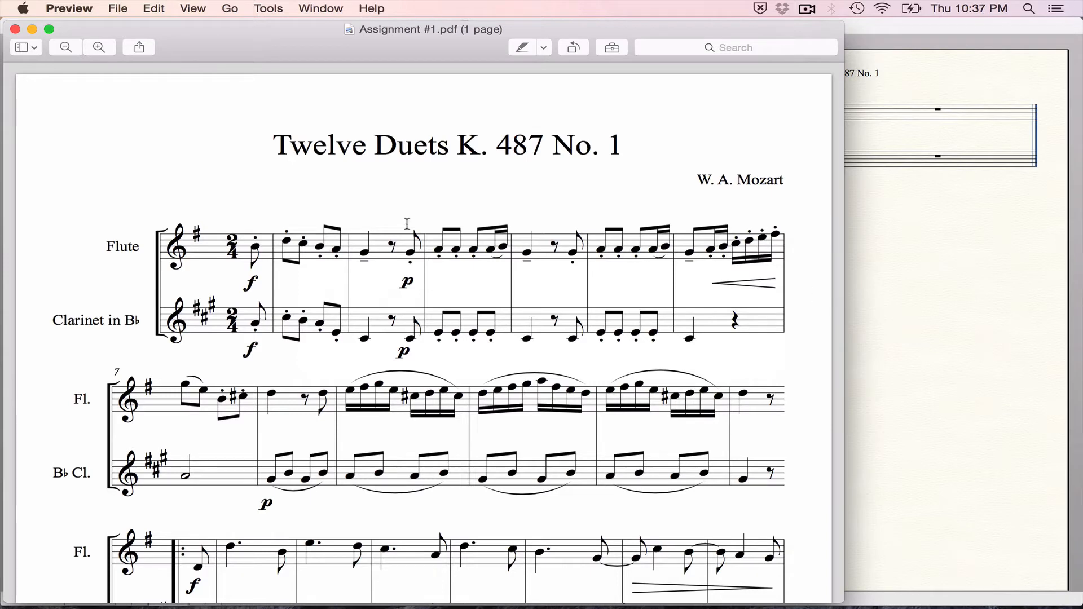
pyautogui.click(855, 271)
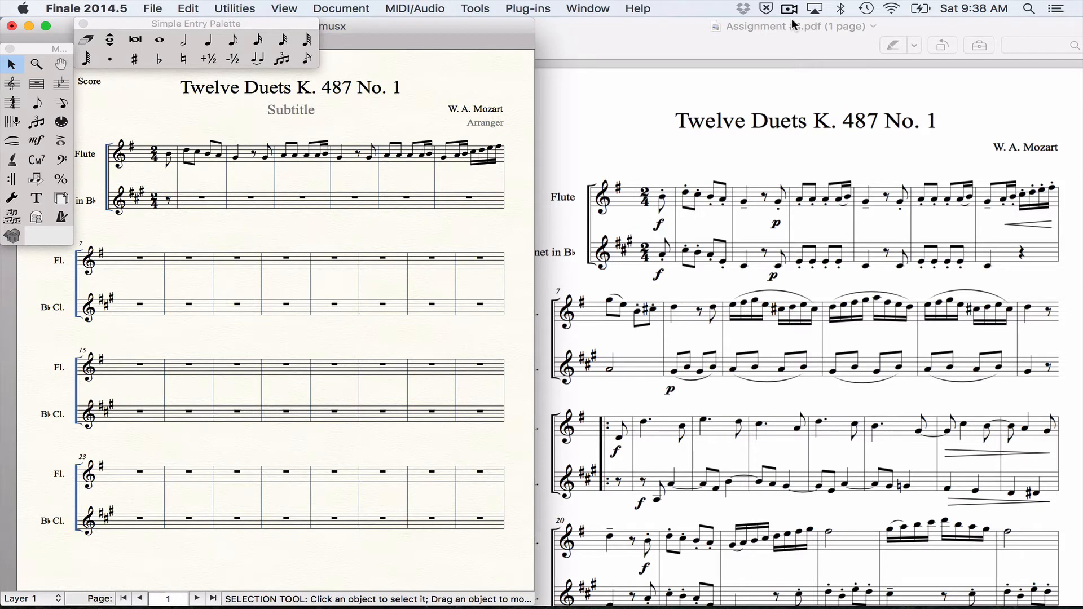
pyautogui.click(427, 156)
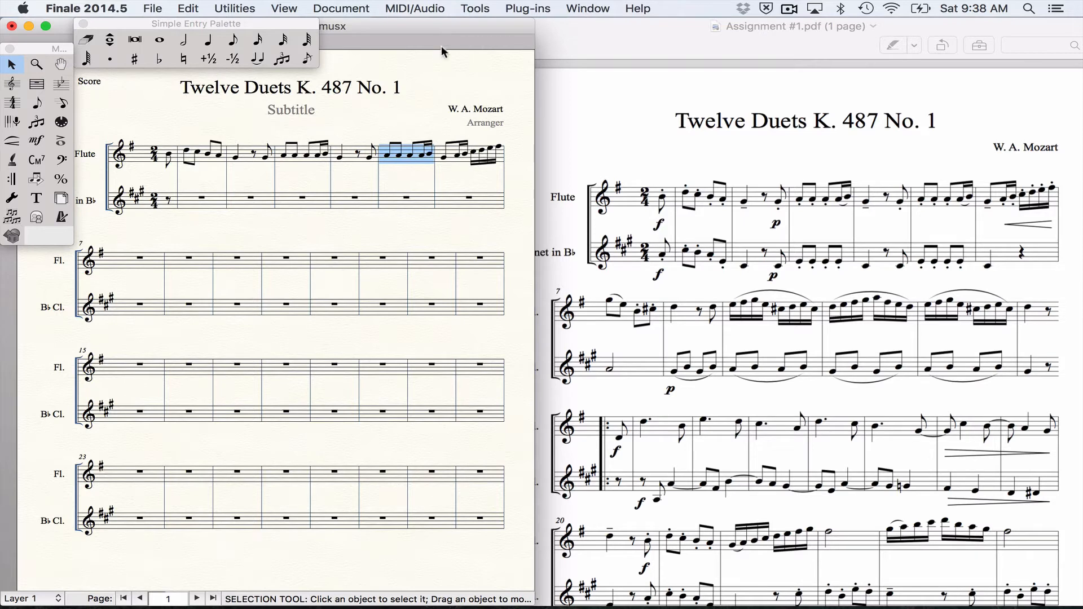
pyautogui.click(616, 39)
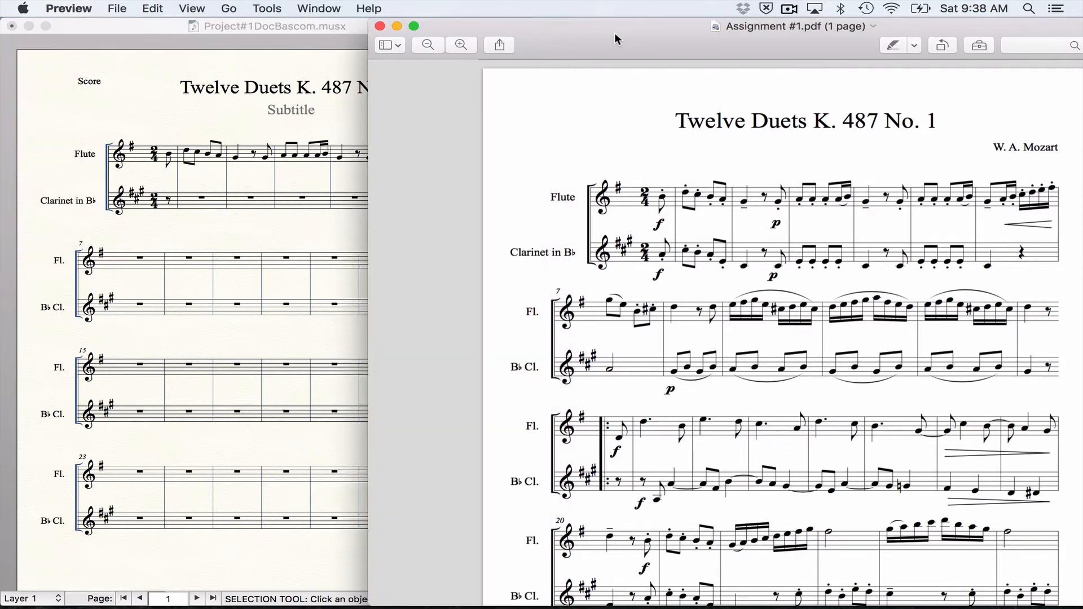
pyautogui.click(284, 68)
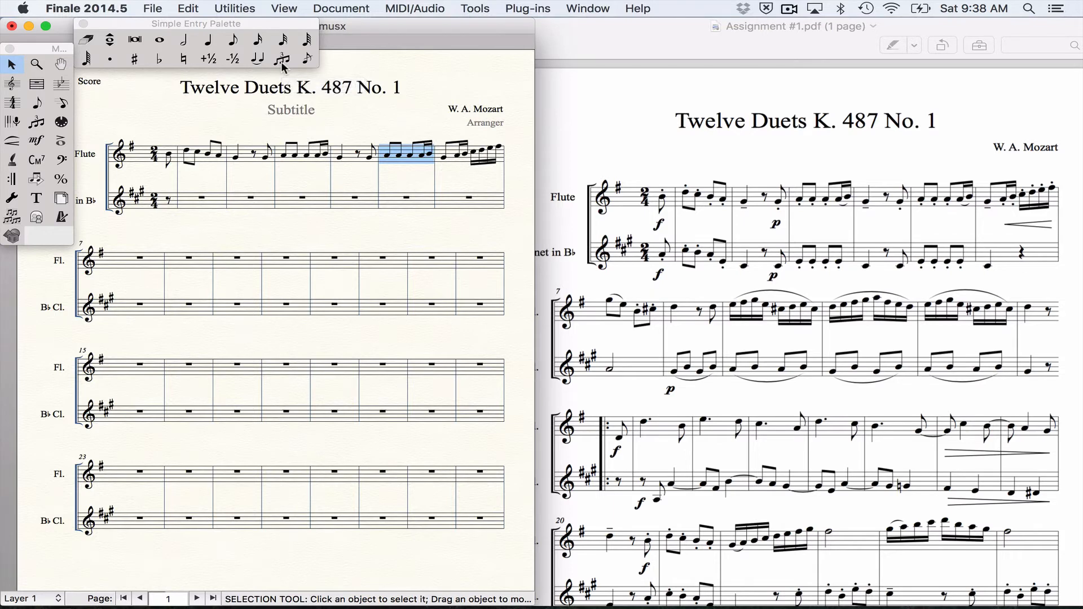
pyautogui.press('super+Tab')
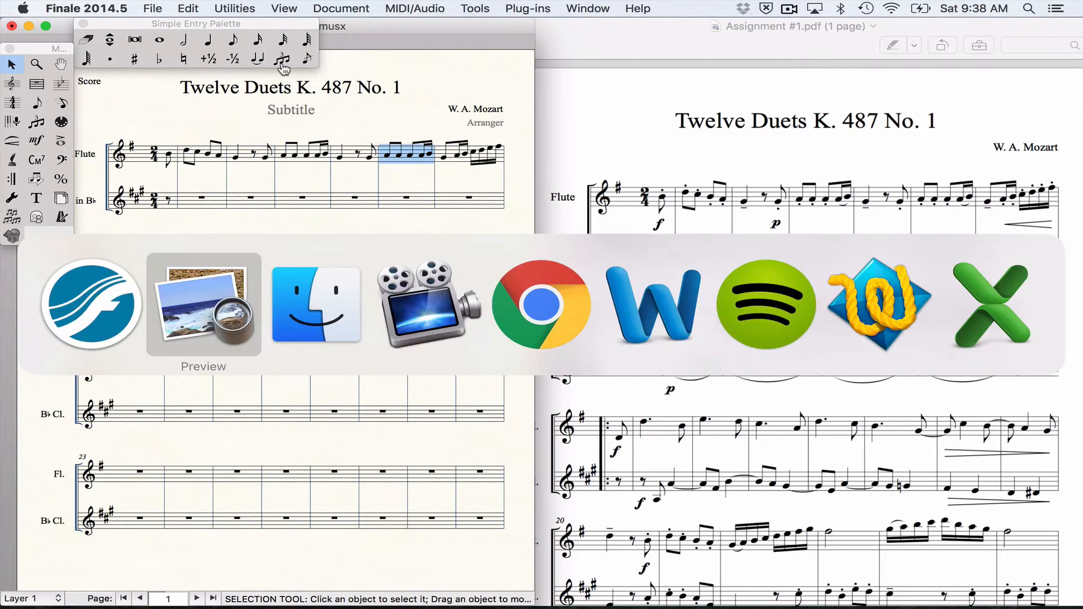
pyautogui.press('super+Tab')
pyautogui.press('super+Tab')
pyautogui.press('super+Tab')
pyautogui.press('super+Tab')
pyautogui.press('super+Tab')
pyautogui.press('super+Tab')
pyautogui.press('super+Tab')
pyautogui.press('super+Tab')
pyautogui.press('super+Tab')
pyautogui.press('super+Tab')
pyautogui.press('super+Tab')
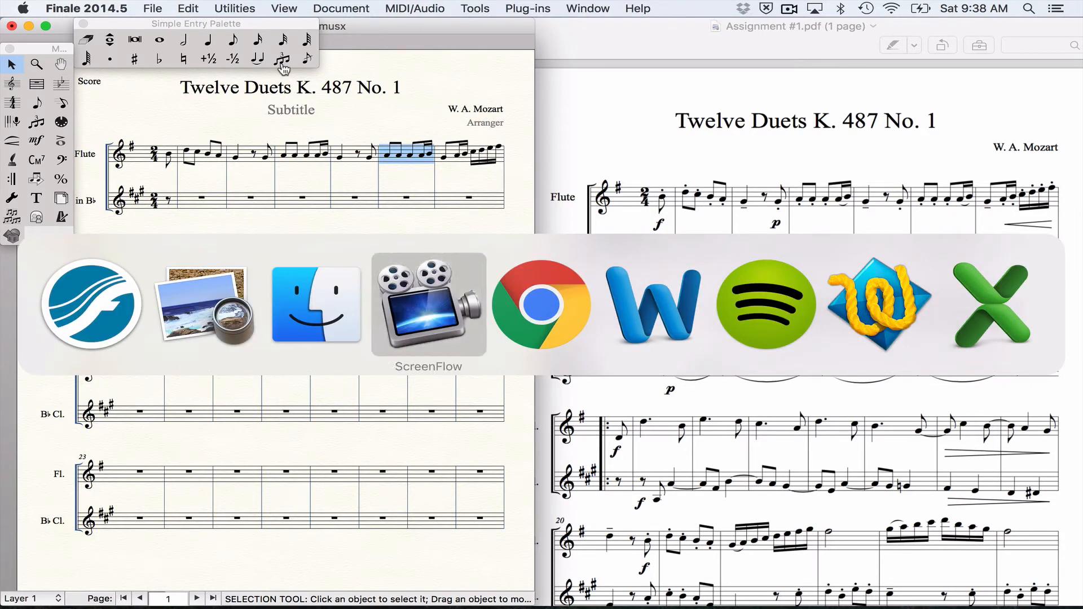
pyautogui.press('super+Tab')
pyautogui.press('super+Tab')
pyautogui.press('super+Tab')
pyautogui.press('super+Tab')
pyautogui.press('super+Tab')
pyautogui.press('super+Tab')
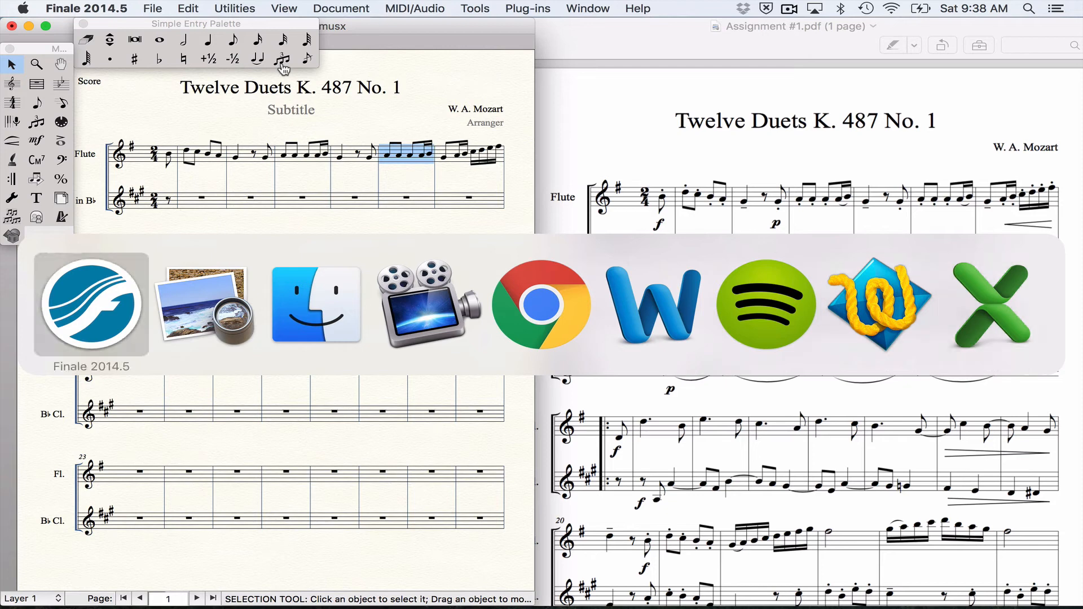
pyautogui.press('super+Tab')
pyautogui.press('super+Tab')
pyautogui.press('super+Tab')
pyautogui.press('super+Tab')
pyautogui.press('super+Tab')
pyautogui.press('super+Tab')
pyautogui.press('super+Tab')
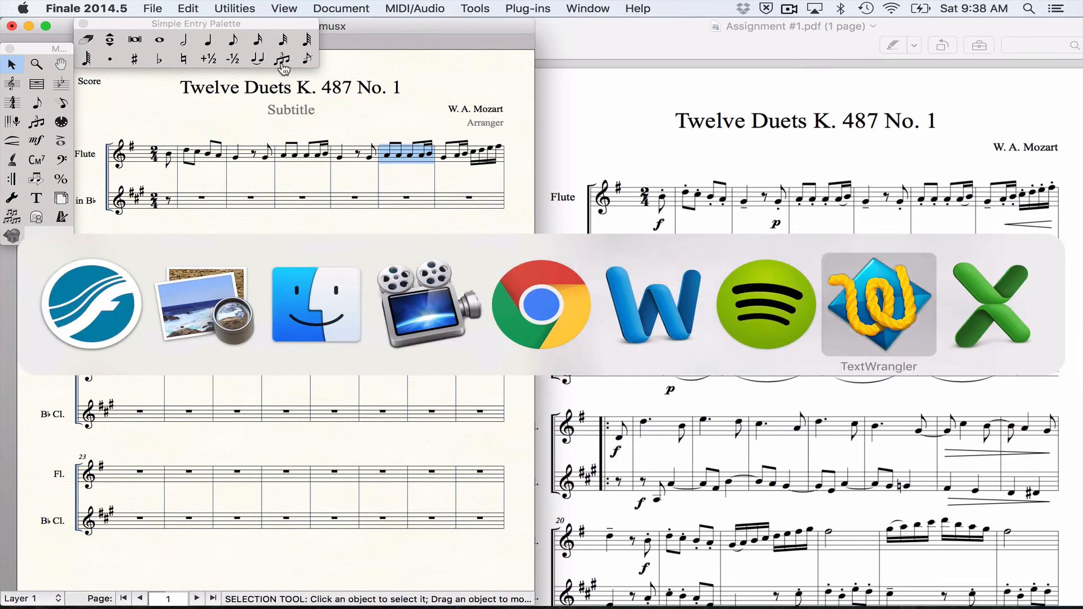
pyautogui.press('super+Tab')
pyautogui.press('super+Tab')
pyautogui.press('super+Tab')
pyautogui.press('super+Tab')
pyautogui.press('super+Tab')
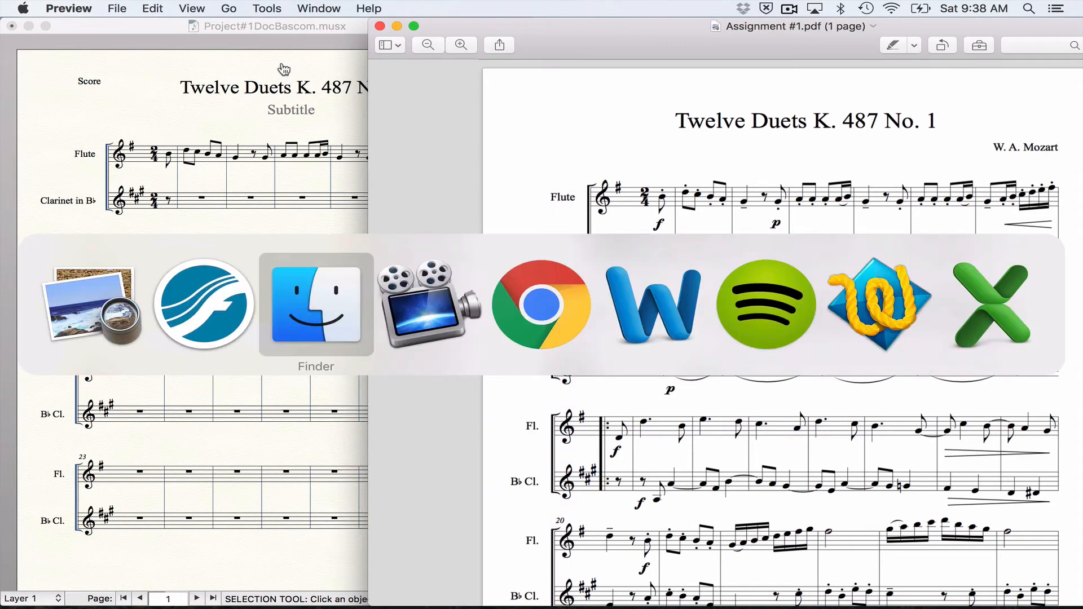
pyautogui.press('super+Tab')
pyautogui.press('super+Tab')
pyautogui.press('super+Tab')
pyautogui.press('super+Tab')
pyautogui.press('super+Tab')
pyautogui.press('super+Tab')
pyautogui.press('super+Tab')
pyautogui.press('super+Tab')
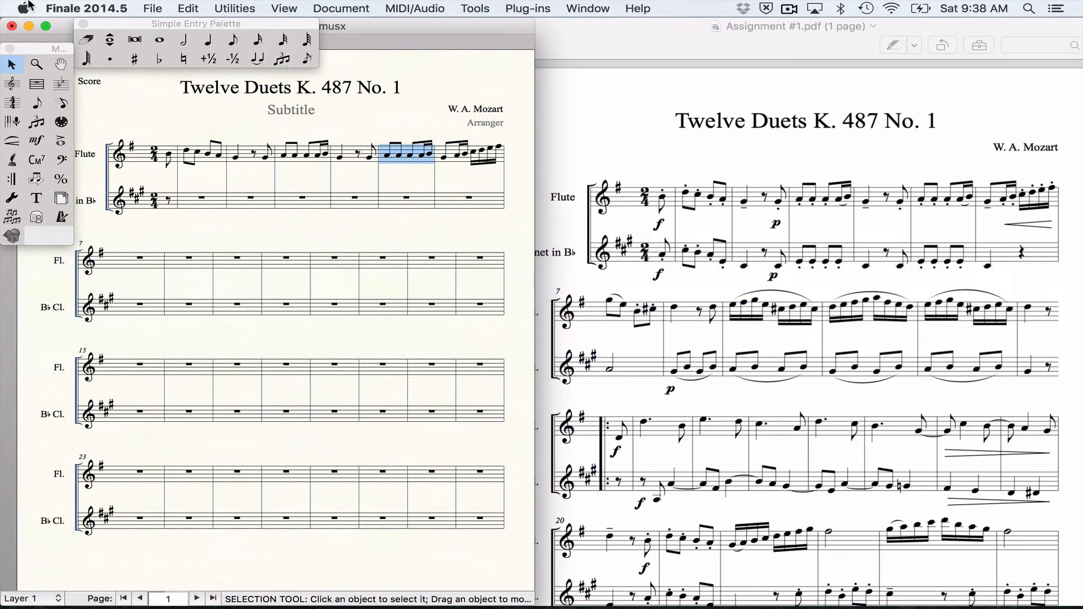
# Step: Turn off the flat and enter an eighth-note A in the clarinet's pickup measure
pyautogui.click(234, 41)
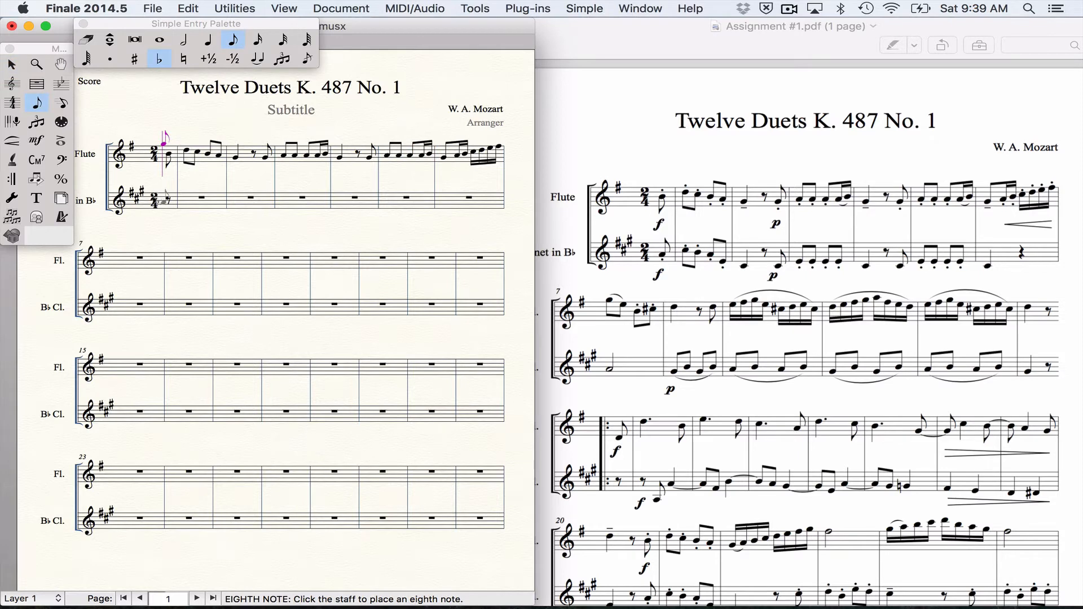
pyautogui.click(159, 59)
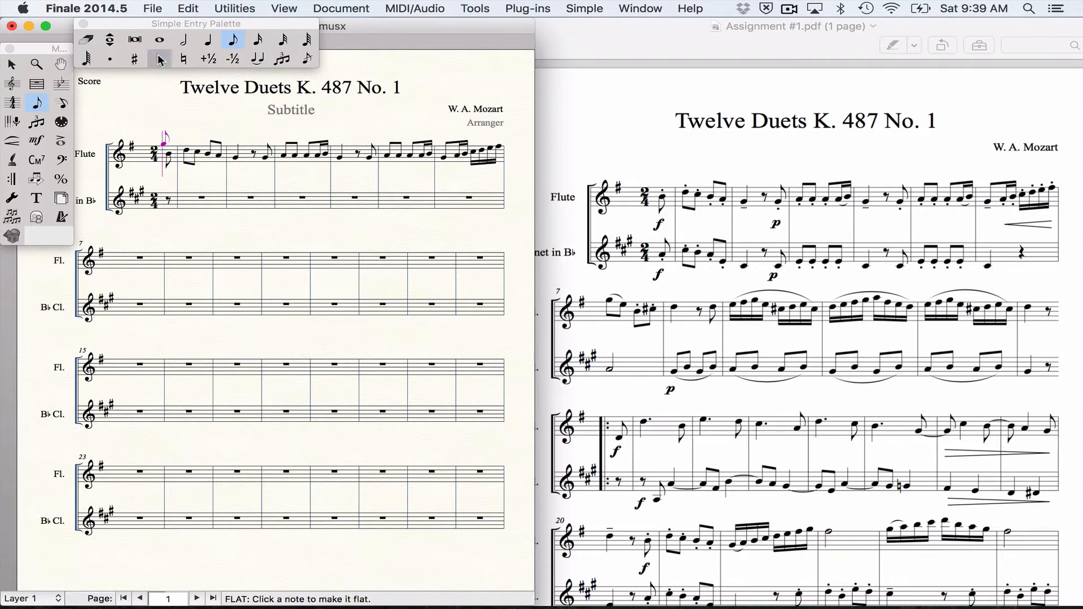
pyautogui.click(169, 201)
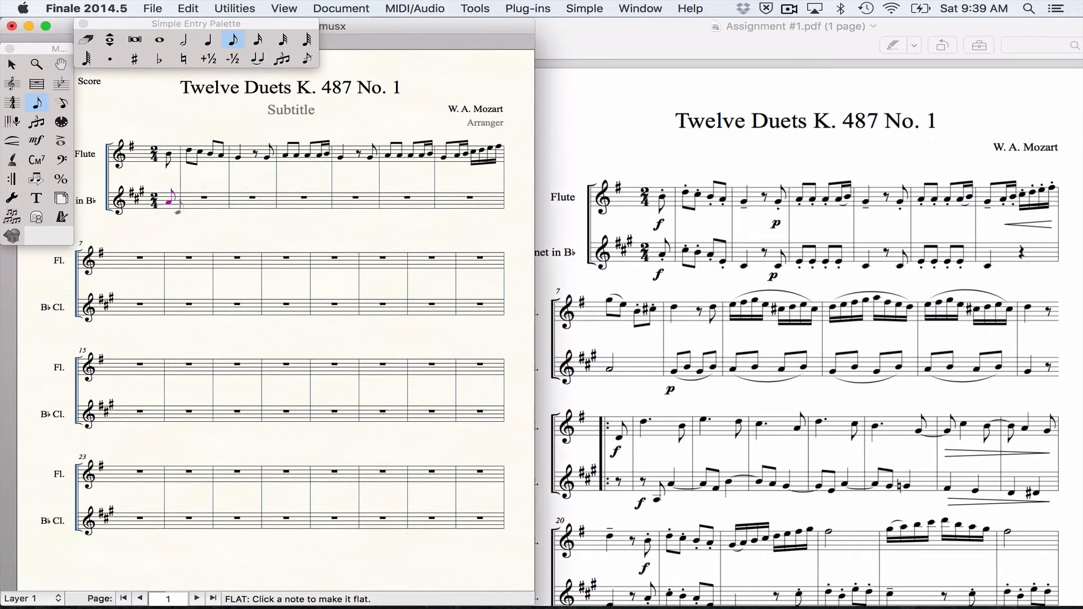
# Step: Fill the clarinet's first full measure with eighth notes C, B, A and E, correcting the pitches of the first notes
pyautogui.click(184, 191)
pyautogui.click(195, 185)
pyautogui.click(202, 186)
pyautogui.hotkey('shift', 'Down')
pyautogui.press('Left')
pyautogui.hotkey('shift', 'Down')
pyautogui.press('Right')
pyautogui.press('a')
pyautogui.press('e')
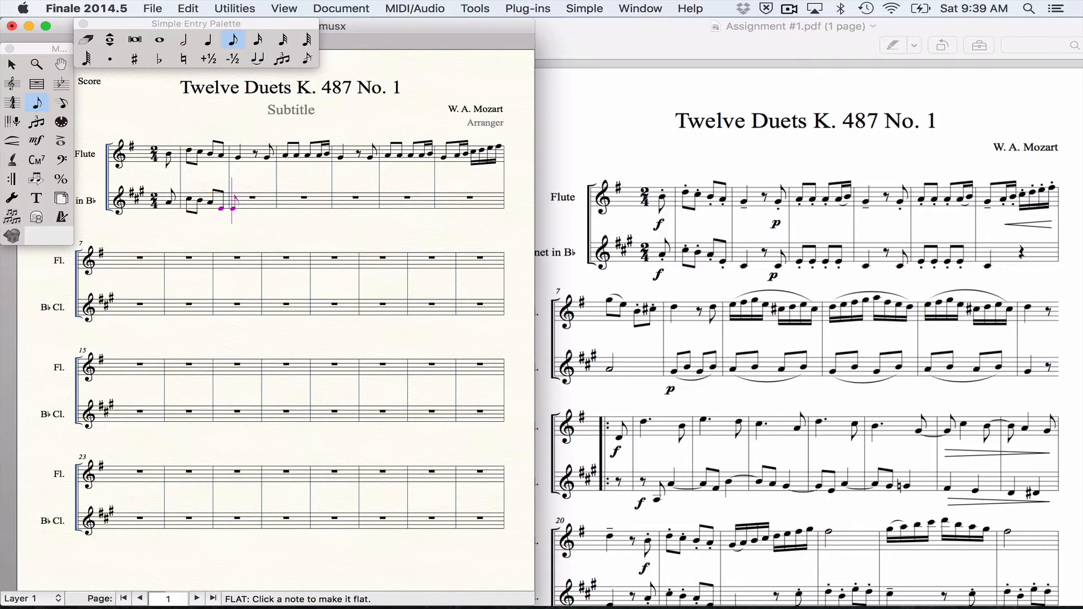
# Step: Fill the clarinet's second full measure with a low quarter-note C, an eighth rest and an eighth-note C
pyautogui.press('6')
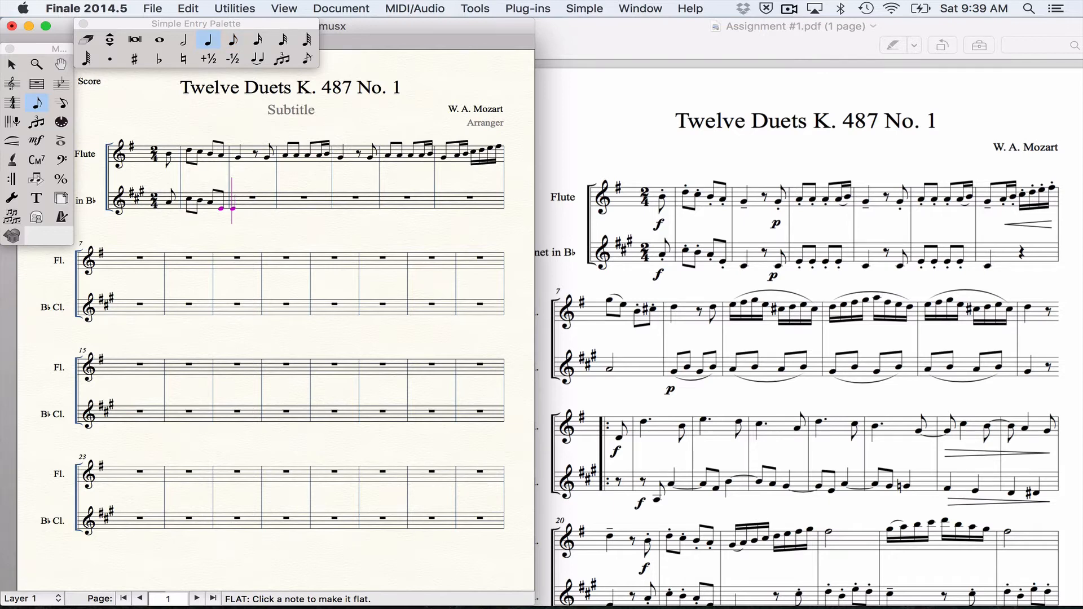
pyautogui.press('d')
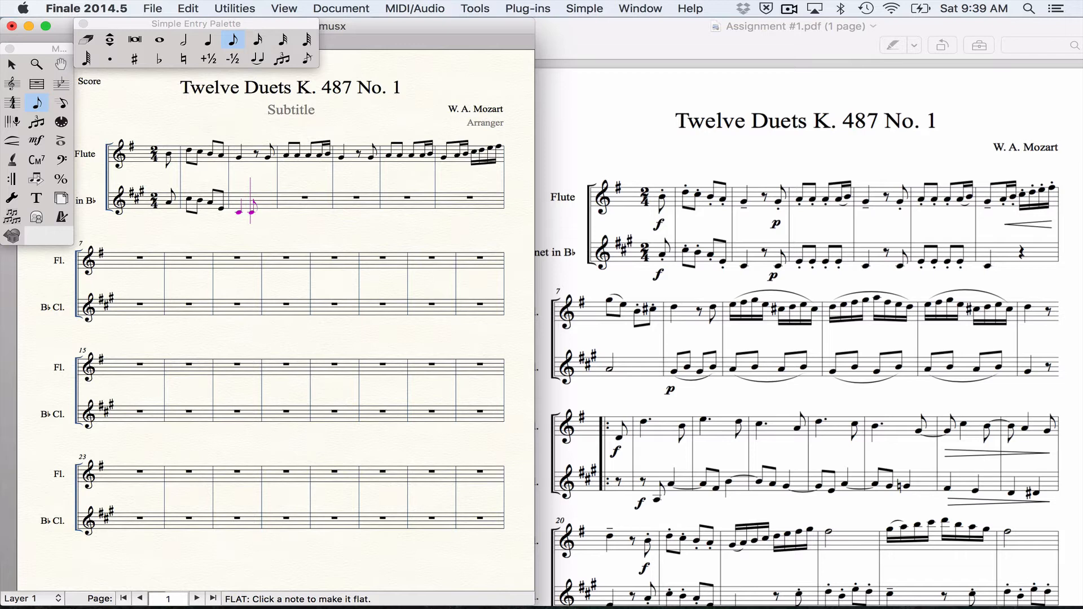
pyautogui.press('r')
pyautogui.press('d')
# Step: Enter four eighth-note Es in the clarinet's third full measure
pyautogui.press('e')
pyautogui.press('e')
pyautogui.press('e')
pyautogui.press('e')
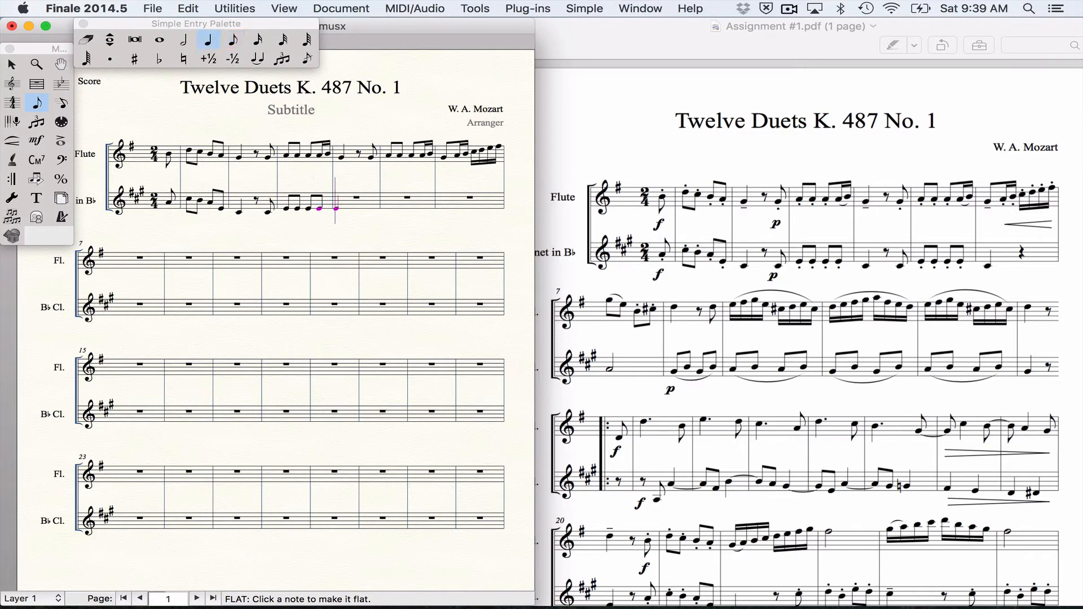
# Step: Fill the clarinet's fourth full measure with a low quarter-note C, an eighth rest and an eighth-note C
pyautogui.press('d')
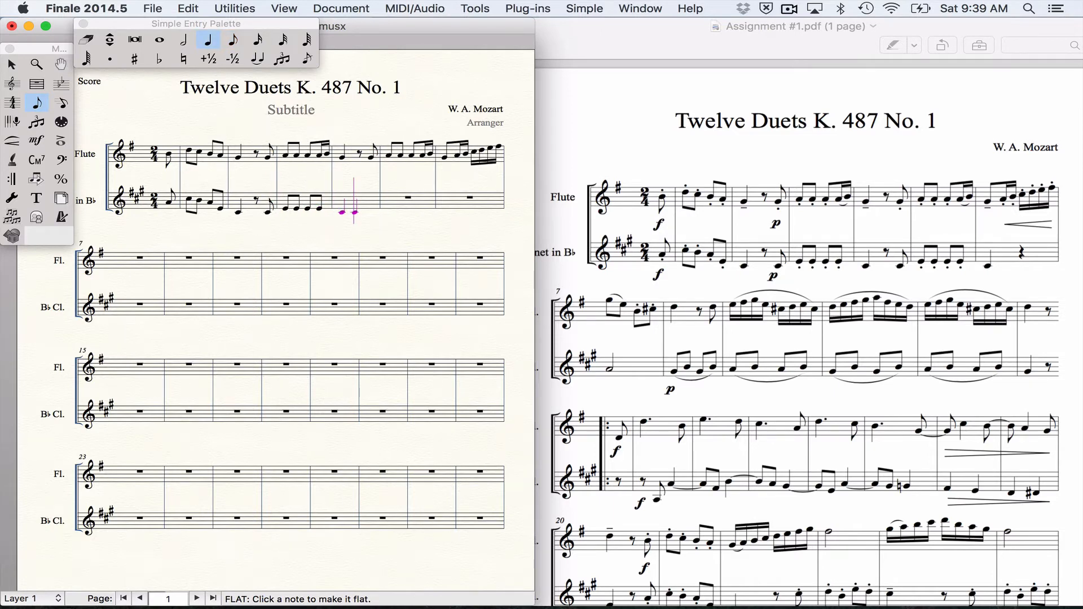
pyautogui.press('4')
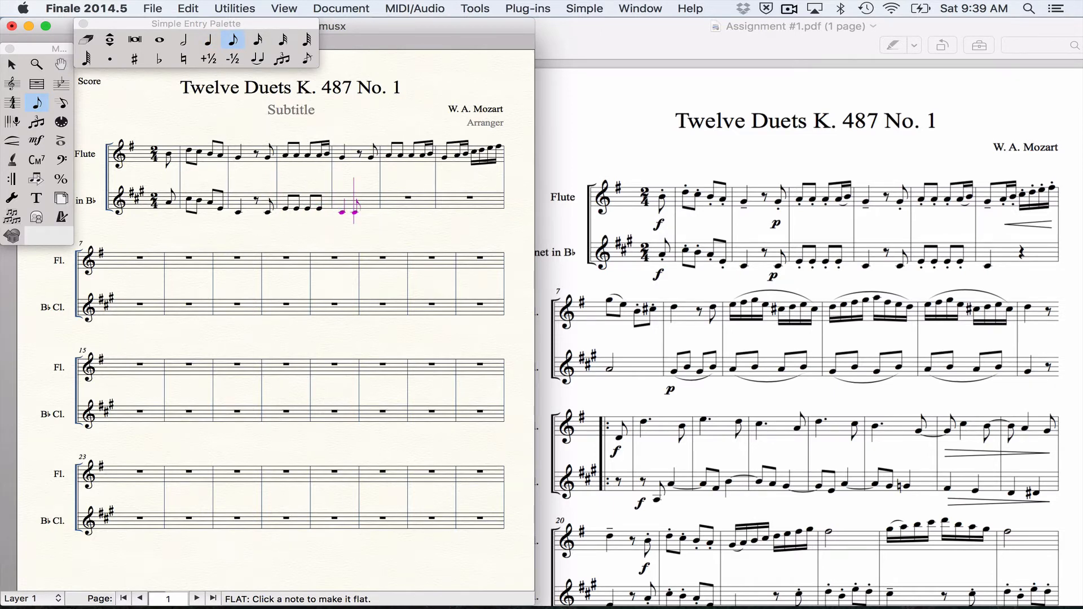
pyautogui.press('r')
pyautogui.press('d')
# Step: Copy the clarinet's third full measure into its fifth full measure with the Selection tool
pyautogui.click(12, 65)
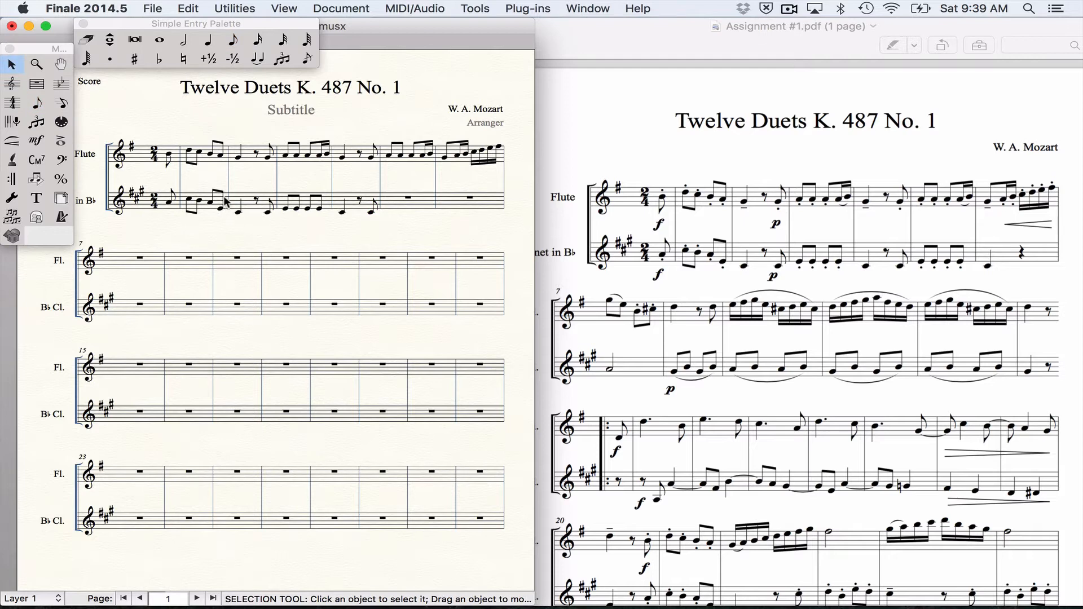
pyautogui.click(293, 208)
pyautogui.moveTo(293, 208); pyautogui.dragTo(388, 210)
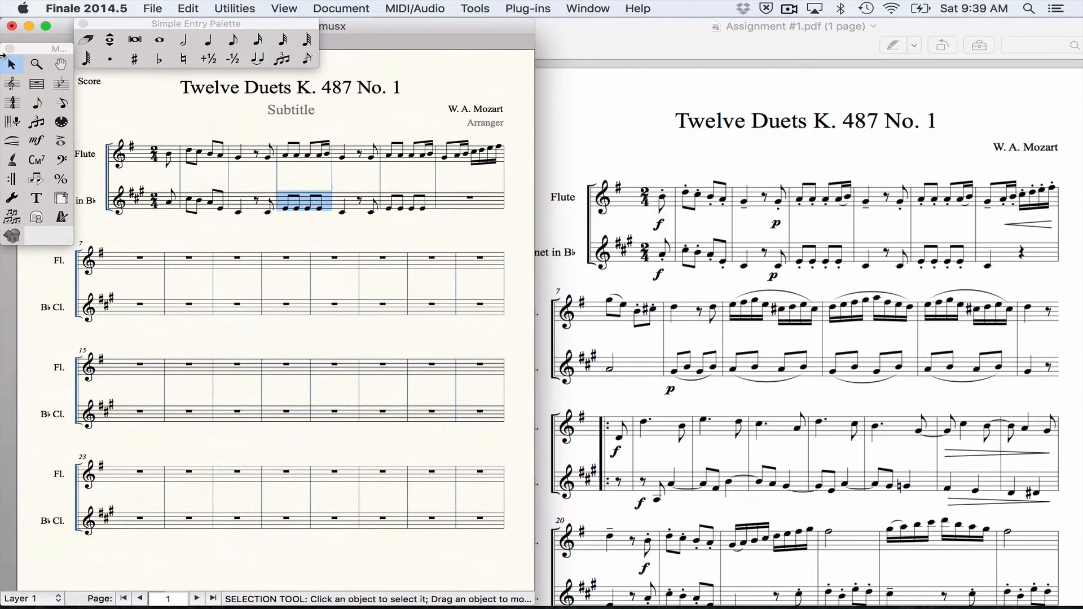
# Step: Enter a low quarter-note C and a quarter rest in the clarinet's sixth full measure, and a half-note A in the seventh
pyautogui.click(38, 103)
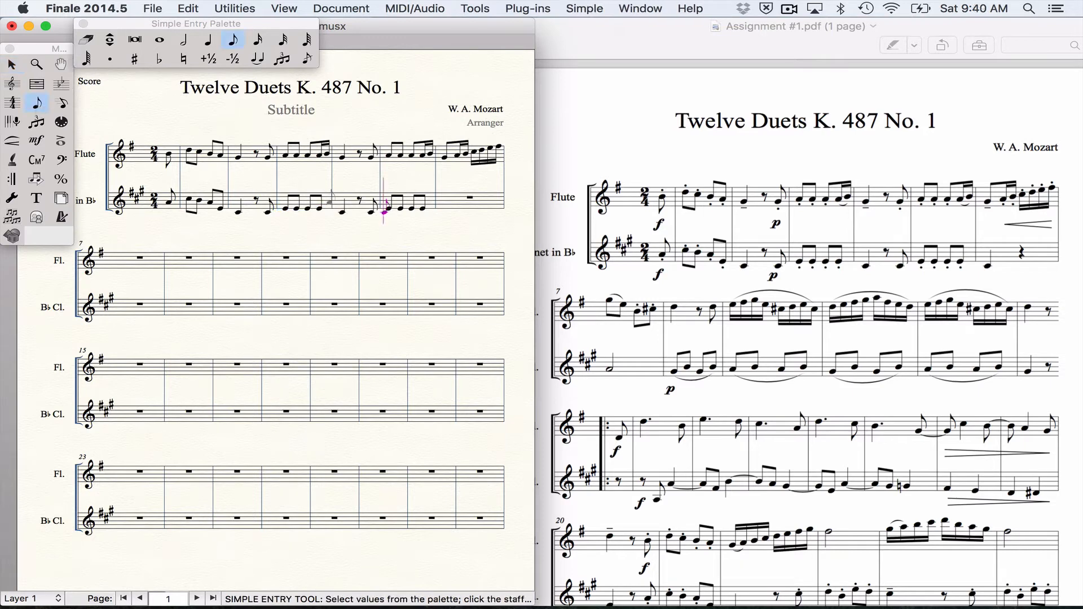
pyautogui.press('Right')
pyautogui.press('Right')
pyautogui.press('5')
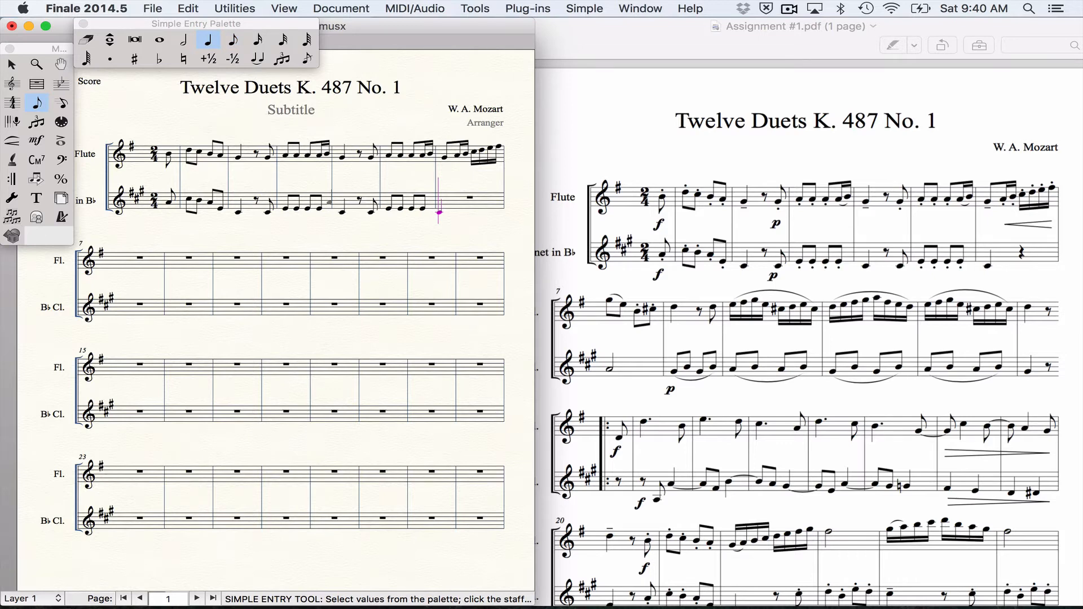
pyautogui.press('c')
pyautogui.press('f')
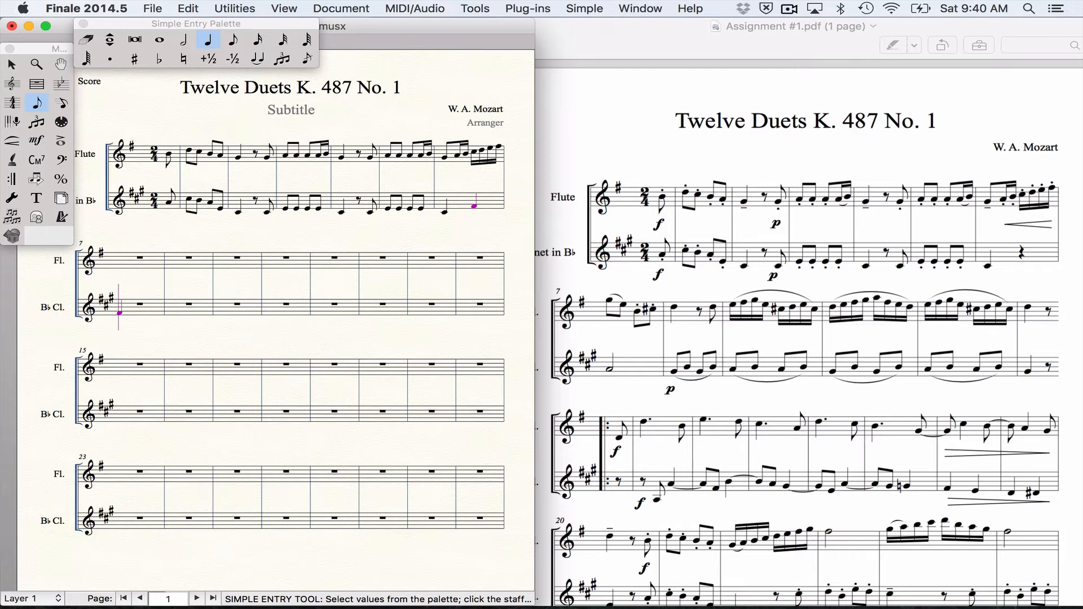
pyautogui.press('r')
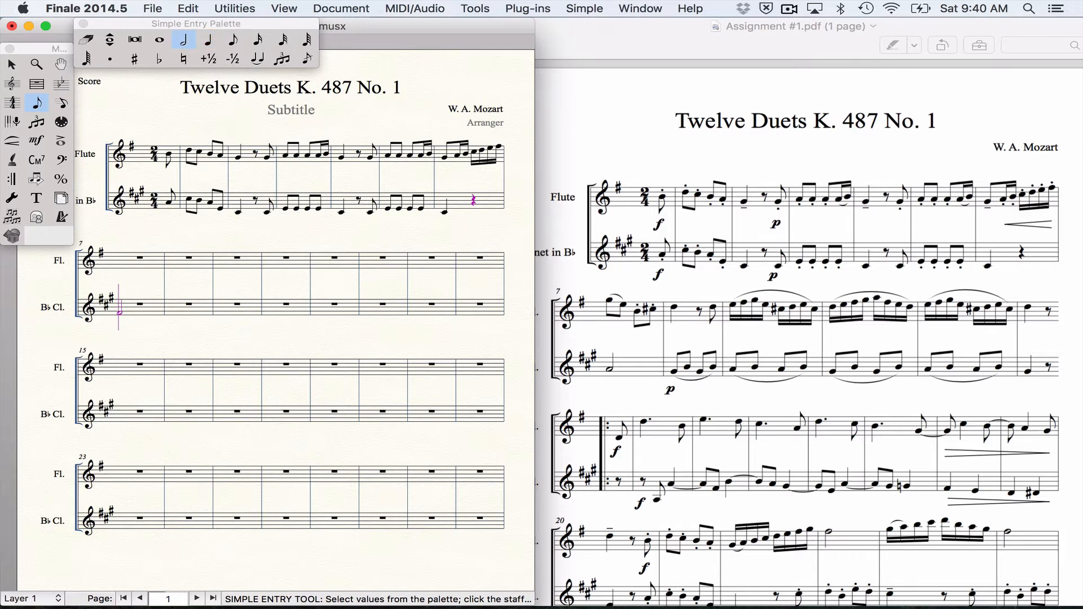
pyautogui.press('a')
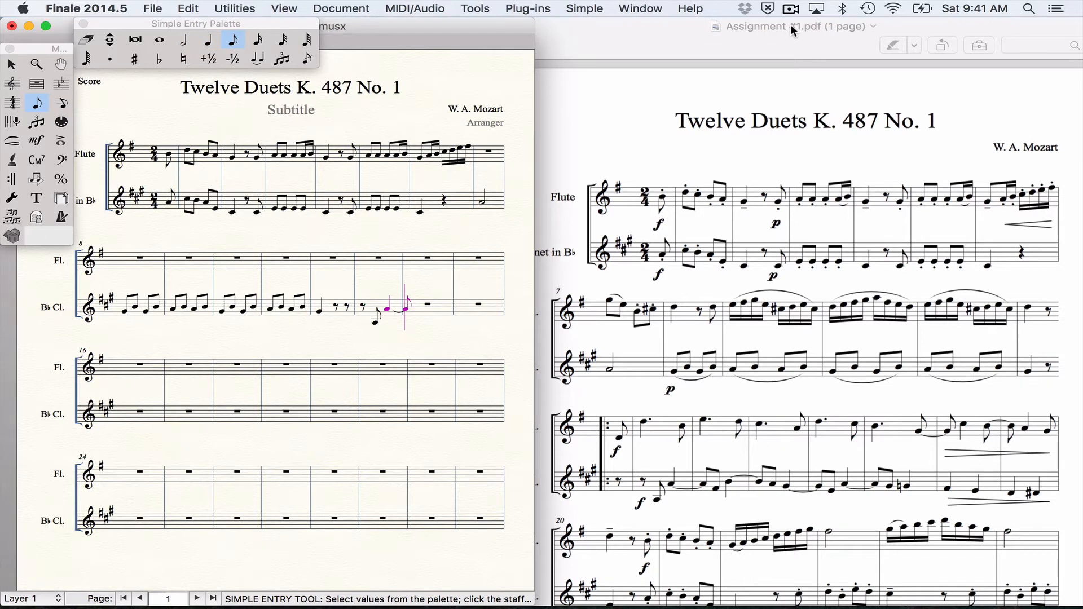
# Step: Enter an eighth-note A, an eighth-note F and a tied quarter-note B in the clarinet's measure 14
pyautogui.press('b')
pyautogui.press('a')
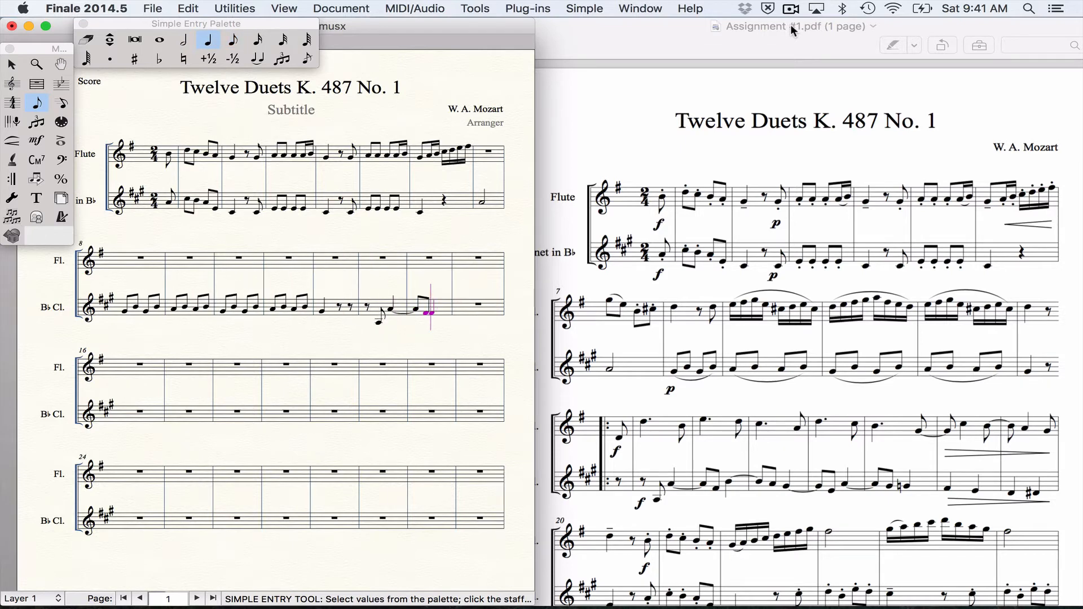
pyautogui.press('b')
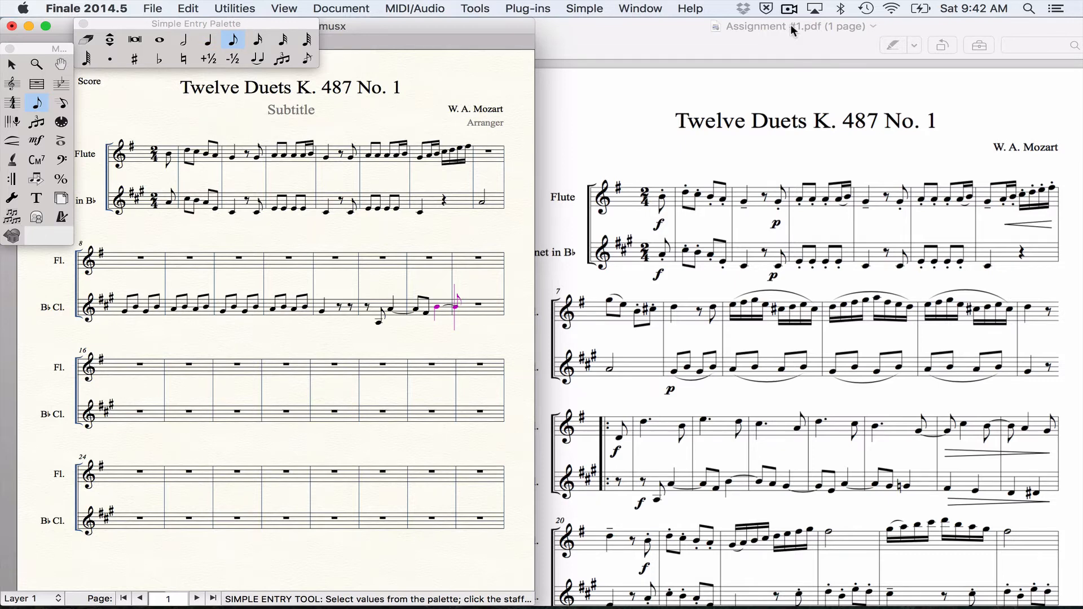
# Step: Fill the clarinet's measure 15 with eighth notes B, A and a tied quarter G, and measure 16 with eighths G, E and a tied quarter A
pyautogui.press('b')
pyautogui.press('b')
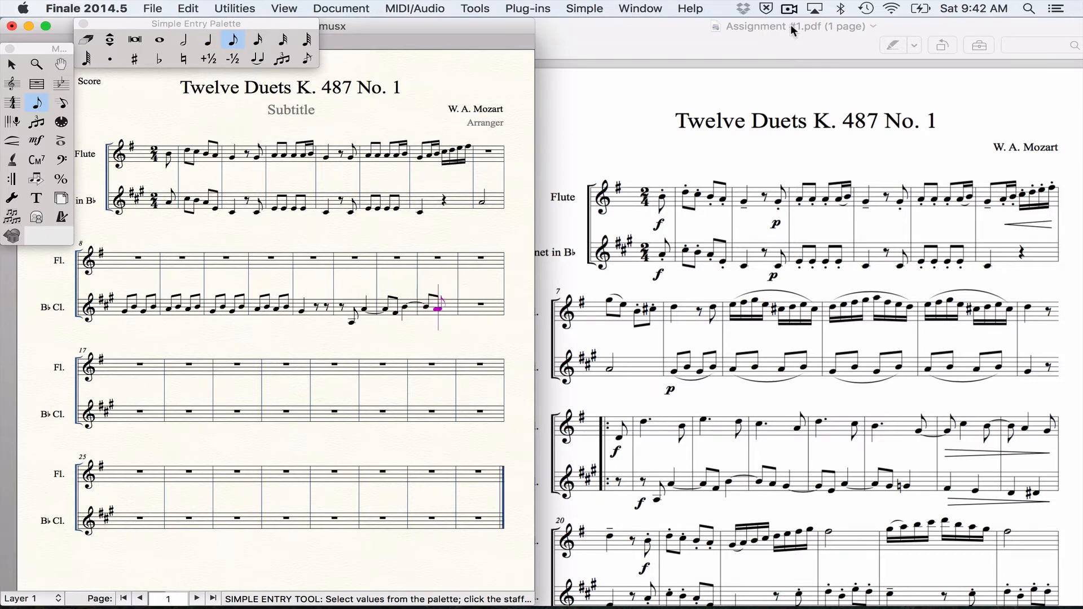
pyautogui.press('b')
pyautogui.press('b')
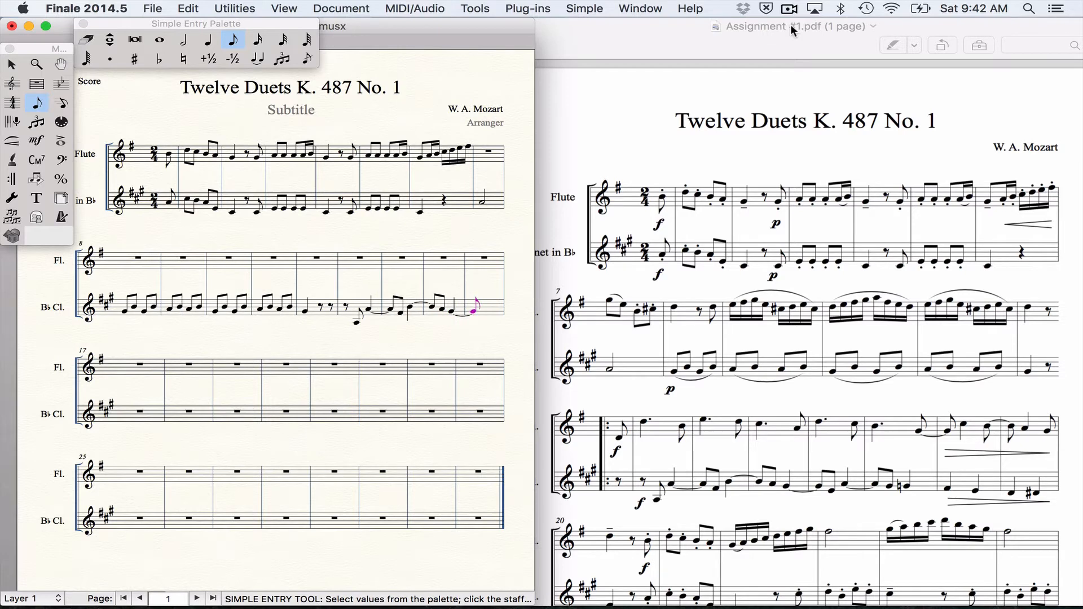
pyautogui.press('d')
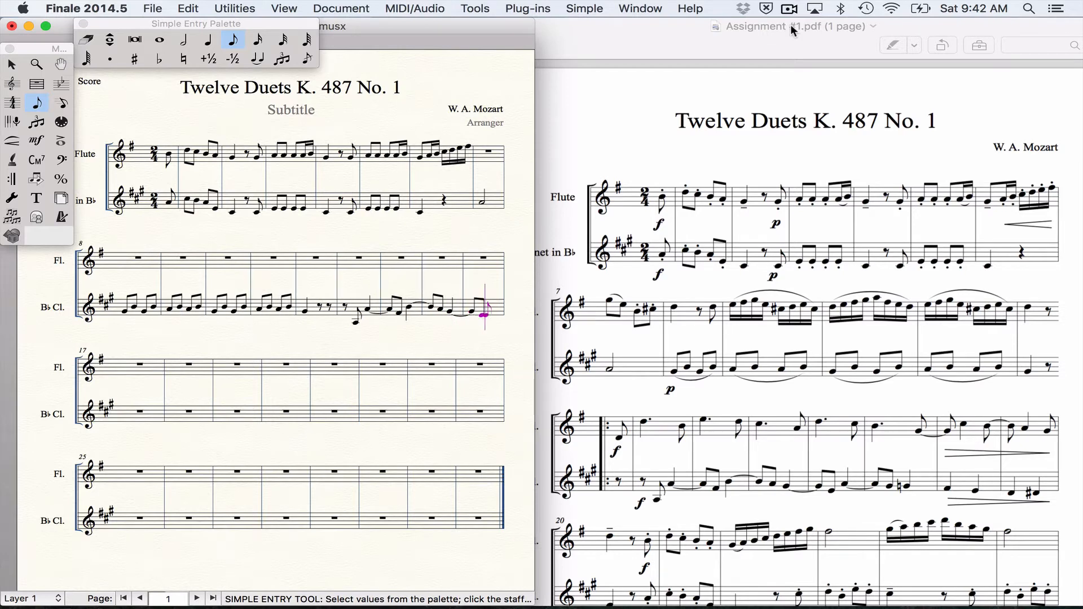
pyautogui.press('r')
pyautogui.press('Left')
pyautogui.press('a')
pyautogui.press('a')
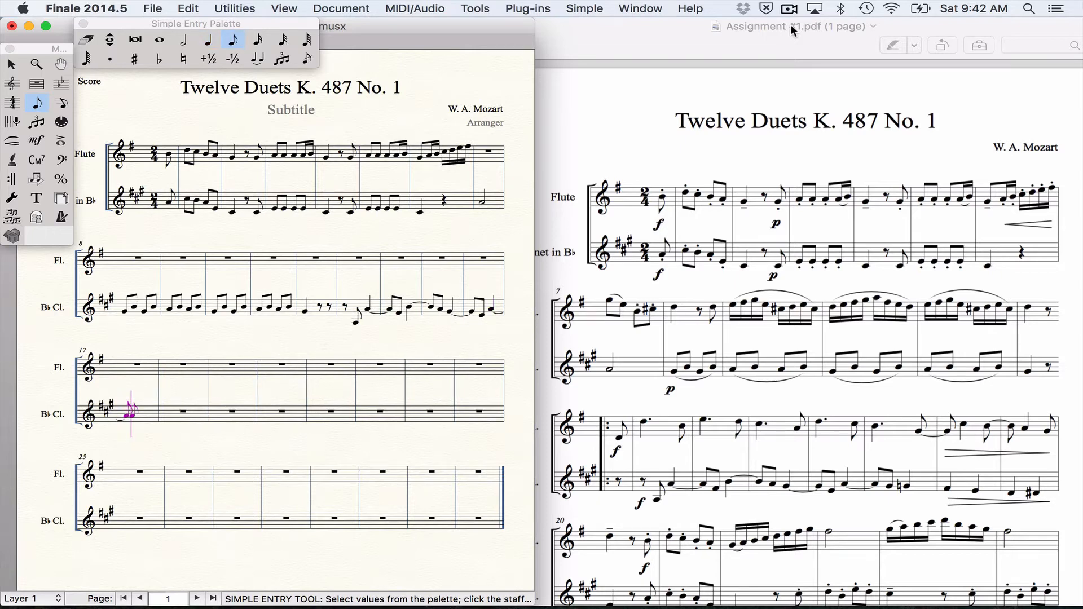
# Step: Enter eighth notes A and G and a quarter-note G natural in the clarinet's measure 17
pyautogui.press('a')
pyautogui.press('5')
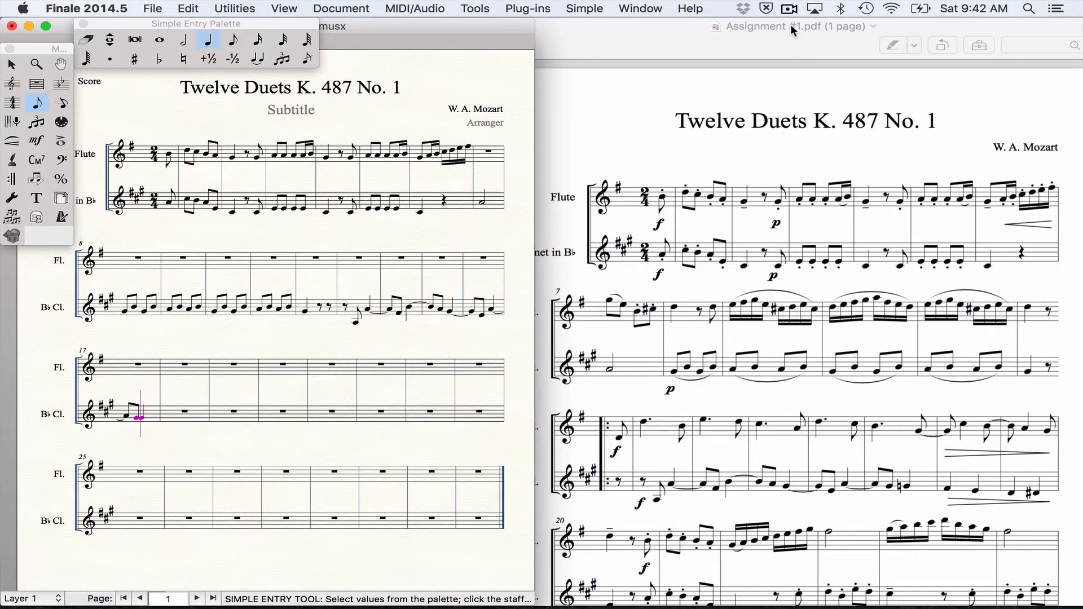
pyautogui.press('a')
pyautogui.press('n')
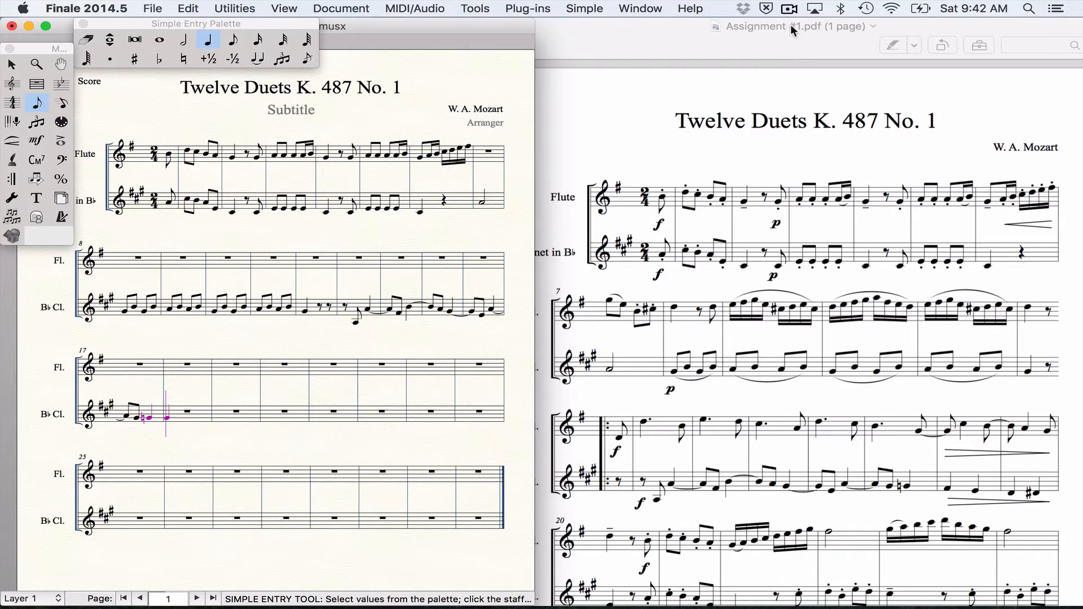
# Step: Enter quarter notes F and E in the clarinet's measure 18, and quarter notes D and D-sharp in measure 19
pyautogui.press('f')
pyautogui.press('e')
pyautogui.press('d')
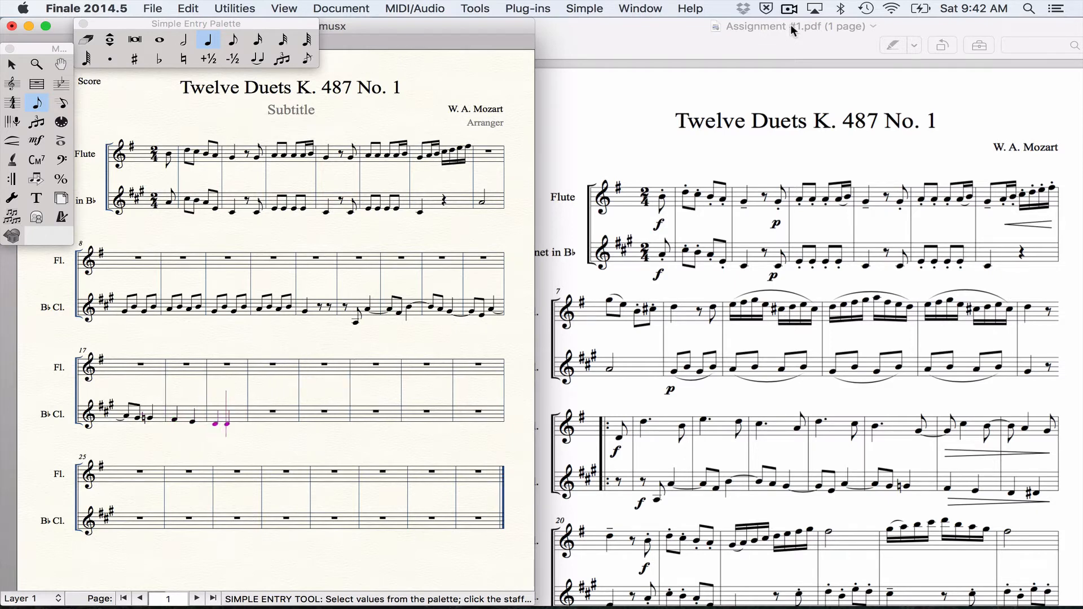
pyautogui.press('d')
pyautogui.press('+')
# Step: Fill the clarinet's measure 20 with a quarter-note E, an eighth rest and an eighth-note A
pyautogui.scroll(-3, 763, 269)
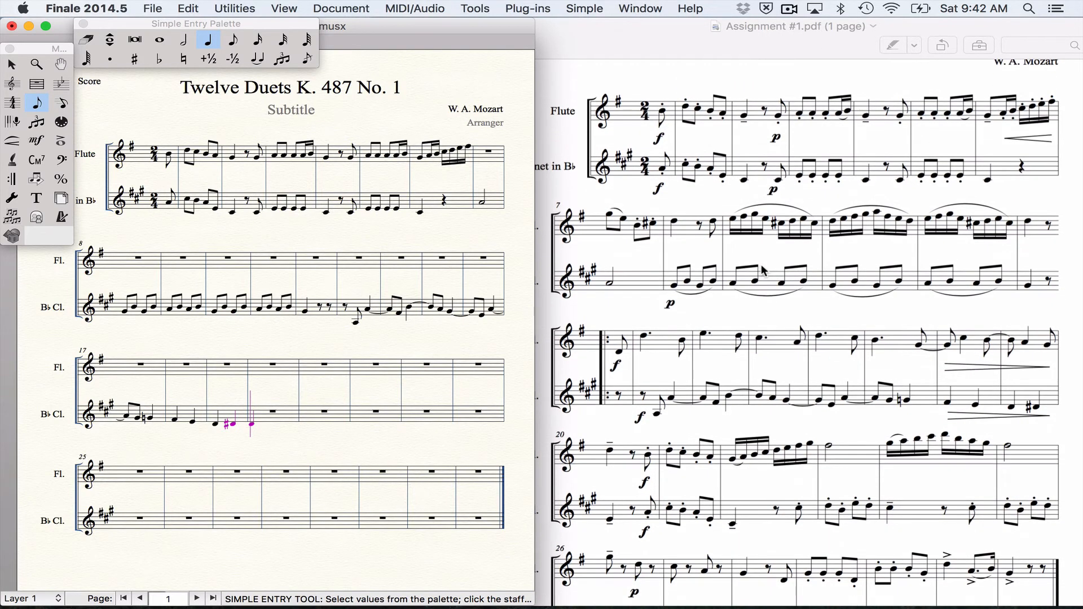
pyautogui.press('d')
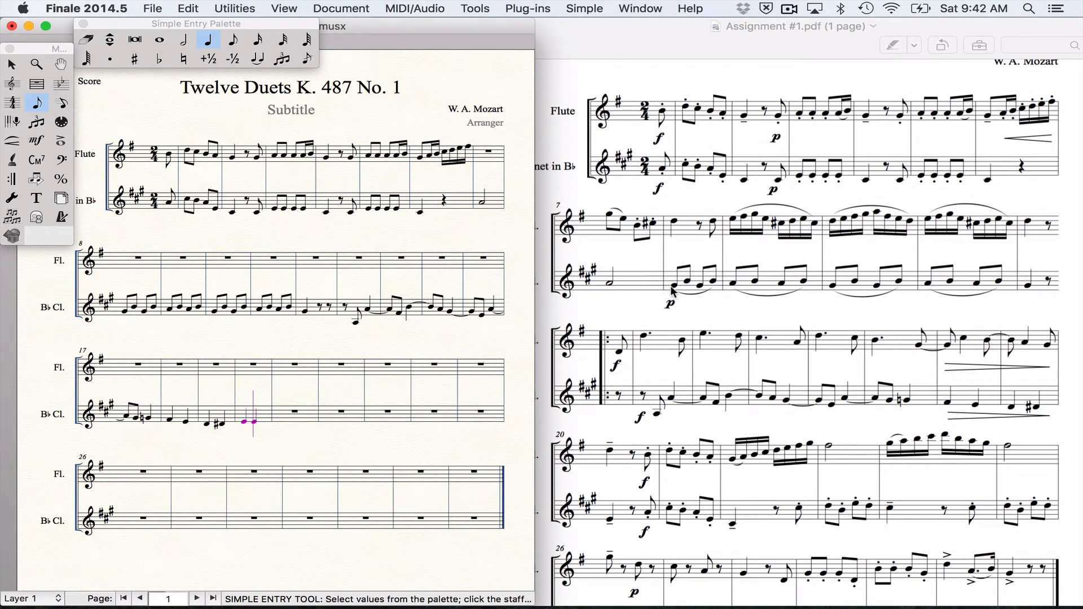
pyautogui.press('4')
pyautogui.press('d')
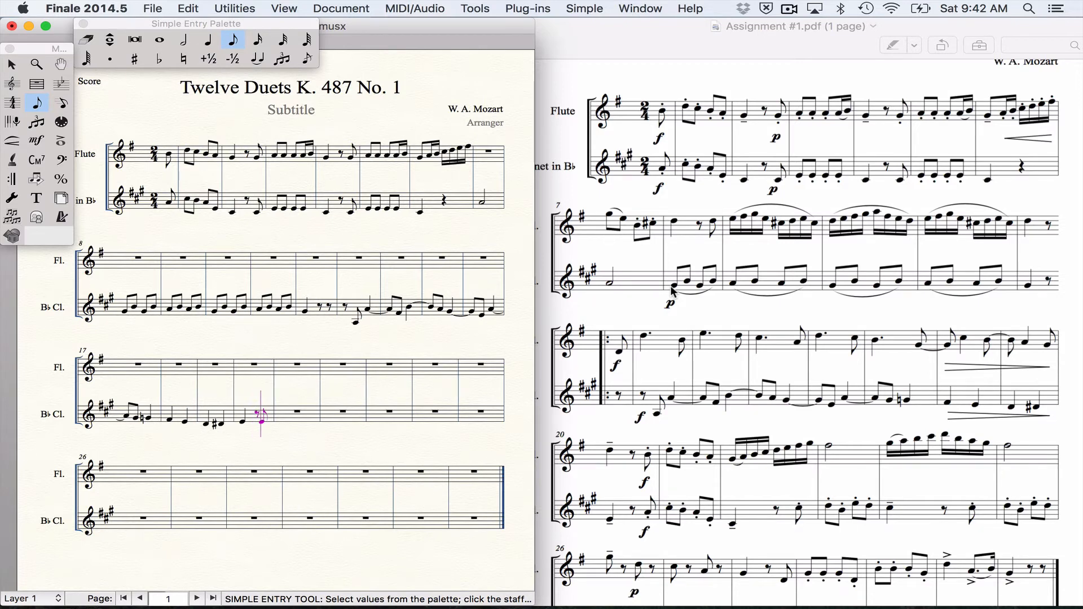
pyautogui.press('d')
# Step: Enter the descending eighth notes C, B, A and E in the clarinet's measure 21
pyautogui.press('d')
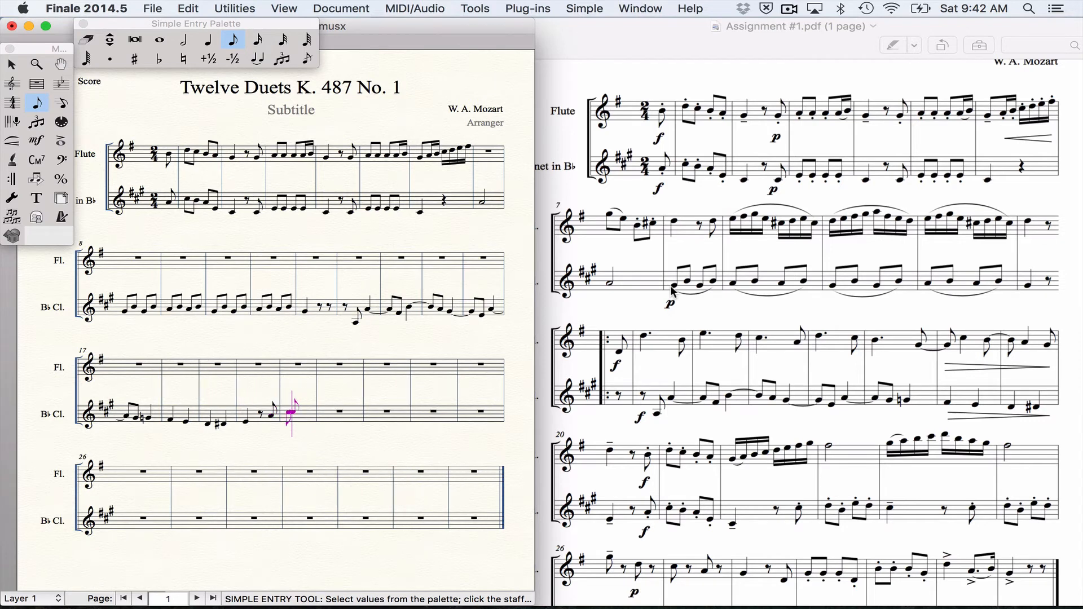
pyautogui.press('b')
pyautogui.press('a')
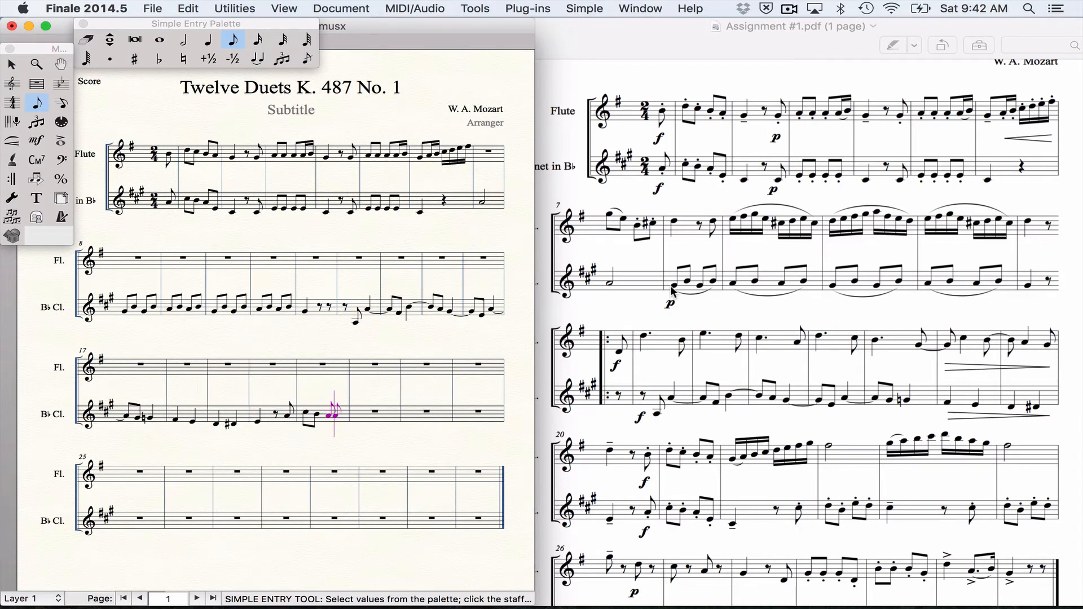
pyautogui.press('e')
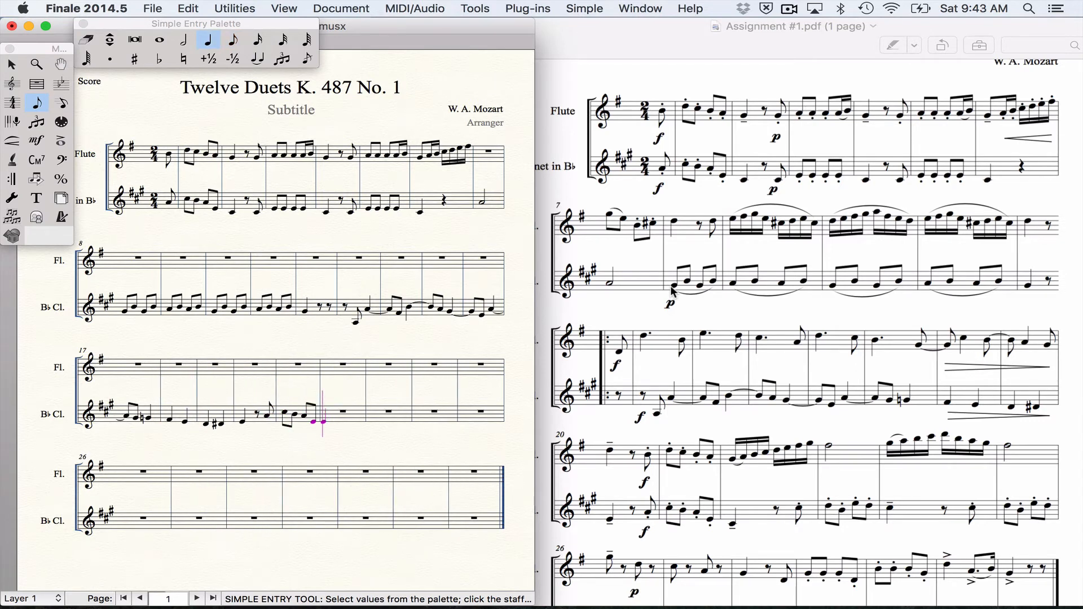
# Step: Fill the clarinet's measure 22 with a low quarter-note C, an eighth rest and an eighth-note C one octave higher
pyautogui.press('d')
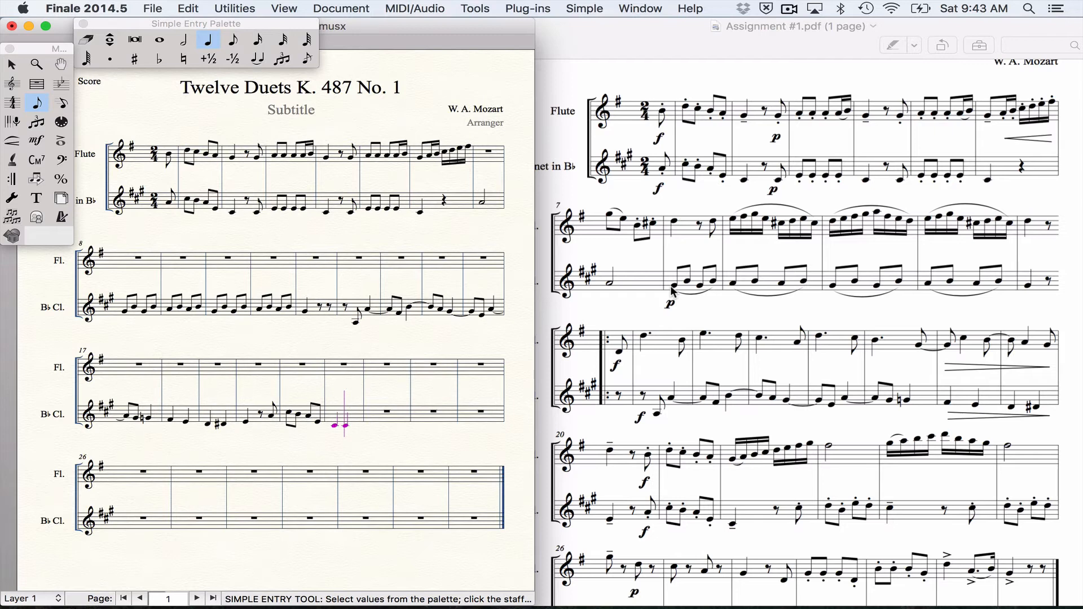
pyautogui.press('4')
pyautogui.click(345, 425)
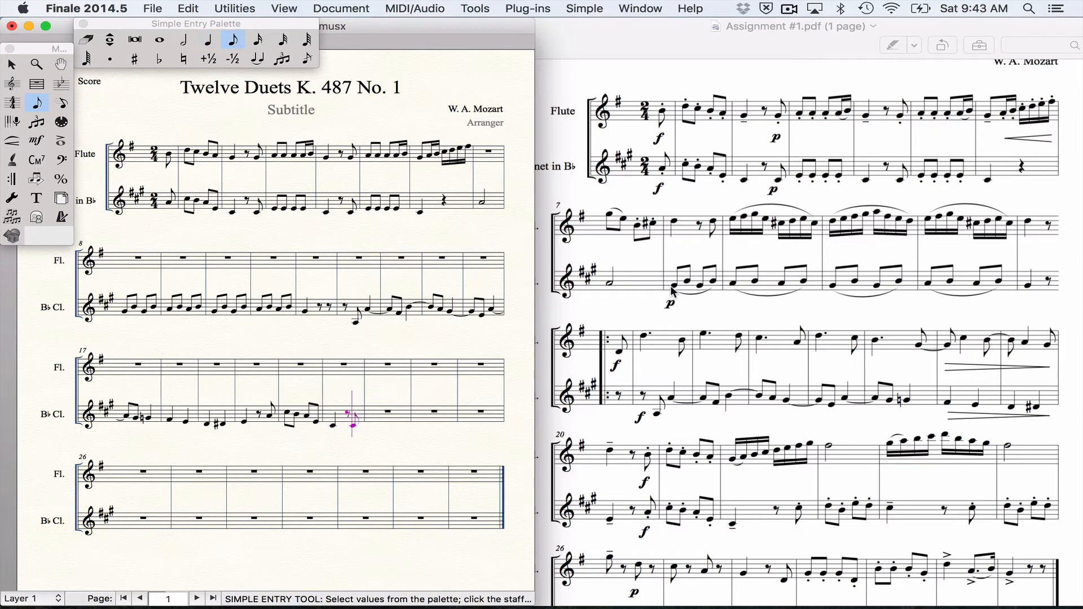
pyautogui.press('c')
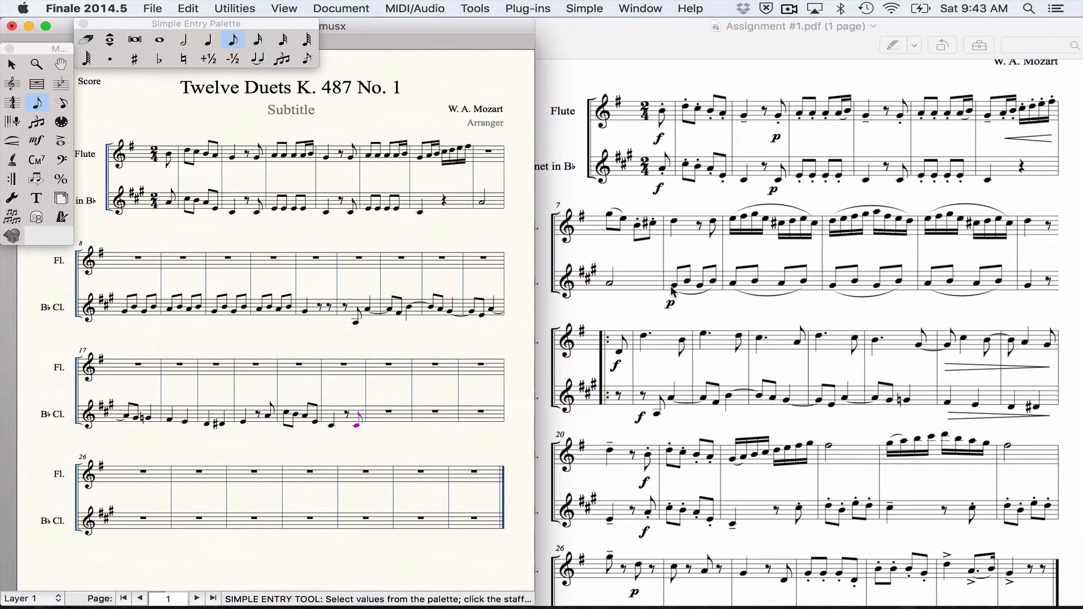
pyautogui.hotkey('shift', 'Up')
pyautogui.press('Right')
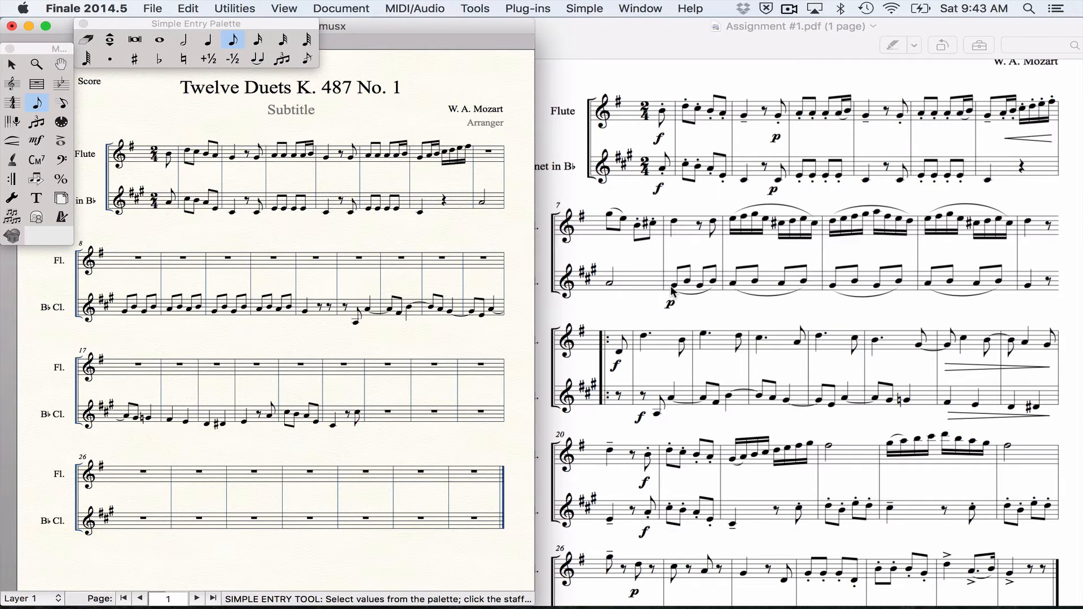
# Step: Enter eighth notes D, B, E and D in the upper octave in the clarinet's measure 23
pyautogui.press('Up')
pyautogui.press('Up')
pyautogui.press('Up')
pyautogui.press('Up')
pyautogui.press('Up')
pyautogui.press('Up')
pyautogui.press('d')
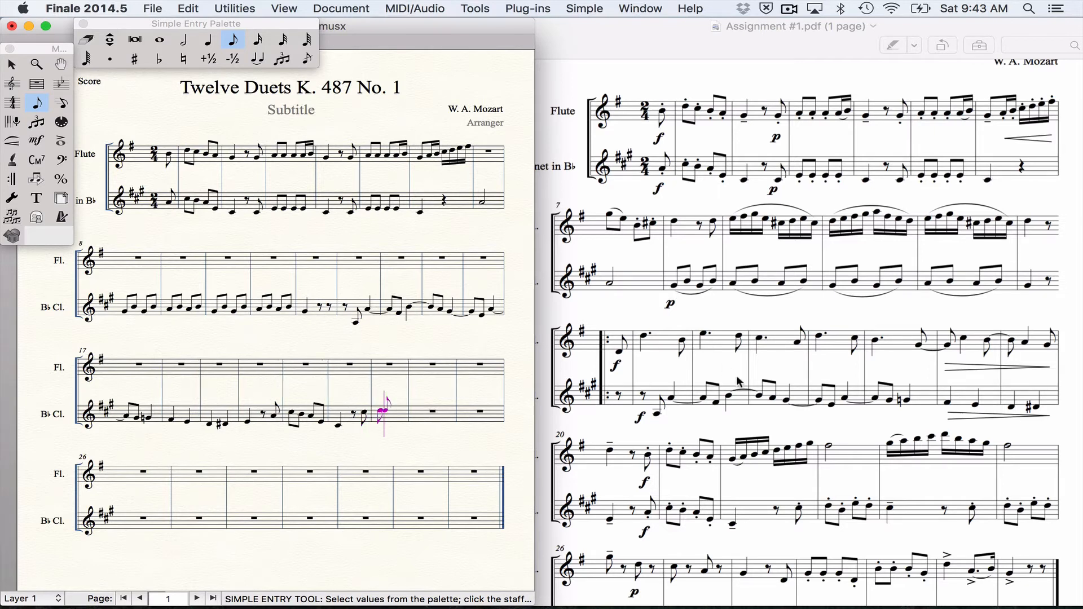
pyautogui.press('b')
pyautogui.press('e')
pyautogui.press('d')
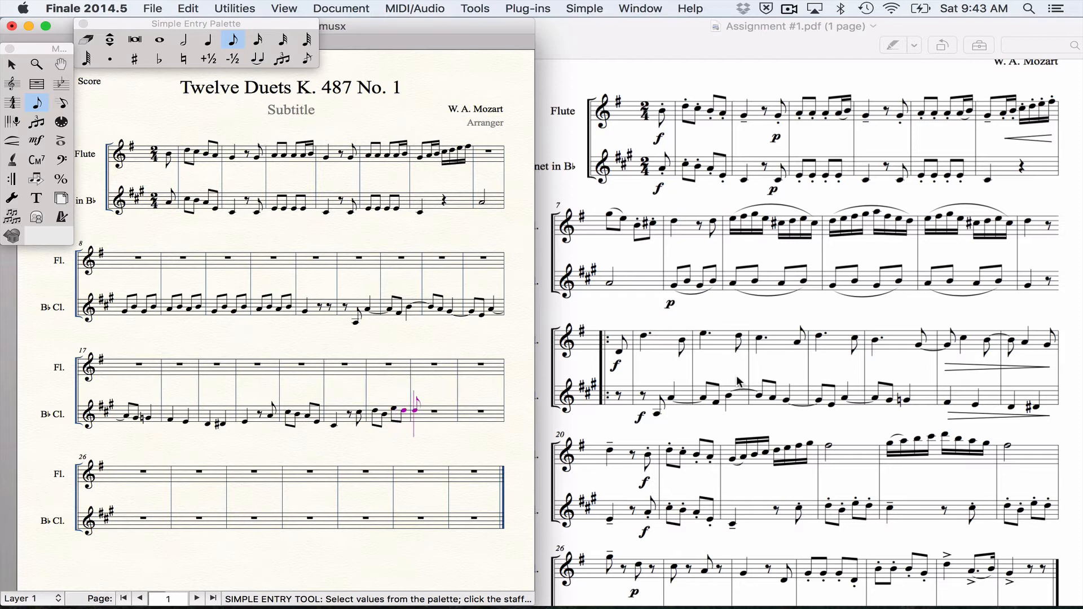
# Step: Fill the clarinet's measure 24 with a quarter-note C, an eighth rest and an eighth-note C
pyautogui.press('5')
pyautogui.press('d')
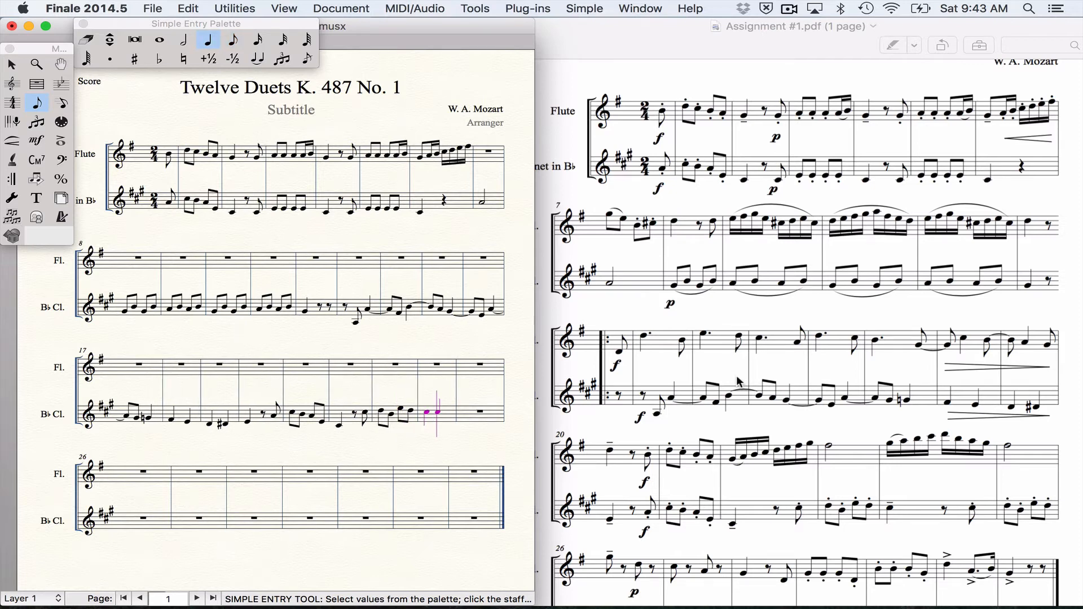
pyautogui.press('BackSpace')
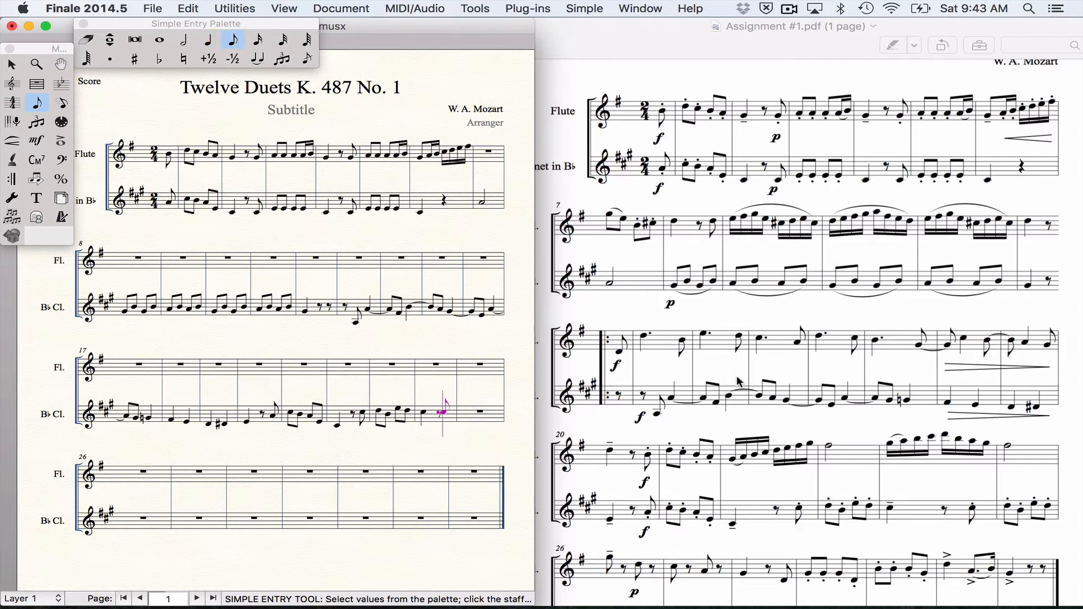
pyautogui.press('c')
# Step: Enter eighth notes D, B, E and D in the clarinet's measure 25
pyautogui.press('d')
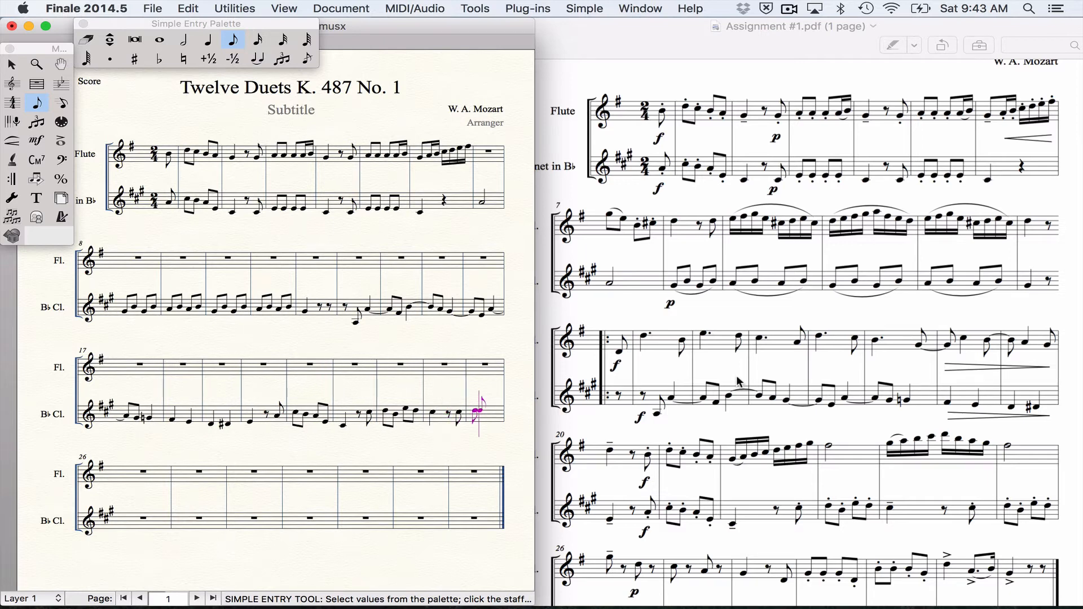
pyautogui.press('b')
pyautogui.press('e')
pyautogui.press('d')
# Step: Fill the clarinet's measure 26 with two eighth-note Cs, each followed by an eighth rest
pyautogui.scroll(-4, 923, 447)
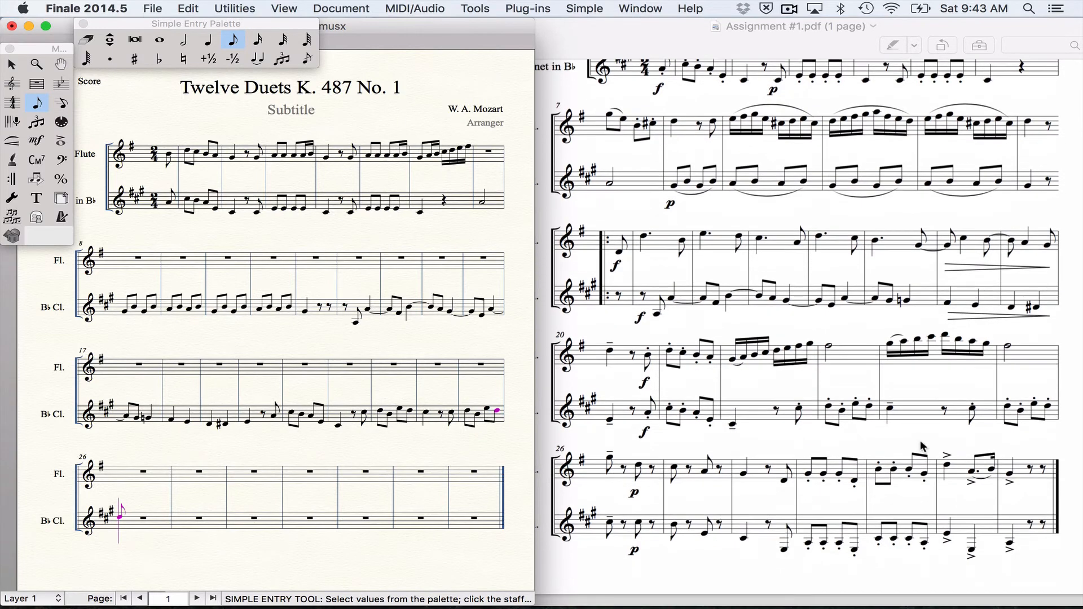
pyautogui.press('c')
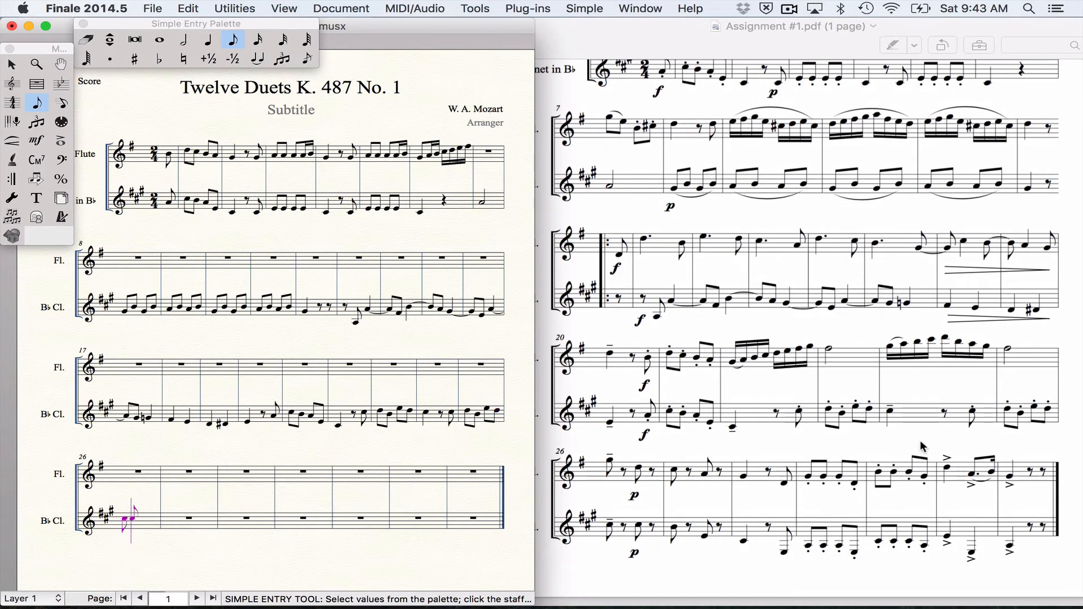
pyautogui.press('Tab')
pyautogui.press('c')
pyautogui.press('Tab')
# Step: Fill the clarinet's measure 27 with eighth notes B and low E, each followed by an eighth rest
pyautogui.press('b')
pyautogui.press('Tab')
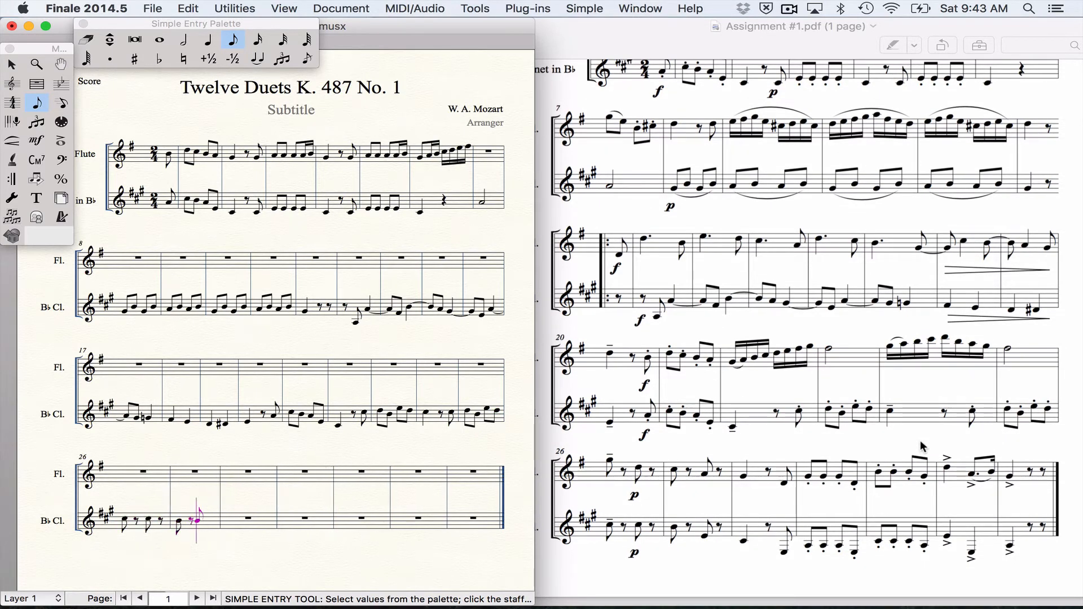
pyautogui.press('e')
pyautogui.press('Tab')
pyautogui.press('Left')
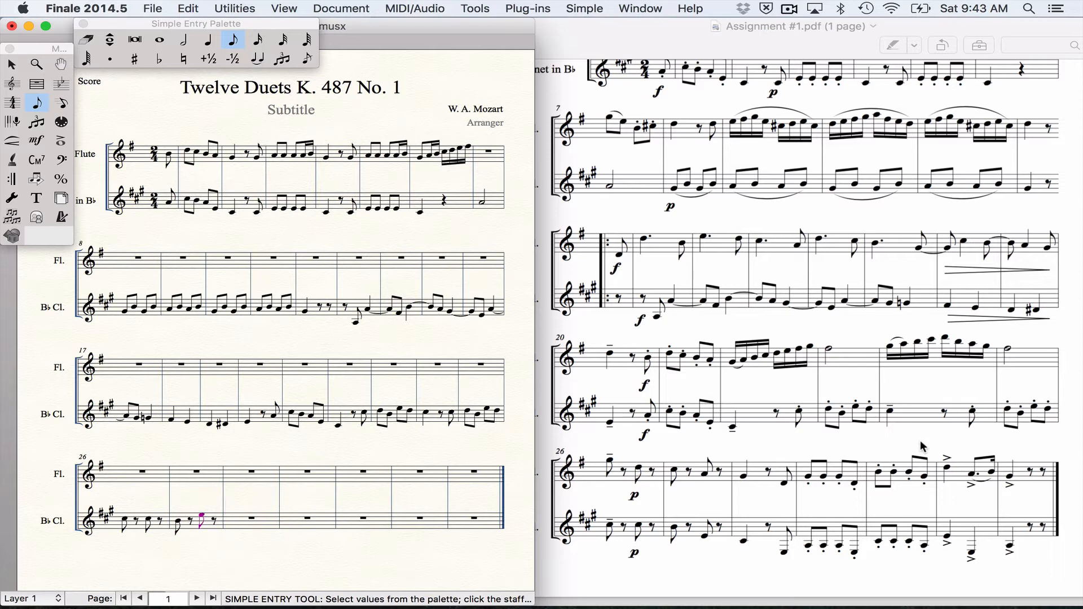
pyautogui.press('b')
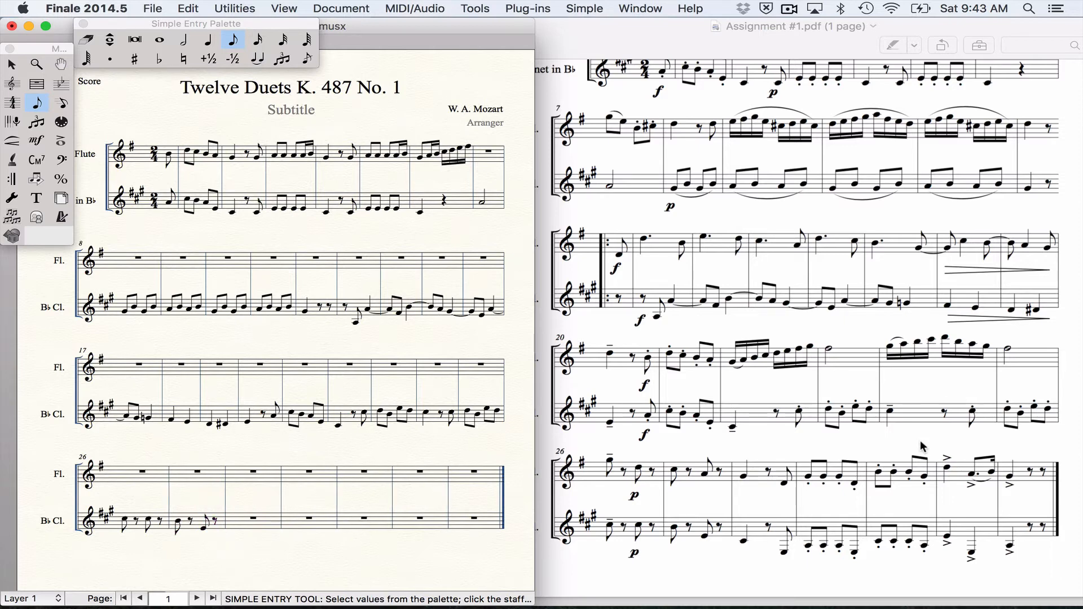
# Step: Fill the clarinet's measure 28 with a low quarter-note C, an eighth rest and an eighth-note E lowered to the octave below the staff
pyautogui.press('Right')
pyautogui.press('5')
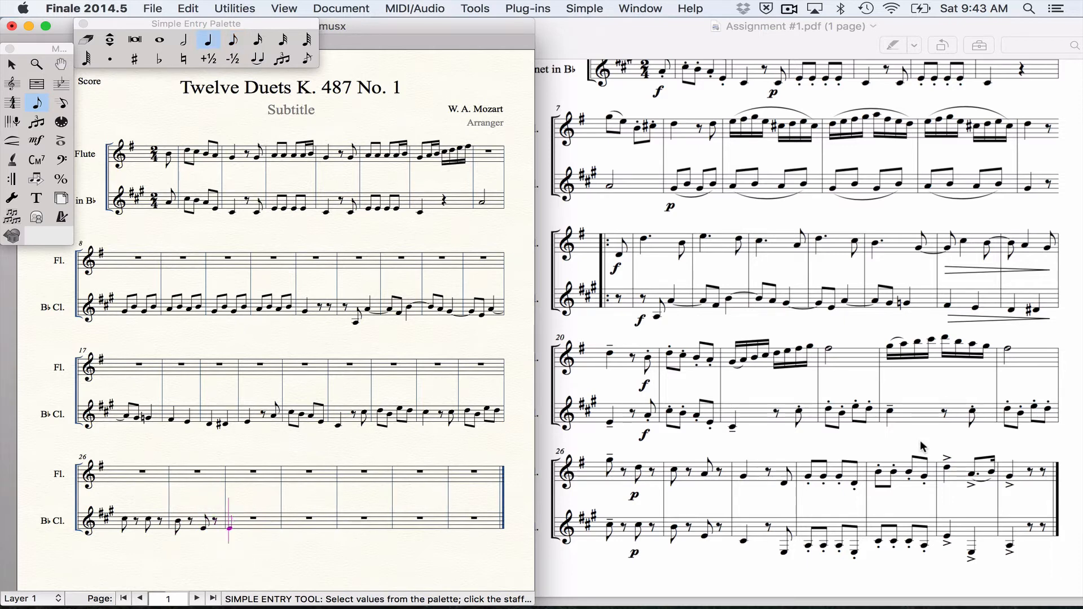
pyautogui.press('d')
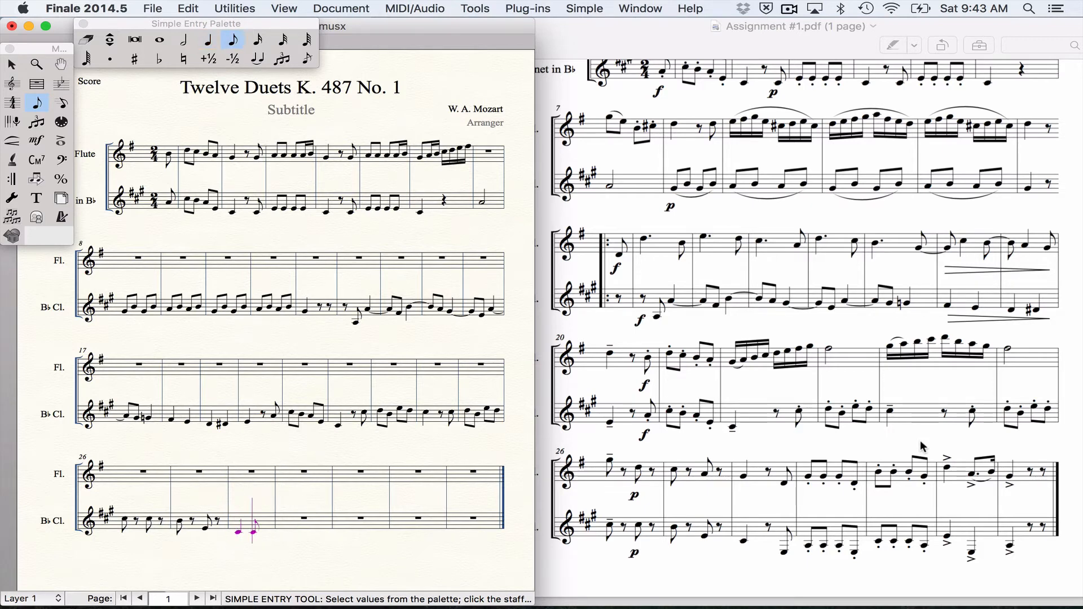
pyautogui.press('0')
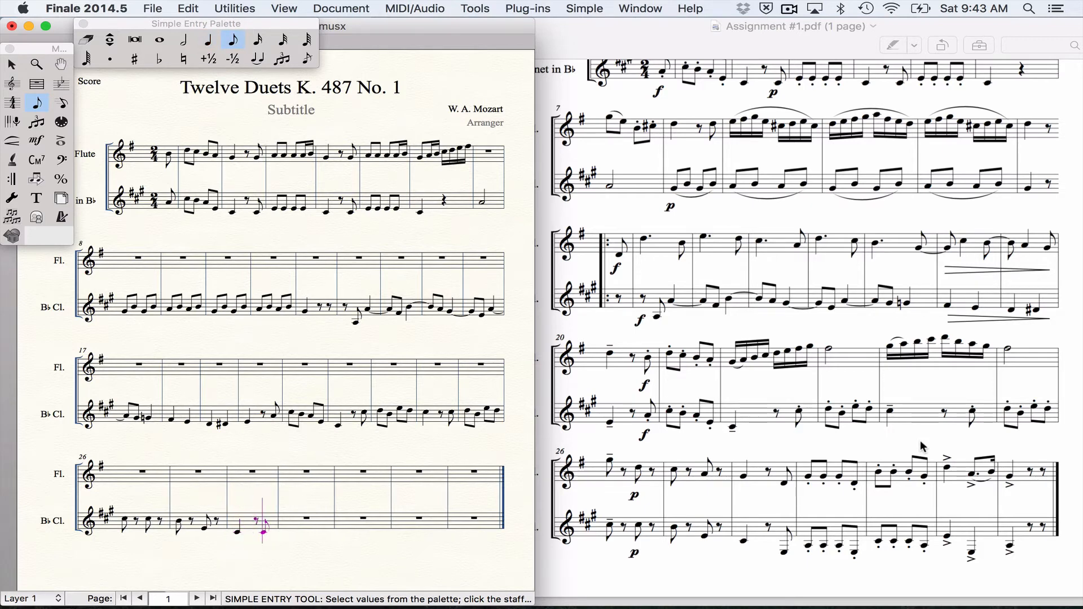
pyautogui.press('e')
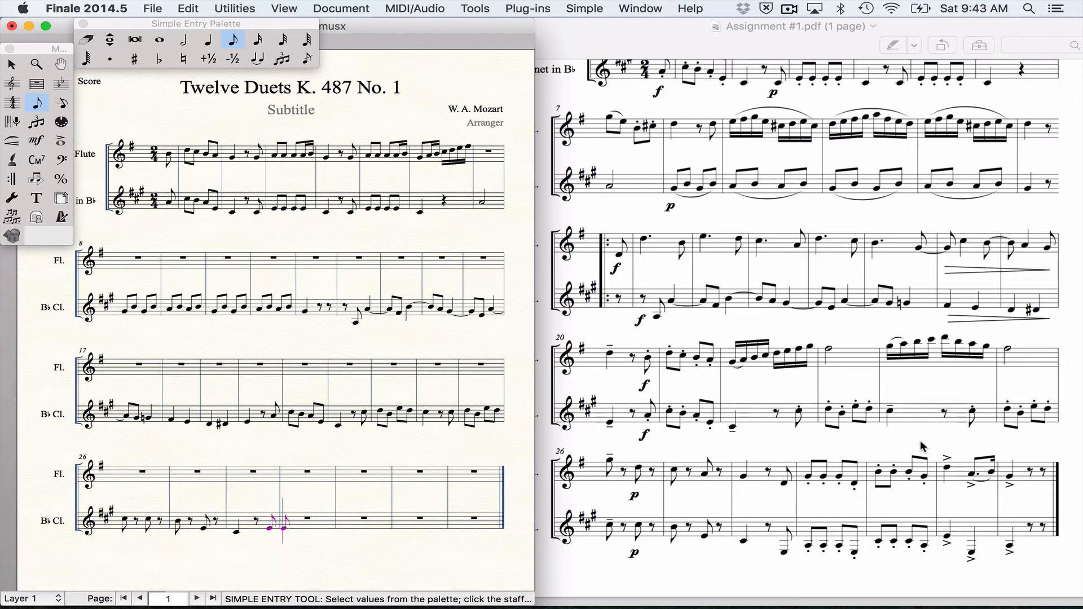
pyautogui.hotkey('shift', 'Down')
pyautogui.press('e')
pyautogui.press('Down')
pyautogui.press('Down')
pyautogui.press('Down')
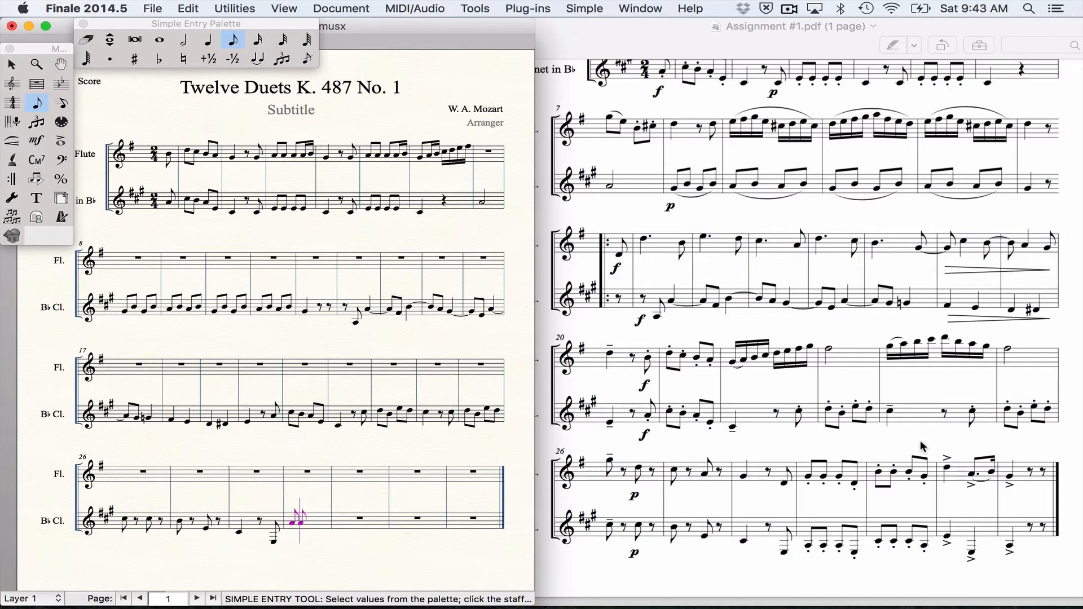
# Step: Fill the clarinet's measure 29 with three low eighth-note As and an eighth-note low E
pyautogui.press('Up')
pyautogui.press('Up')
pyautogui.press('Up')
pyautogui.press('Up')
pyautogui.press('Up')
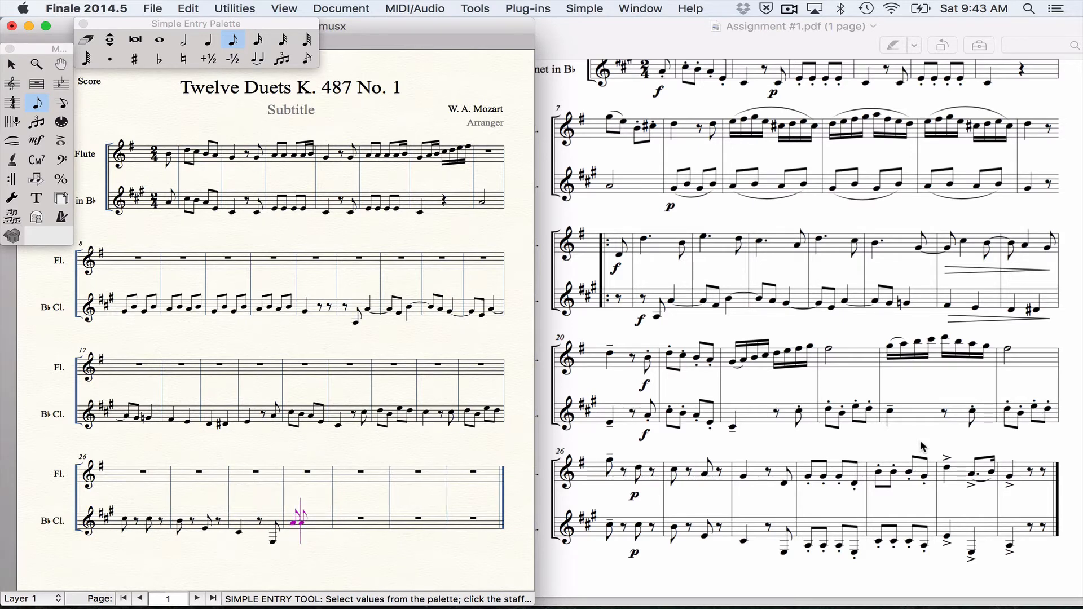
pyautogui.press('Down')
pyautogui.press('Down')
pyautogui.press('Down')
pyautogui.press('Down')
pyautogui.press('Down')
pyautogui.press('Down')
pyautogui.press('Return')
pyautogui.press('a')
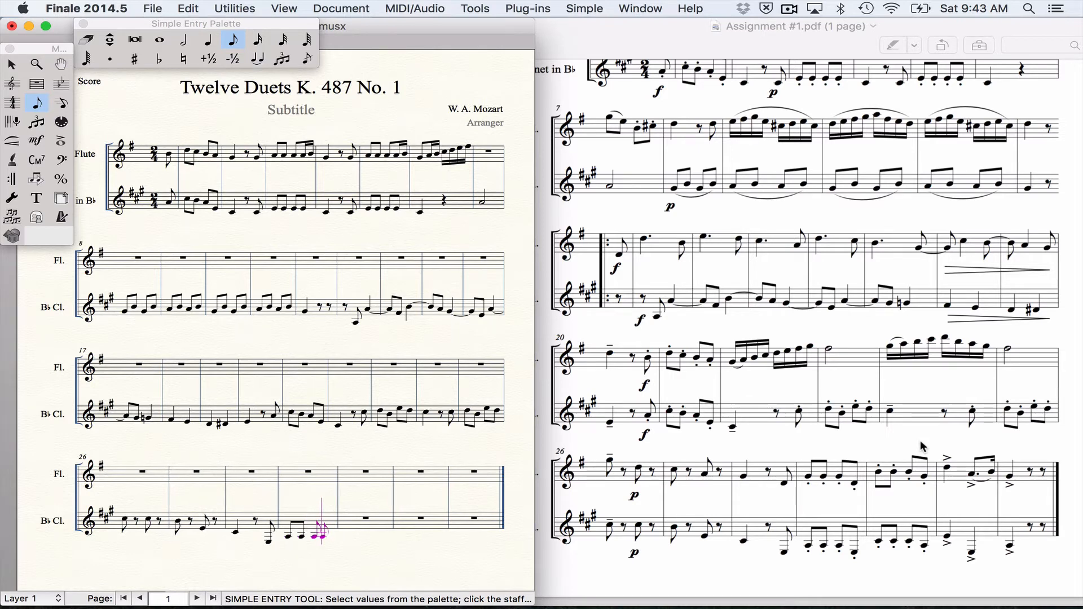
pyautogui.press('e')
# Step: Fill the clarinet's measure 30 with three low eighth-note Cs and a low eighth-note A
pyautogui.press('a')
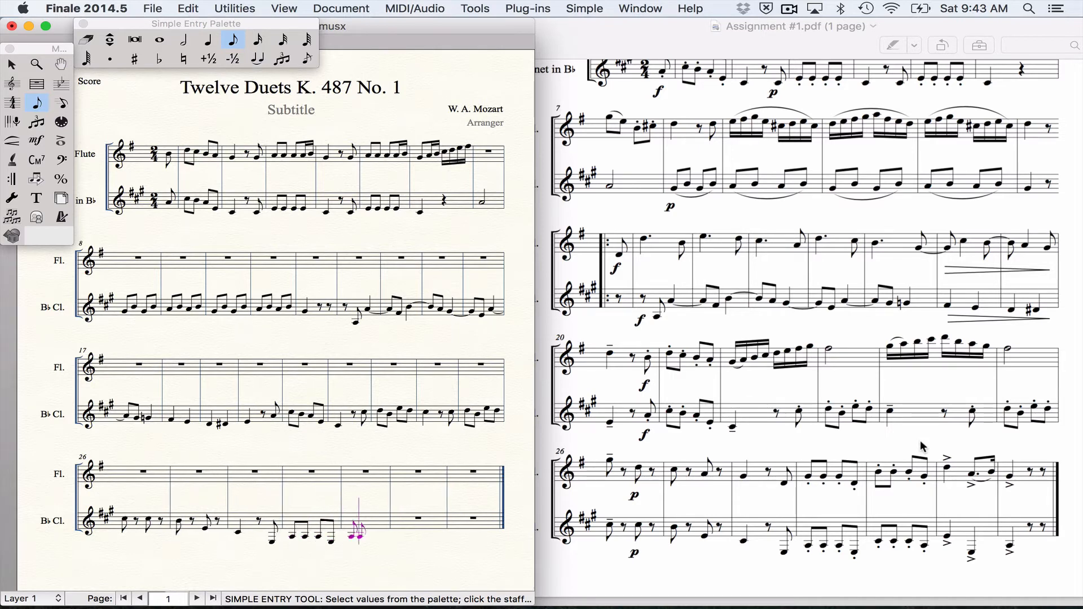
pyautogui.press('BackSpace')
pyautogui.press('c')
pyautogui.press('c')
pyautogui.press('c')
pyautogui.press('a')
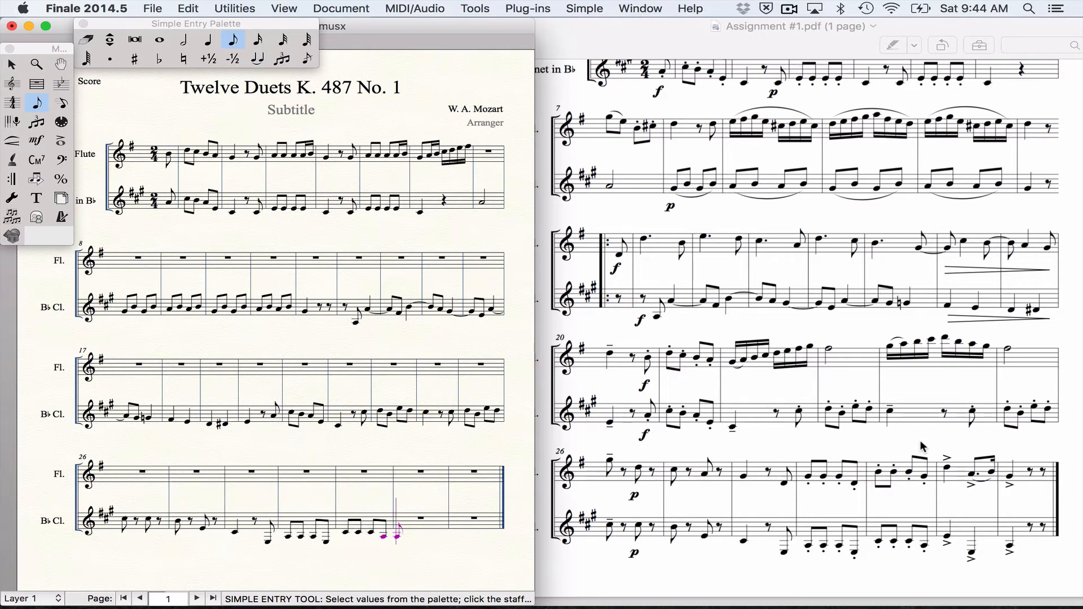
# Step: Fill the clarinet's measure 31 with a quarter-note E and another quarter-note E an octave lower
pyautogui.press('5')
pyautogui.press('g')
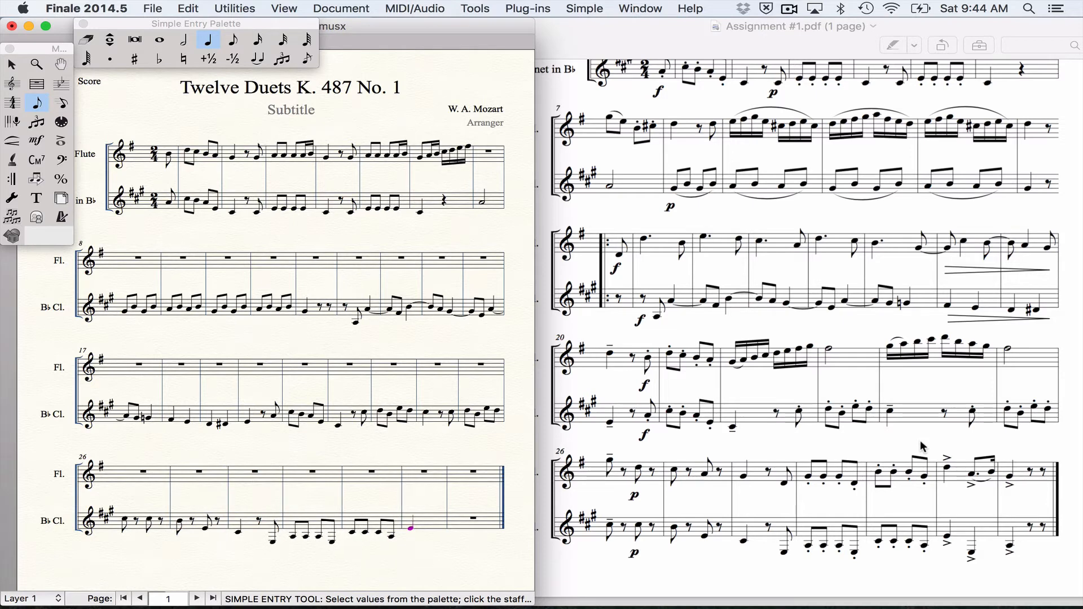
pyautogui.press('e')
pyautogui.press('a')
pyautogui.press('g')
pyautogui.press('Left')
pyautogui.hotkey('shift', 'Down')
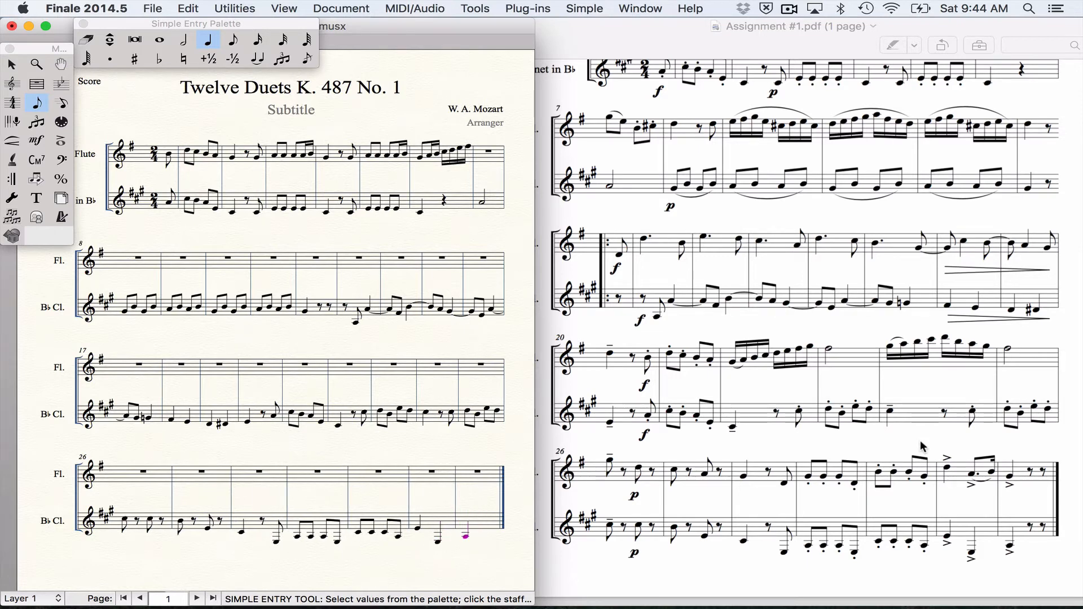
# Step: Complete the clarinet's measure 32 with a low quarter-note A followed by two eighth rests
pyautogui.press('4')
pyautogui.press('a')
pyautogui.press('Tab')
pyautogui.press('Tab')
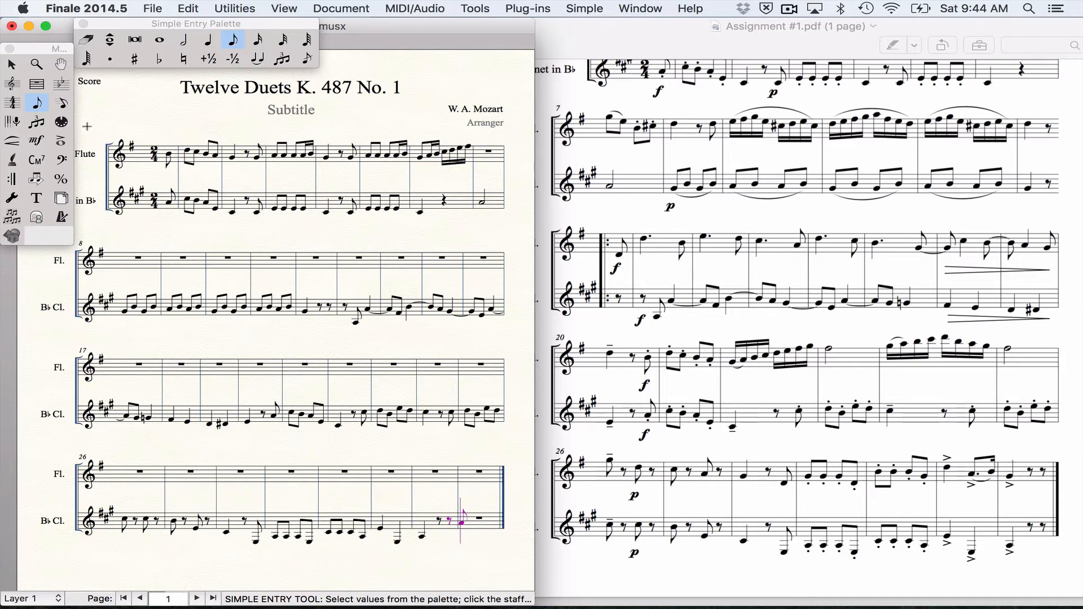
# Step: Delete the surplus empty measure at the end of the score from both the flute and clarinet staves
pyautogui.click(12, 86)
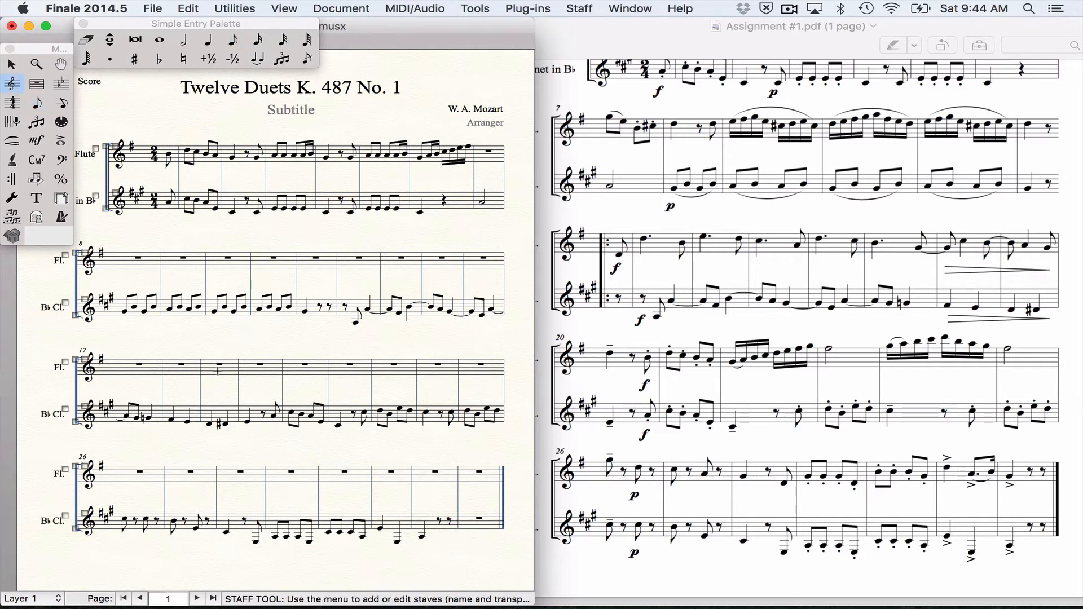
pyautogui.click(12, 66)
pyautogui.click(474, 482)
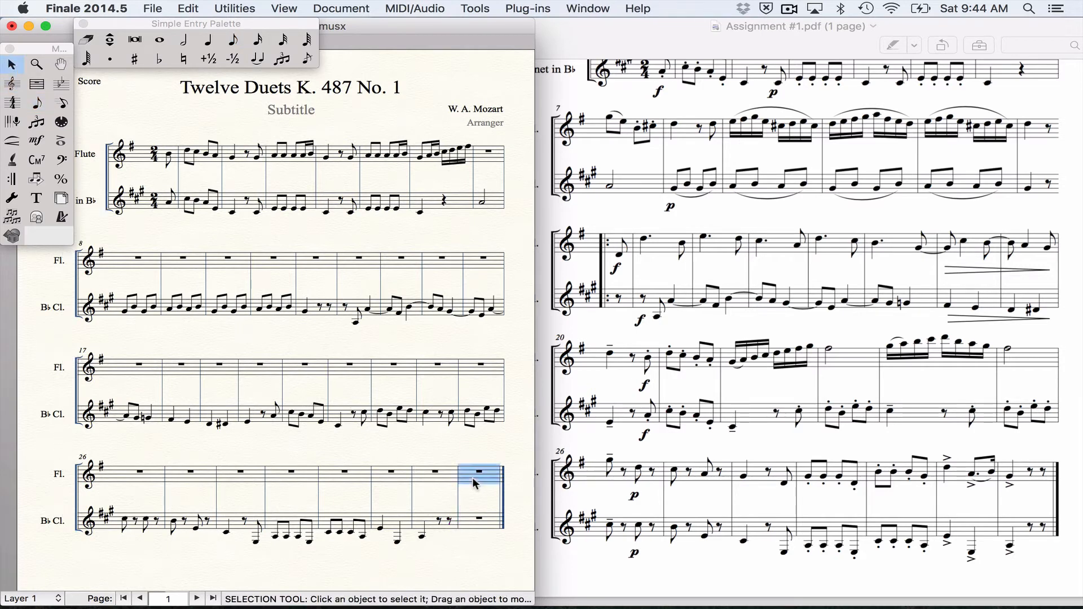
pyautogui.keyDown('shift'); pyautogui.click(483, 528); pyautogui.keyUp('shift')
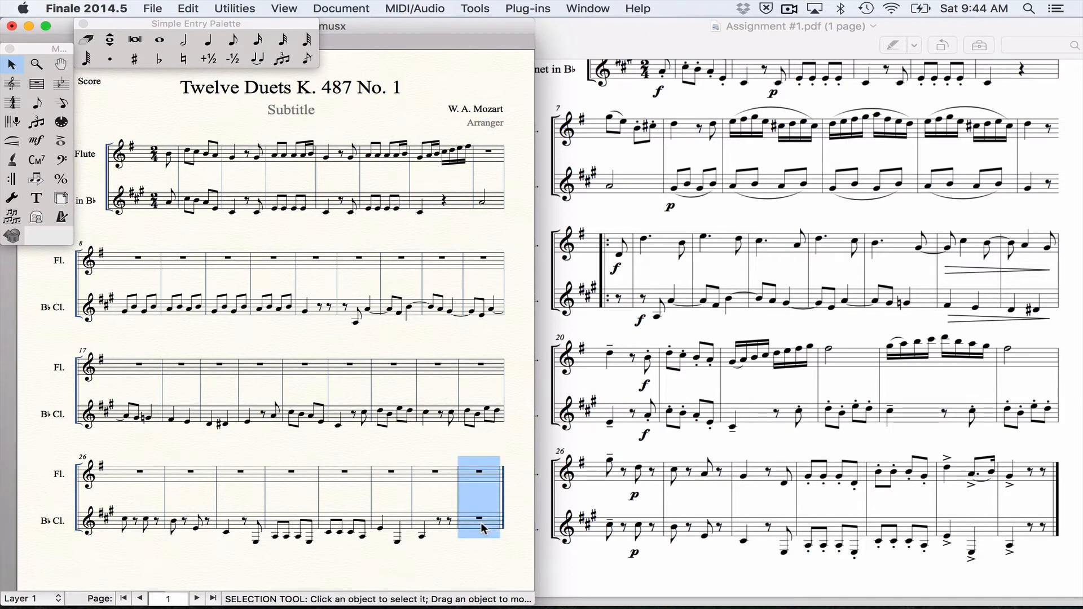
pyautogui.press('Delete')
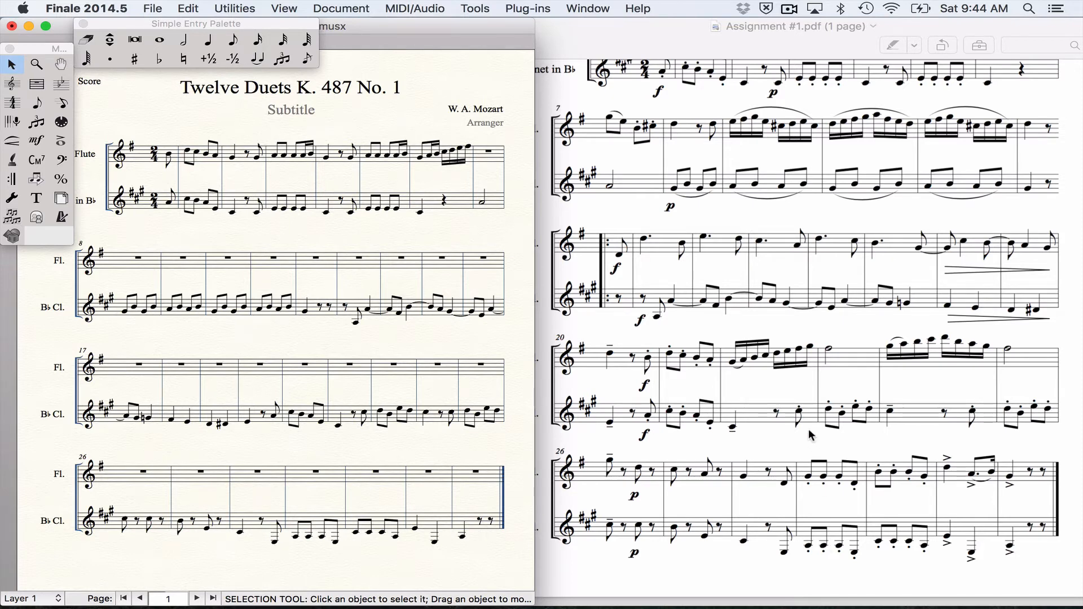
# Step: Fill the flute's measure 7 with eighth notes G, E, B and C-sharp
pyautogui.scroll(3, 808, 431)
pyautogui.scroll(-1, 808, 428)
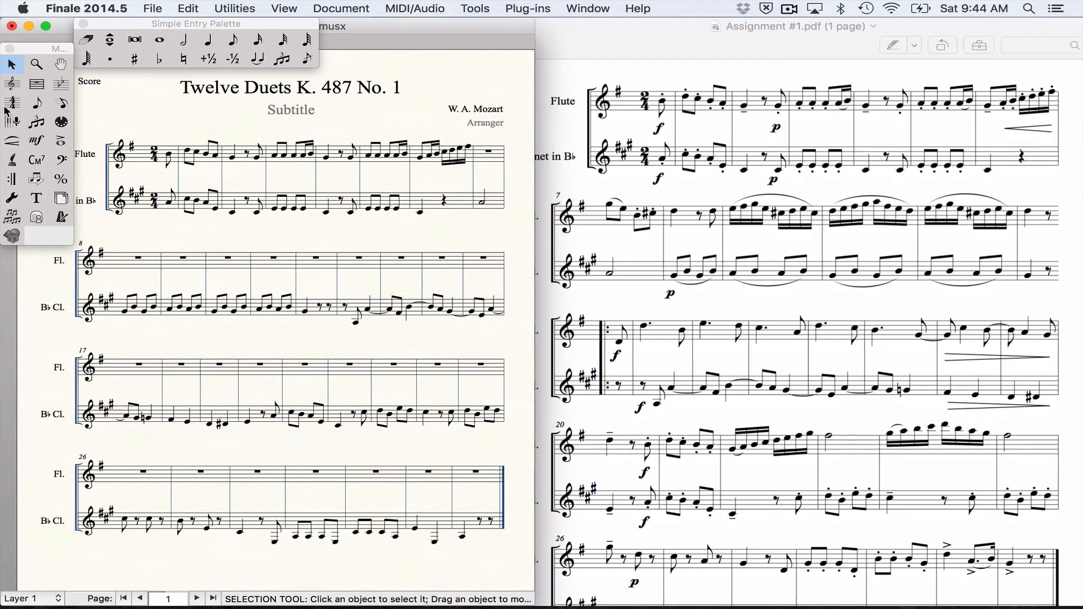
pyautogui.click(233, 41)
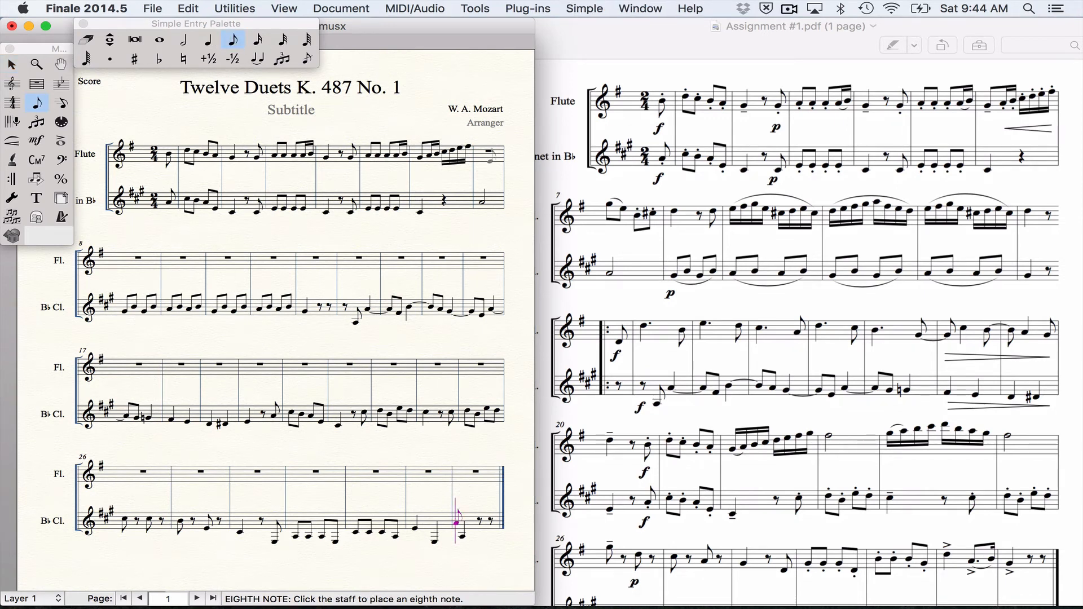
pyautogui.click(483, 145)
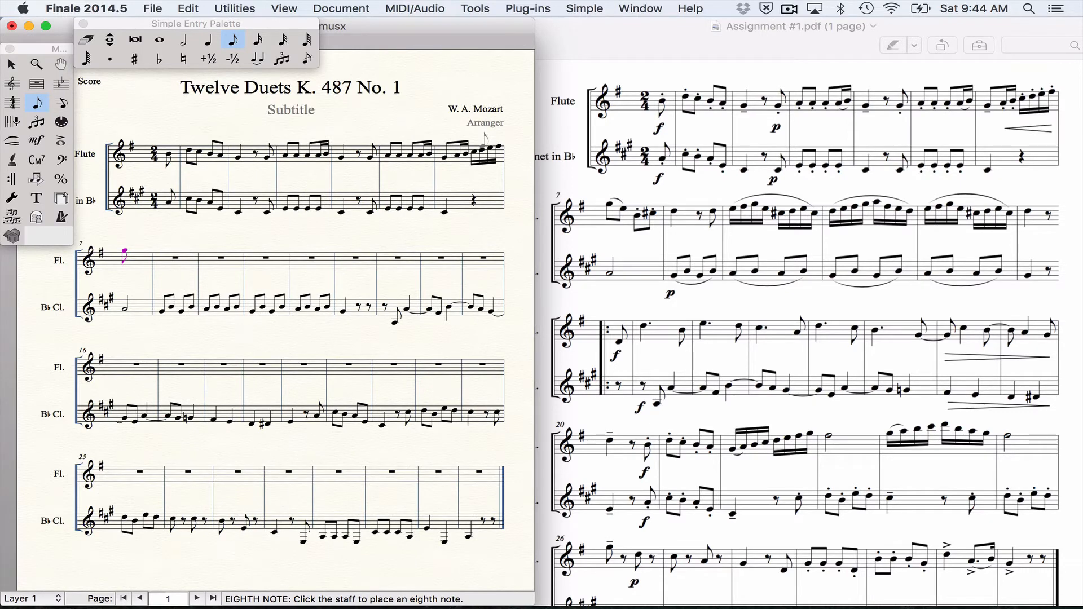
pyautogui.click(136, 265)
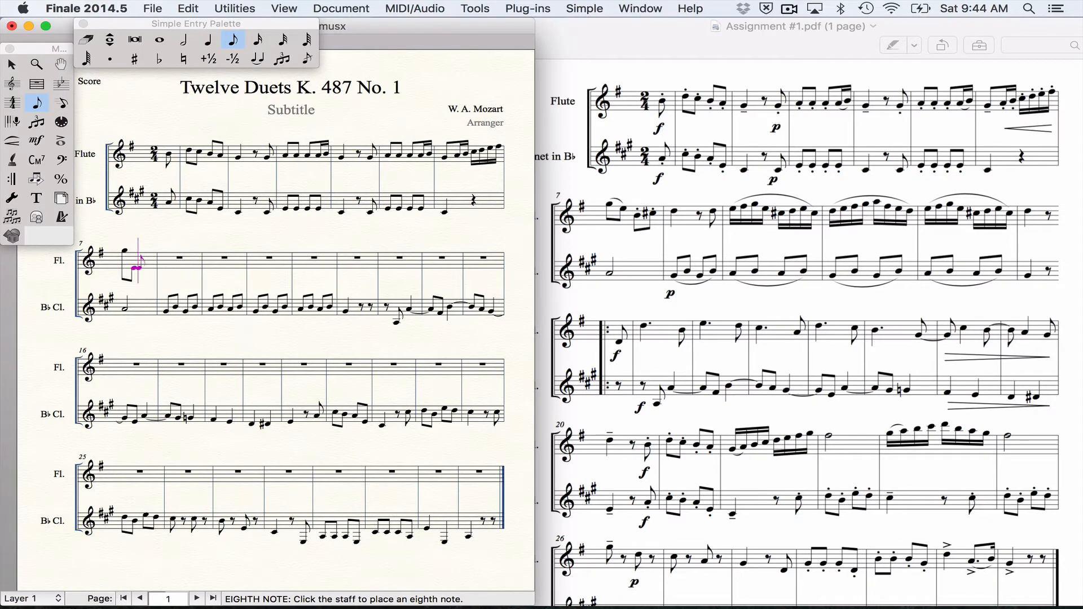
pyautogui.hotkey('shift', 'Up')
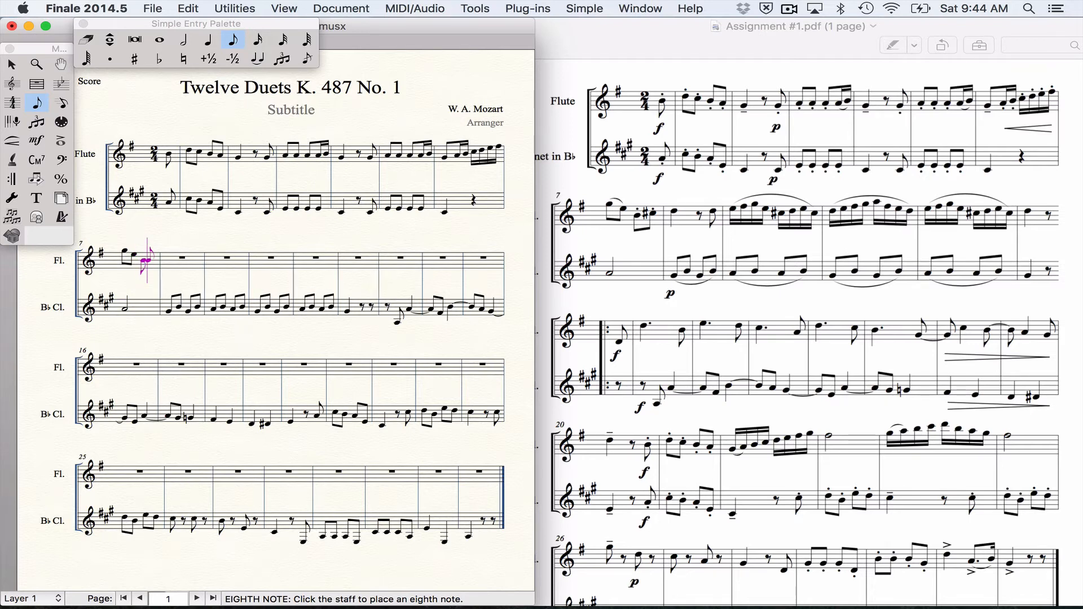
pyautogui.click(147, 260)
pyautogui.press('+')
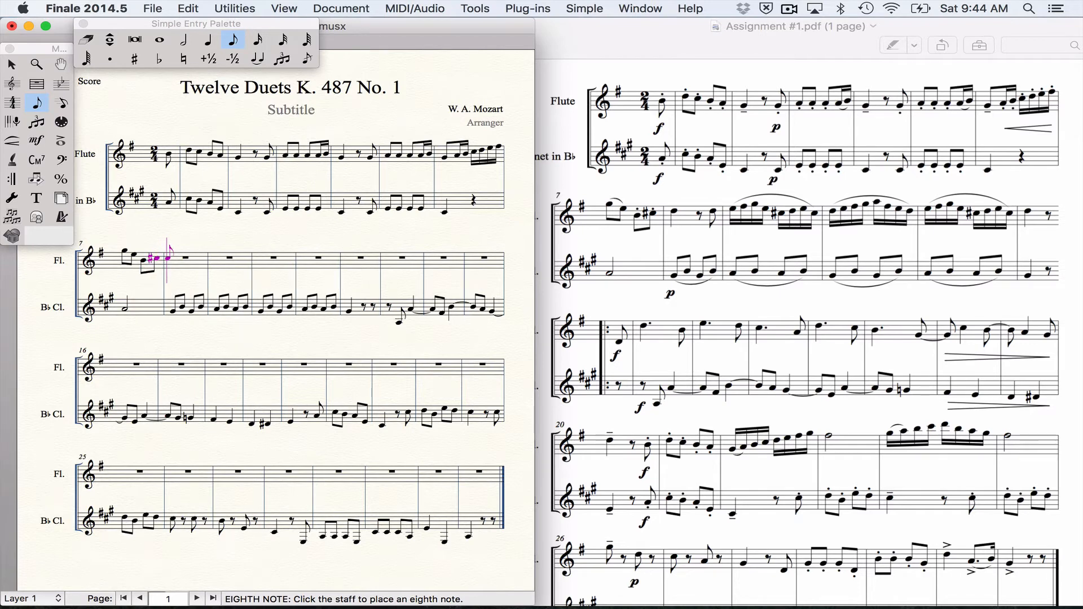
# Step: Fill the flute's measure 8 with a quarter-note D, an eighth rest and an eighth-note D
pyautogui.press('5')
pyautogui.click(172, 257)
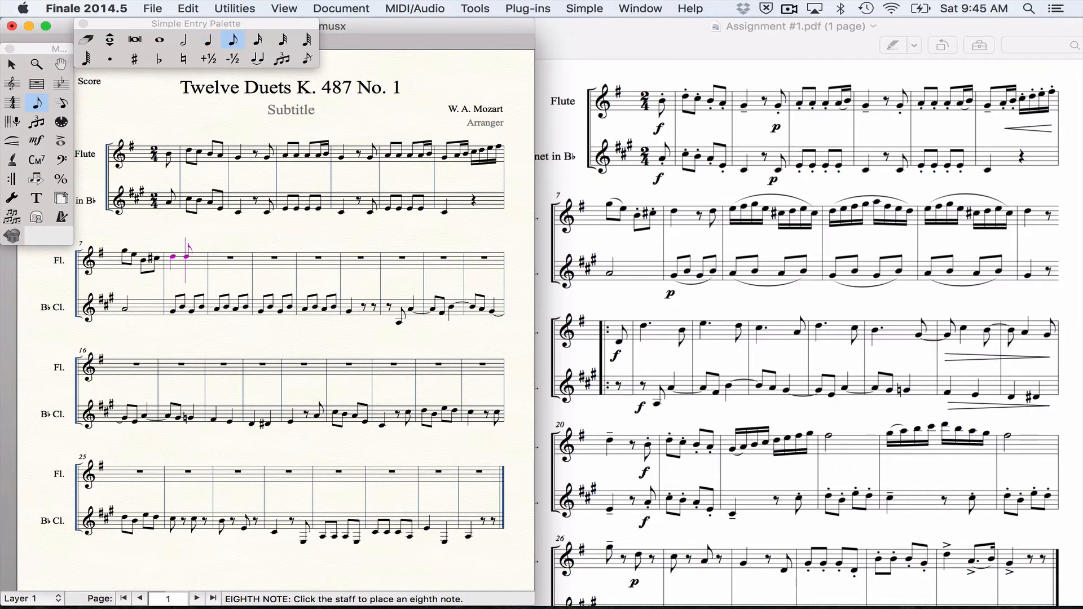
pyautogui.click(193, 257)
# Step: Fill the flute's measure 9 with eight sixteenth notes copied from the PDF, starting E, F, G and including a C-sharp
pyautogui.press('e')
pyautogui.press('f')
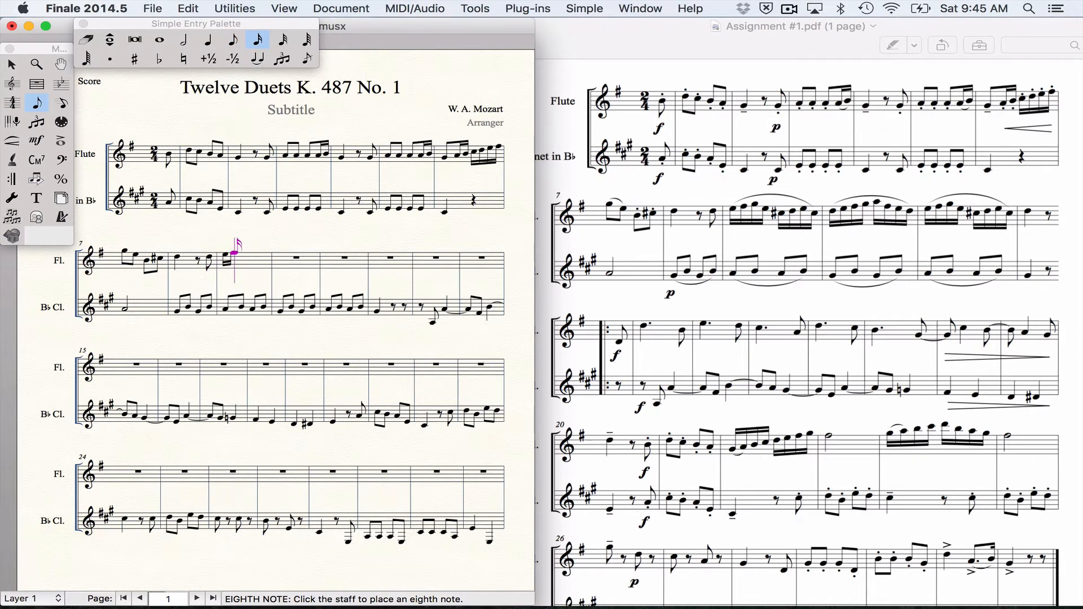
pyautogui.press('g')
pyautogui.press('e')
pyautogui.press('c')
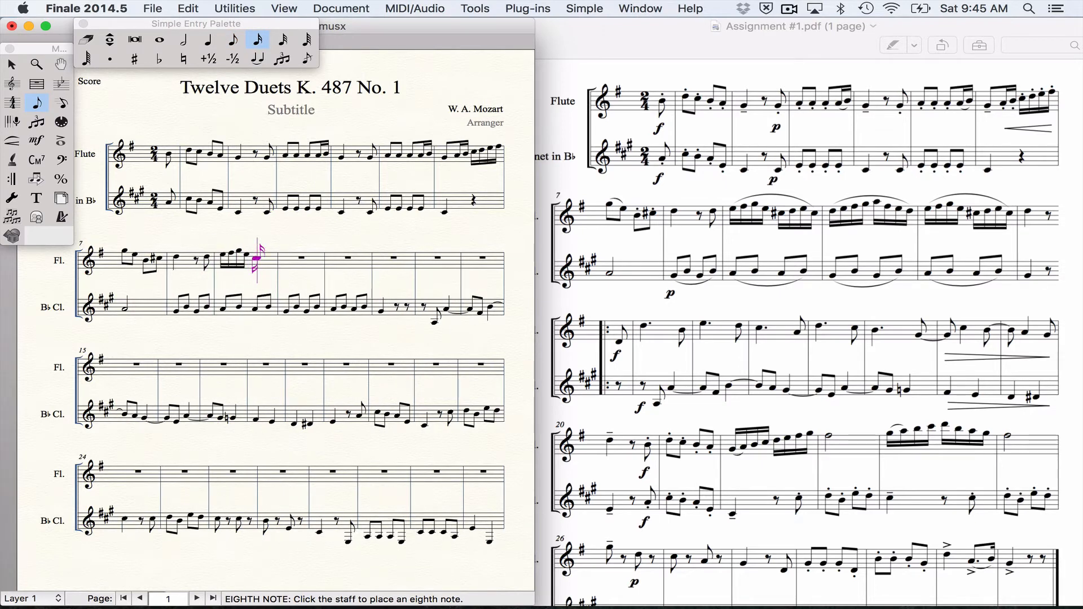
pyautogui.press('+')
pyautogui.press('d')
pyautogui.press('e')
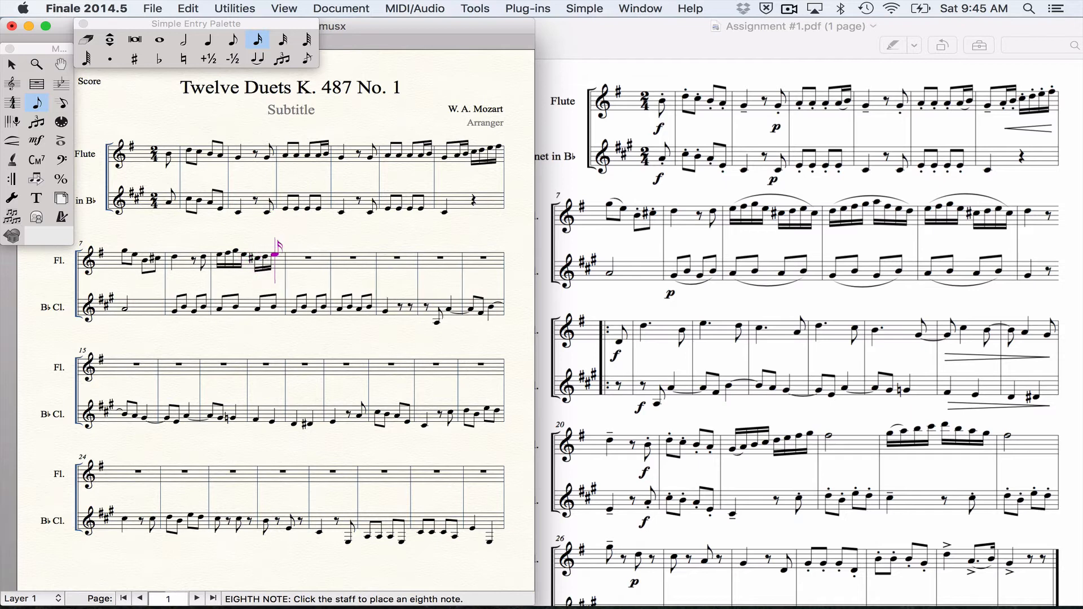
pyautogui.press('d')
# Step: Fill the flute's measure 10 with sixteenth notes D, E, F, G, A, G, F and E
pyautogui.press('d')
pyautogui.press('e')
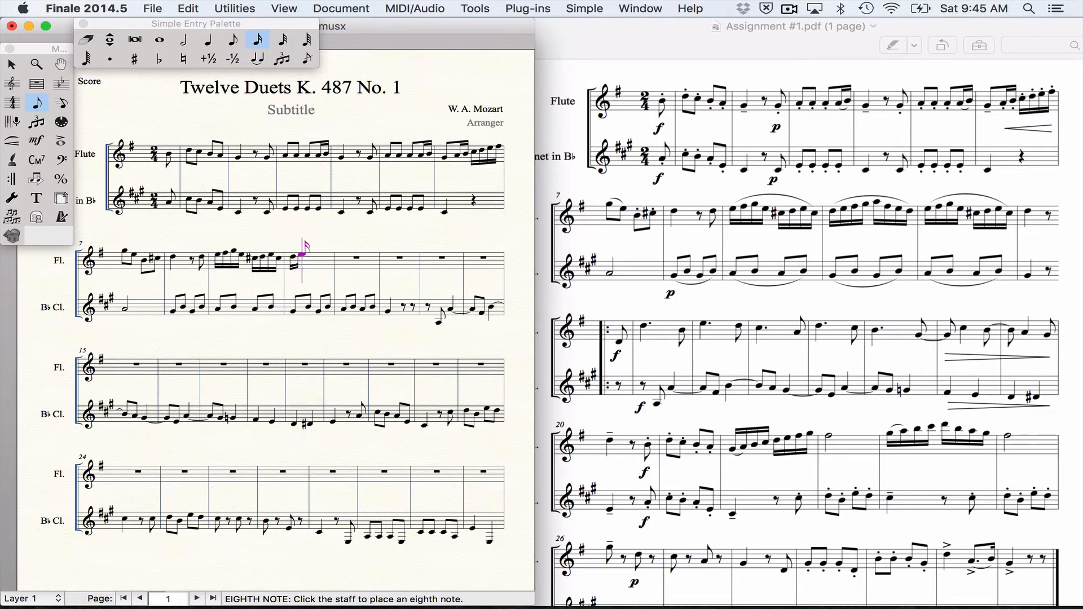
pyautogui.press('f')
pyautogui.press('g')
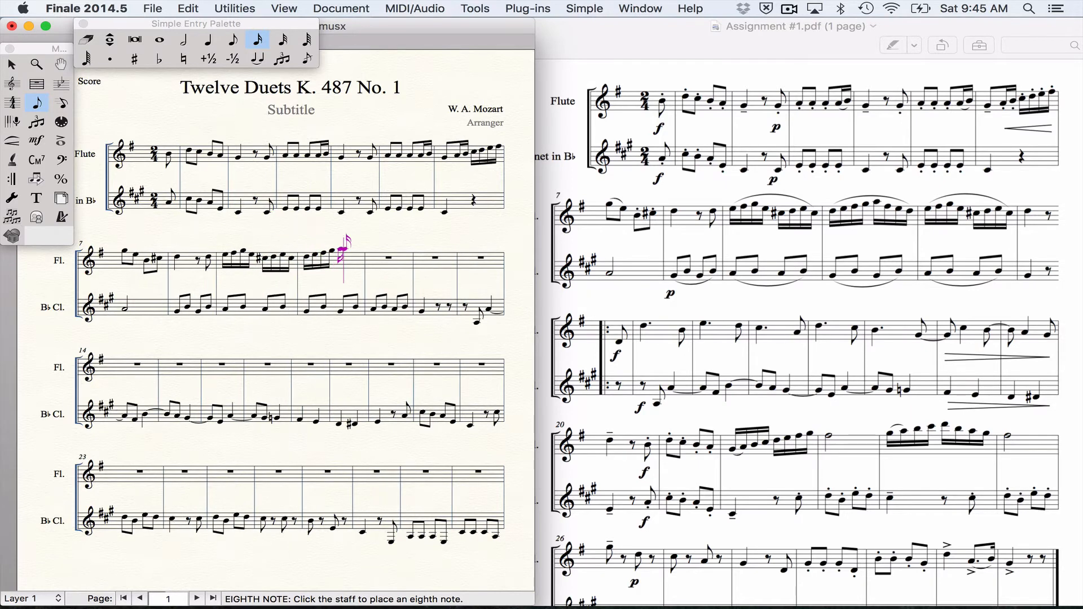
pyautogui.press('a')
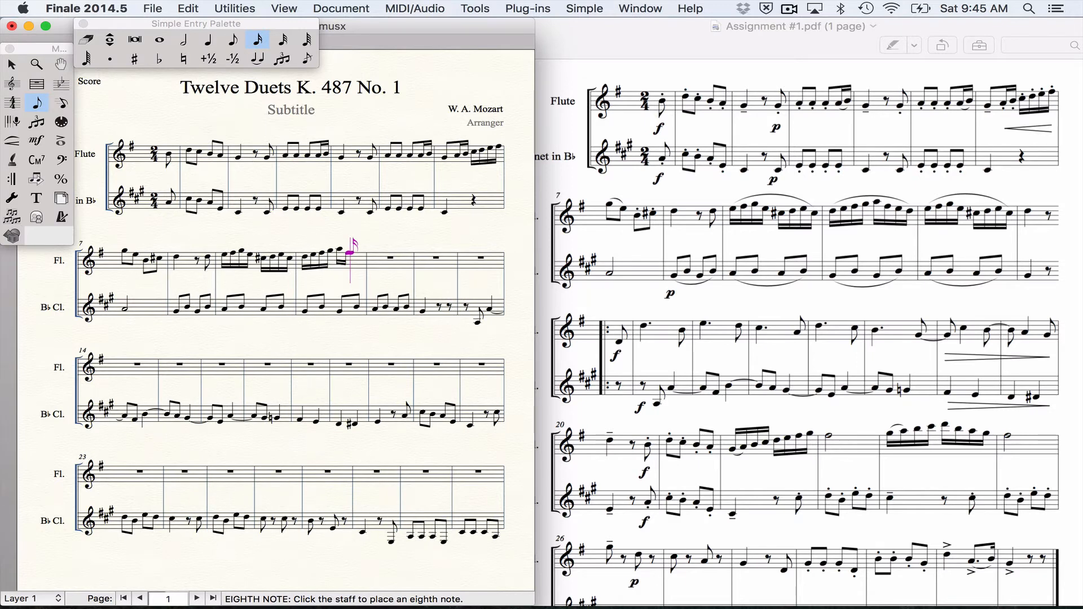
pyautogui.press('g')
pyautogui.press('f')
pyautogui.press('e')
# Step: Fill the flute's measure 11 with the same sixteenth-note figure as measure 9, sharpening its C
pyautogui.press('d')
pyautogui.press('e')
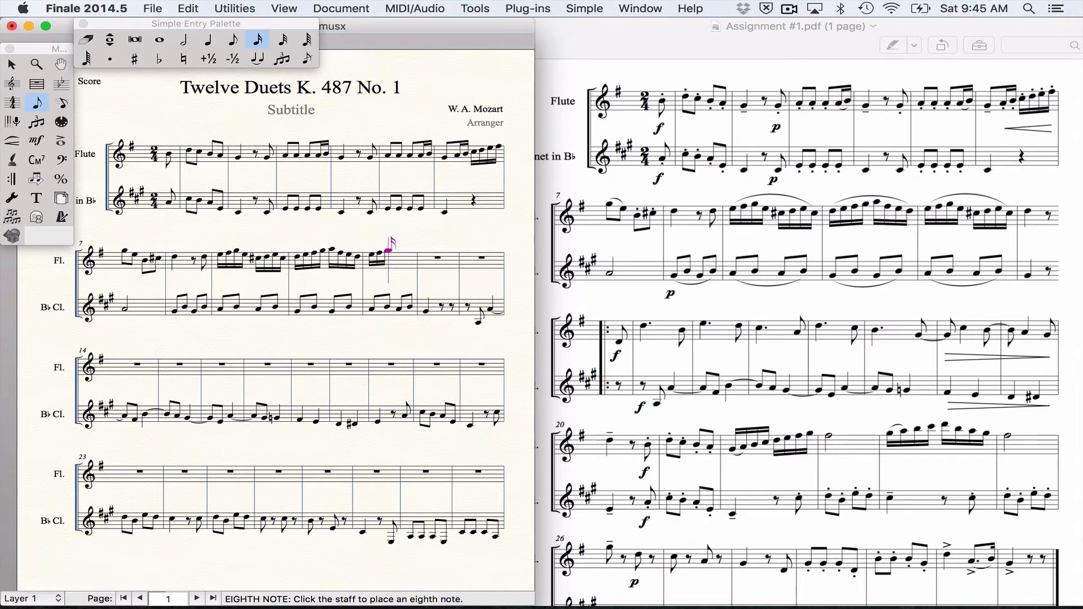
pyautogui.press('e')
pyautogui.press('c')
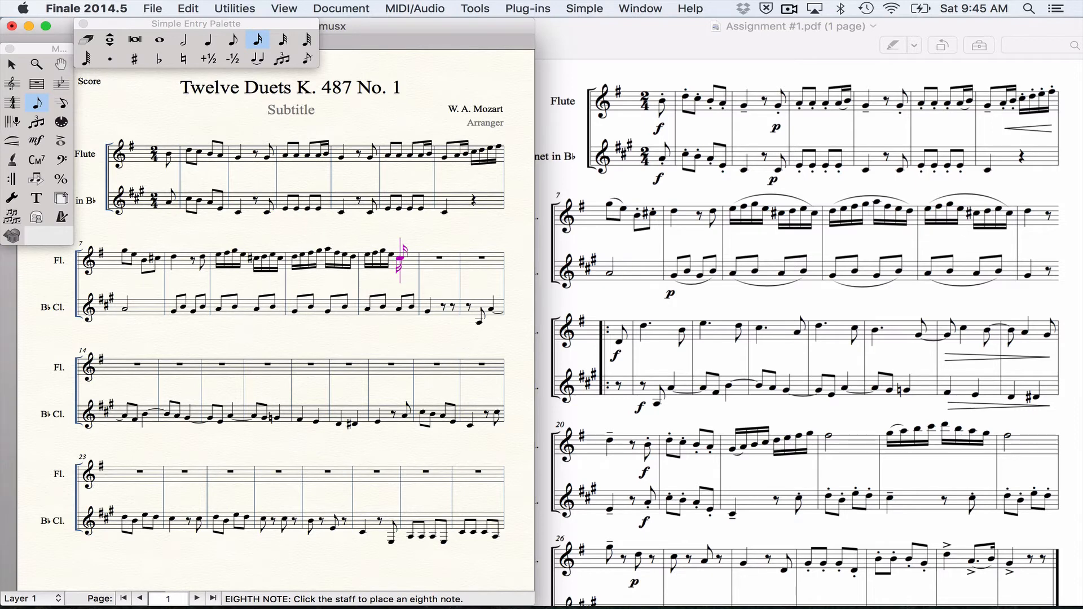
pyautogui.press('+')
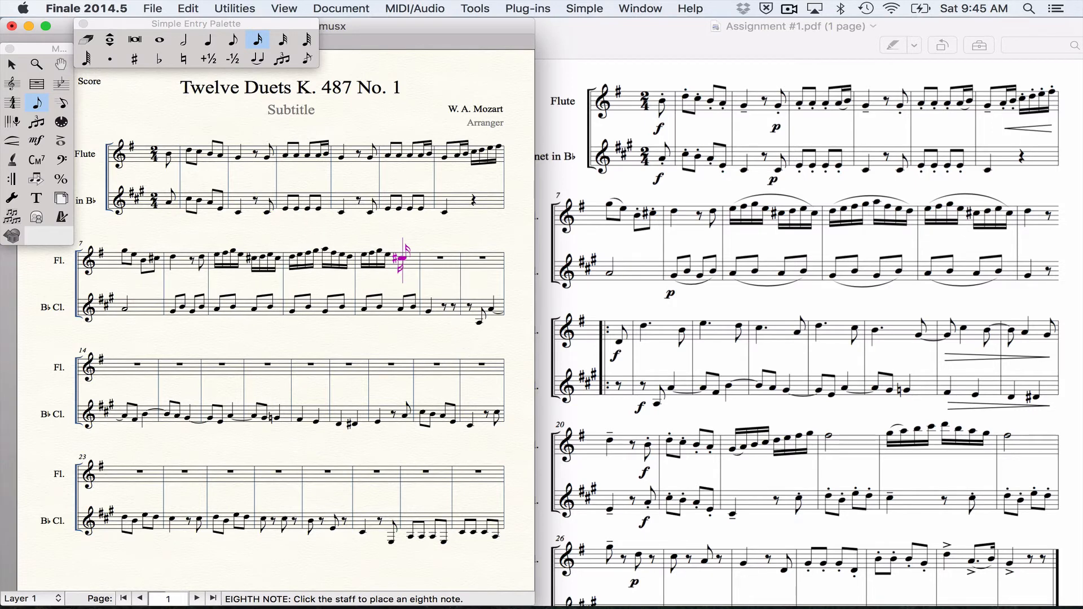
pyautogui.press('d')
pyautogui.press('e')
pyautogui.press('c')
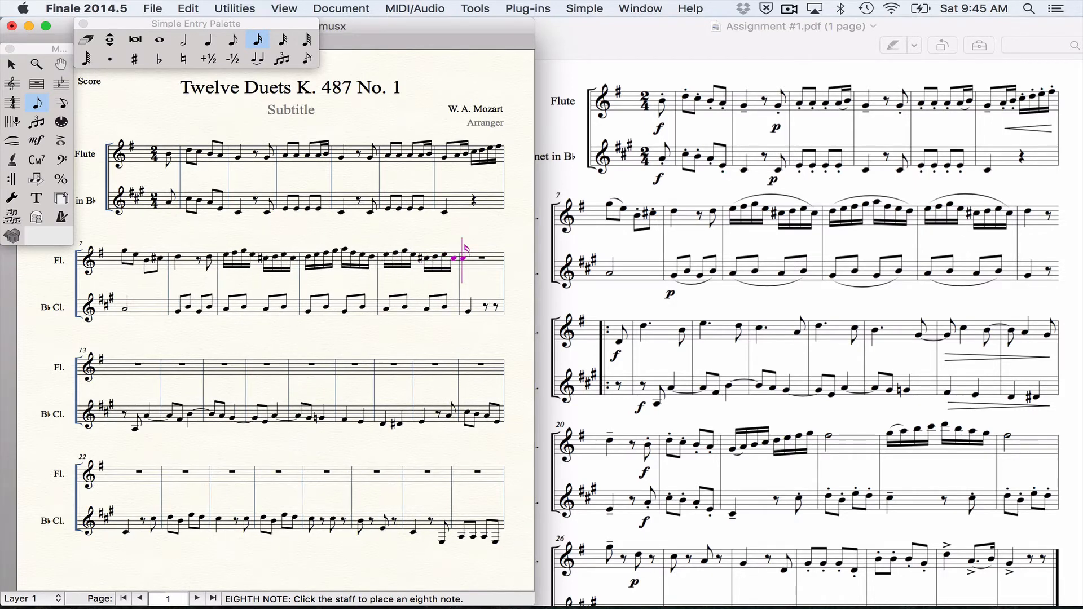
# Step: Fill the flute's measure 12 with a quarter-note D, an eighth rest and a low eighth-note D
pyautogui.press('5')
pyautogui.press('c')
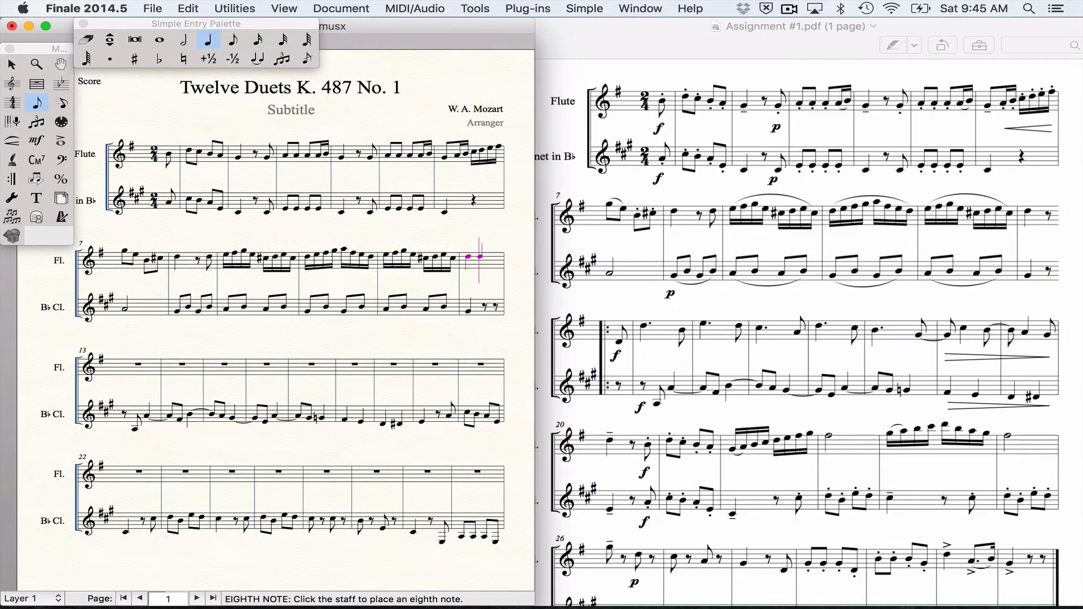
pyautogui.press('4')
pyautogui.press('r')
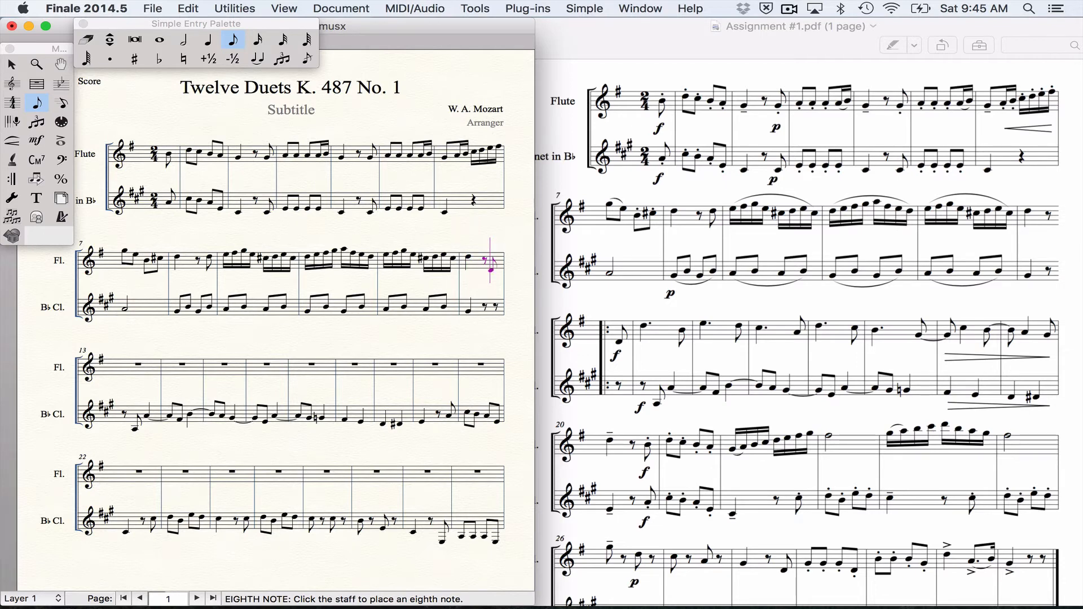
pyautogui.press('f')
# Step: Fill the flute's measure 13 with a dotted quarter-note D in the upper octave and an eighth-note B
pyautogui.press('5')
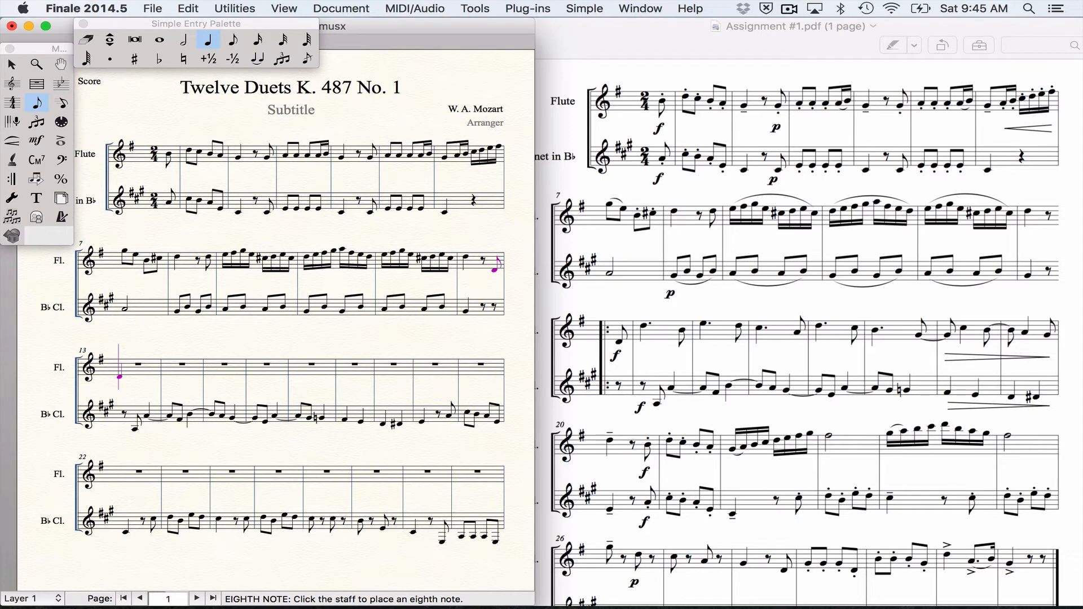
pyautogui.press('e')
pyautogui.press('Return')
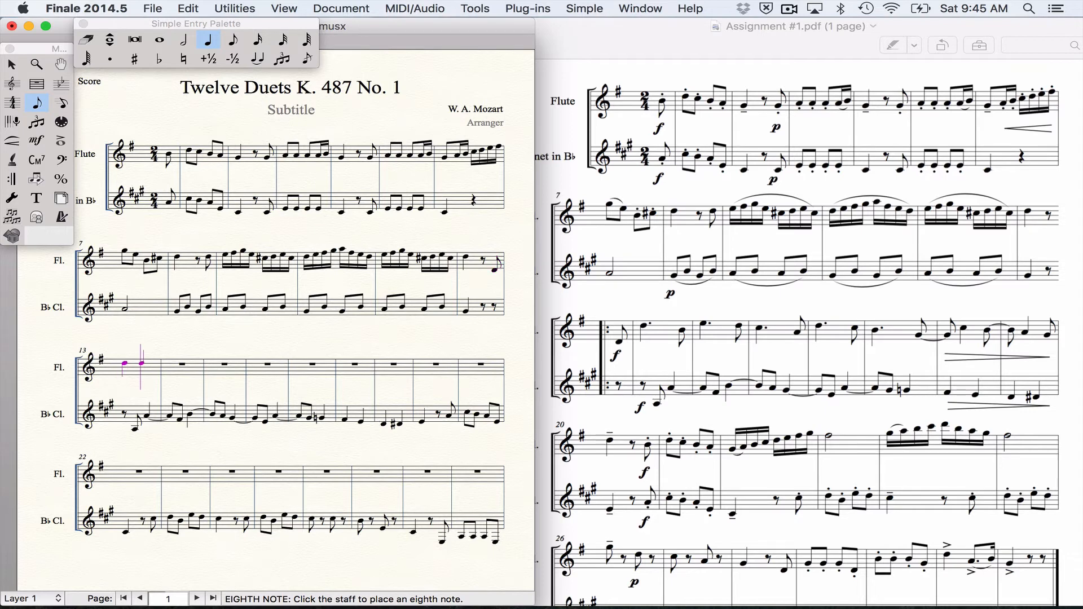
pyautogui.press('.')
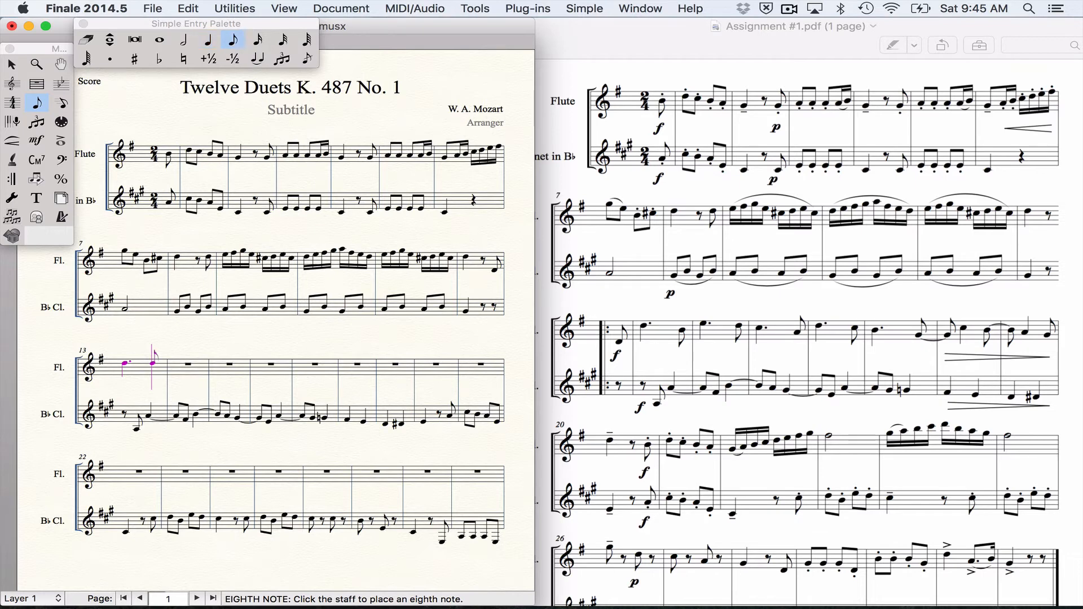
pyautogui.press('b')
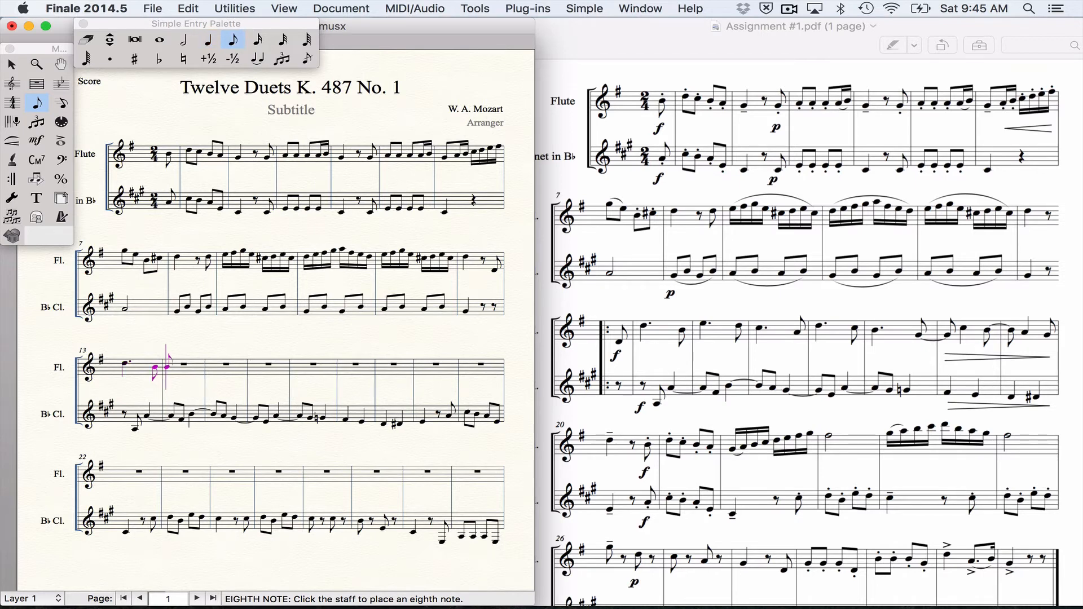
# Step: Fill the flute's measure 14 with a dotted quarter-note E and eighth-note D, and measure 15 with a dotted quarter-note C and eighth-note A
pyautogui.press('5')
pyautogui.press('d')
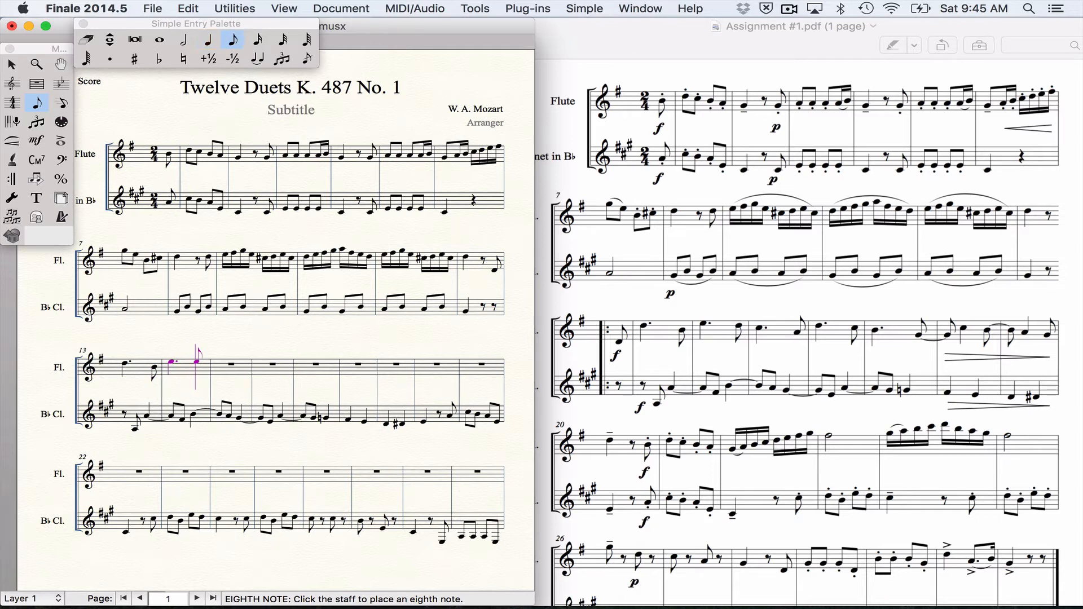
pyautogui.press('b')
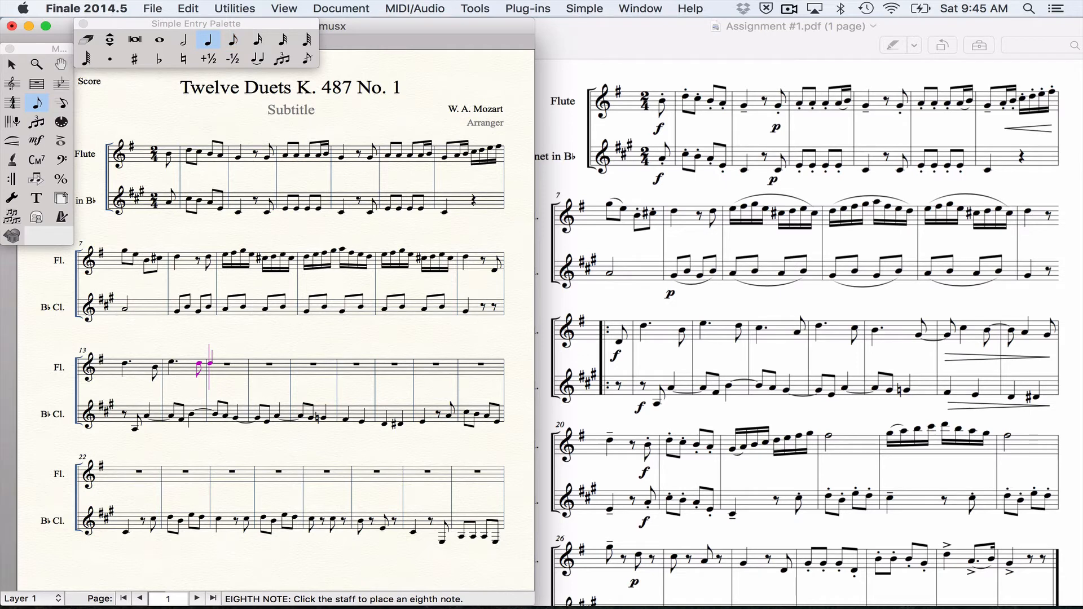
pyautogui.press('c')
pyautogui.press('.')
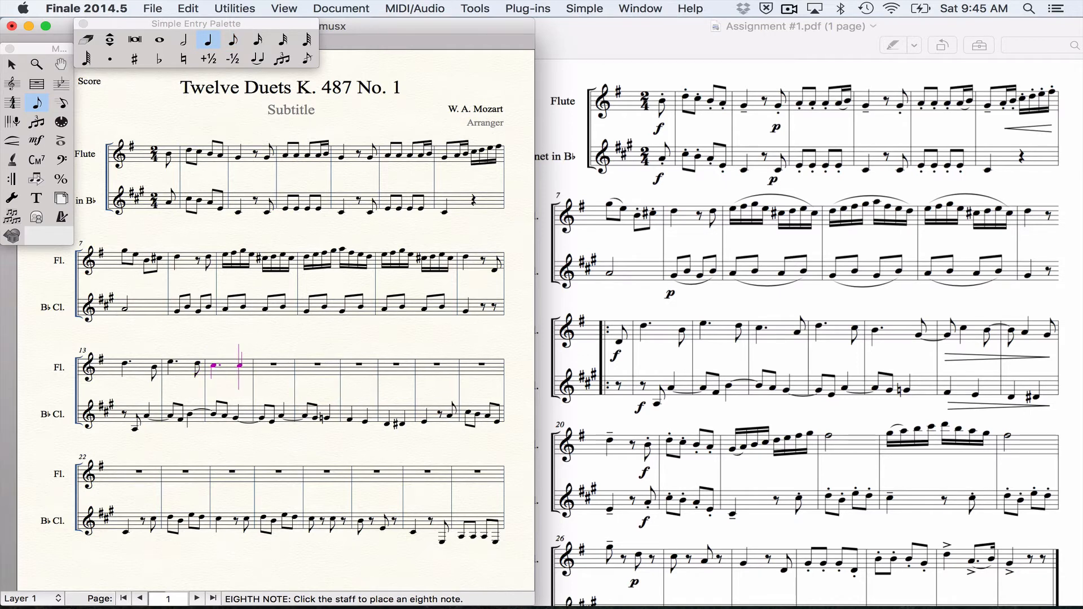
pyautogui.press('4')
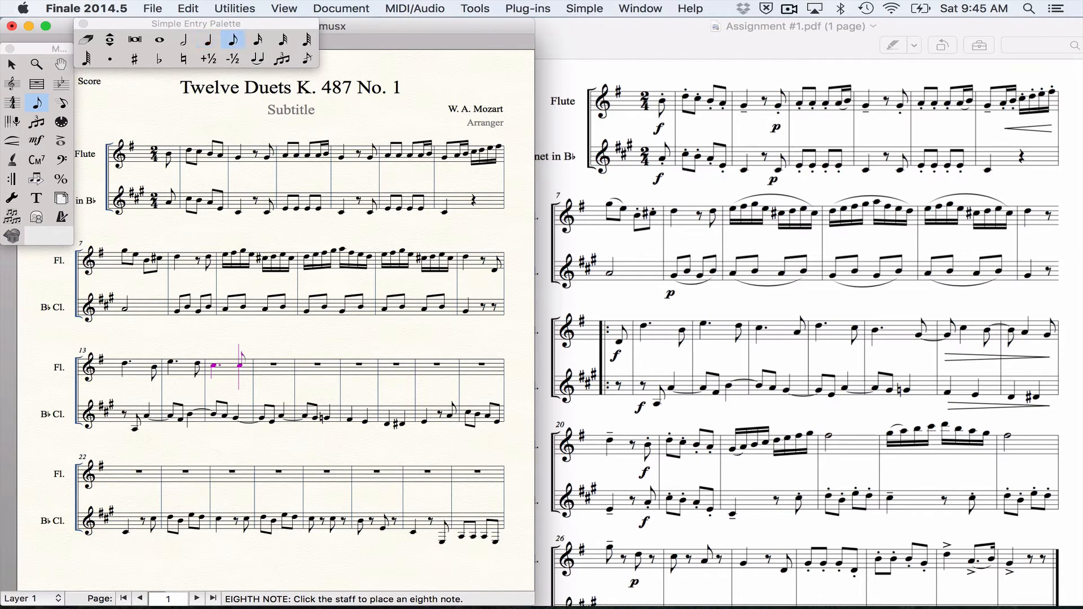
pyautogui.press('a')
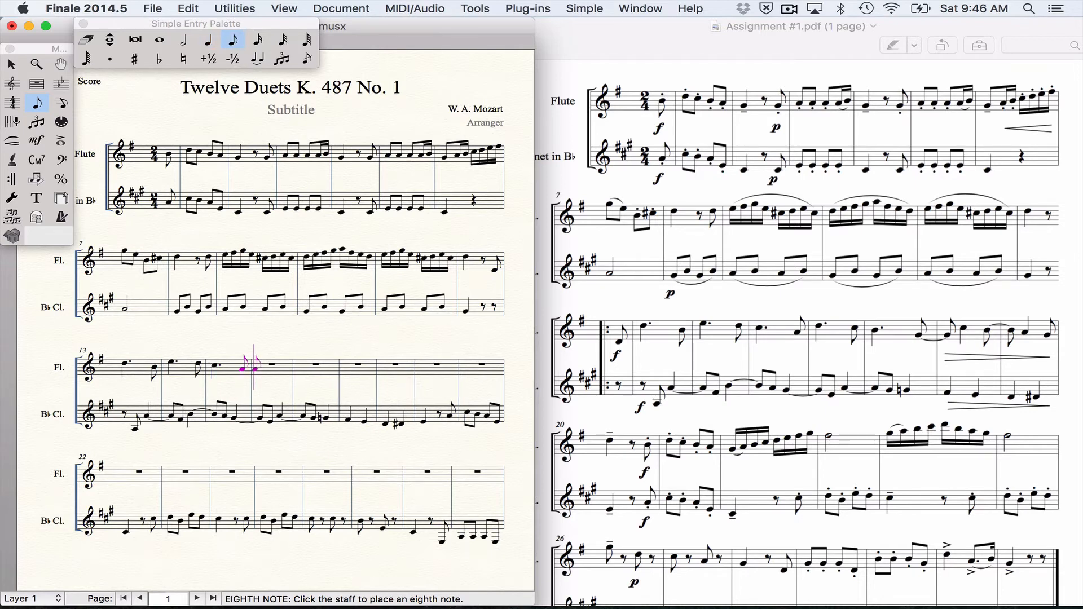
# Step: Fill the flute's measure 16 with a dotted quarter-note D and an eighth-note C
pyautogui.press('.')
pyautogui.press('c')
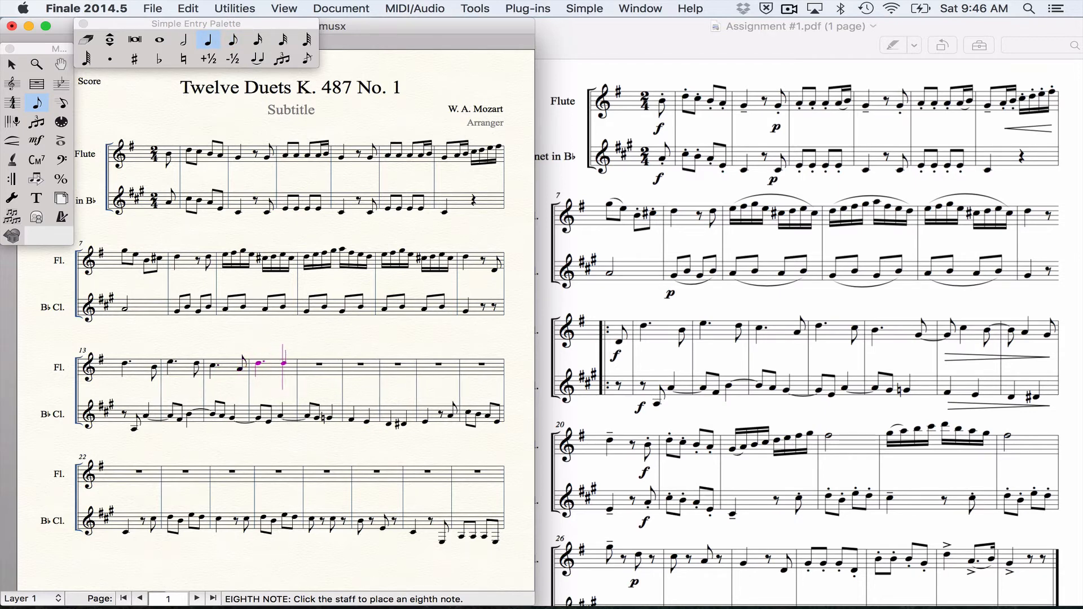
pyautogui.press('4')
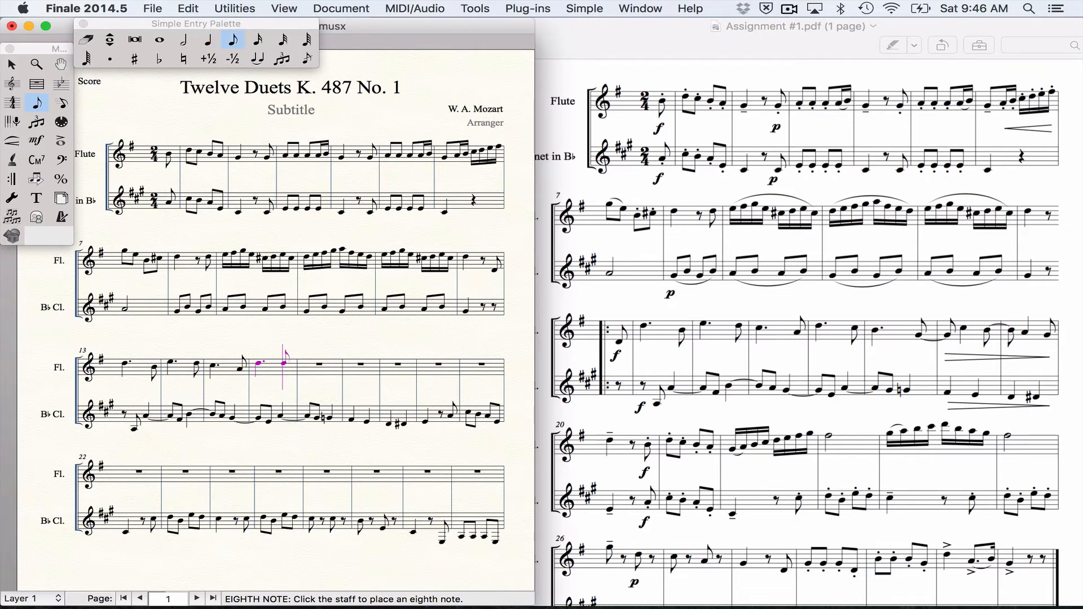
pyautogui.press('a')
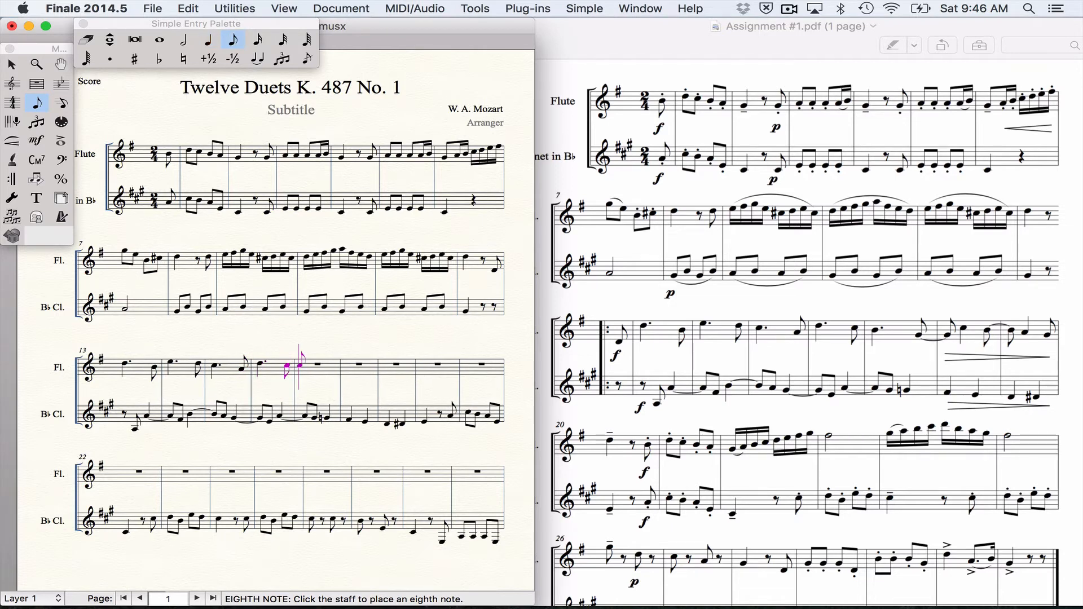
# Step: Fill the flute's measure 17 with a dotted quarter-note B and an eighth-note G tied into the next measure
pyautogui.press('5')
pyautogui.press('.')
pyautogui.press('c')
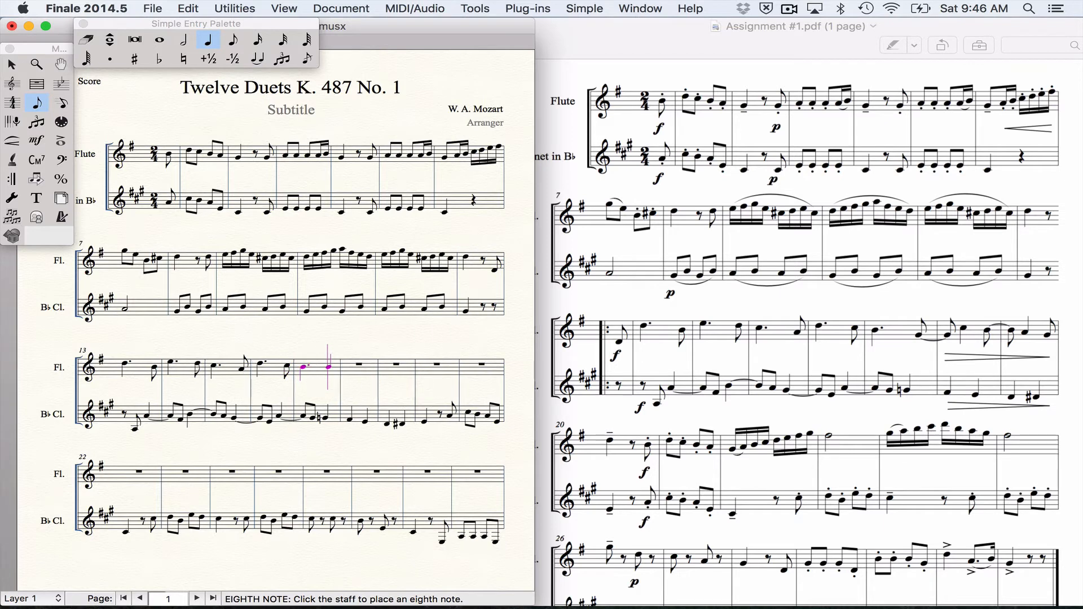
pyautogui.press('4')
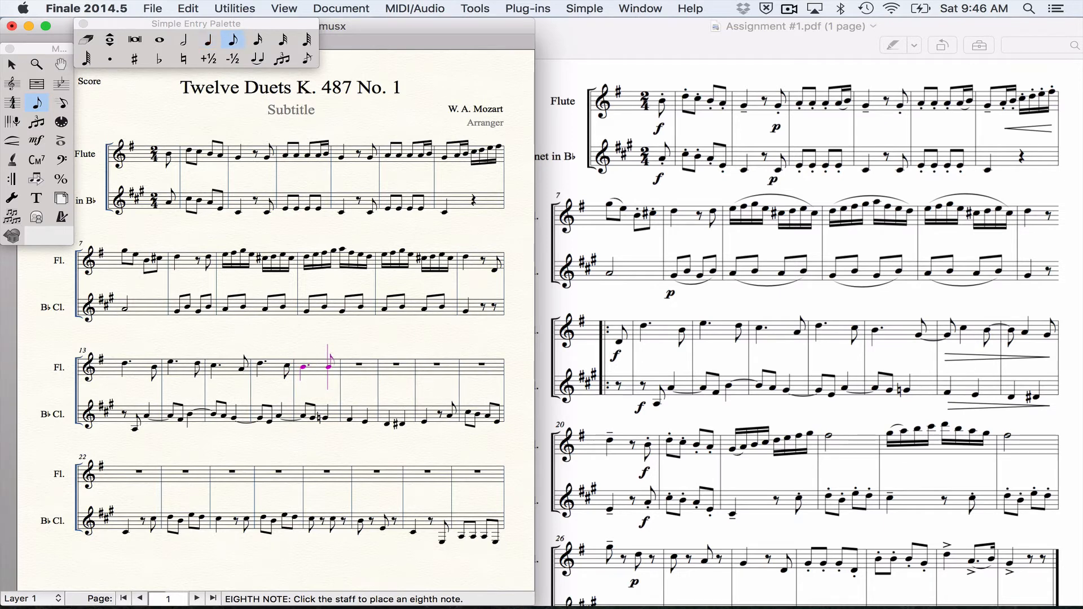
pyautogui.press('b')
pyautogui.press('t')
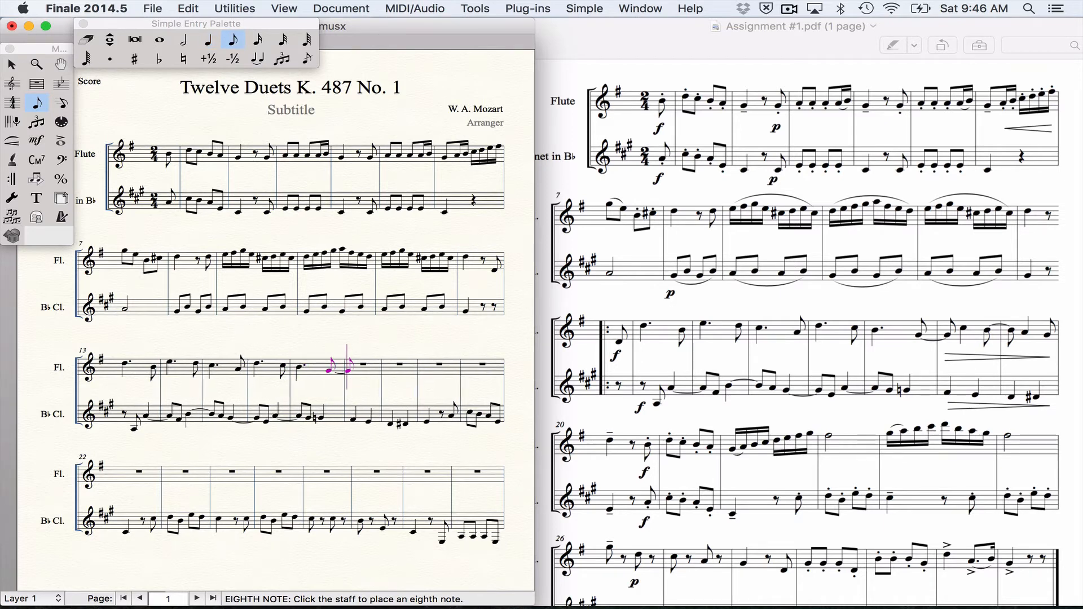
# Step: Fill the flute's measure 18 with eighth G, quarter C and eighth B, tied into measure 19's eighth B, quarter A and eighth G
pyautogui.press('b')
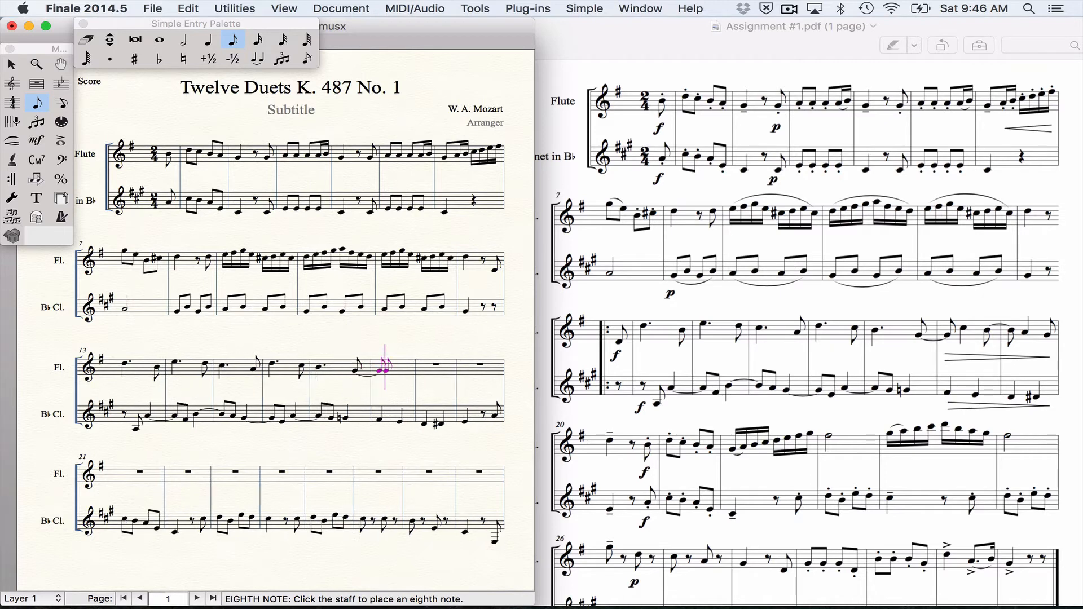
pyautogui.press('b')
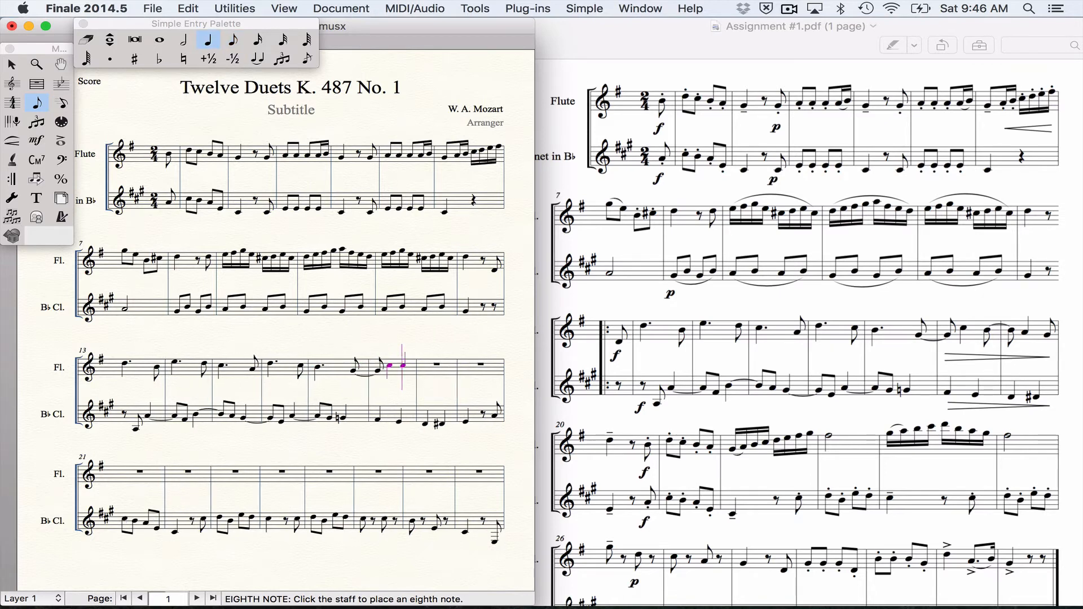
pyautogui.press('a')
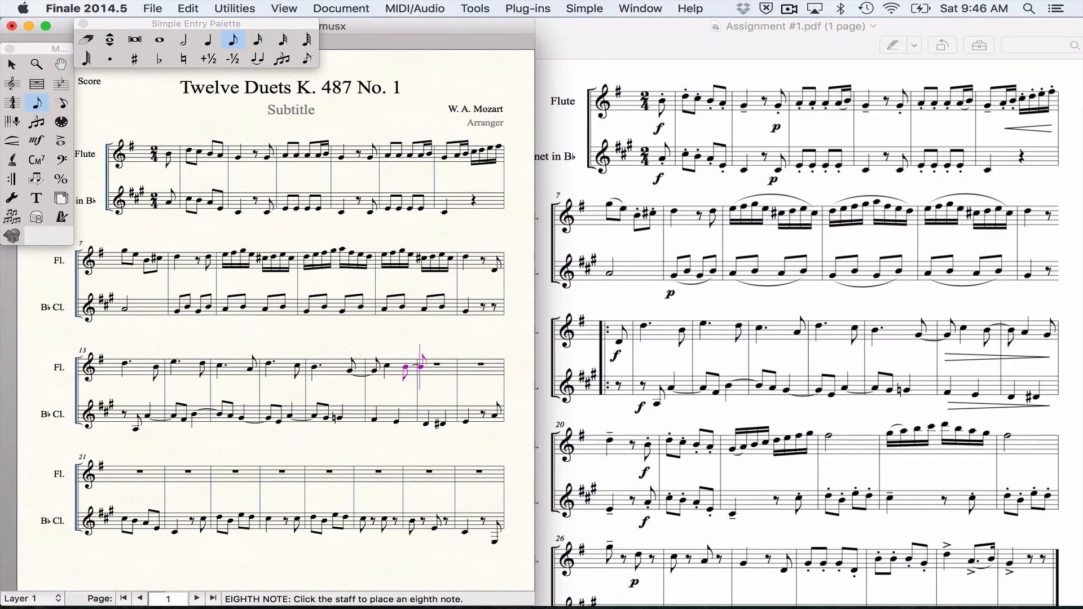
pyautogui.press('b')
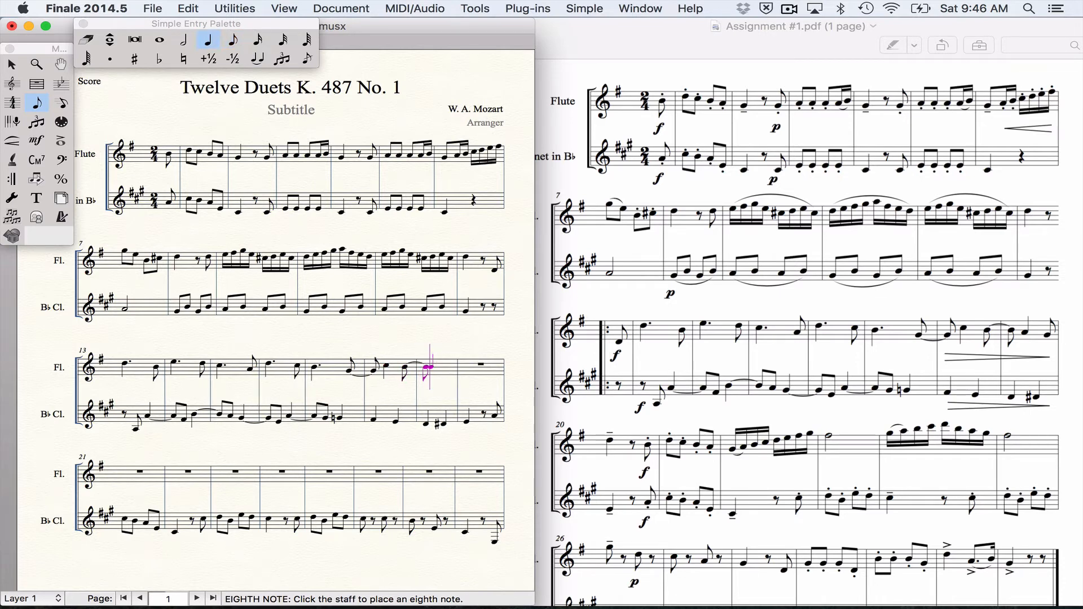
pyautogui.press('a')
pyautogui.press('4')
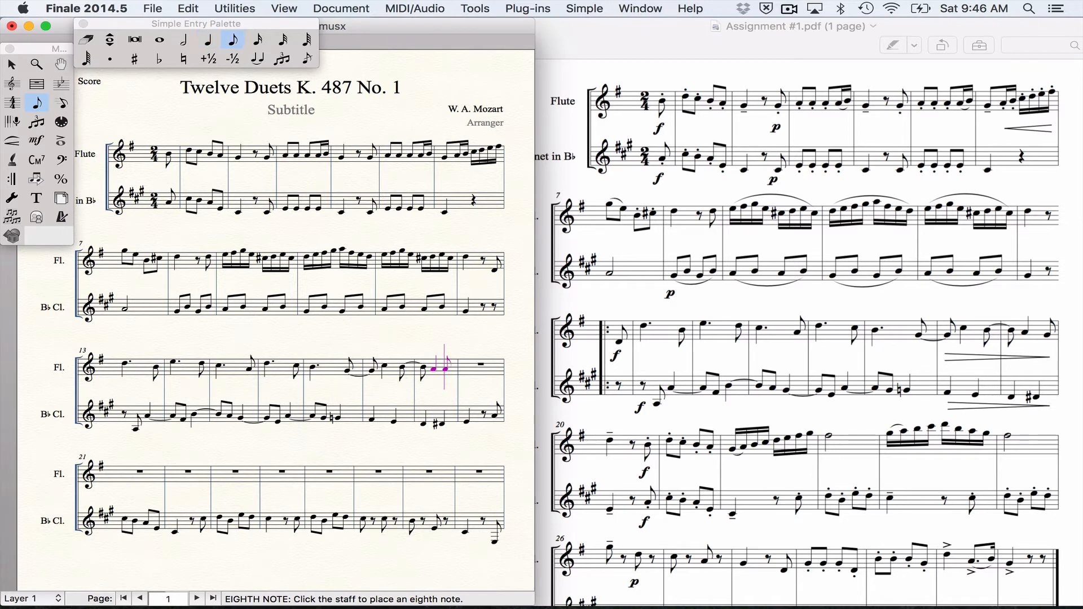
pyautogui.press('g')
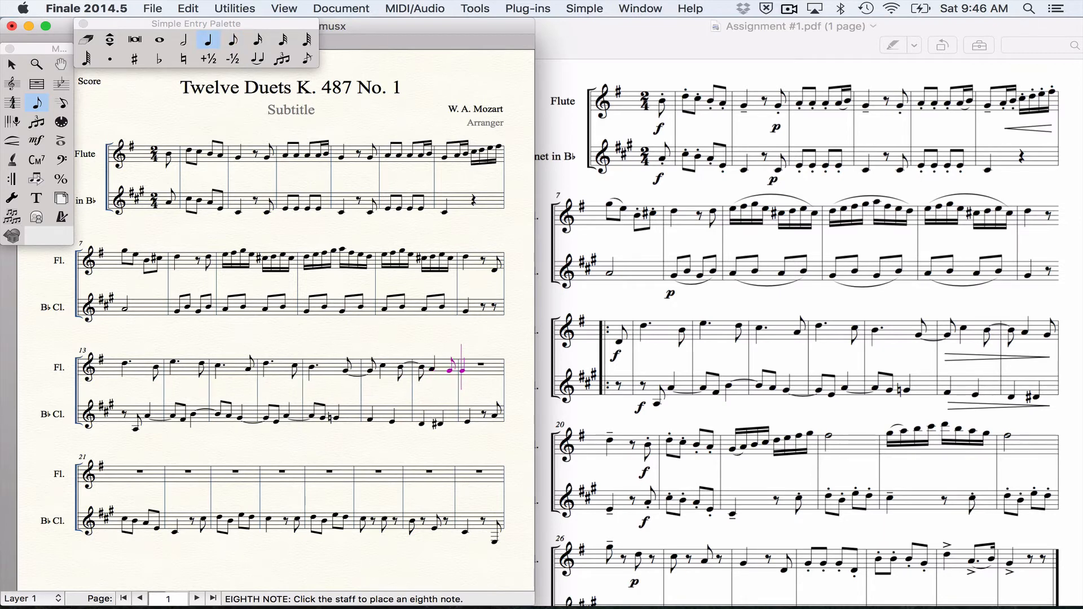
# Step: Fill the flute's measure 20 with a quarter-note D in the upper octave, an eighth rest and an eighth-note B
pyautogui.press('e')
pyautogui.press('Left')
pyautogui.hotkey('shift', 'Up')
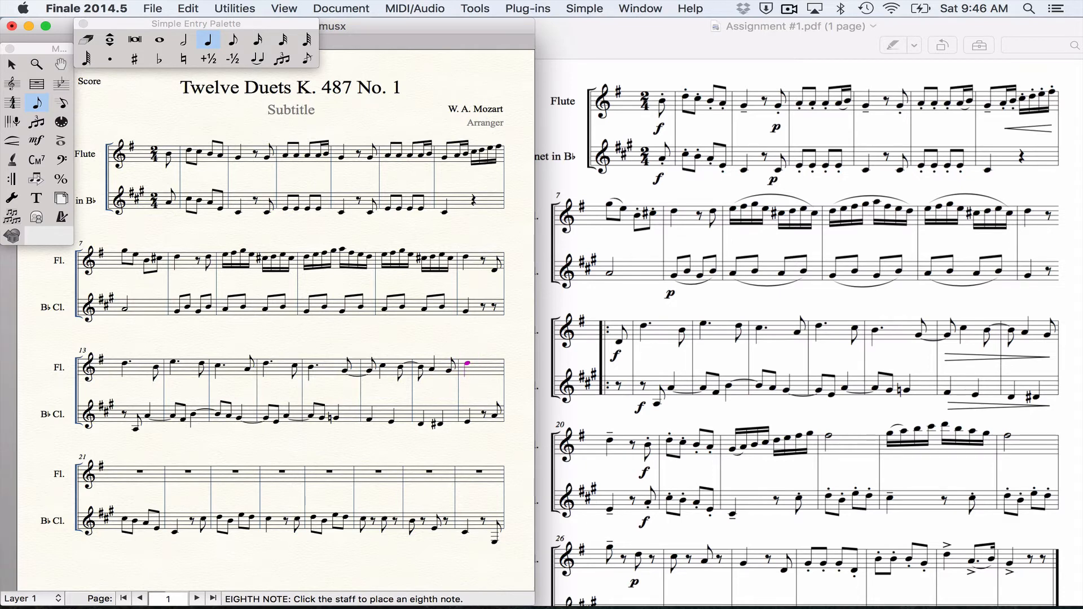
pyautogui.press('Right')
pyautogui.press('4')
pyautogui.press('0')
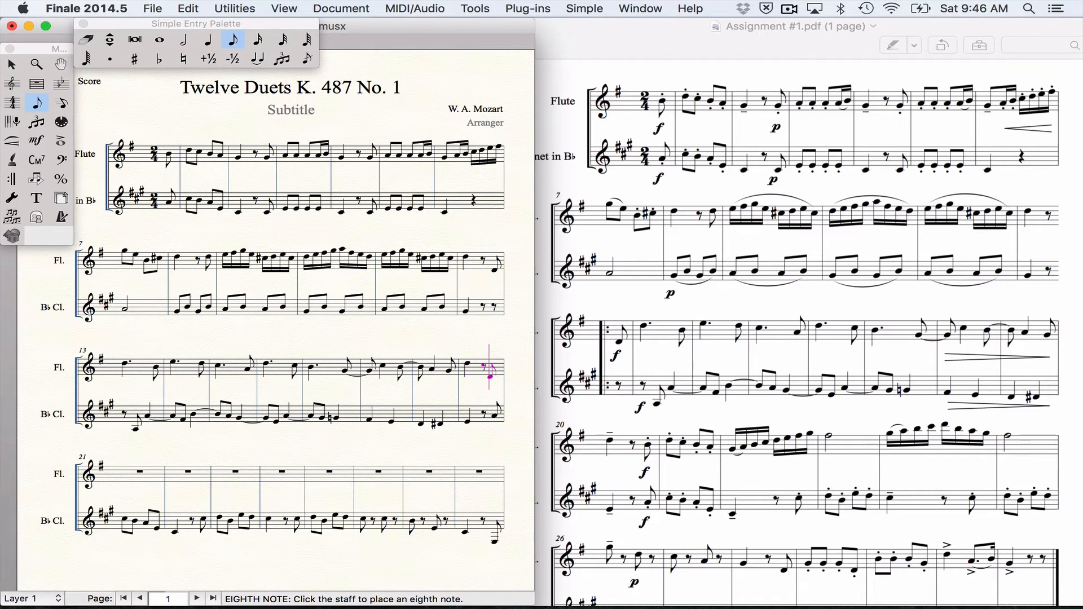
pyautogui.press('Up')
pyautogui.press('Up')
pyautogui.press('Up')
pyautogui.press('Up')
pyautogui.press('Up')
pyautogui.press('Up')
pyautogui.press('Return')
# Step: Fill the flute's measure 21 with descending eighth notes D, C, B and A
pyautogui.press('d')
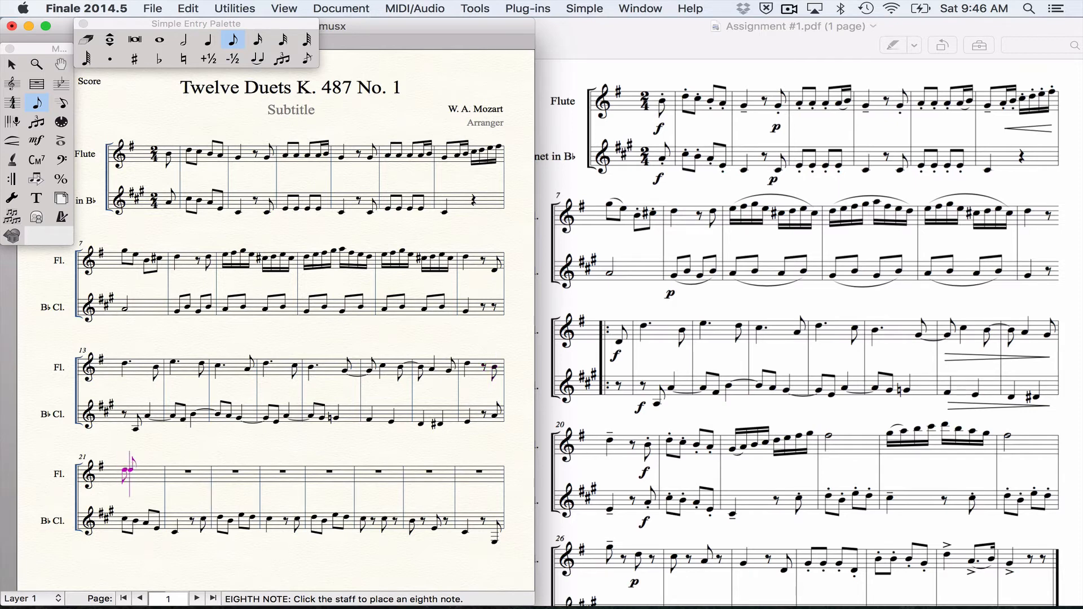
pyautogui.press('c')
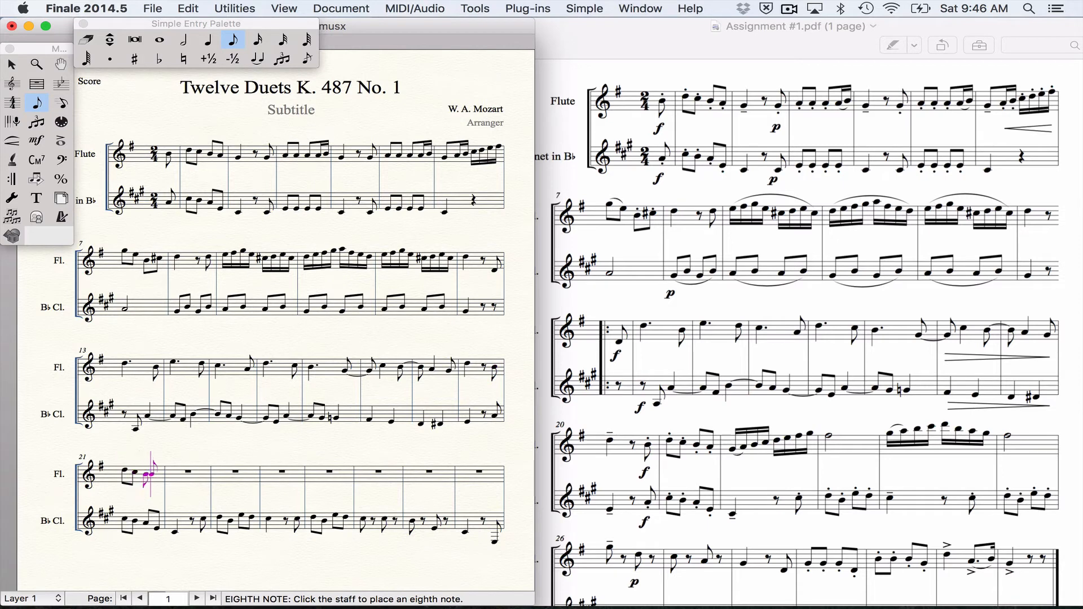
pyautogui.press('b')
# Step: Fill the flute's measure 22 with sixteenth notes rising from G to the G an octave above, and measure 23 with a half-note F
pyautogui.press('3')
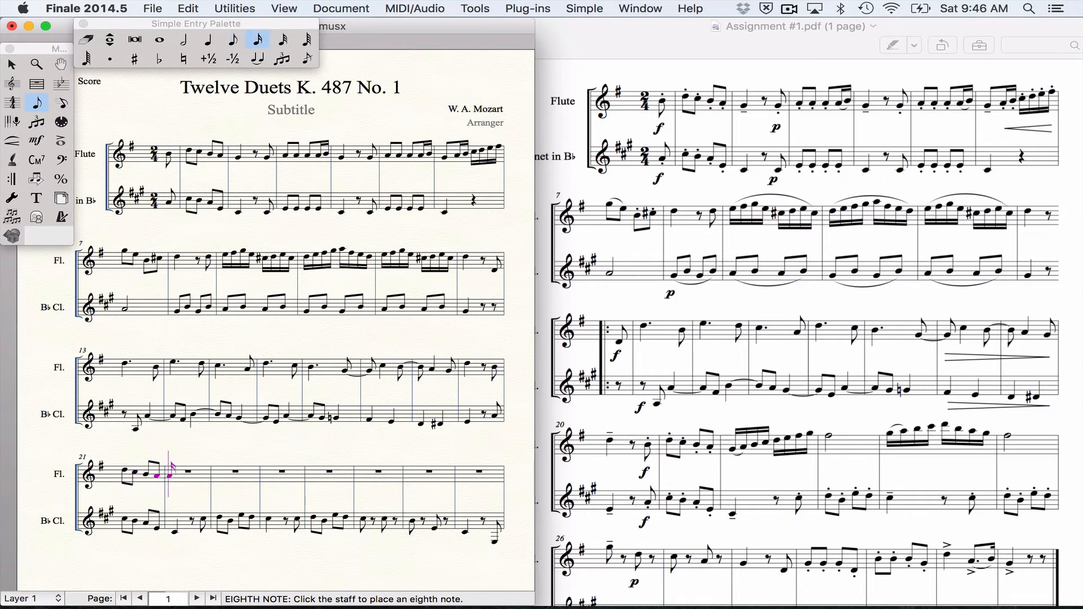
pyautogui.press('g')
pyautogui.press('a')
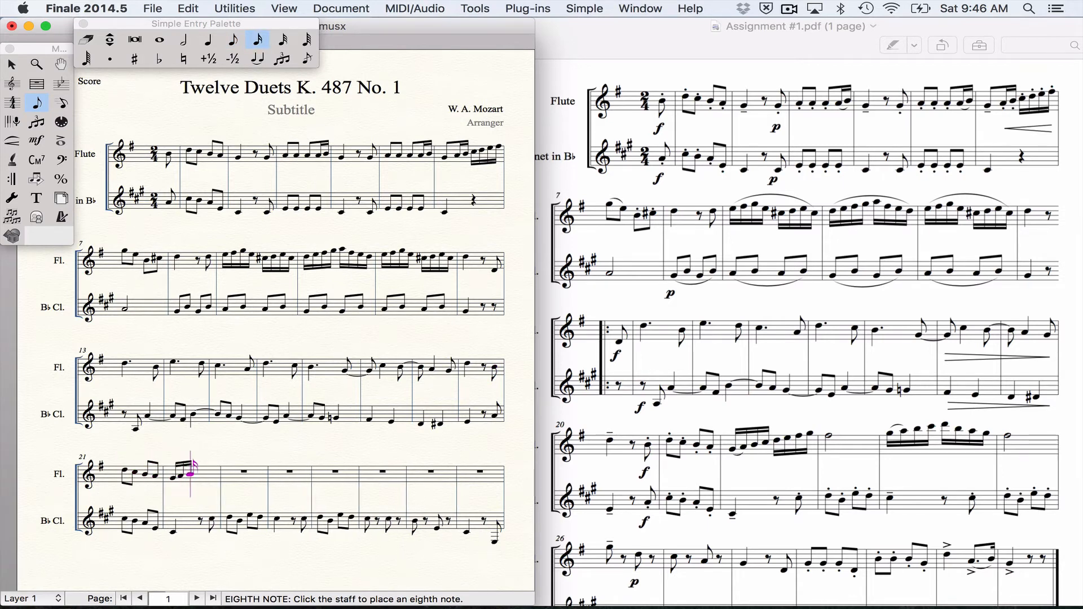
pyautogui.press('b')
pyautogui.press('c')
pyautogui.press('d')
pyautogui.press('e')
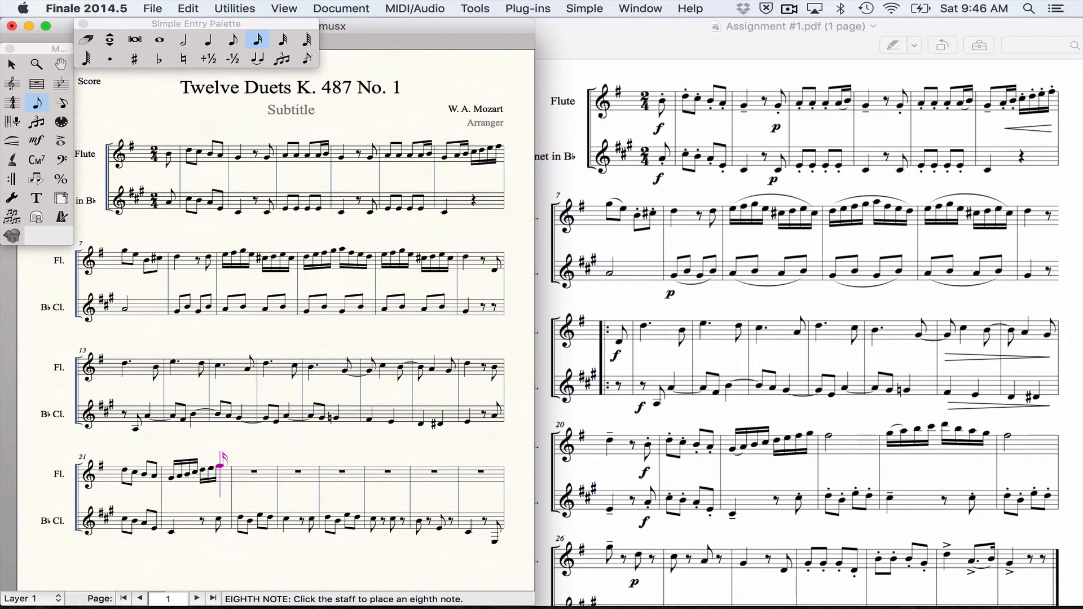
pyautogui.press('f')
pyautogui.press('g')
pyautogui.press('6')
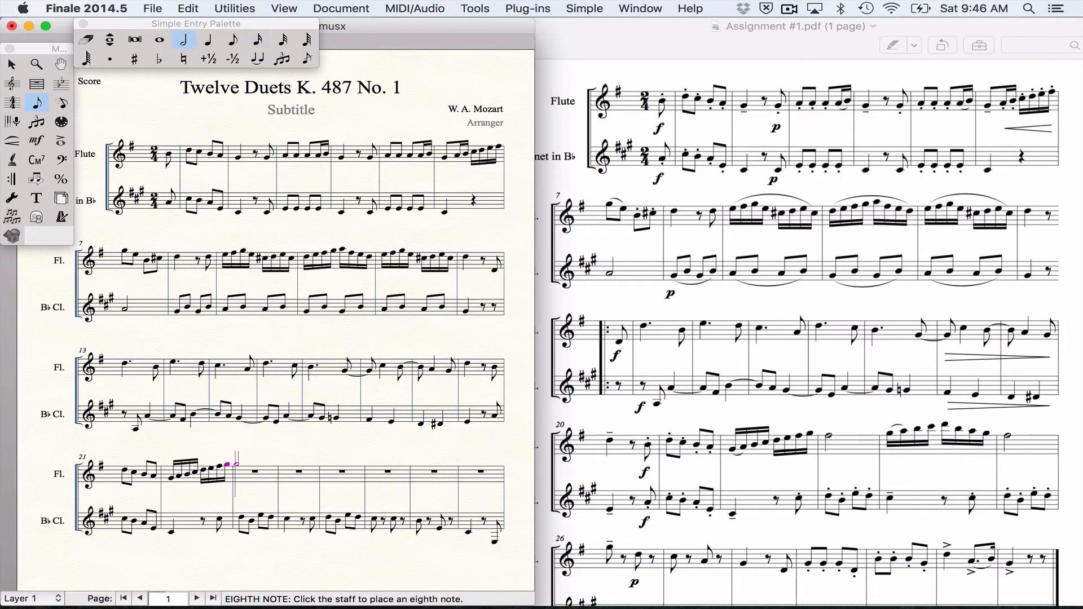
pyautogui.press('f')
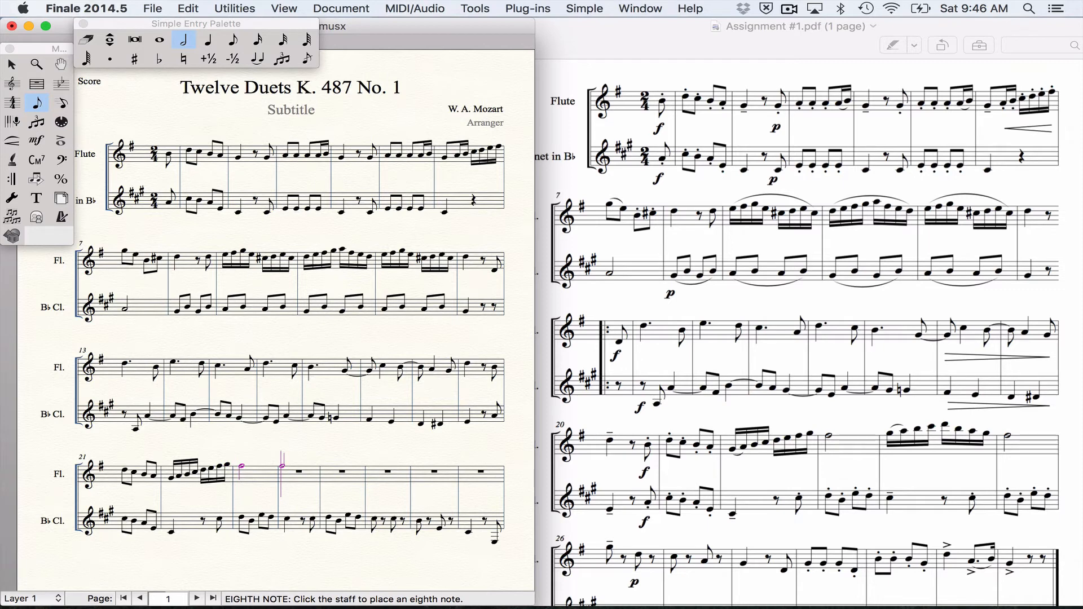
# Step: Fill the flute's measure 24 with sixteenth notes G, A, B, C, D, B, A and G, and measure 25 with a half-note F
pyautogui.press('3')
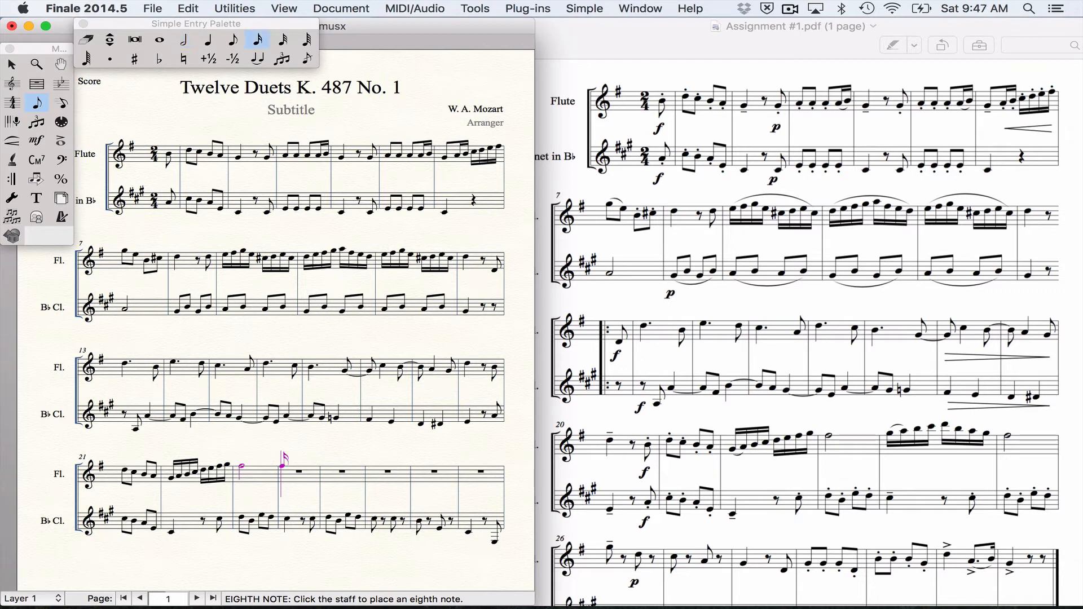
pyautogui.press('g')
pyautogui.press('a')
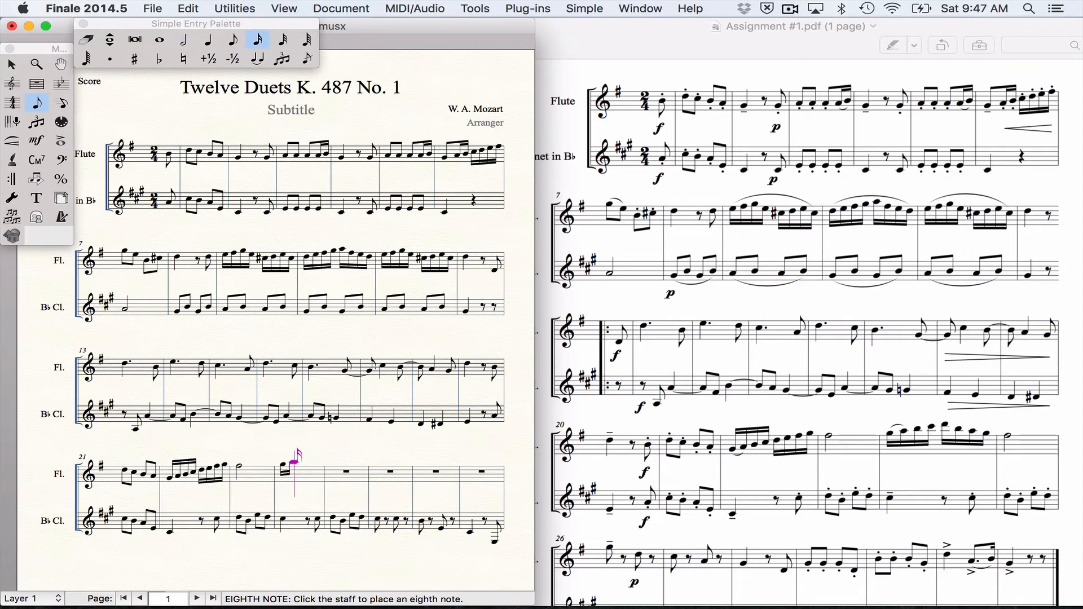
pyautogui.press('b')
pyautogui.press('c')
pyautogui.press('d')
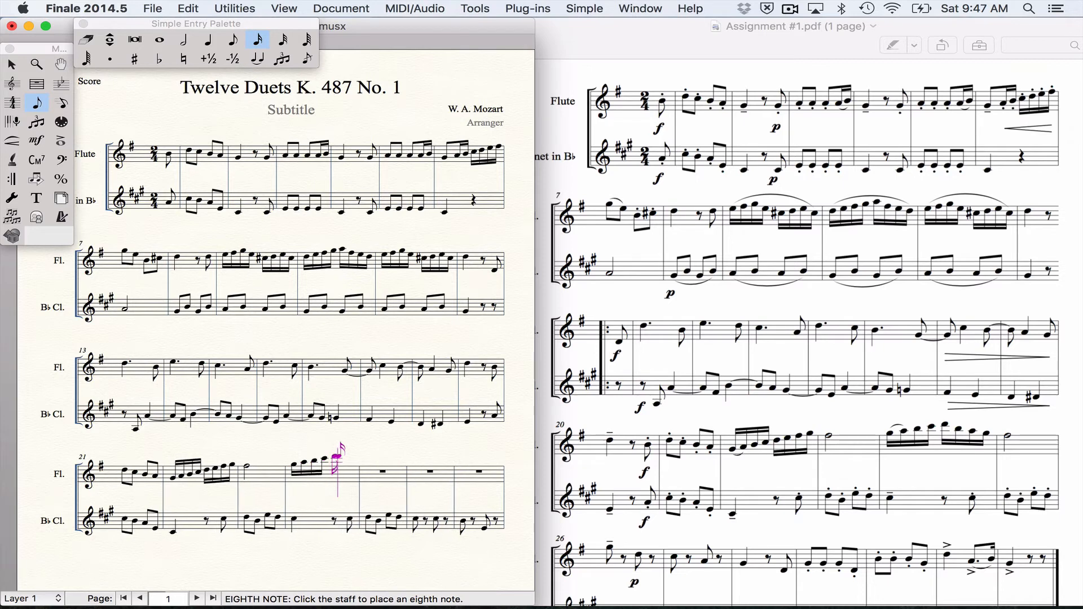
pyautogui.press('c')
pyautogui.press('b')
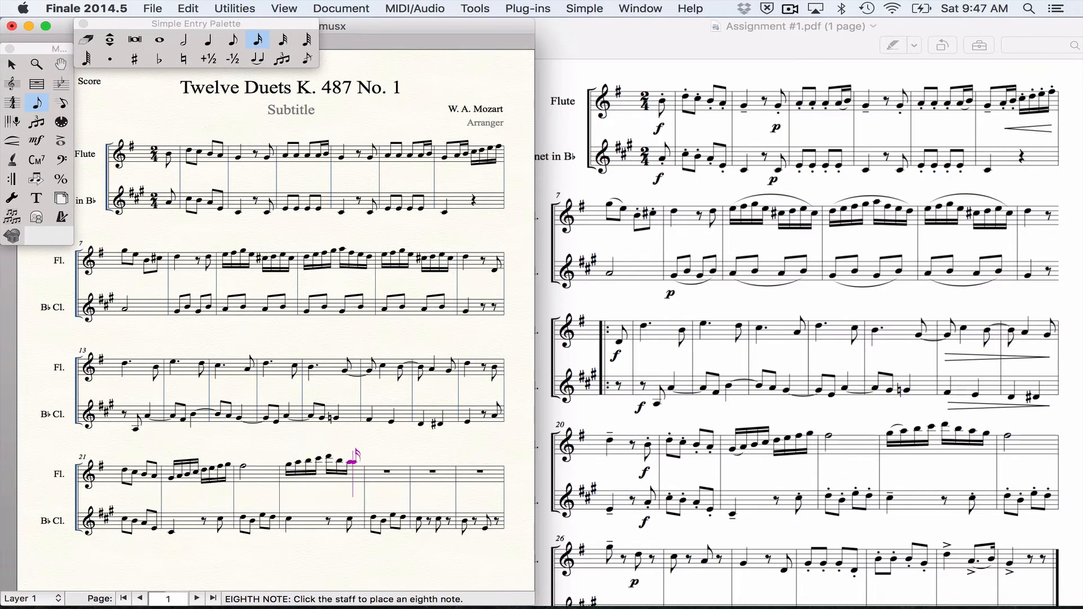
pyautogui.press('a')
pyautogui.press('6')
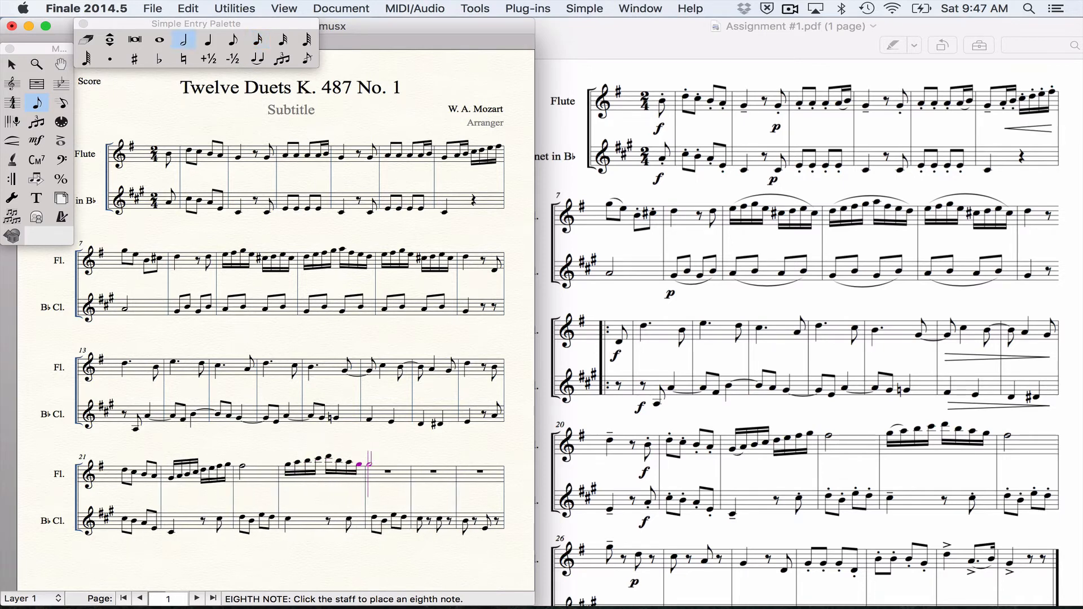
pyautogui.press('e')
# Step: Fill the flute's measures 26 and 27 with alternating eighth notes and eighth rests, matching the assignment PDF
pyautogui.press('4')
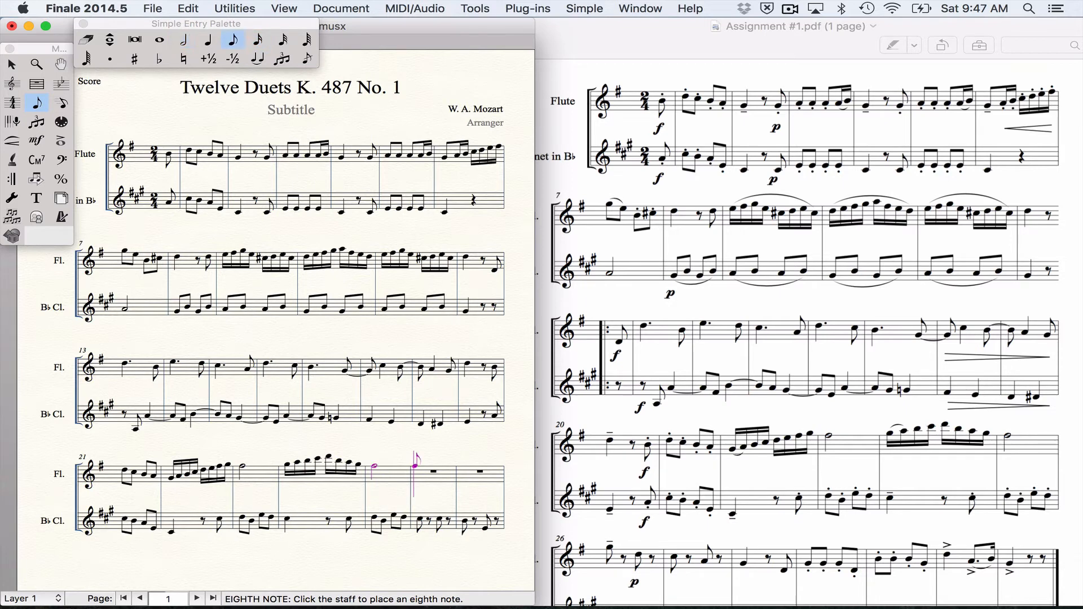
pyautogui.press('e')
pyautogui.press('Delete')
pyautogui.press('d')
pyautogui.press('Tab')
pyautogui.press('c')
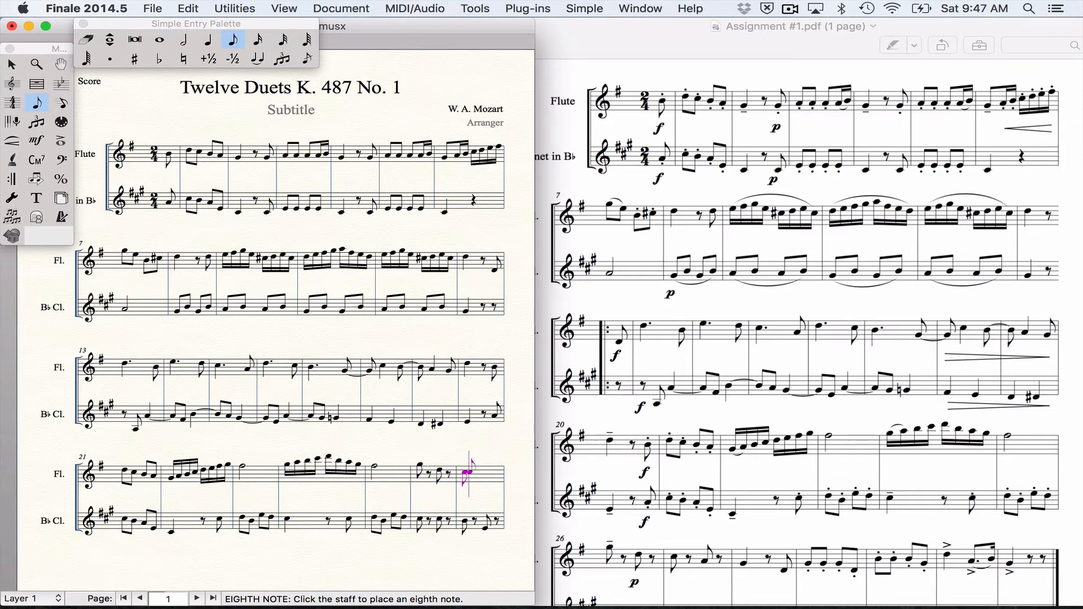
pyautogui.press('Tab')
pyautogui.press('Tab')
# Step: Fill the flute's measure 28 with a quarter-note G, an eighth rest and an eighth-note low D
pyautogui.press('5')
pyautogui.press('g')
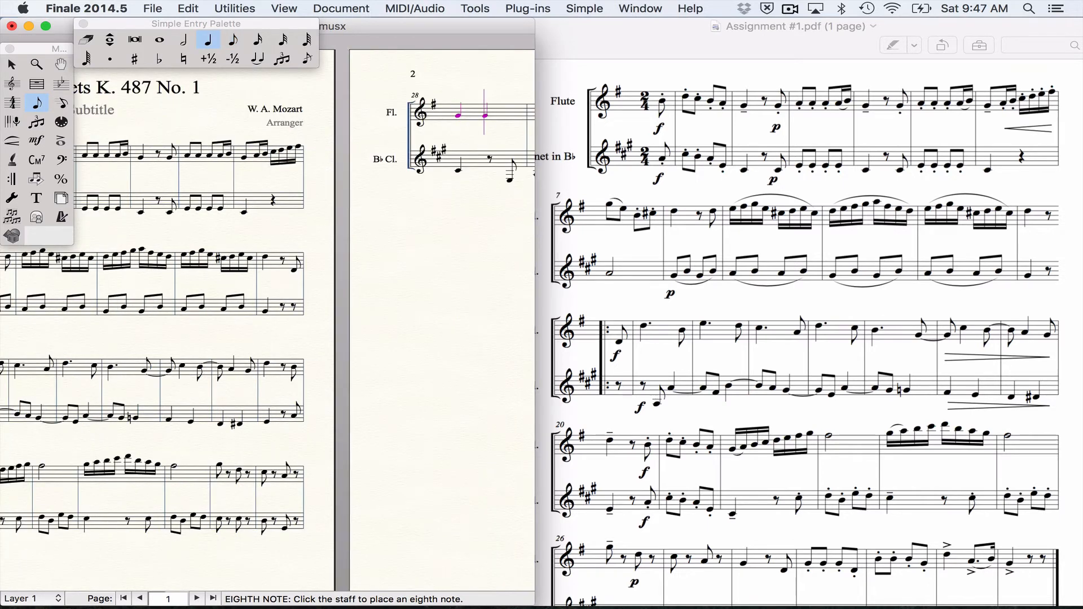
pyautogui.press('4')
pyautogui.press('Tab')
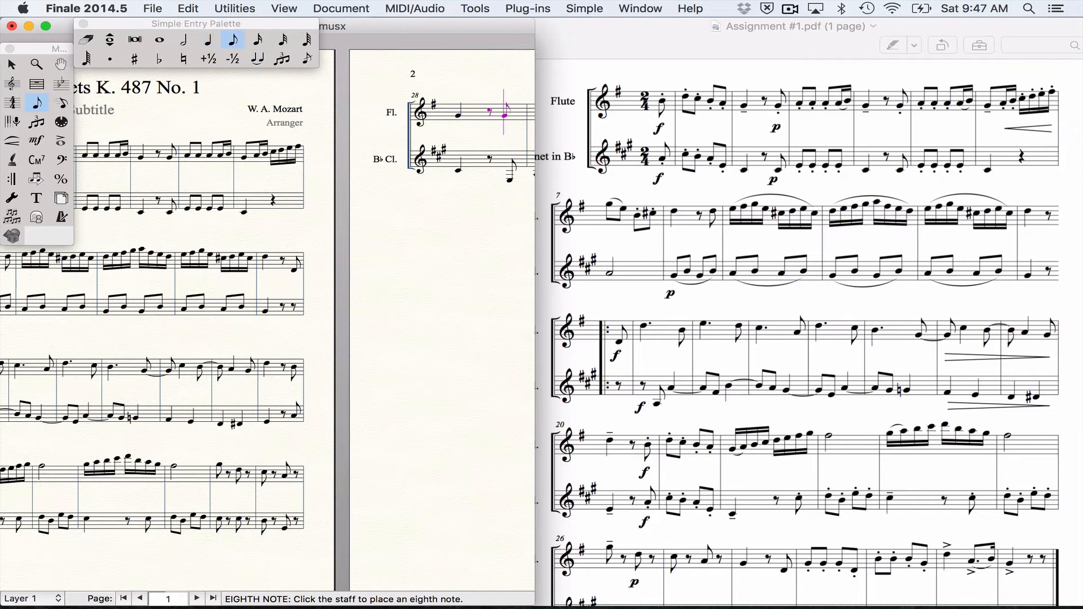
pyautogui.press('d')
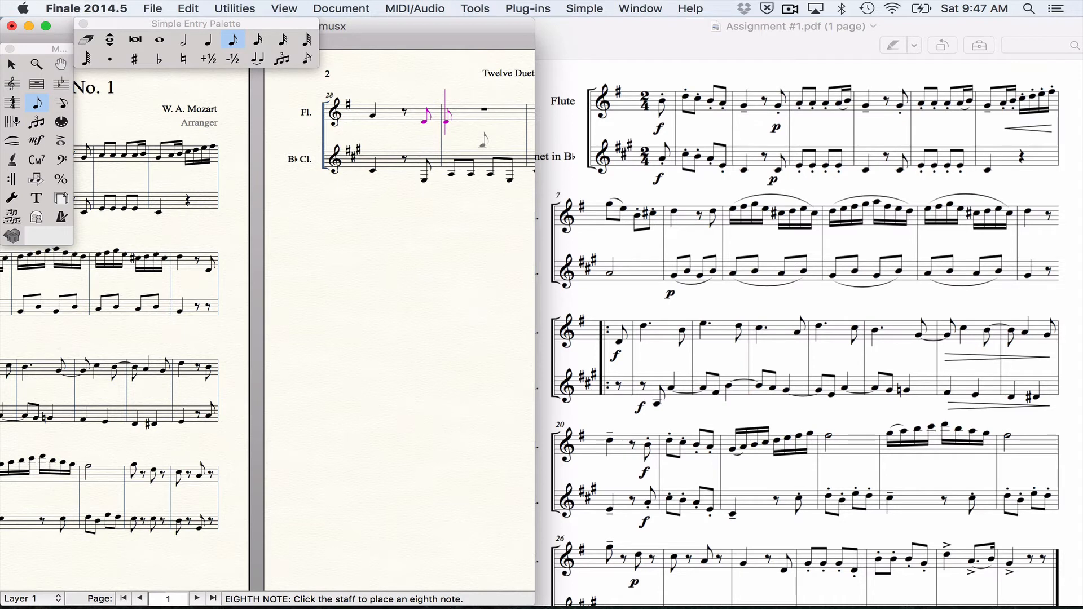
# Step: Fill the flute's measure 29 with three eighth-note Gs and an eighth-note low D
pyautogui.press('g')
pyautogui.press('g')
pyautogui.press('g')
pyautogui.press('d')
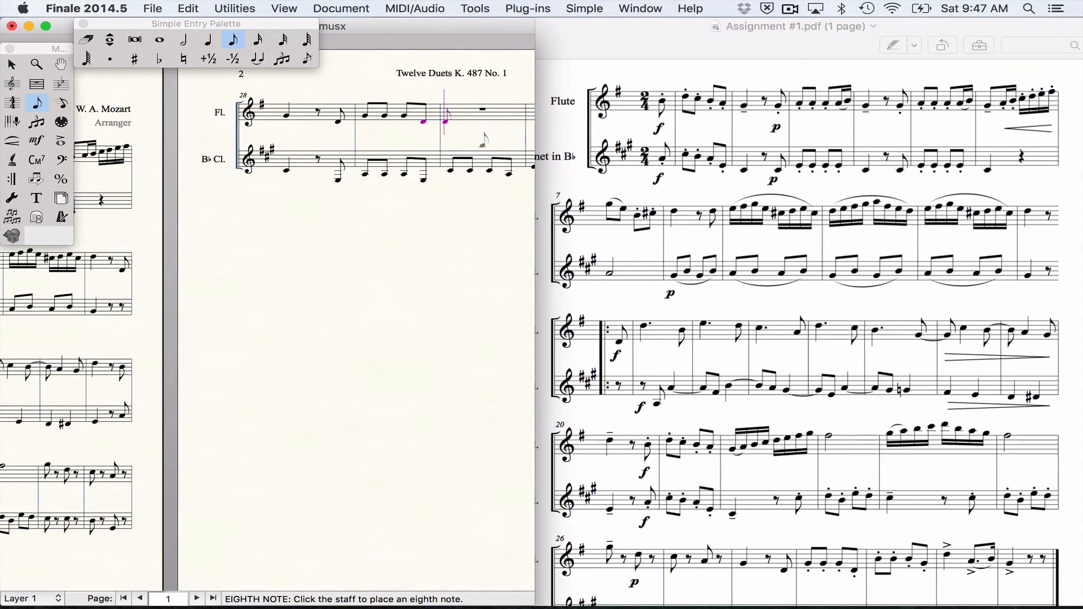
# Step: Fill the flute's measure 30 with three eighth-note Bs and an eighth-note G, matching the assignment PDF
pyautogui.press('c')
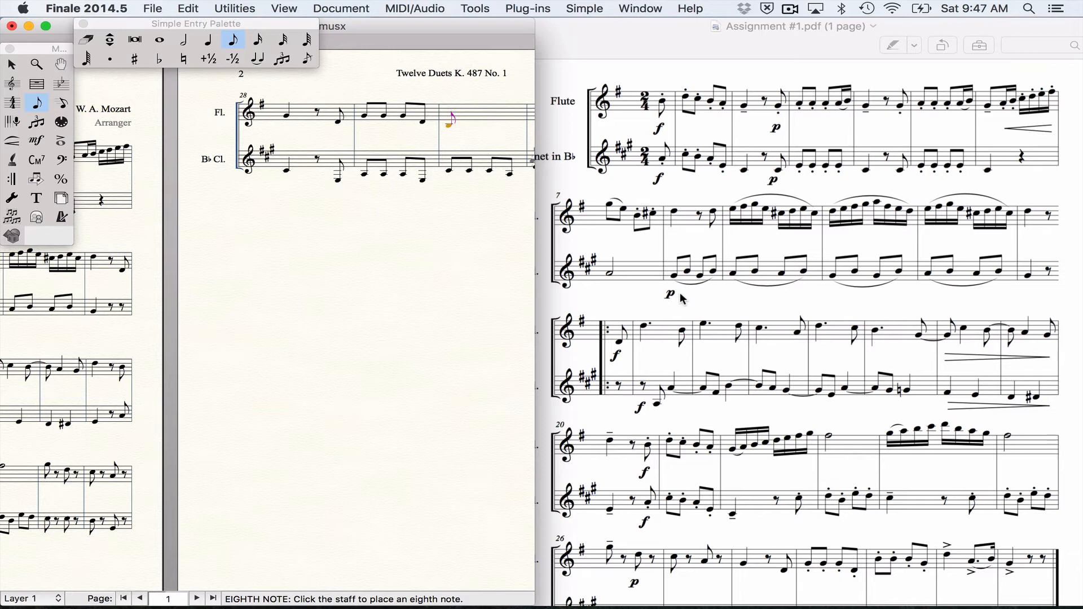
pyautogui.hotkey('shift', 'Up')
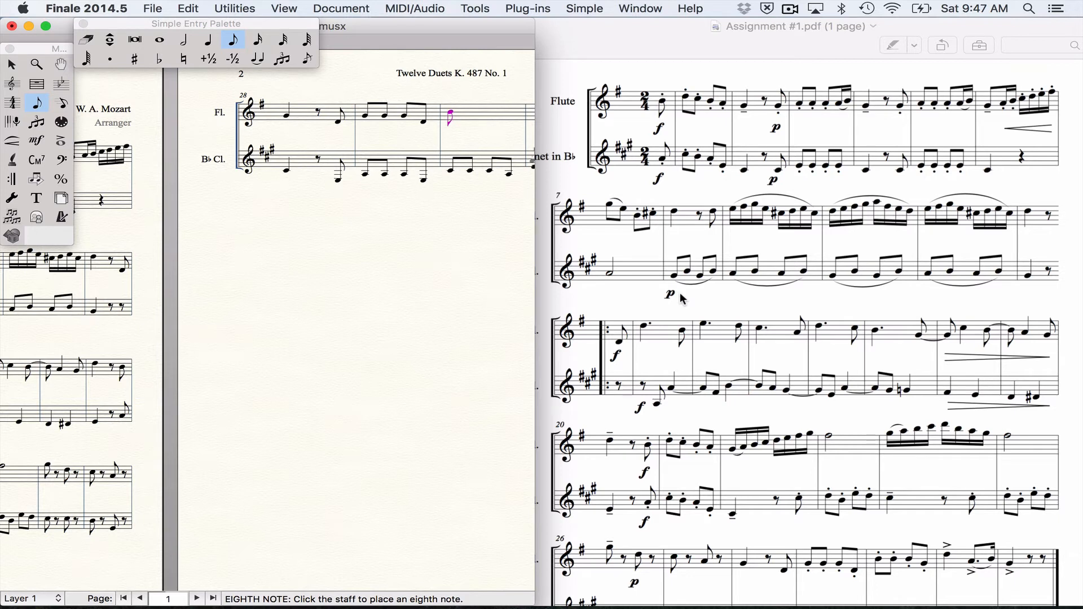
pyautogui.press('b')
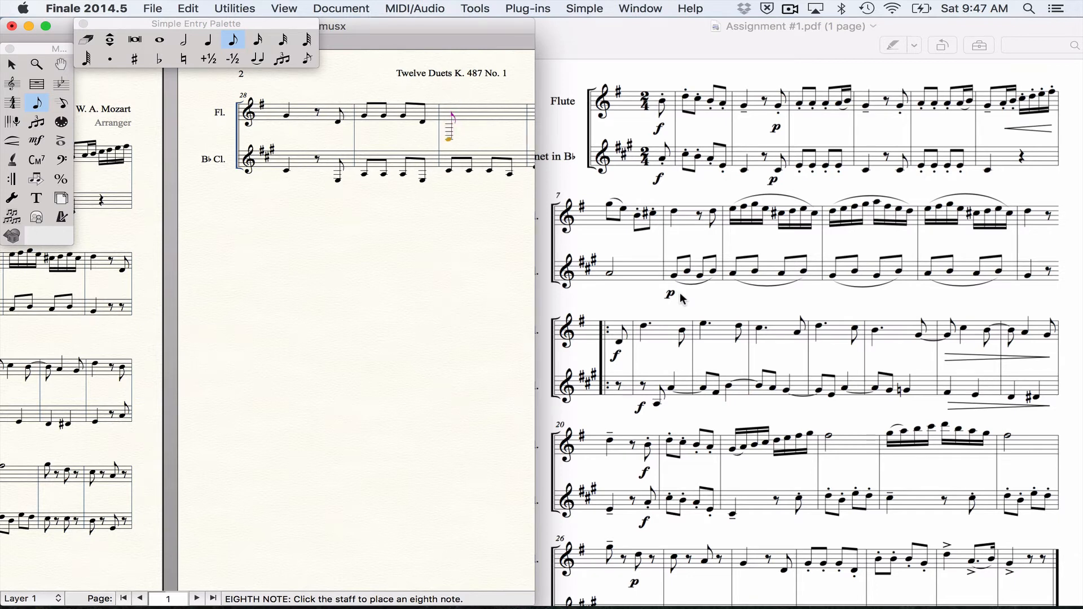
pyautogui.hotkey('shift', 'Up')
pyautogui.press('d')
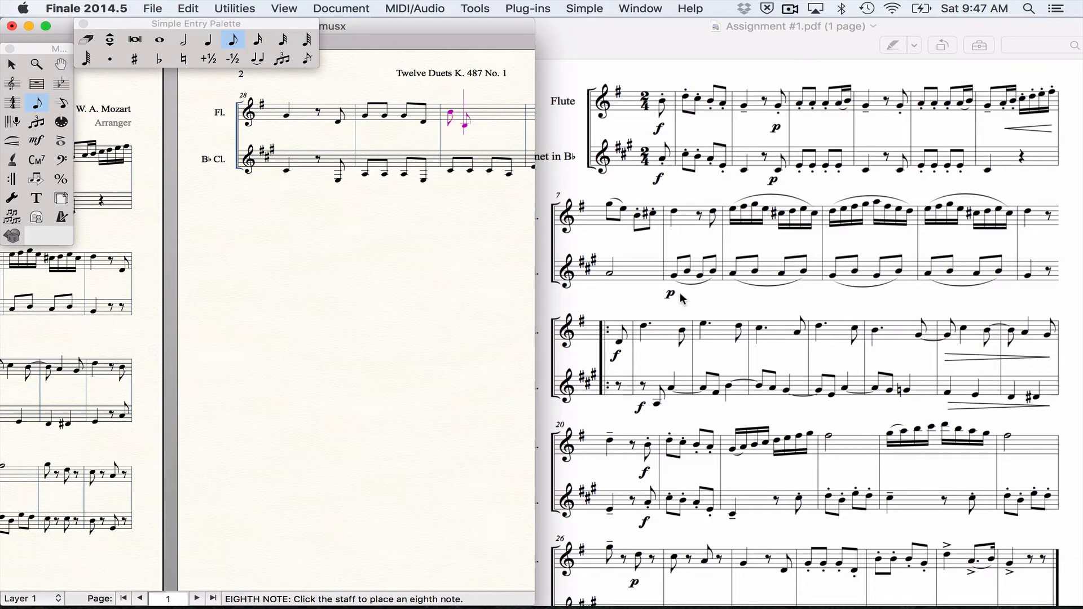
pyautogui.hotkey('shift', 'Up')
pyautogui.press('b')
pyautogui.press('b')
pyautogui.press('g')
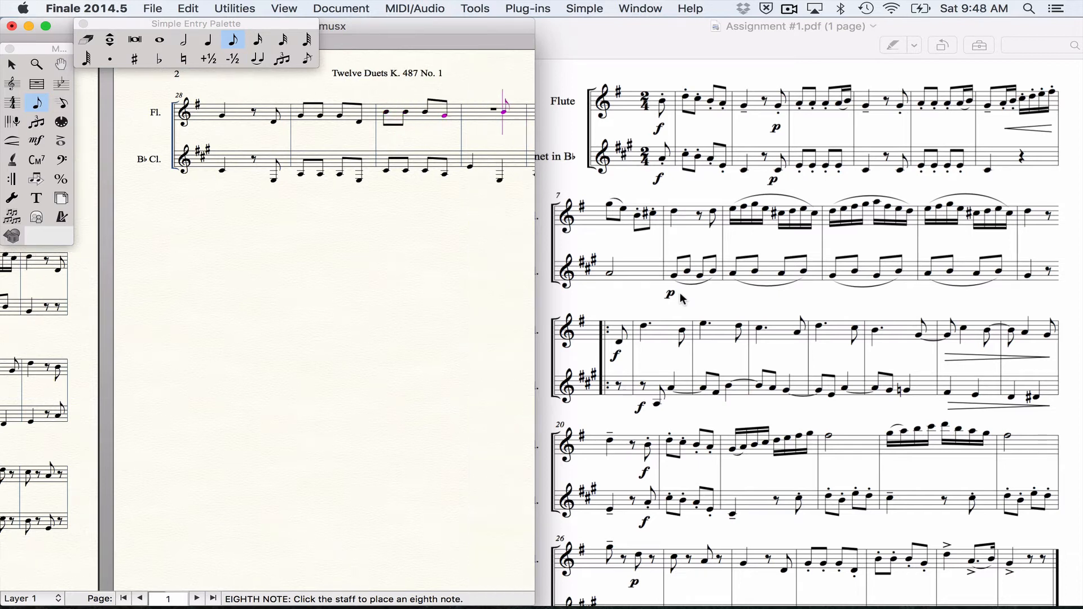
# Step: Start the flute's measure 31 with a quarter-note D in the upper octave
pyautogui.press('5')
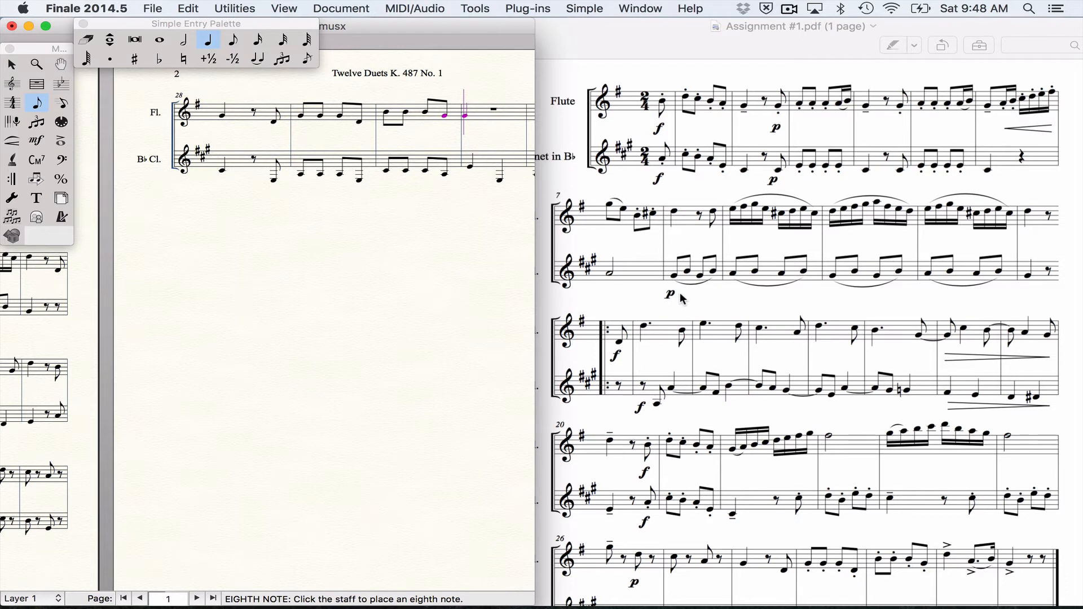
pyautogui.press('d')
pyautogui.press('Left')
pyautogui.hotkey('shift', 'Up')
pyautogui.press('d')
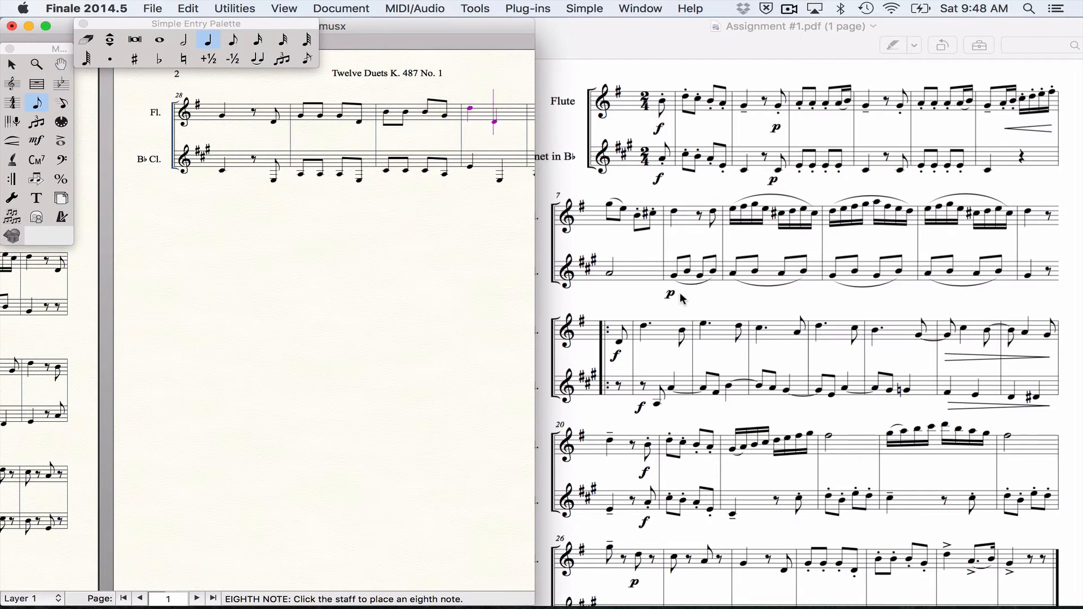
pyautogui.hotkey('shift', 'Up')
pyautogui.press('a')
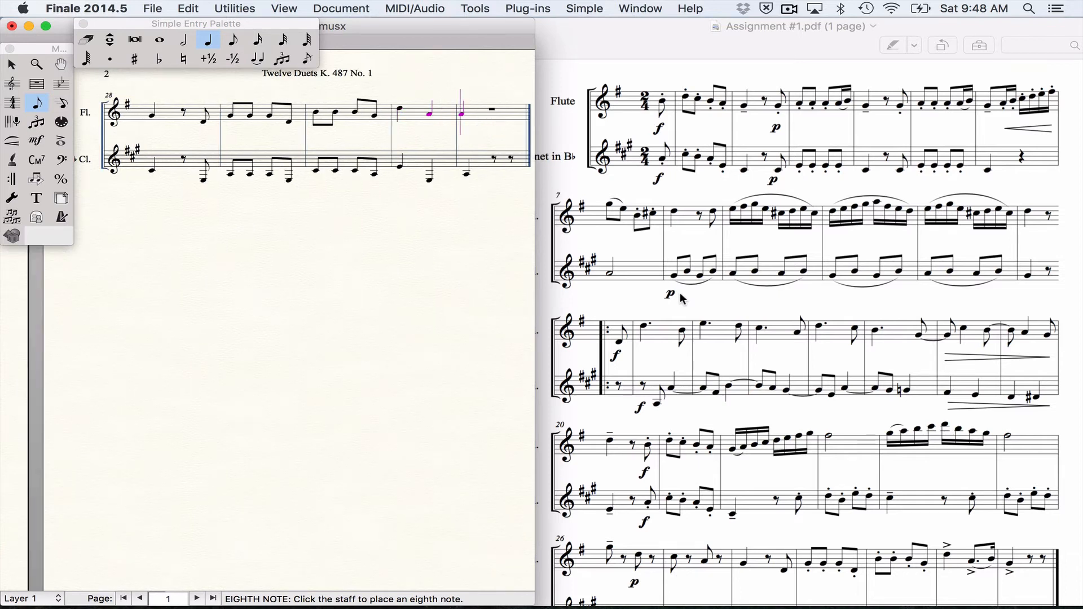
pyautogui.press('Left')
pyautogui.press('BackSpace')
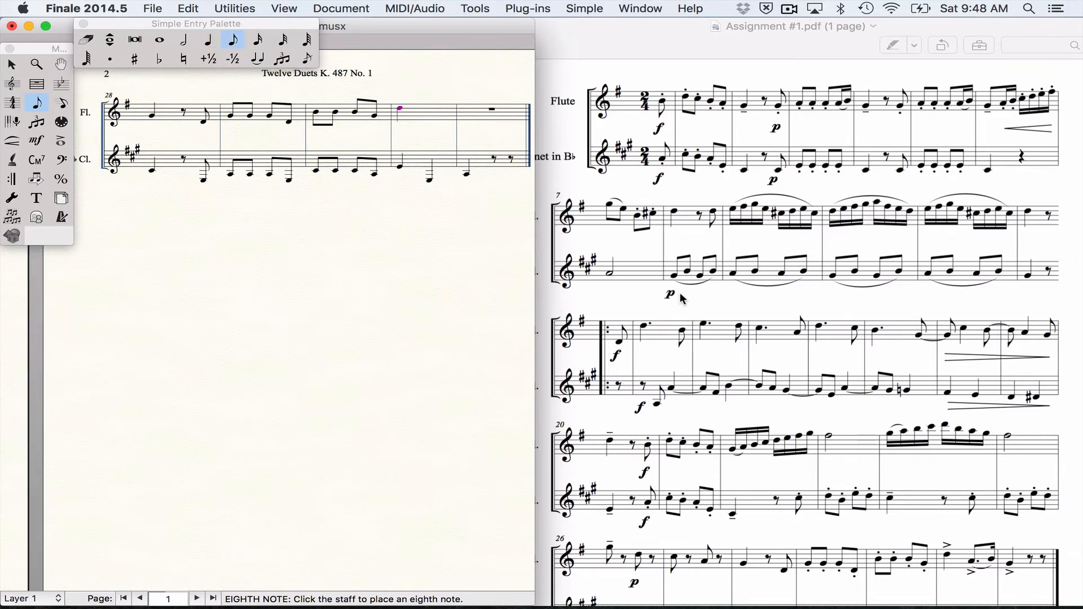
# Step: Complete the flute's measure 31 with a dotted eighth-note A and a sixteenth-note B
pyautogui.press('a')
pyautogui.press('a')
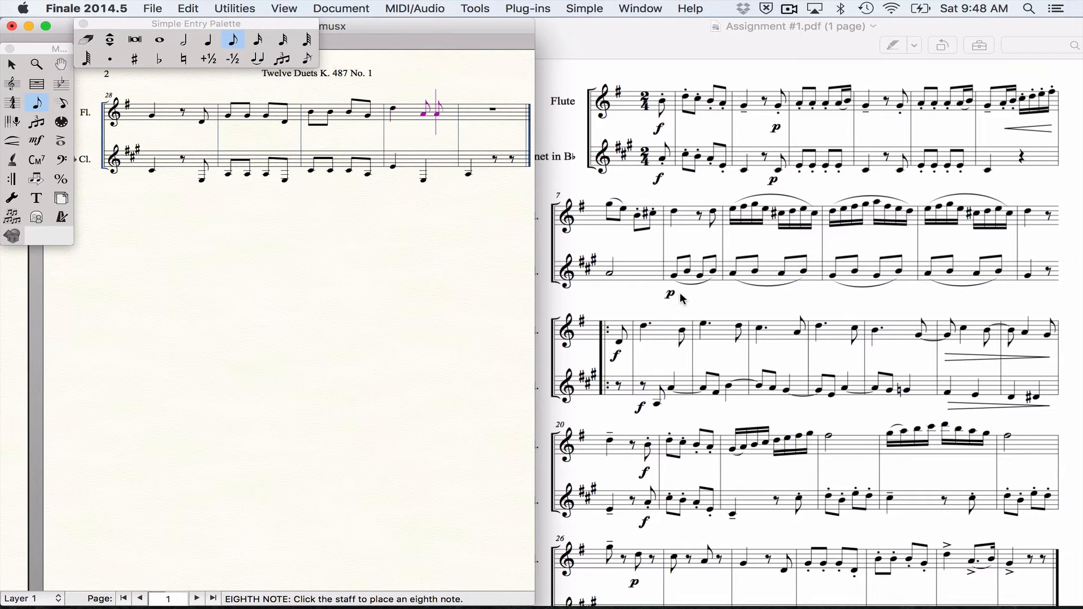
pyautogui.press('.')
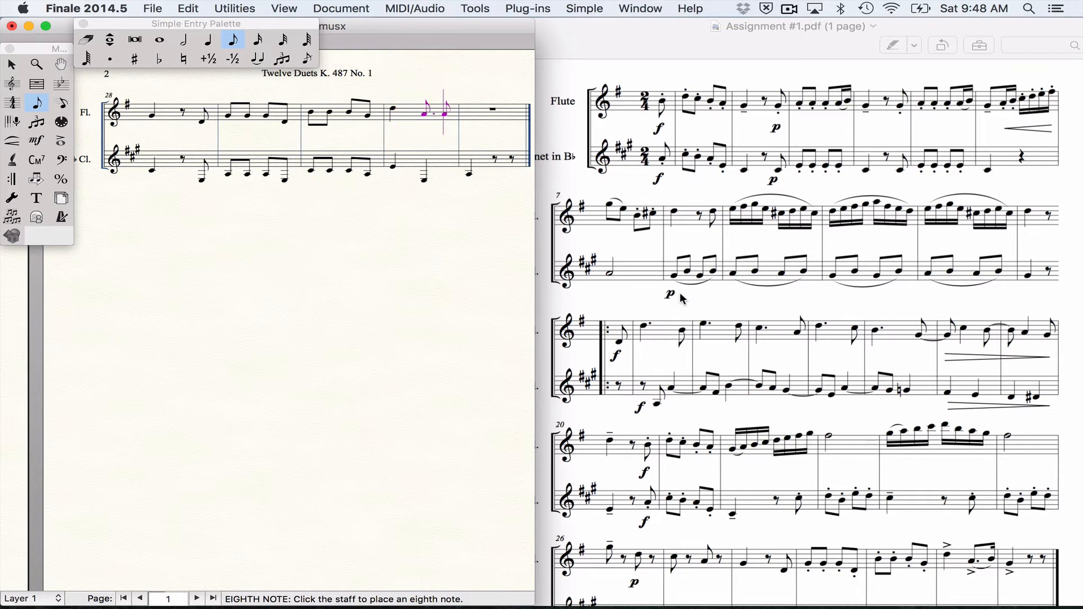
pyautogui.press('3')
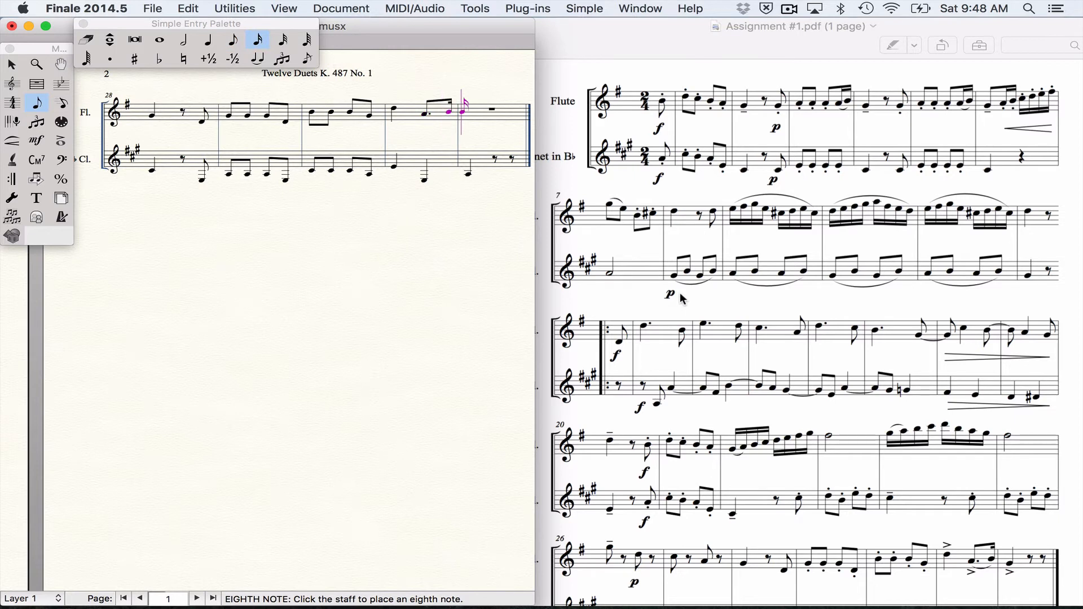
# Step: Fill the flute's final measure 32 with a quarter-note G and two eighth rests
pyautogui.press('5')
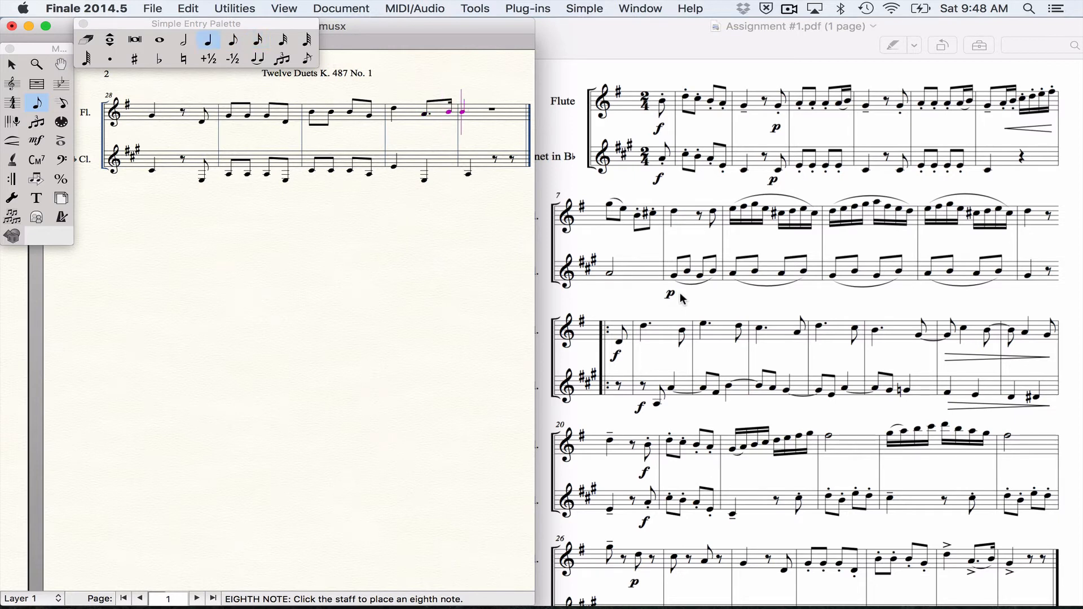
pyautogui.press('g')
pyautogui.press('4')
pyautogui.press('r')
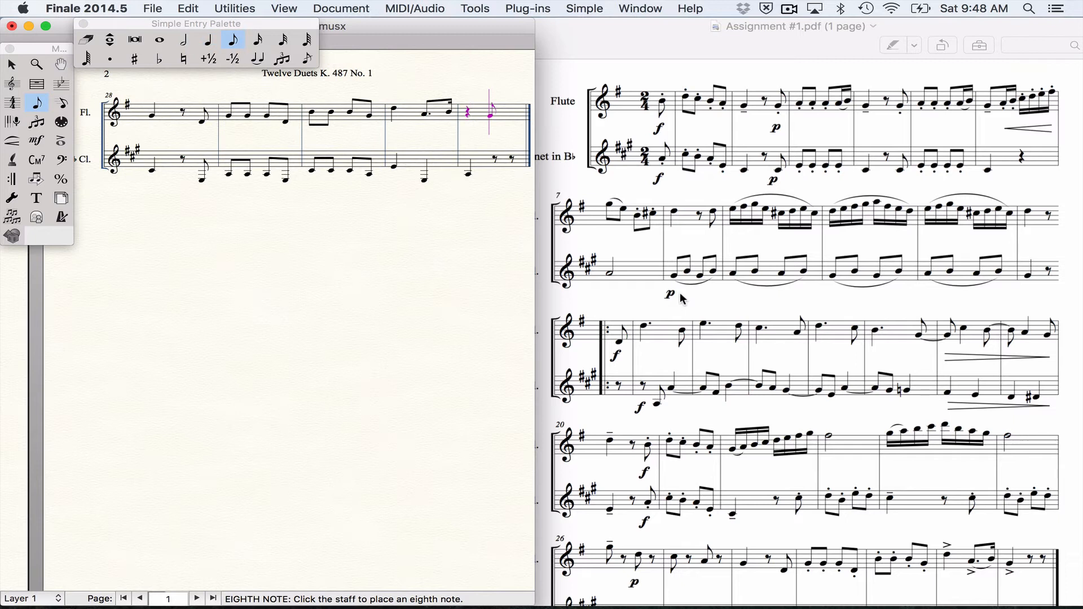
pyautogui.press('super+z')
pyautogui.press('0')
pyautogui.press('0')
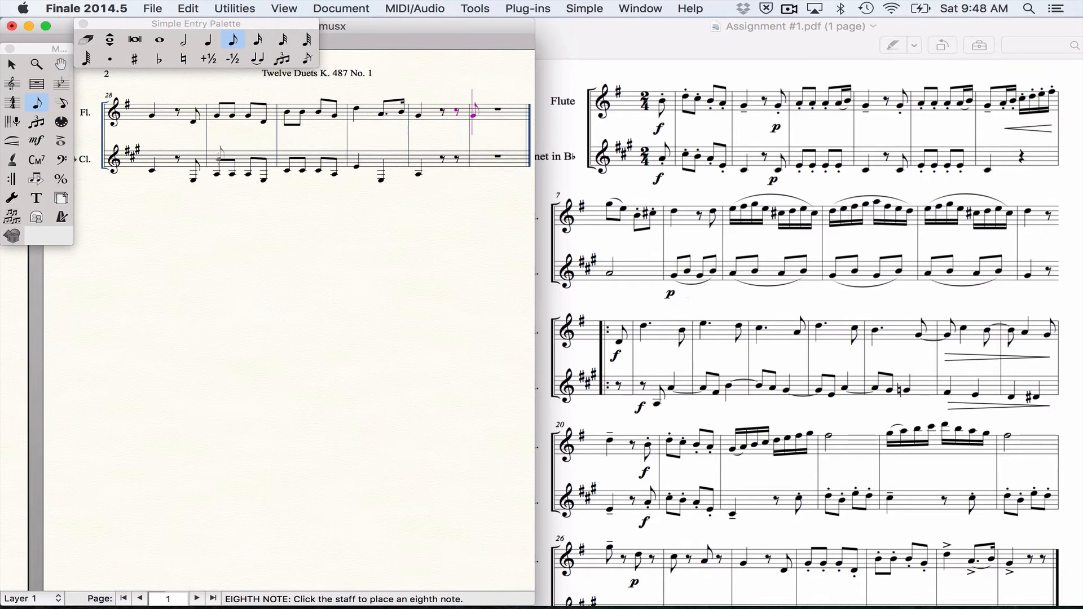
# Step: Delete the extra empty measure at the end of the score
pyautogui.click(11, 66)
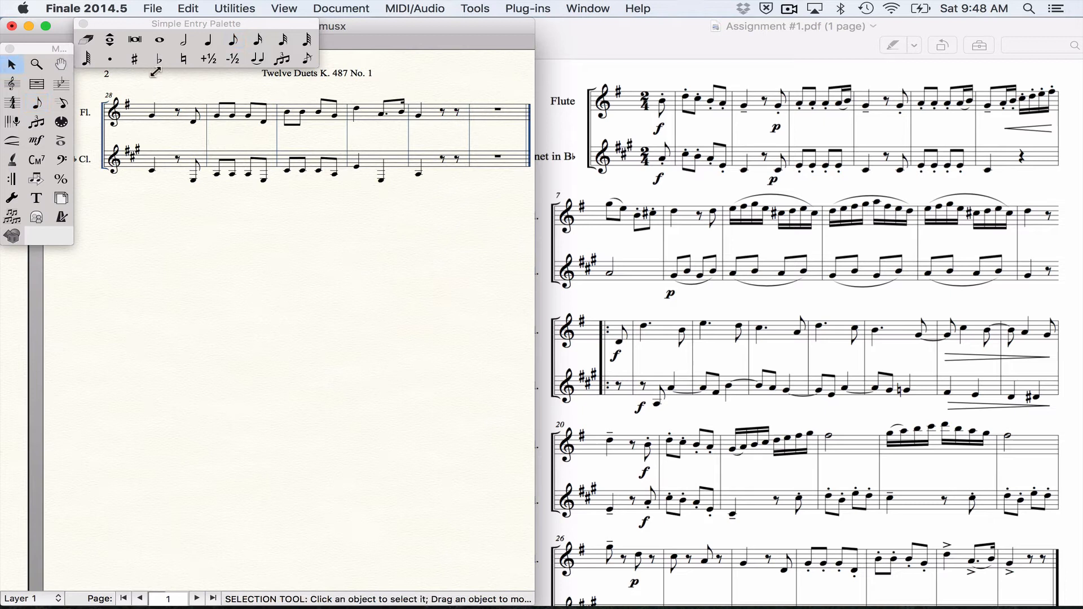
pyautogui.click(500, 117)
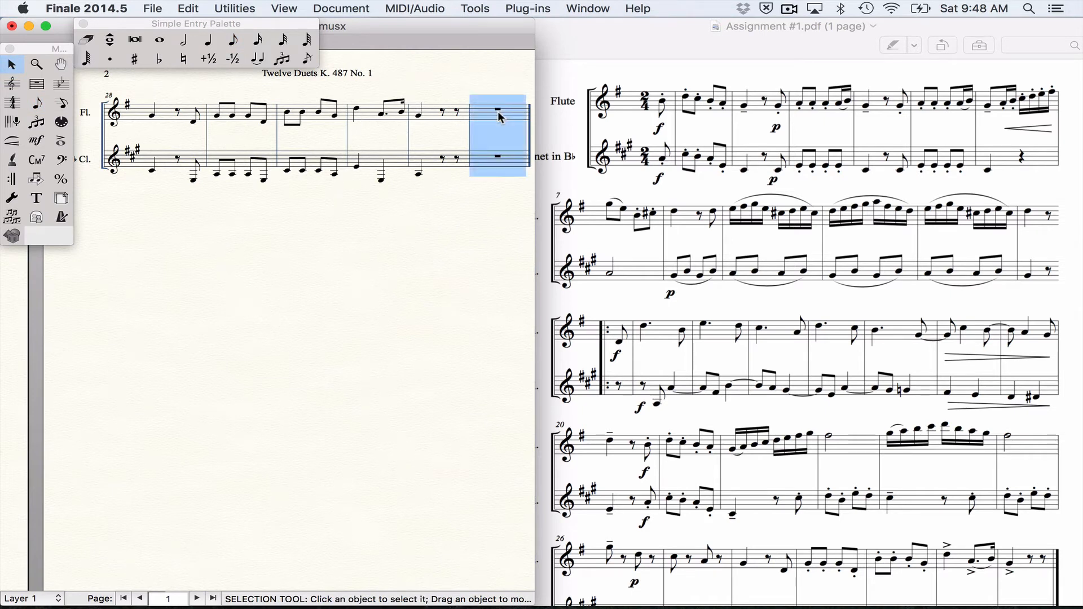
pyautogui.press('Delete')
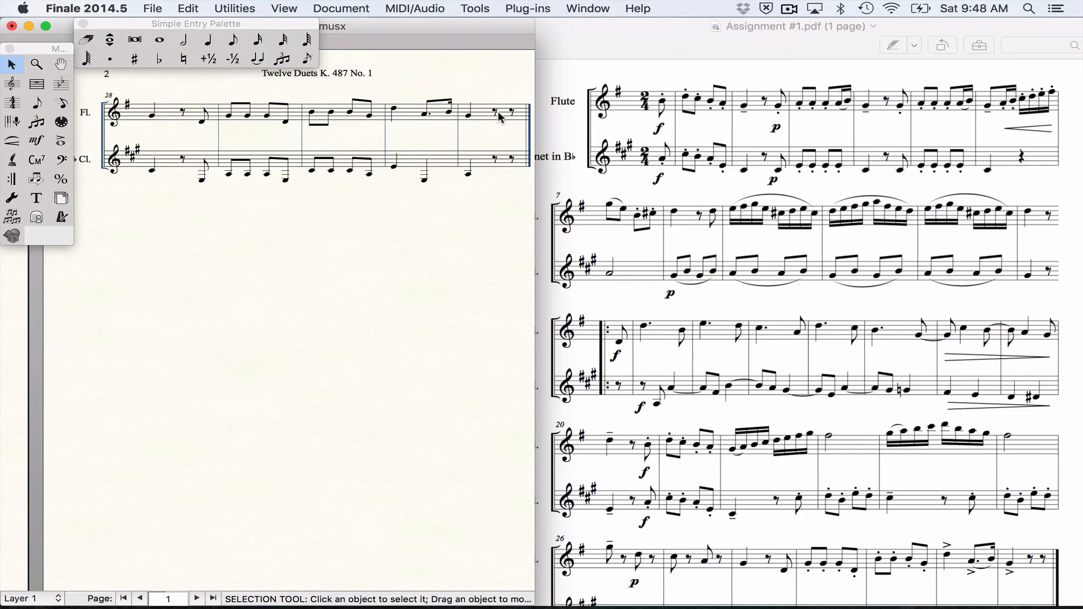
# Step: Move measure 20 down to the start of the fourth system to match the PDF's layout
pyautogui.hscroll(-5, 367, 250)
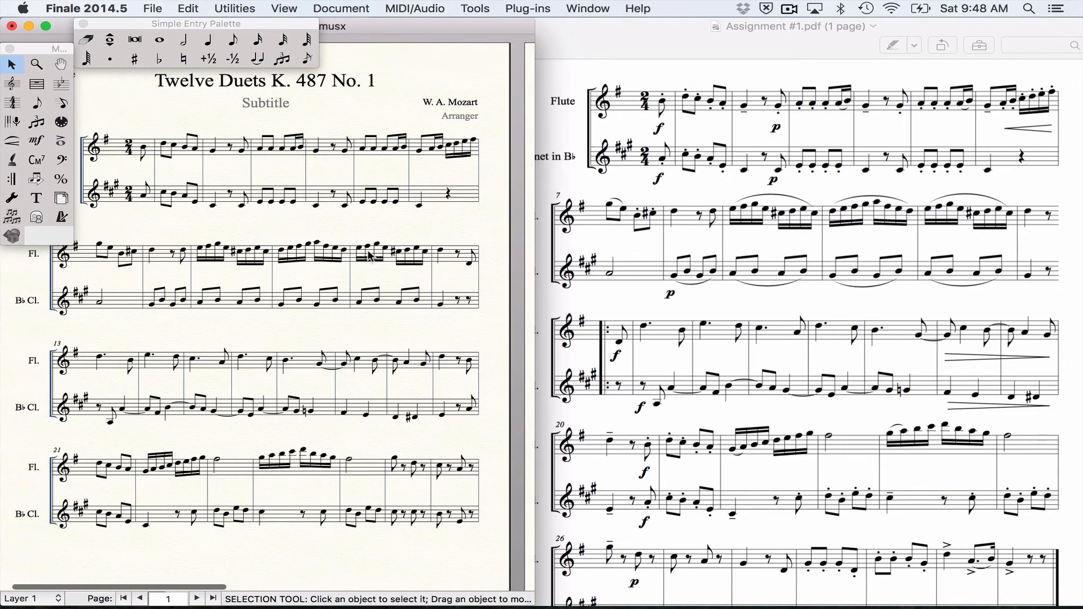
pyautogui.hscroll(4, 367, 249)
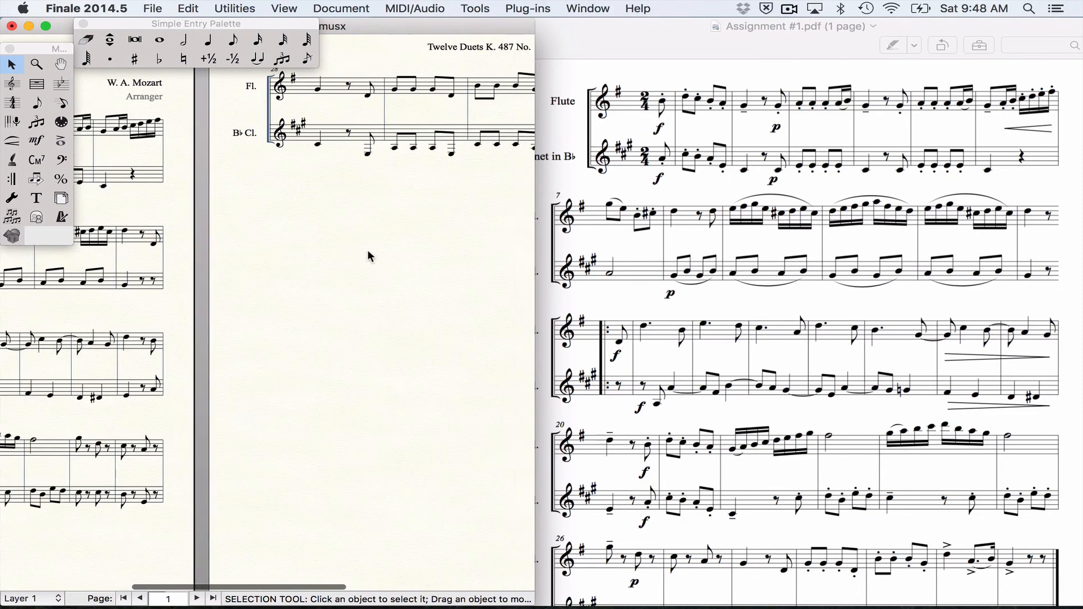
pyautogui.hscroll(-6, 368, 251)
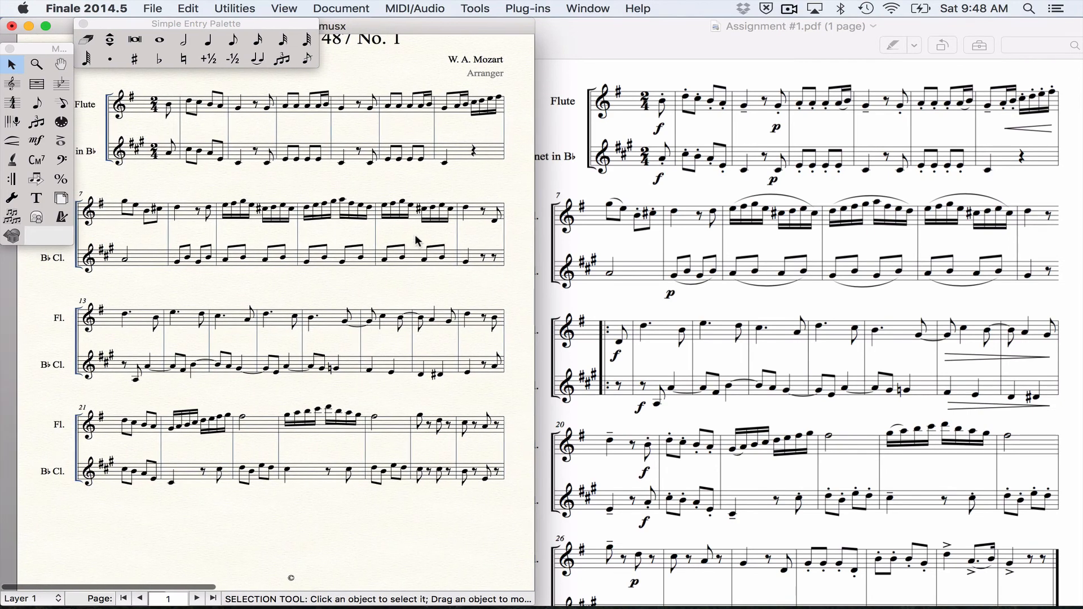
pyautogui.scroll(2, 417, 241)
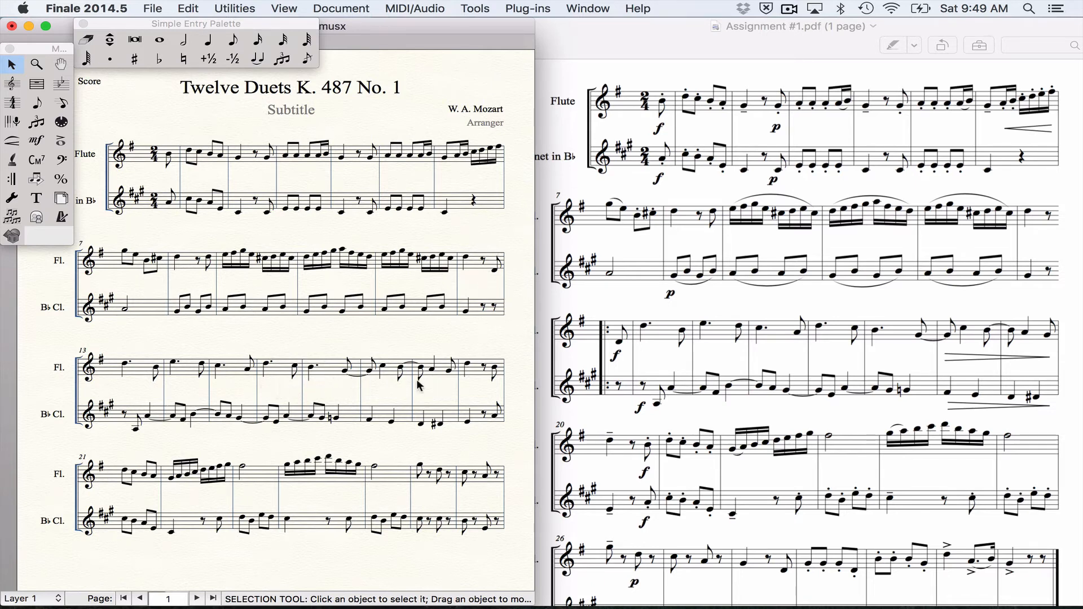
pyautogui.scroll(-2, 418, 385)
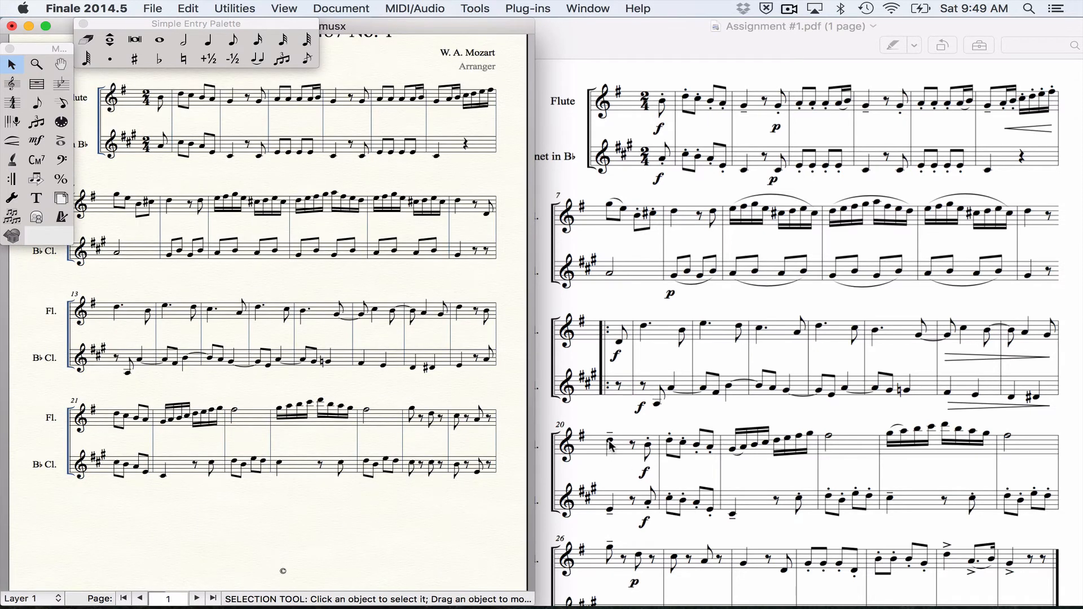
pyautogui.click(473, 311)
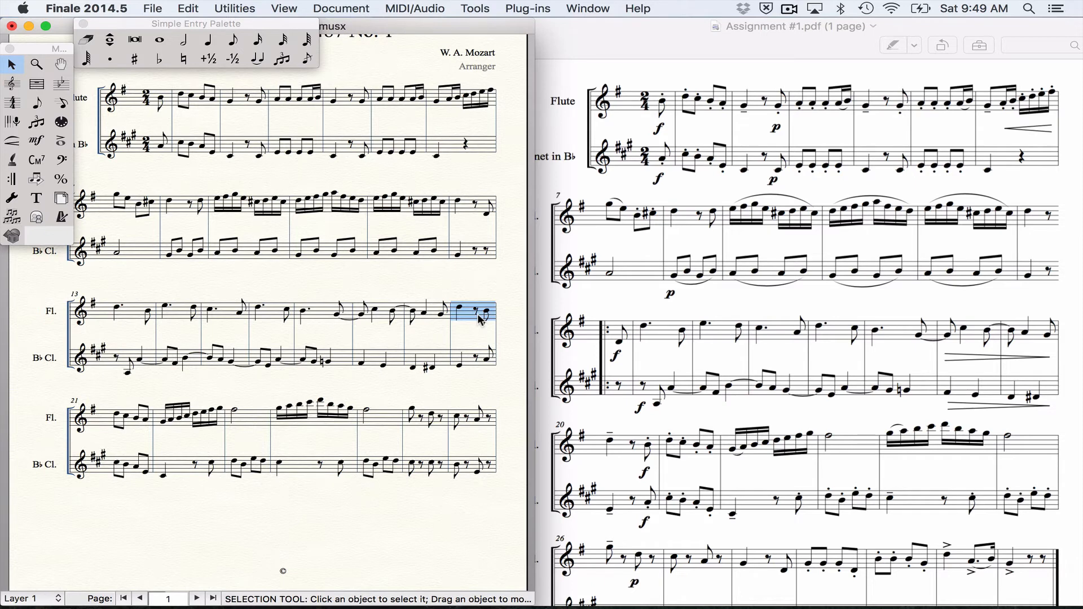
pyautogui.press('Down')
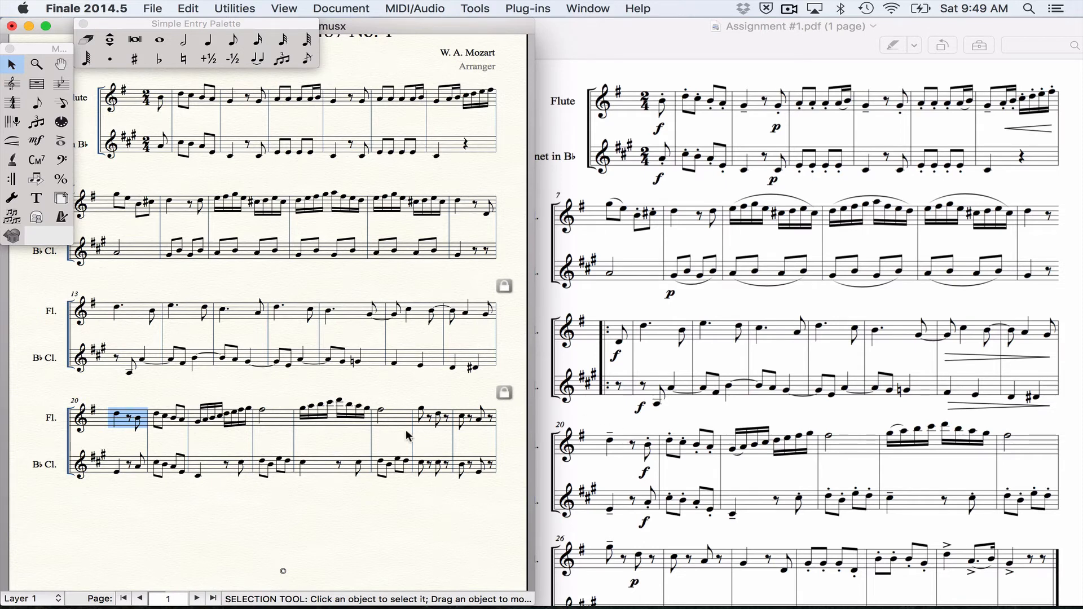
# Step: Move measure 26 down to the start of the last system on the second page, as in the PDF
pyautogui.scroll(-2, 731, 494)
pyautogui.scroll(-1, 733, 496)
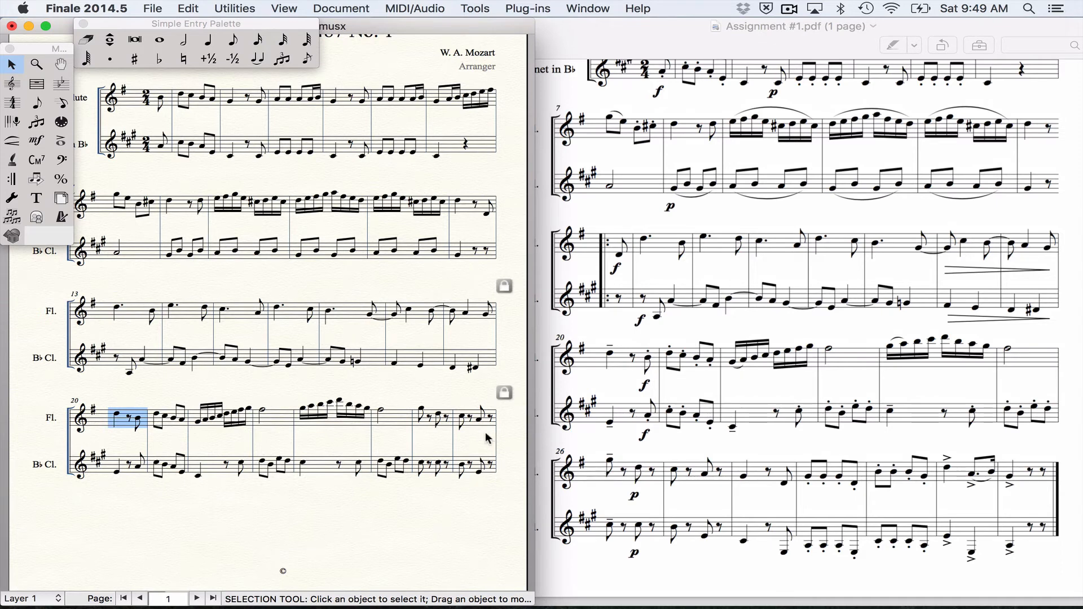
pyautogui.click(429, 422)
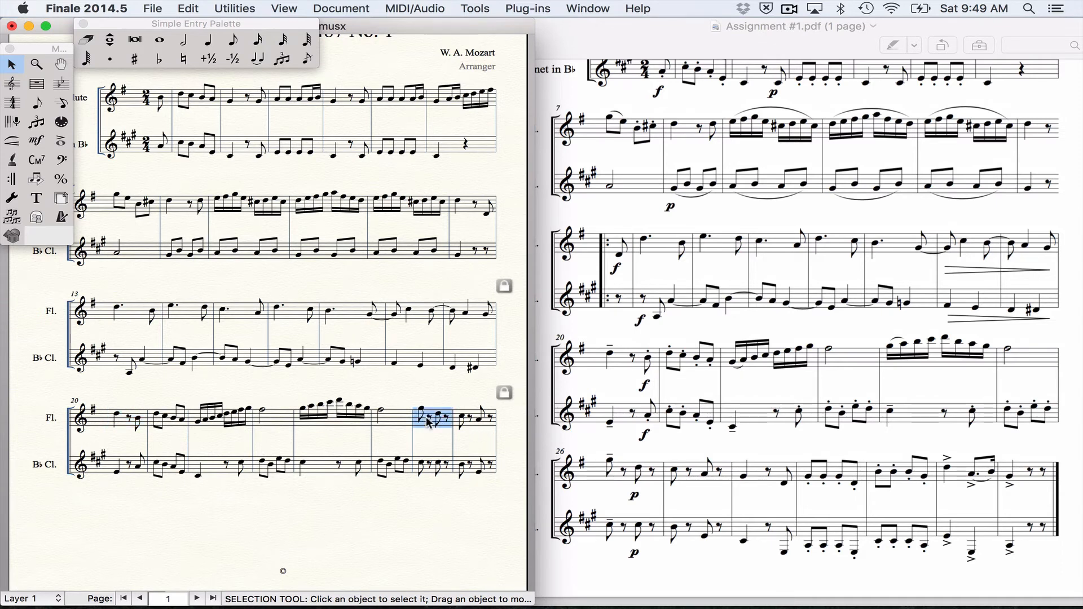
pyautogui.press('BackSpace')
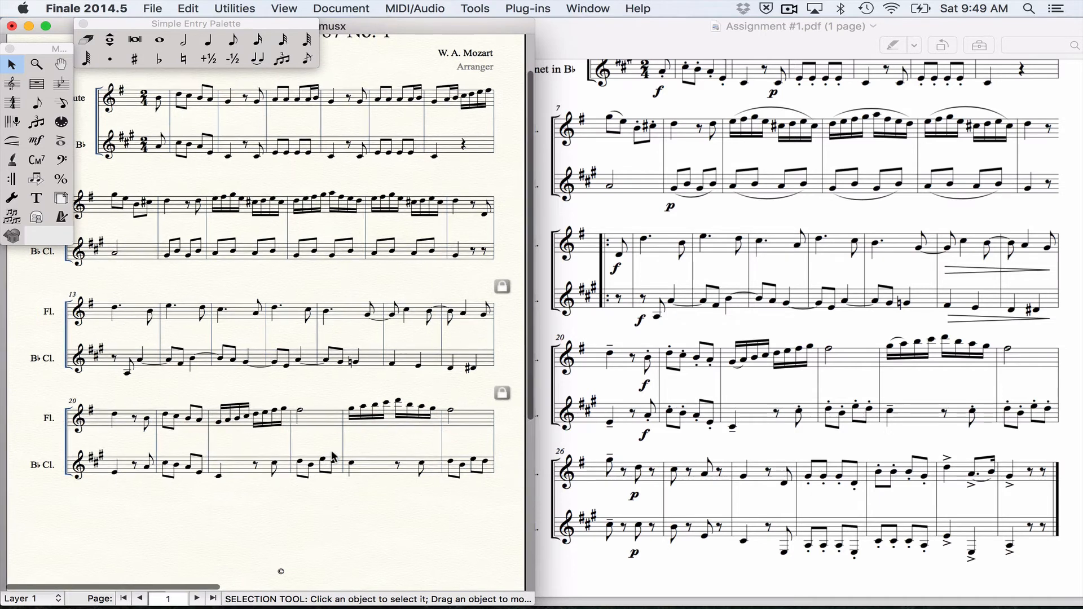
pyautogui.hscroll(10, 330, 450)
pyautogui.scroll(3, 320, 451)
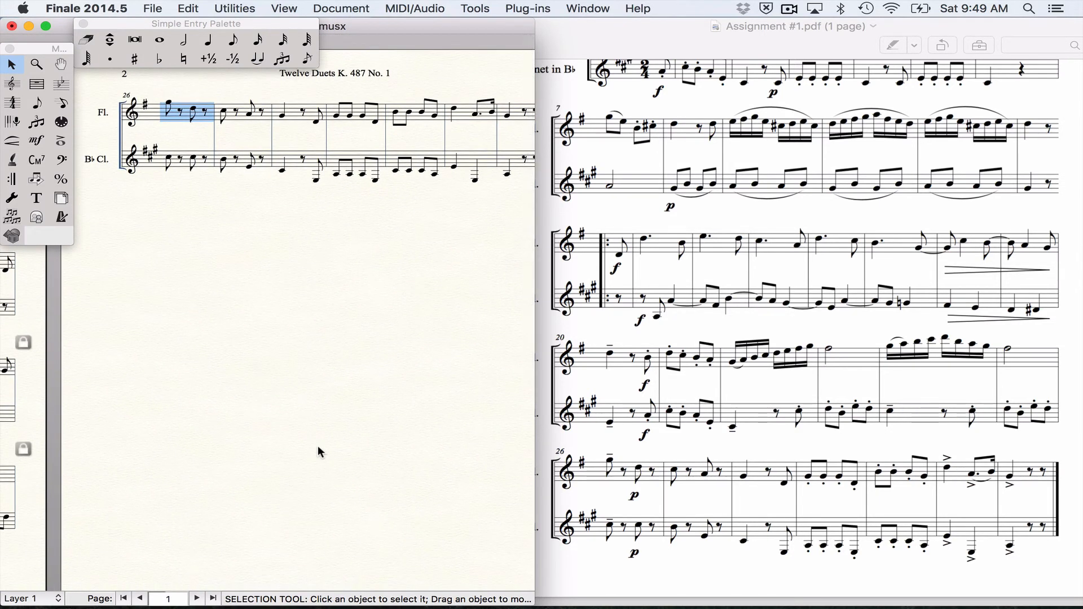
pyautogui.hscroll(-5, 318, 448)
pyautogui.hscroll(-8, 319, 450)
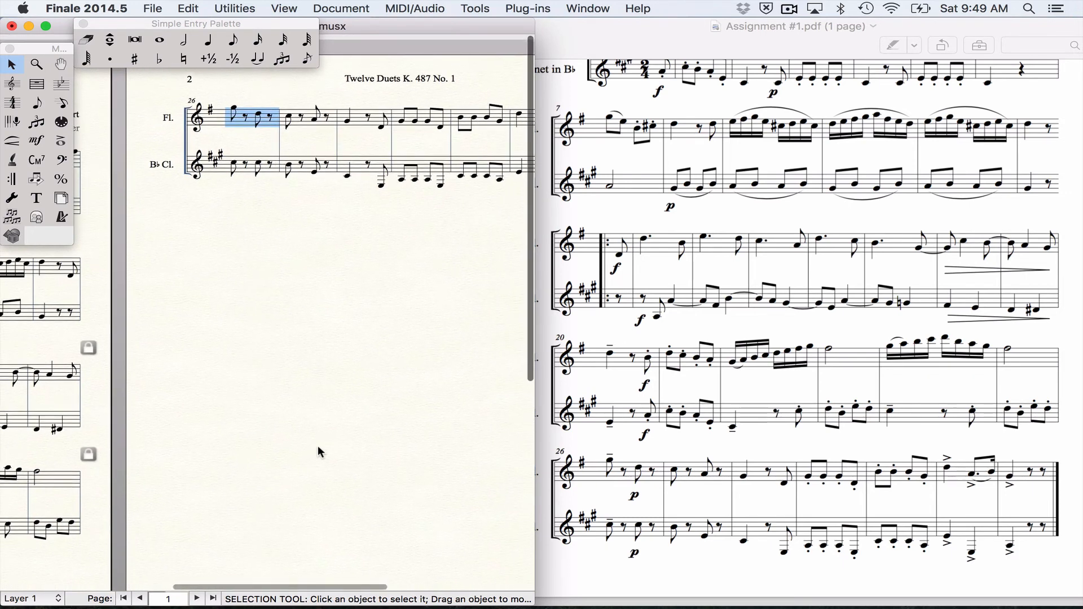
pyautogui.hscroll(-8, 319, 449)
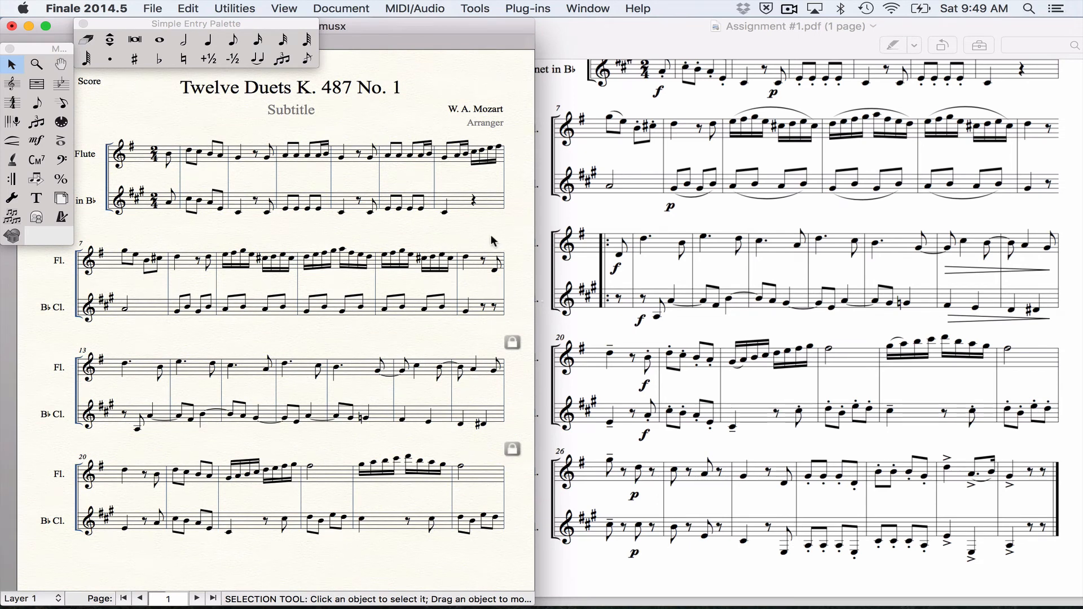
# Step: Split the flute's last second-system measure after 1.5 beats with an invisible barline, moving its second part to the next system
pyautogui.click(495, 264)
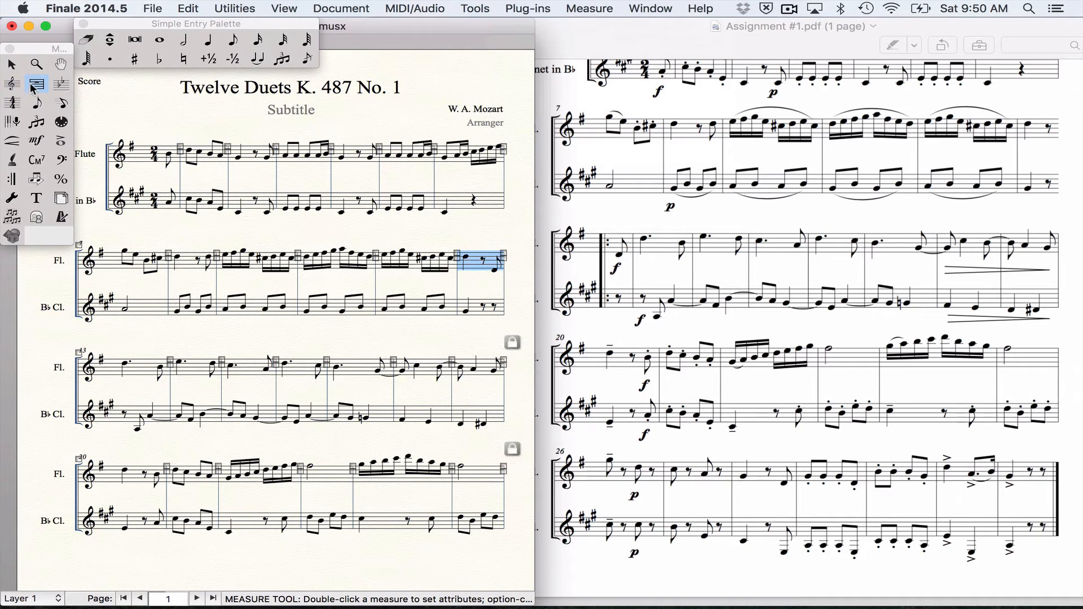
pyautogui.click(516, 7)
pyautogui.moveTo(558, 93)
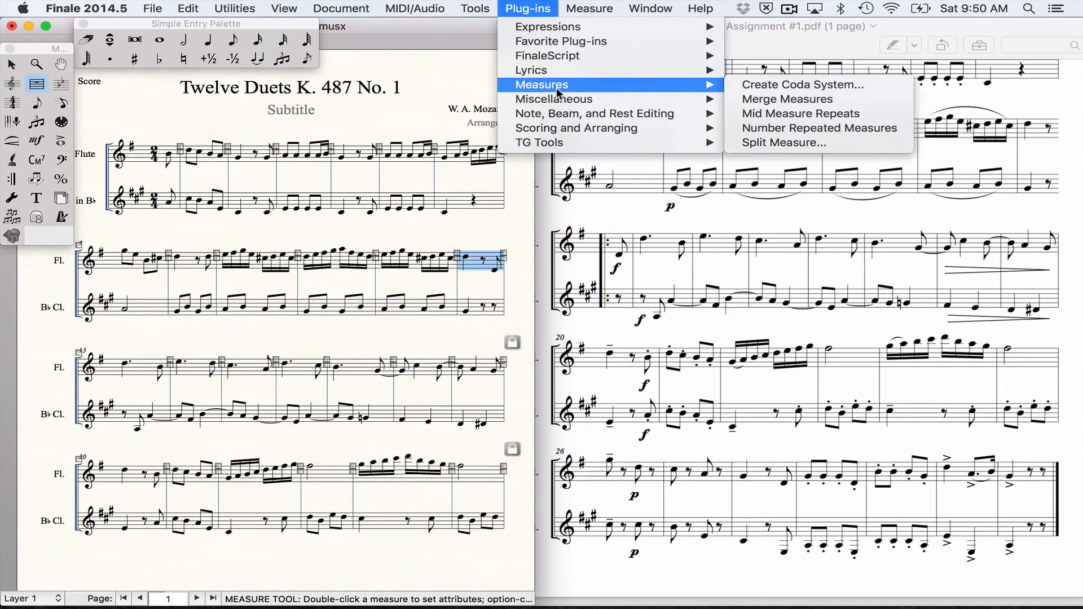
pyautogui.click(776, 145)
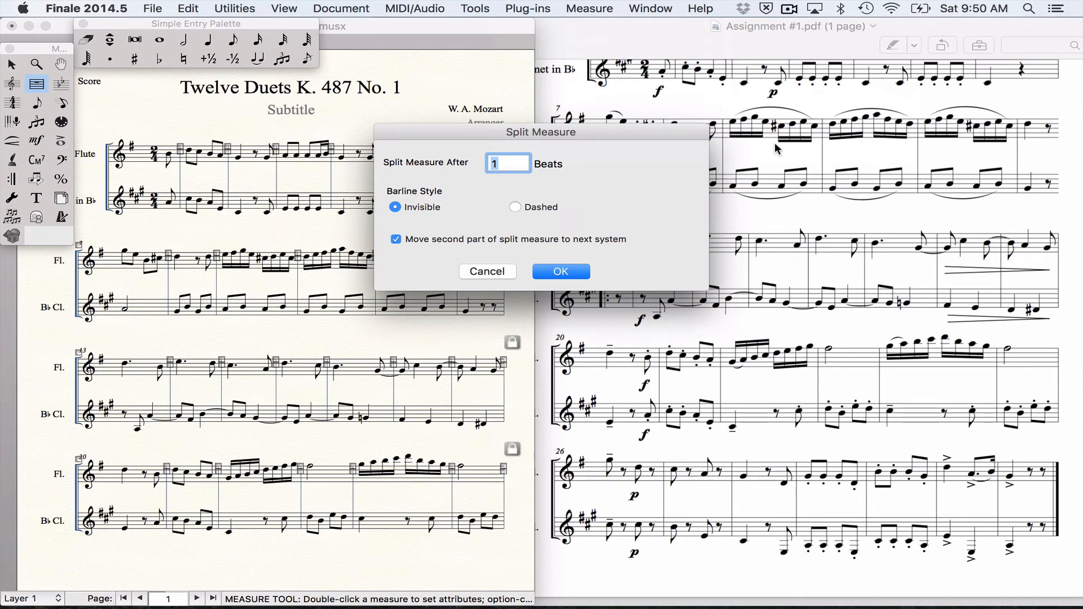
pyautogui.write('1.5')
pyautogui.click(561, 272)
pyautogui.click(560, 272)
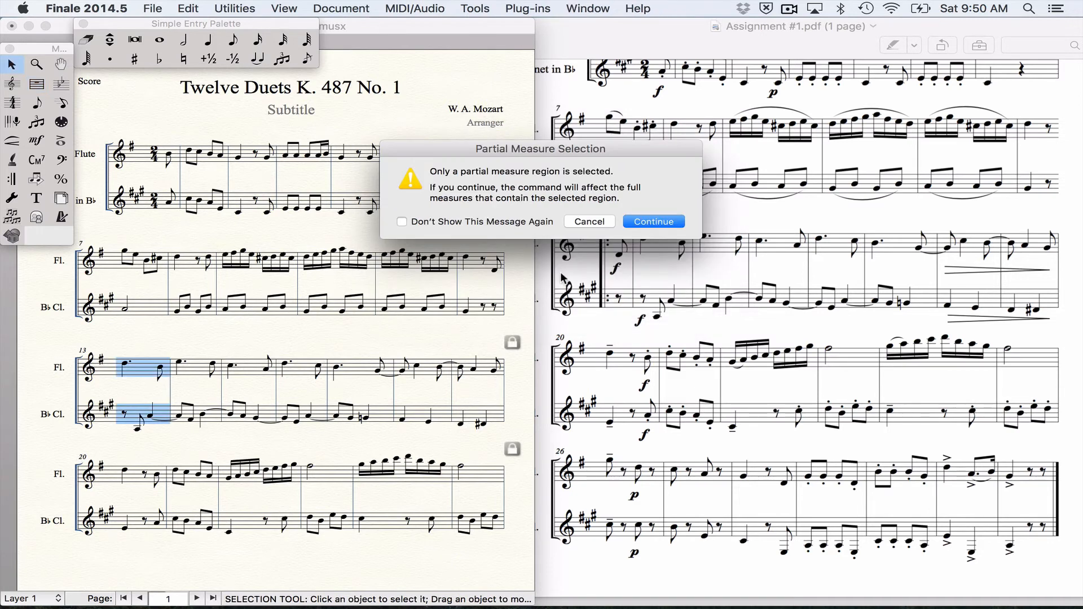
pyautogui.click(662, 221)
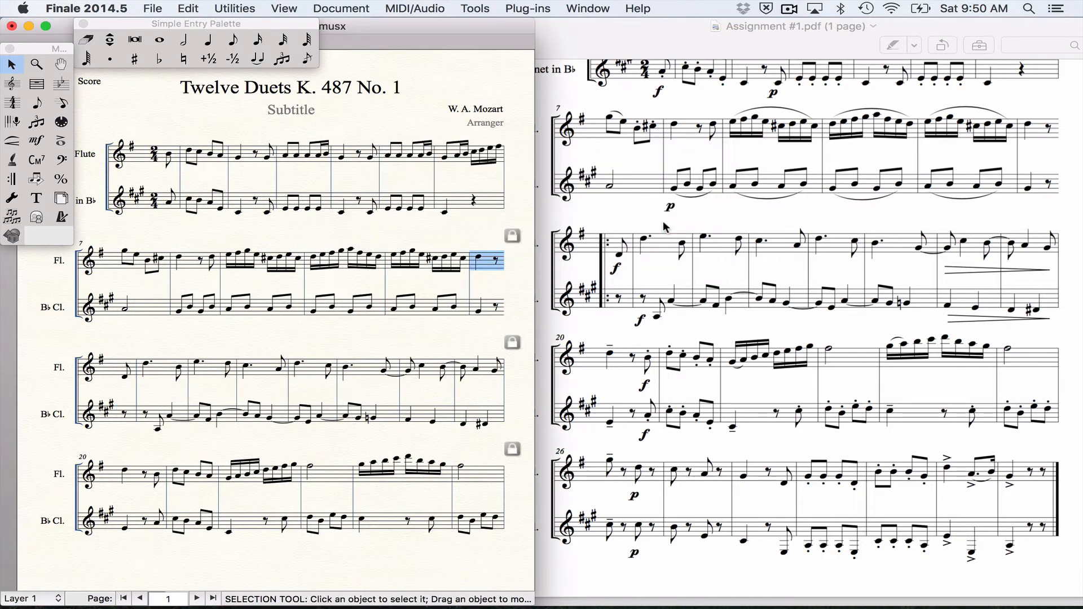
# Step: Space the systems evenly on all pages of the current score, placing 5 systems on each page
pyautogui.scroll(5, 663, 224)
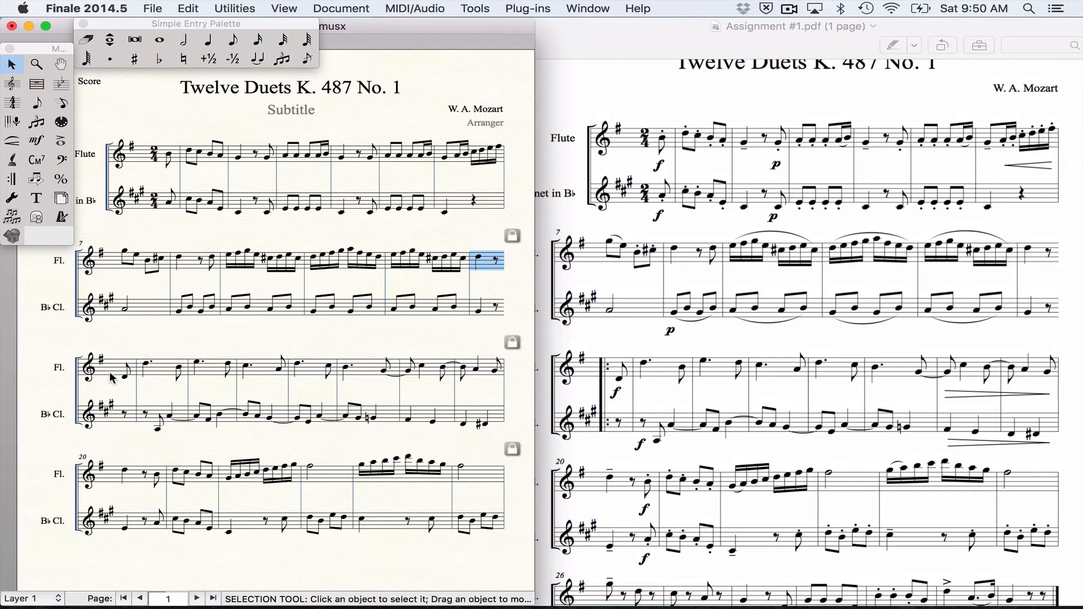
pyautogui.scroll(-2, 111, 378)
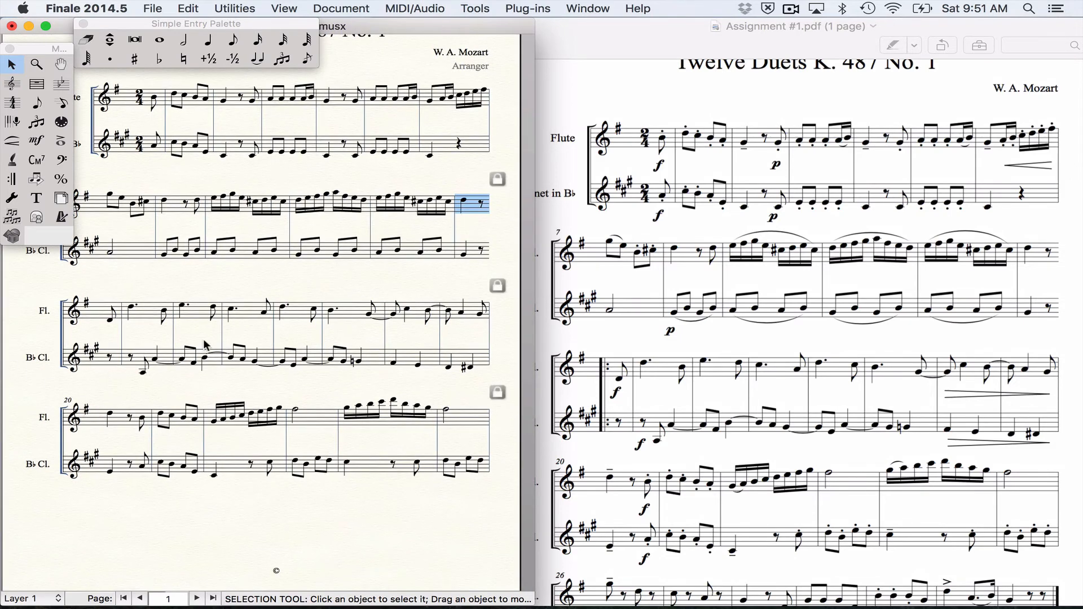
pyautogui.hscroll(5, 206, 344)
pyautogui.hscroll(8, 204, 345)
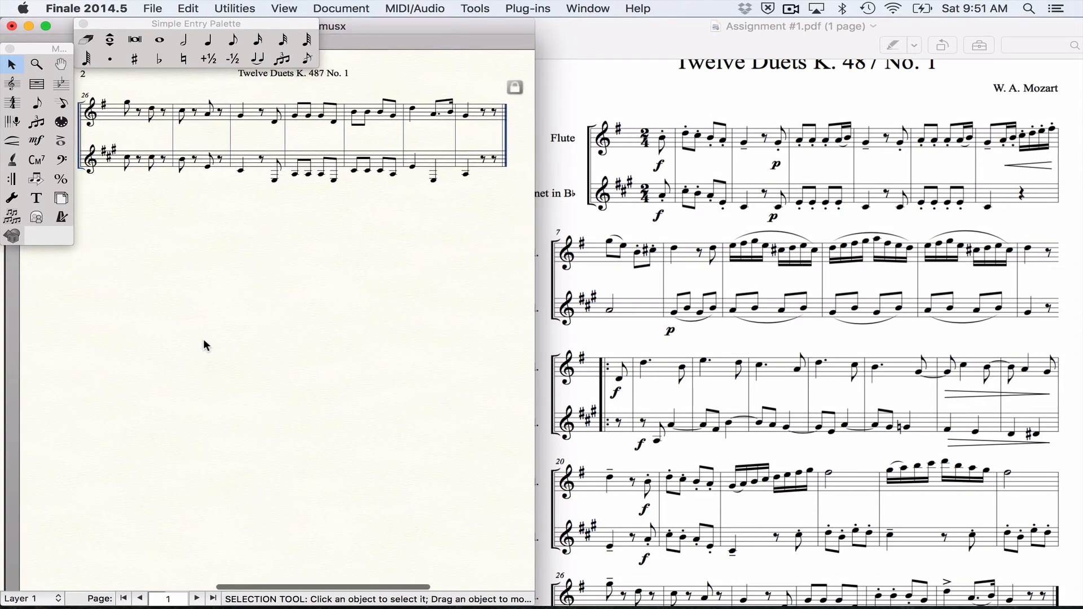
pyautogui.hscroll(-12, 203, 346)
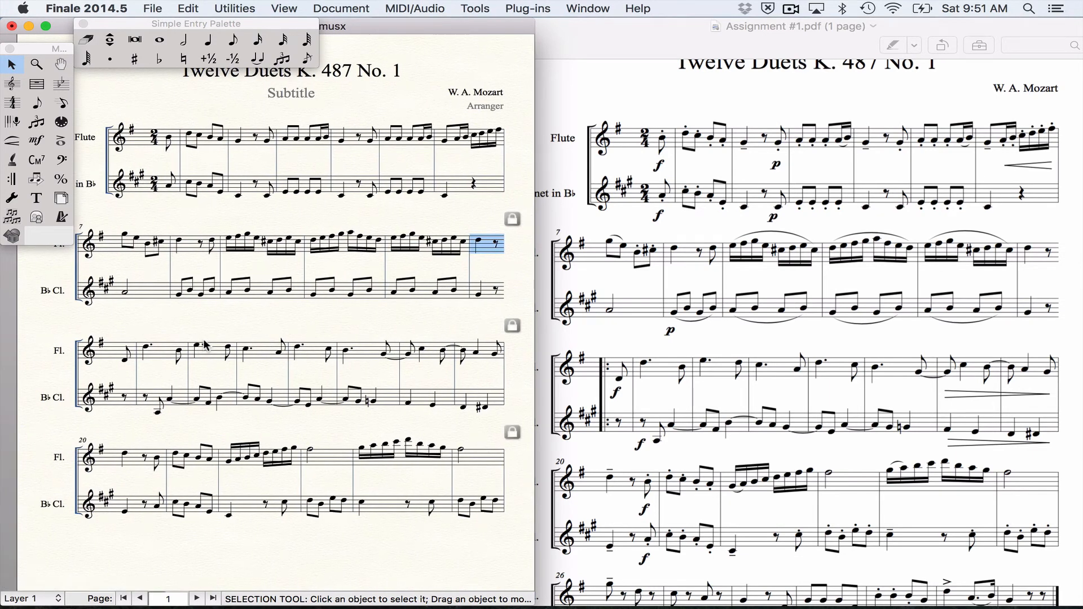
pyautogui.click(61, 200)
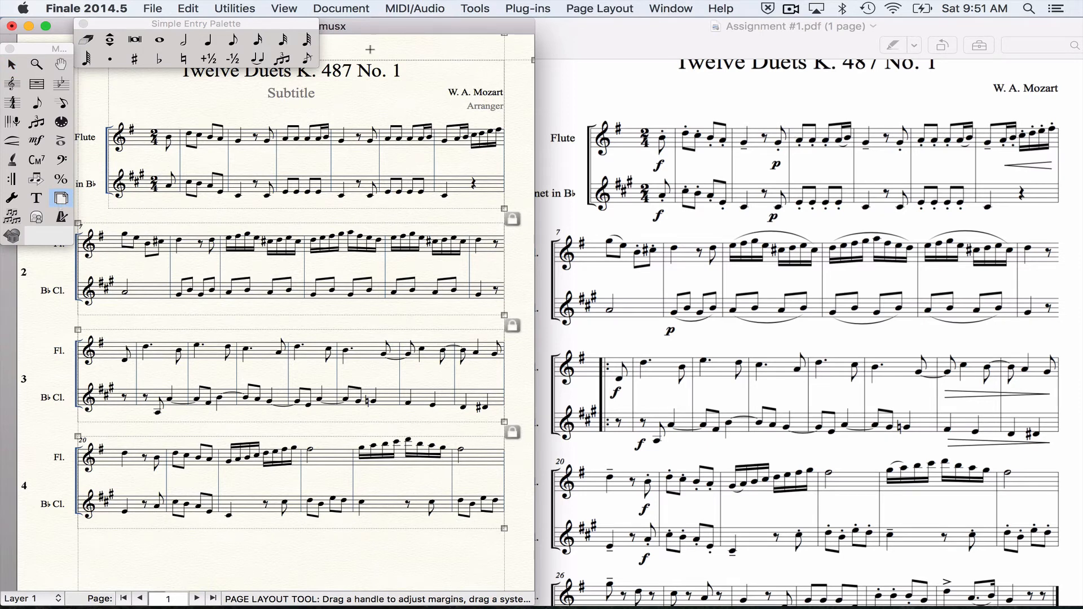
pyautogui.click(591, 7)
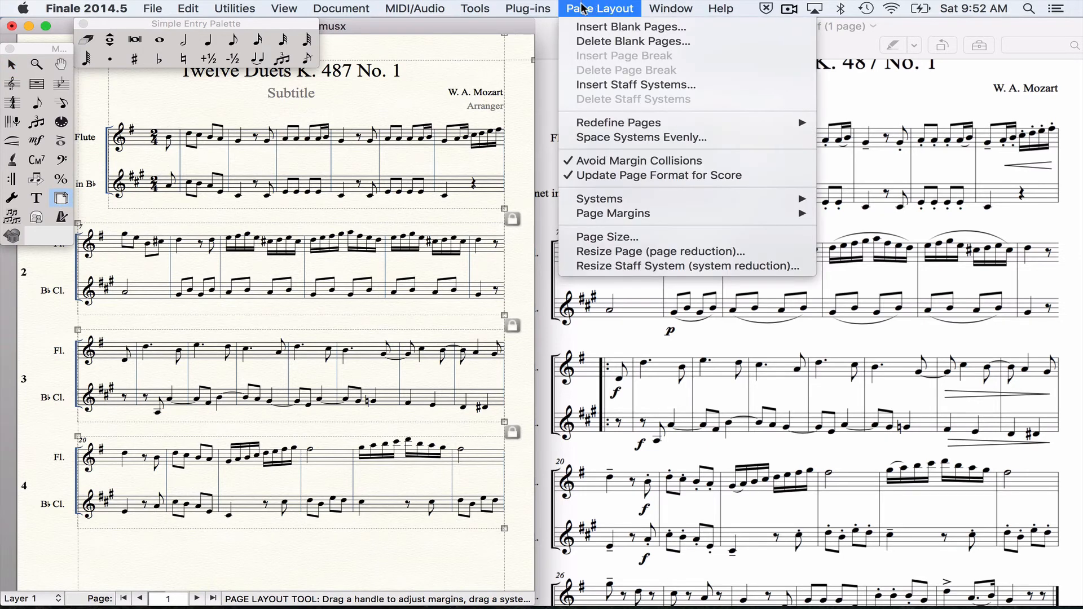
pyautogui.click(628, 138)
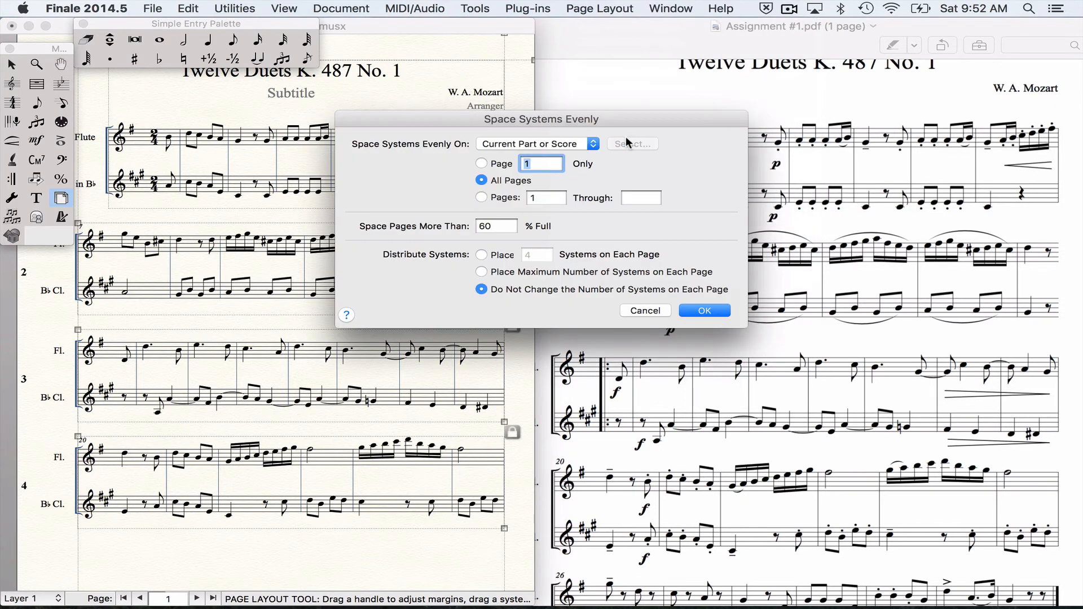
pyautogui.click(481, 254)
pyautogui.doubleClick(542, 257)
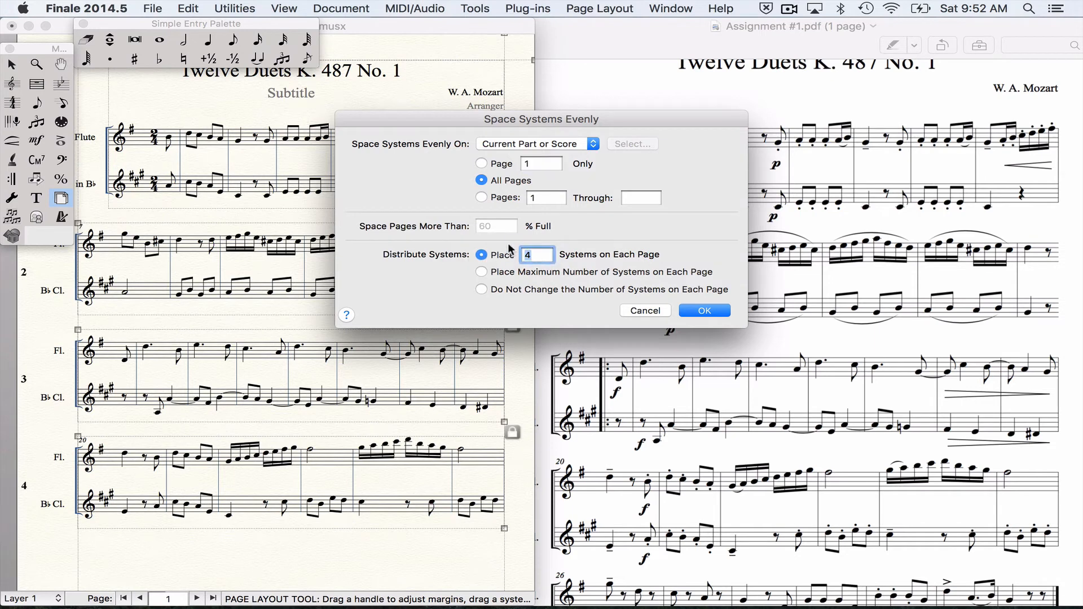
pyautogui.write('5')
pyautogui.click(705, 310)
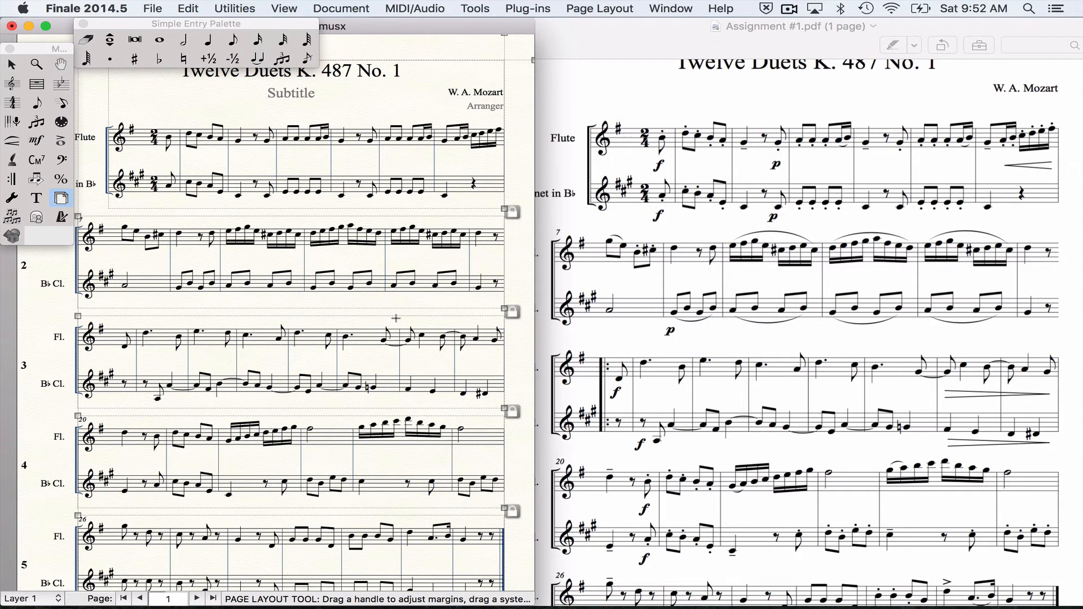
# Step: Compare the score's systems and measure layout on the page with the assignment PDF from top to bottom
pyautogui.scroll(-5, 325, 306)
pyautogui.hscroll(2, 325, 306)
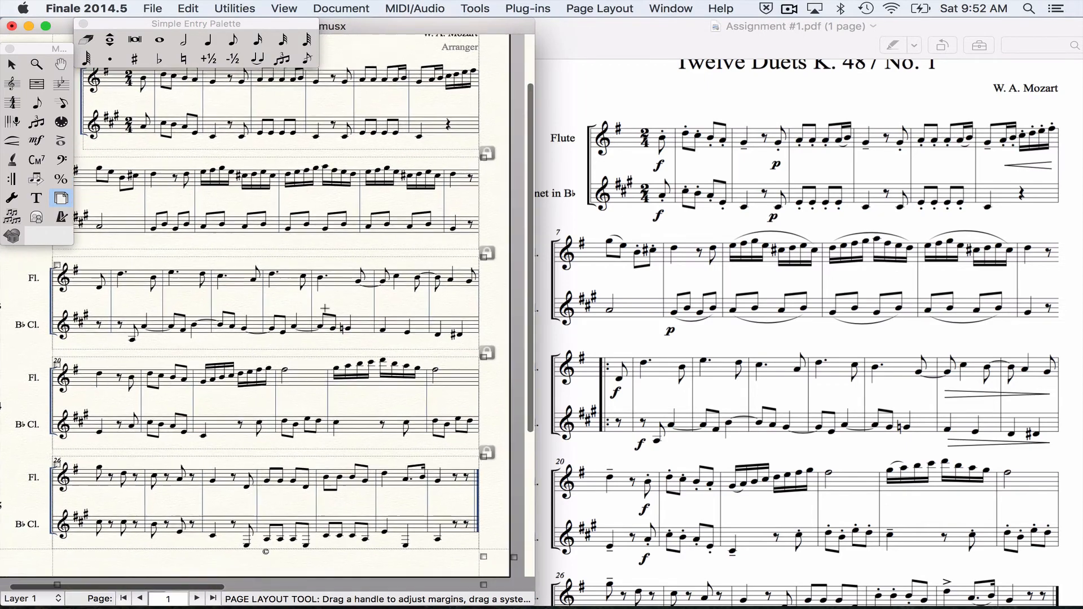
pyautogui.scroll(2, 325, 306)
pyautogui.hscroll(-2, 325, 306)
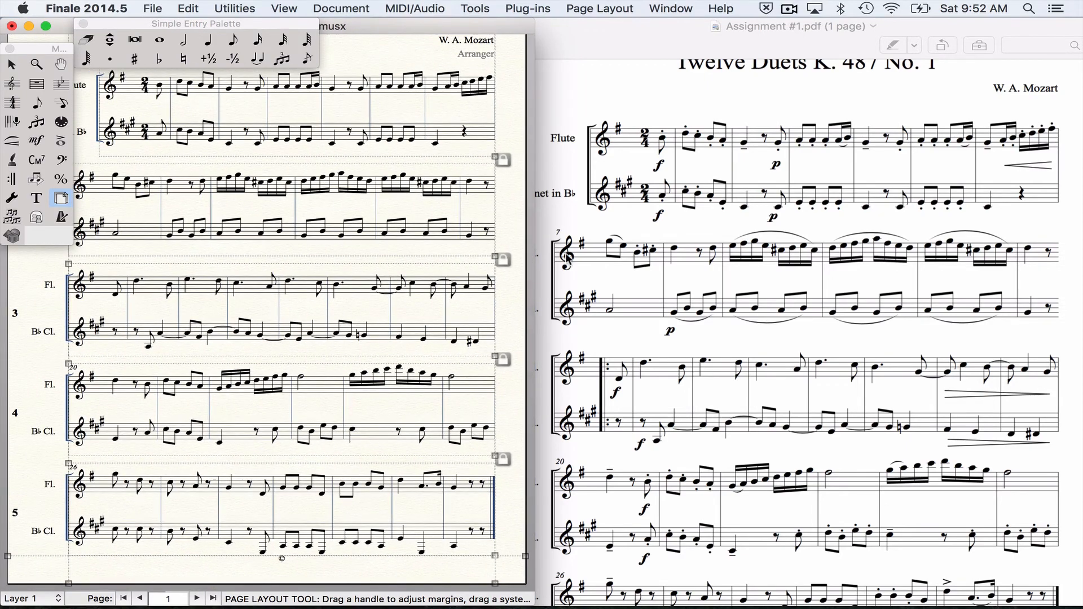
pyautogui.scroll(-5, 569, 259)
pyautogui.scroll(2, 569, 259)
pyautogui.scroll(-1, 568, 258)
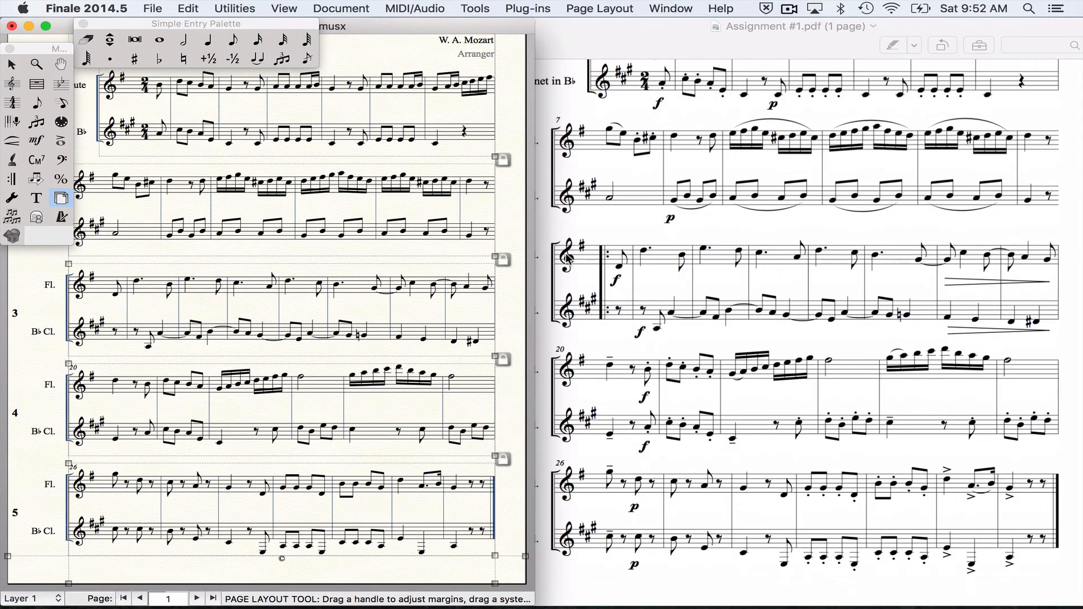
pyautogui.scroll(5, 569, 260)
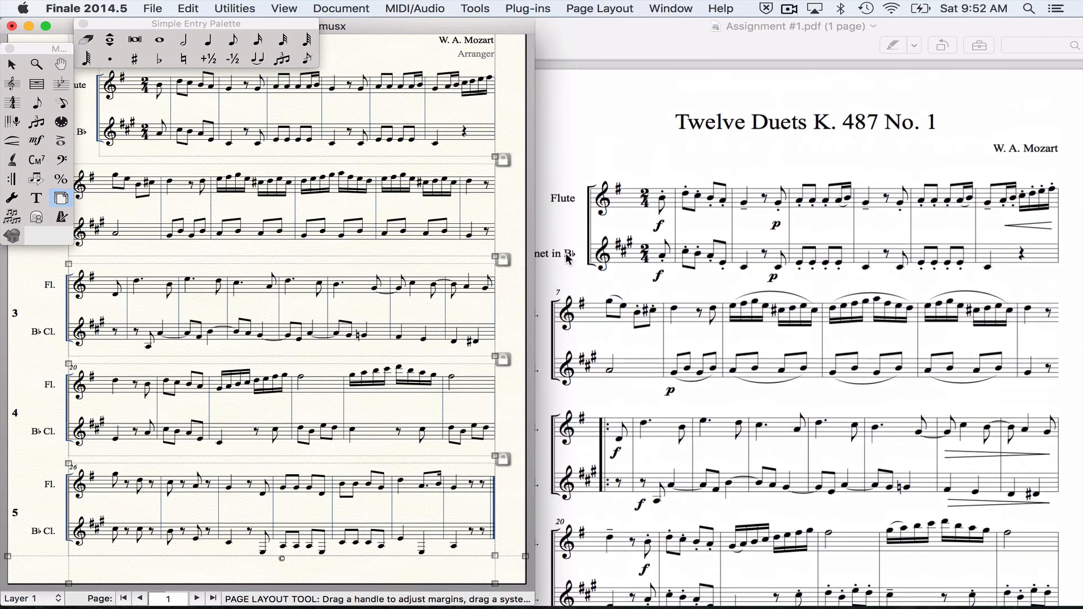
pyautogui.scroll(3, 387, 253)
pyautogui.hscroll(-1, 386, 253)
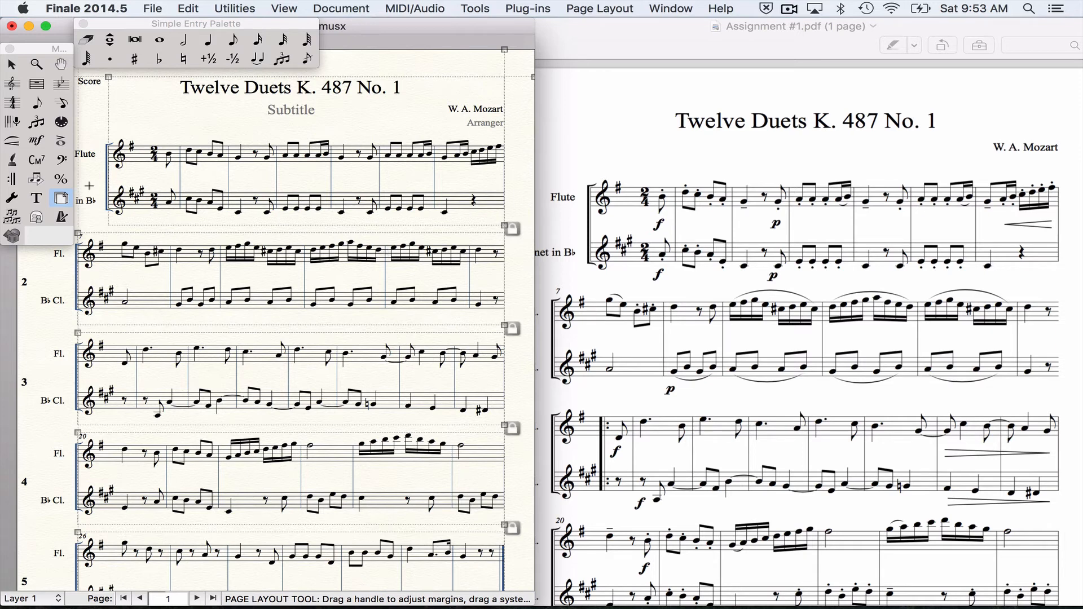
# Step: Add staccato dots to the flute's pickup note and the first two eighth notes of measure 1
pyautogui.click(62, 141)
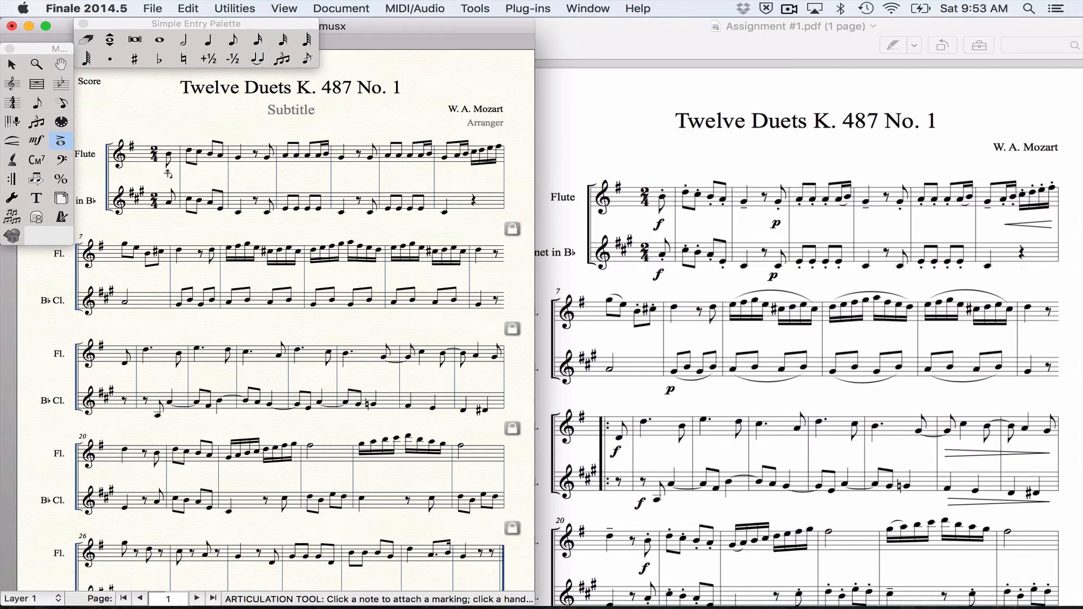
pyautogui.click(167, 174)
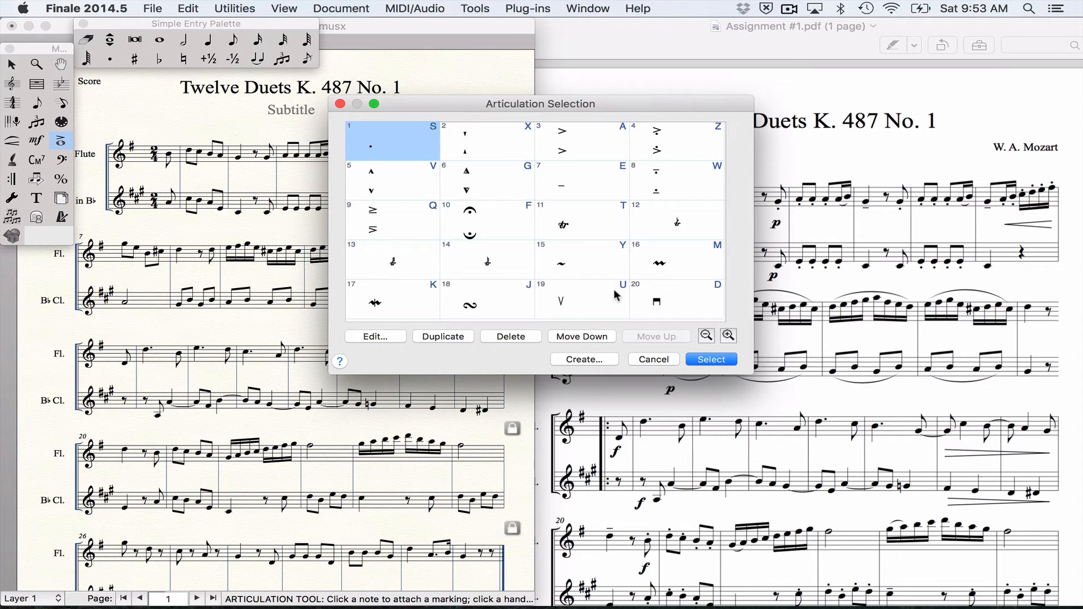
pyautogui.click(703, 360)
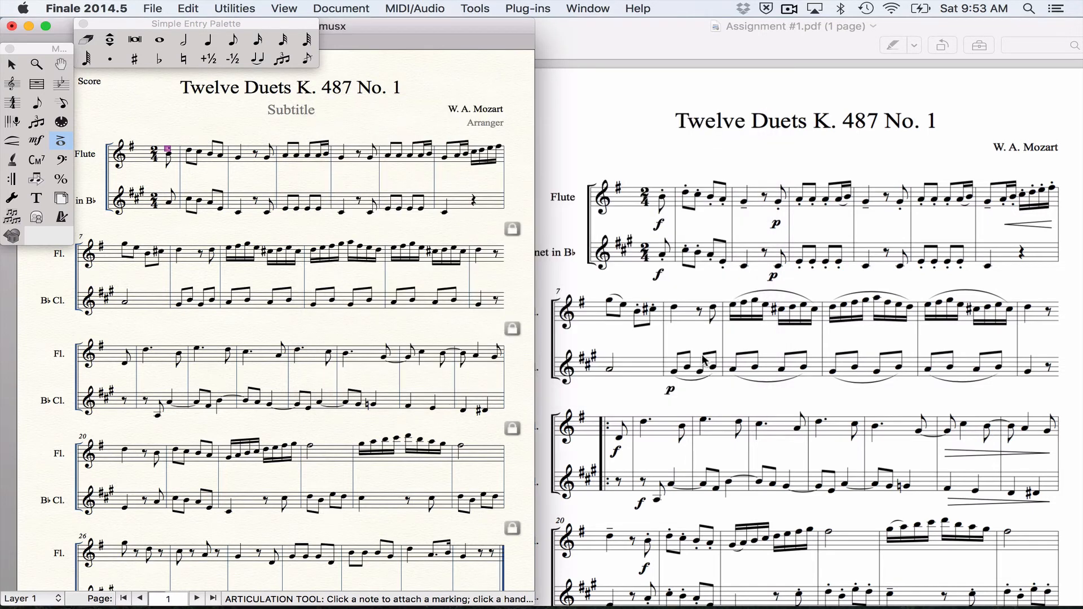
pyautogui.click(183, 170)
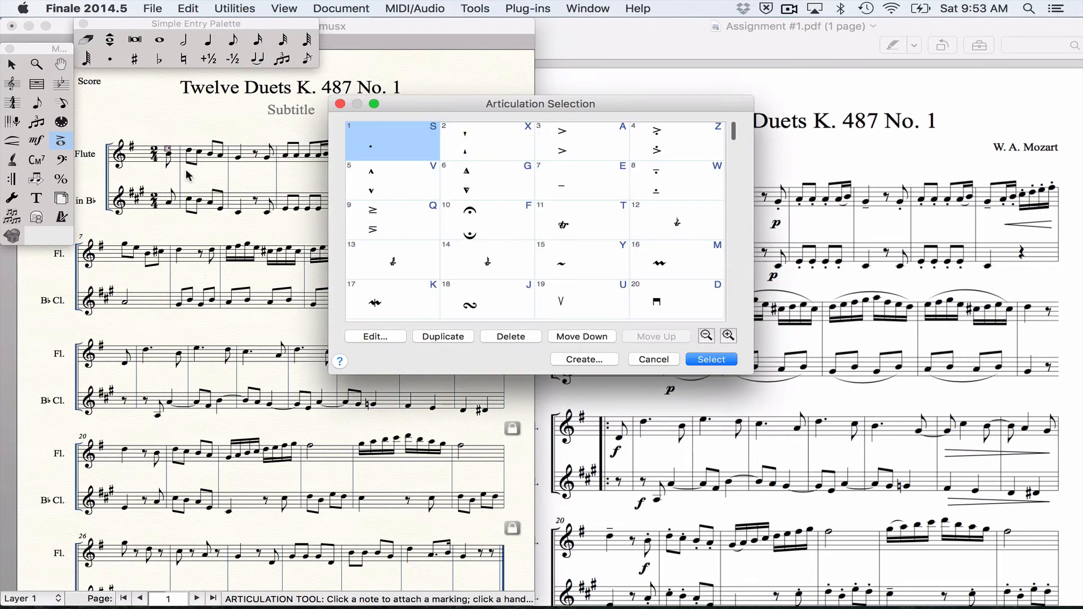
pyautogui.click(705, 360)
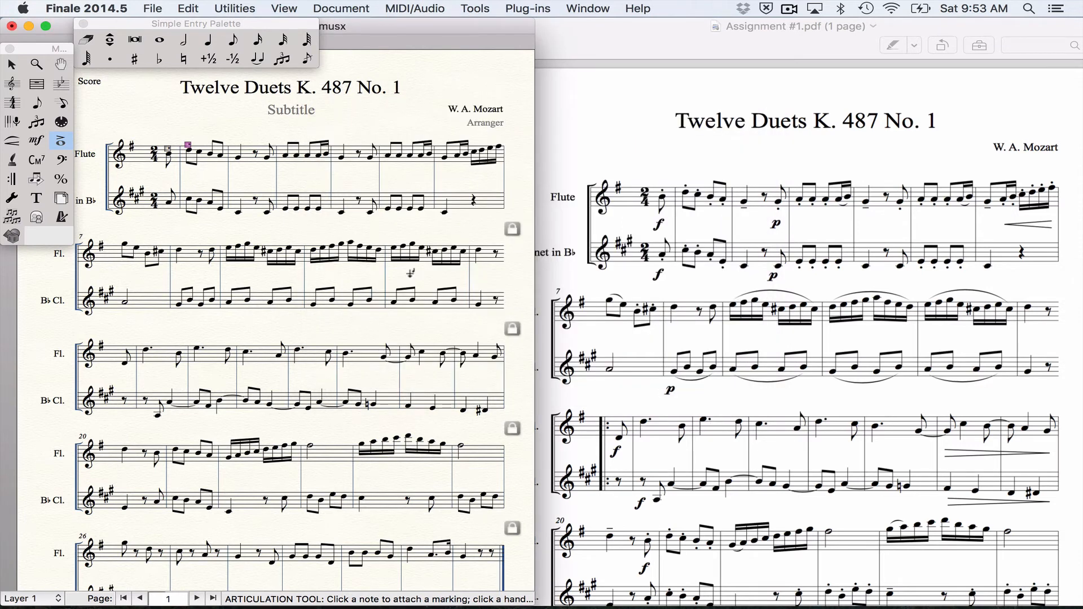
pyautogui.click(194, 174)
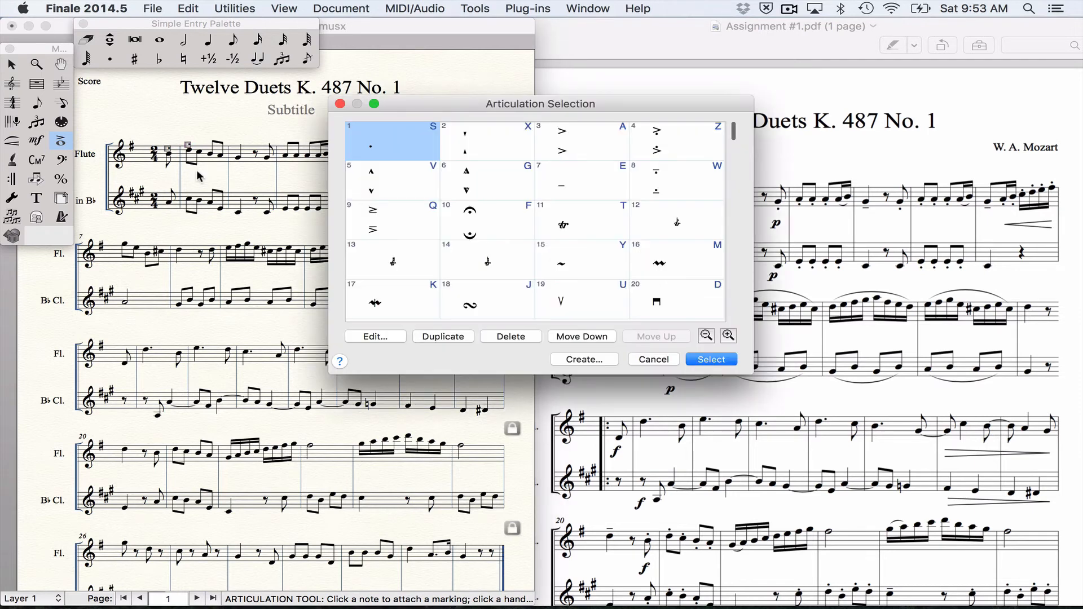
pyautogui.click(710, 360)
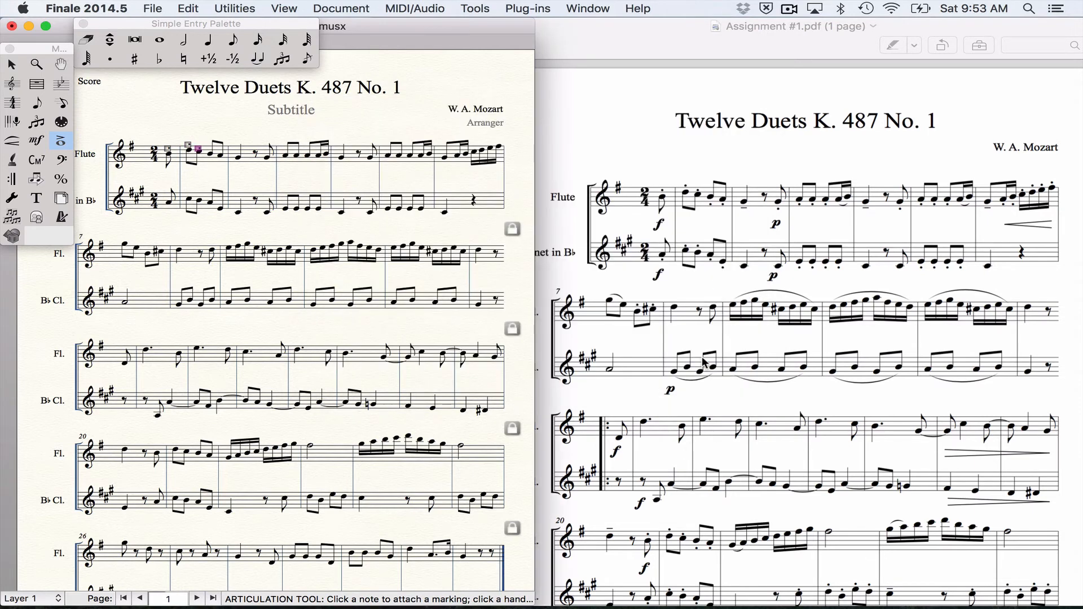
# Step: Add staccato dots to the flute's last two notes of measure 1 and the eighth notes marked in measures 2 to 5 of the PDF
pyautogui.click(211, 167)
pyautogui.click(219, 168)
pyautogui.click(266, 168)
pyautogui.click(285, 167)
pyautogui.click(294, 167)
pyautogui.click(305, 167)
pyautogui.moveTo(367, 136); pyautogui.dragTo(417, 180)
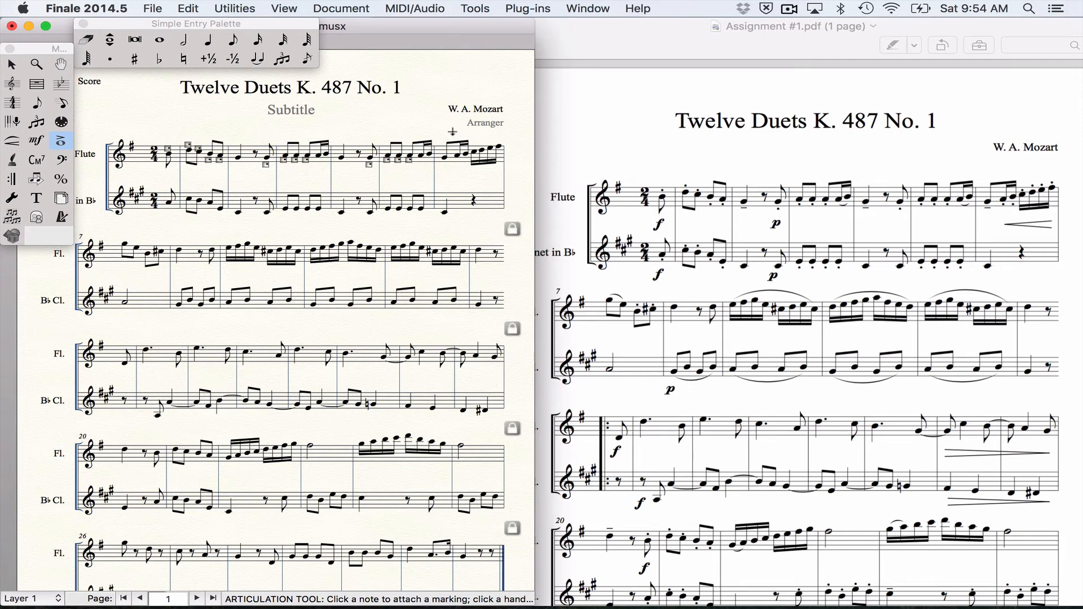
# Step: Add staccato dots to the flute's later notes in measures 6 and 7 and the clarinet's pickup, measure 1 and measure 3 notes
pyautogui.moveTo(453, 131); pyautogui.dragTo(502, 190)
pyautogui.moveTo(142, 235); pyautogui.dragTo(165, 266)
pyautogui.moveTo(166, 185); pyautogui.dragTo(223, 235)
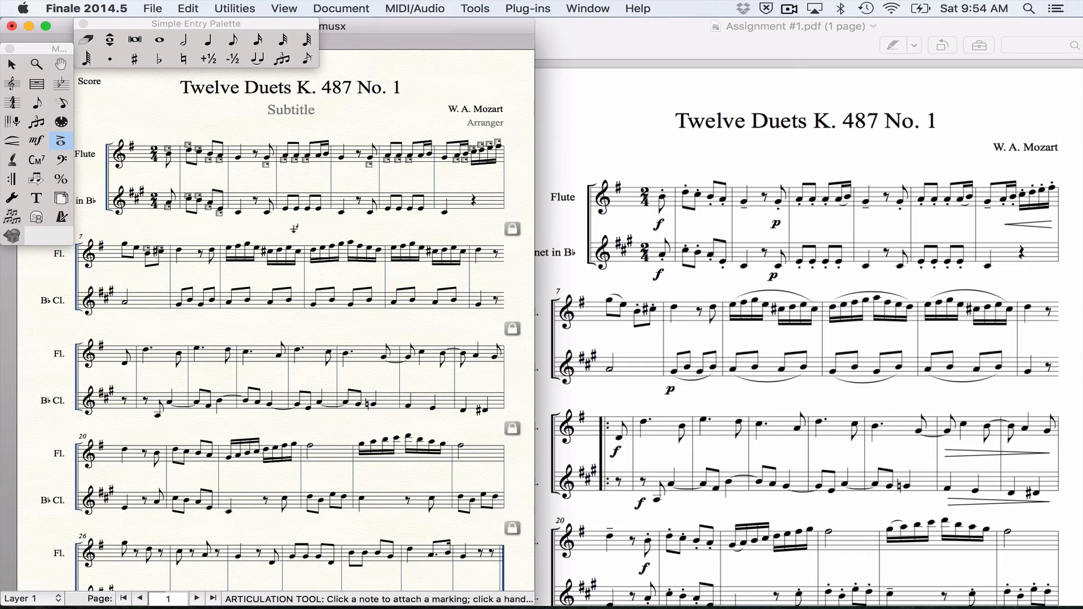
pyautogui.moveTo(282, 181); pyautogui.dragTo(325, 228)
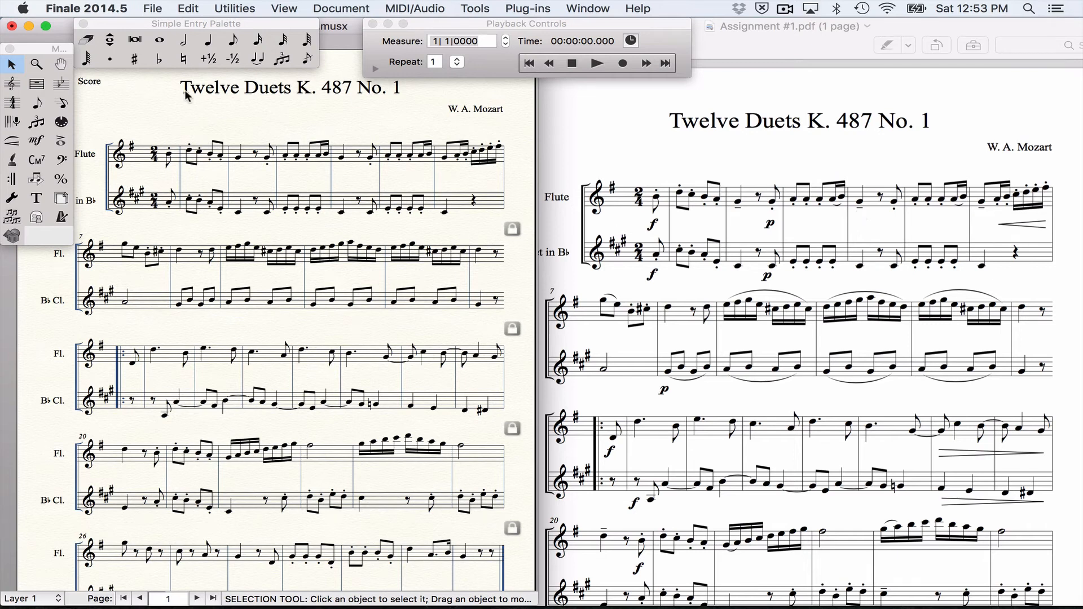
# Step: Add tenuto marks to the flute's opening quarter-note Gs in measures 2, 4 and 6
pyautogui.click(59, 142)
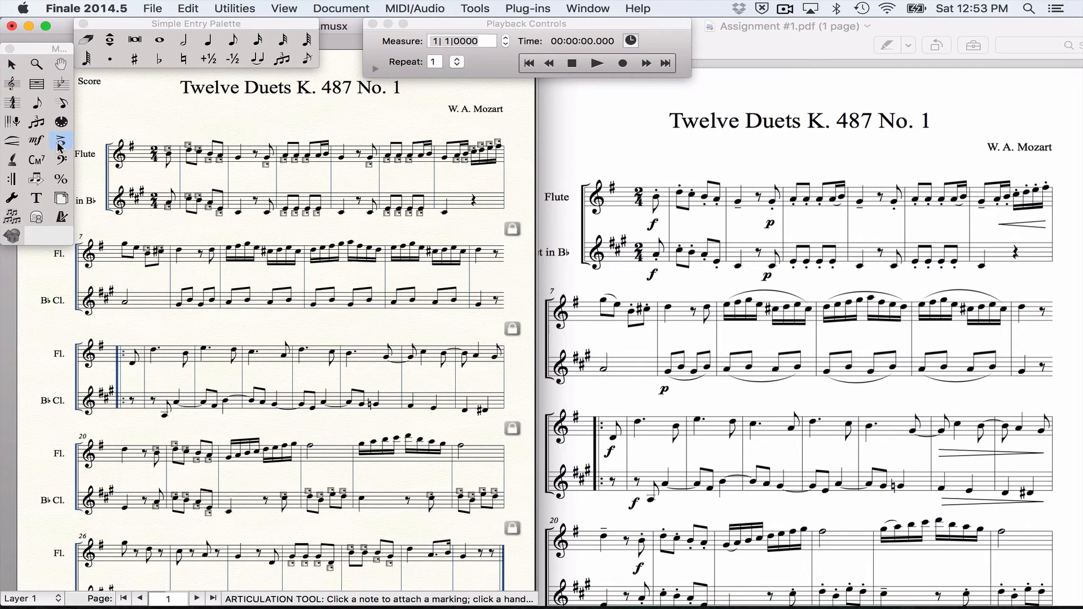
pyautogui.click(240, 173)
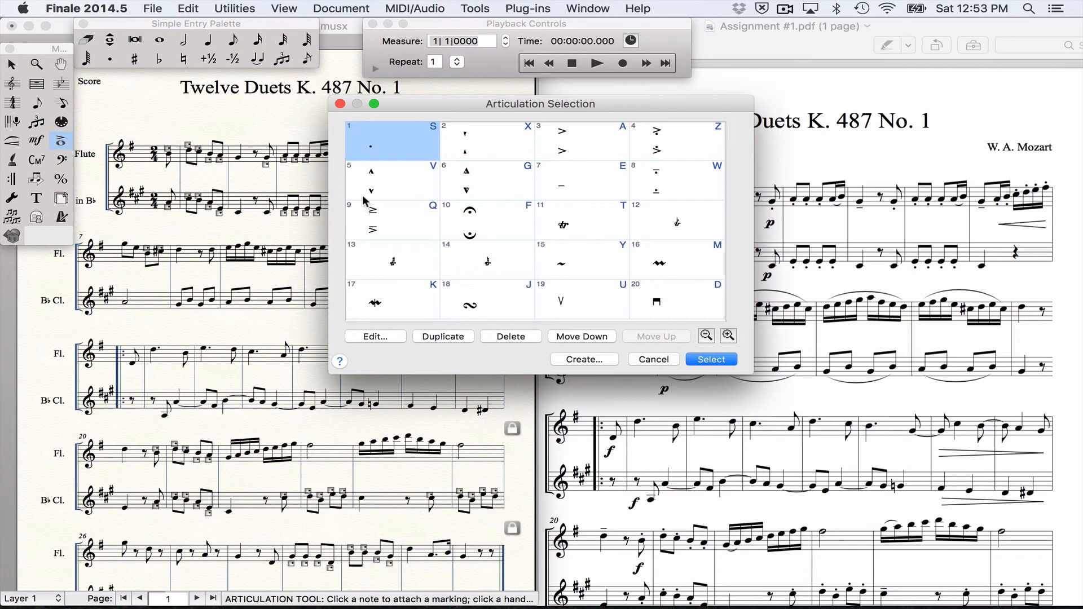
pyautogui.click(566, 193)
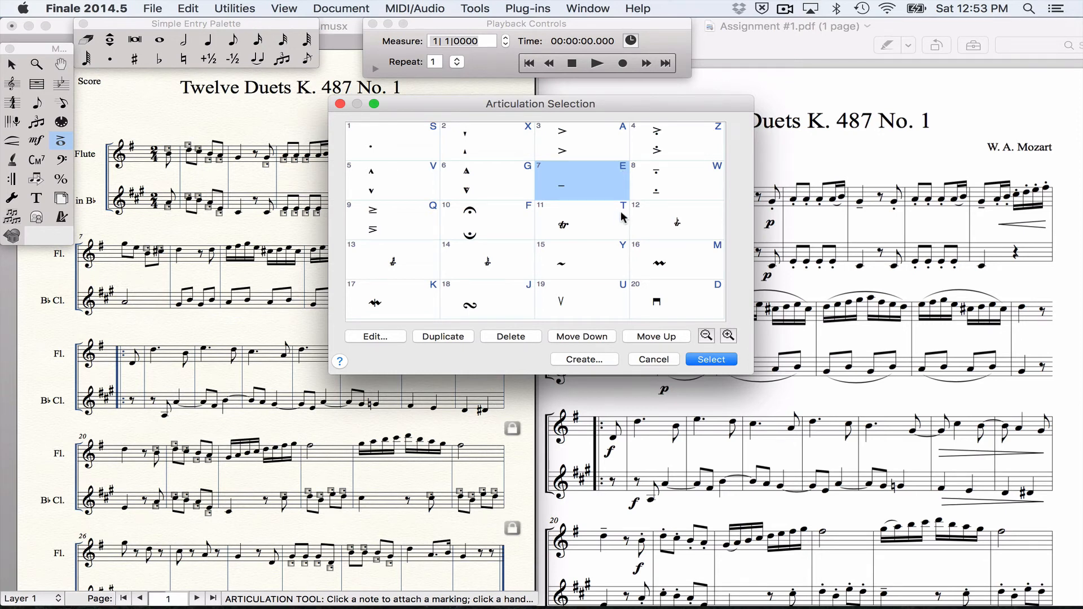
pyautogui.click(711, 360)
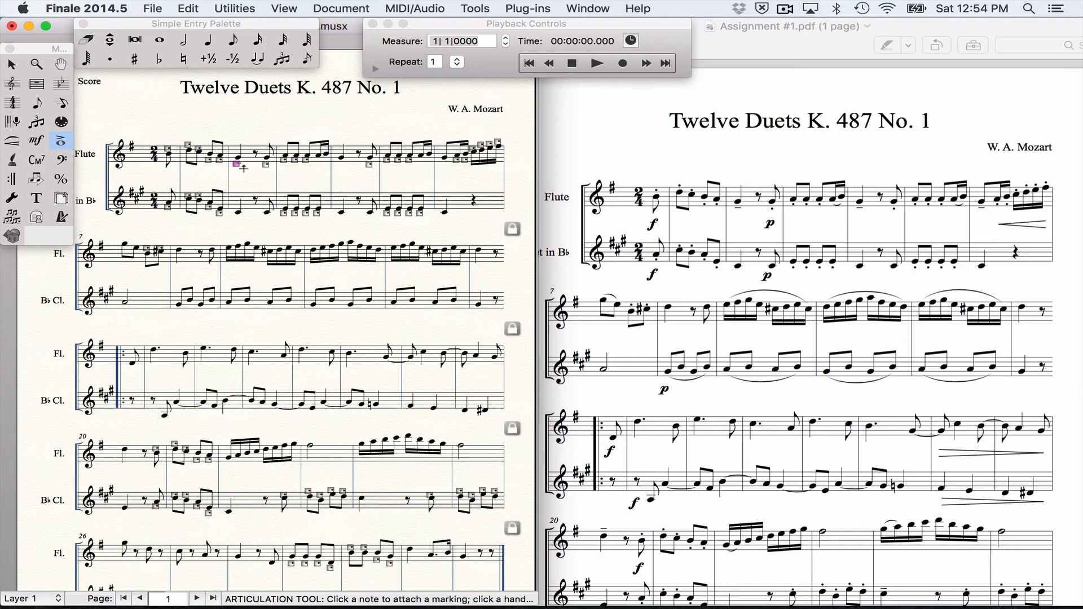
pyautogui.click(342, 168)
pyautogui.click(444, 164)
pyautogui.scroll(-5, 764, 305)
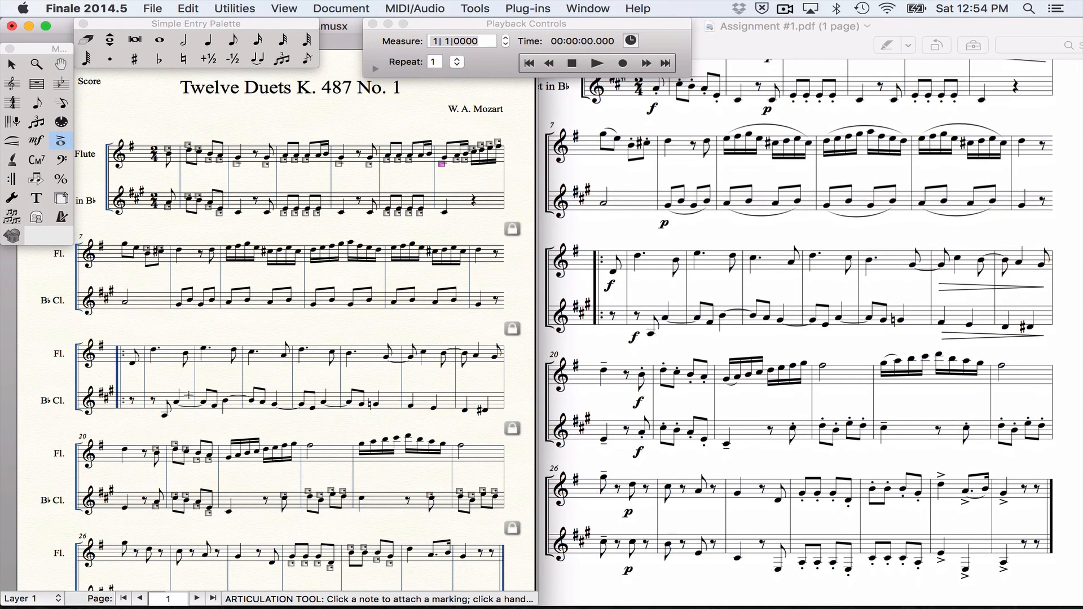
pyautogui.scroll(-2, 121, 558)
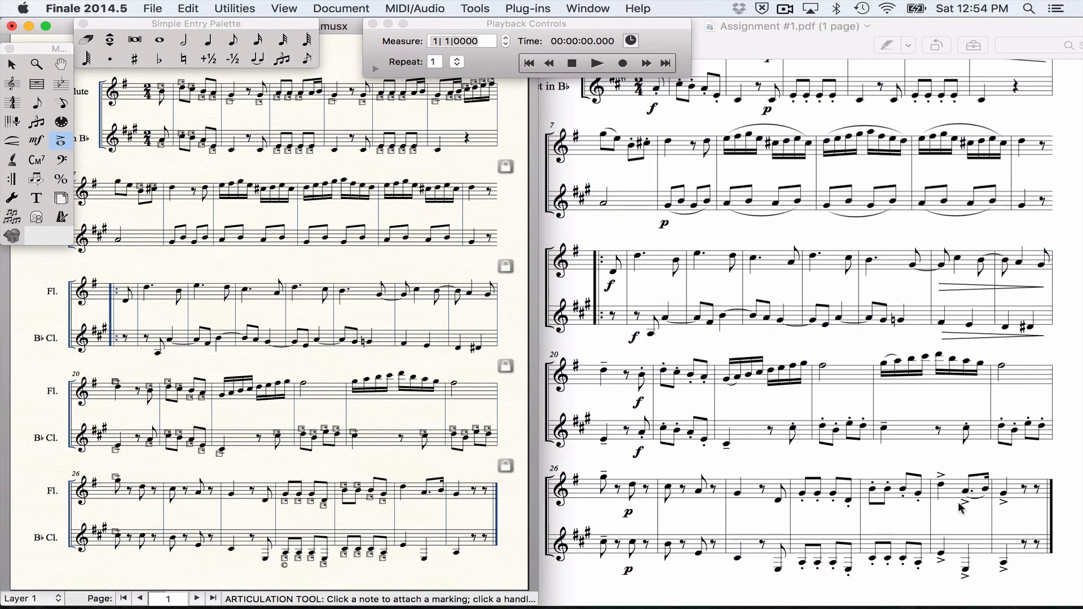
# Step: Add accents to the flute and clarinet notes marked with them in the last two measures of the piece
pyautogui.click(404, 475)
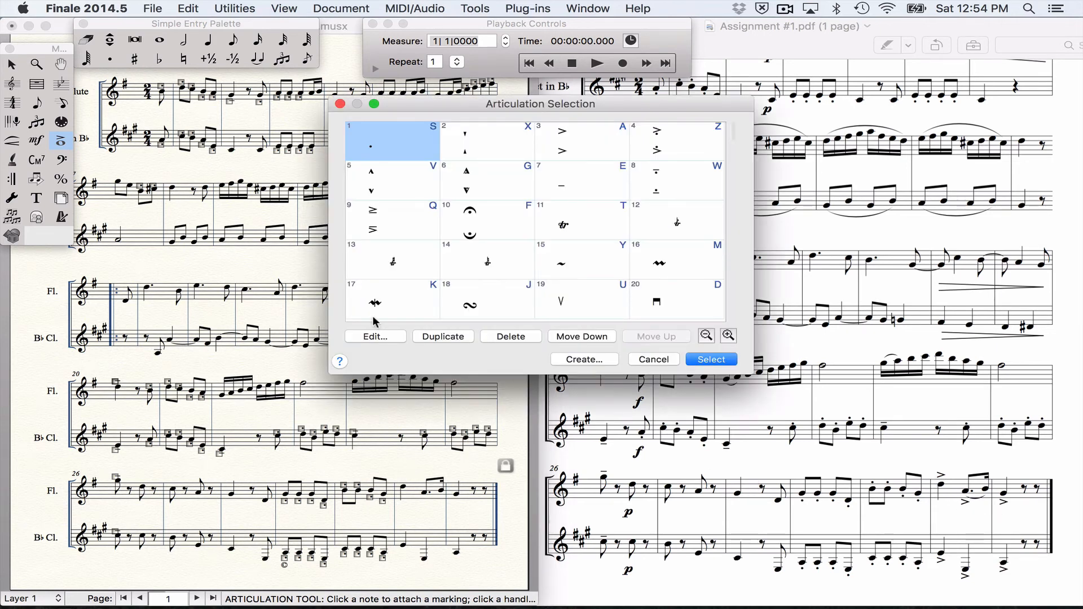
pyautogui.click(593, 142)
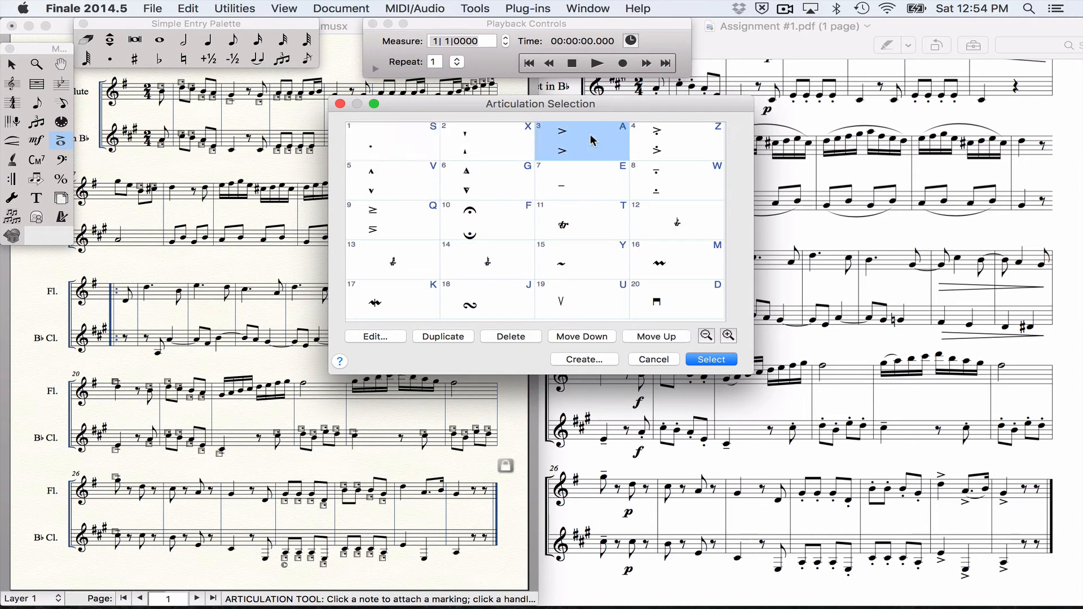
pyautogui.click(727, 359)
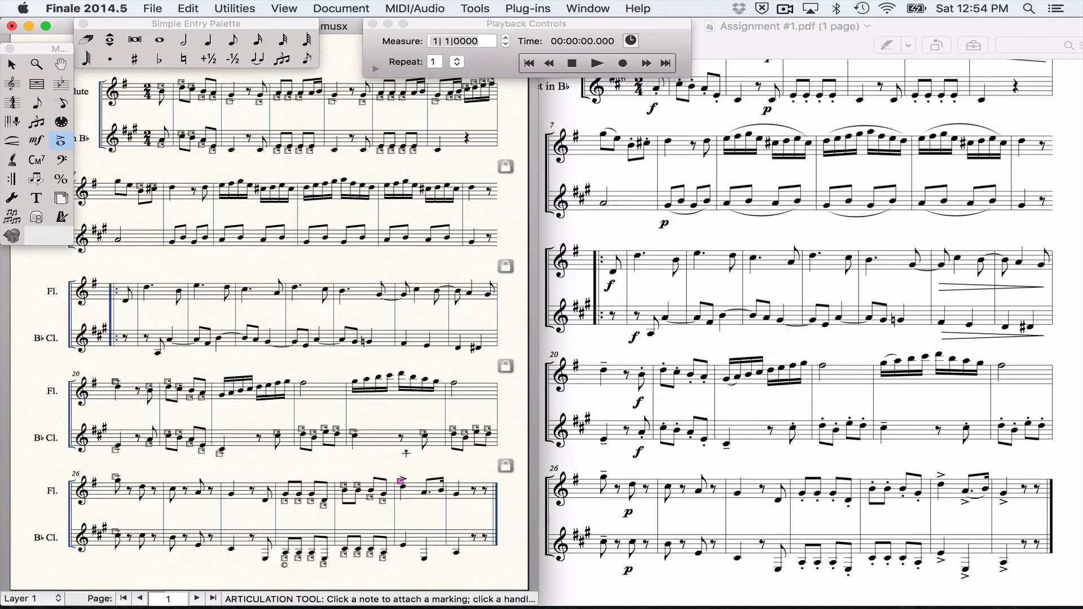
pyautogui.moveTo(395, 461); pyautogui.dragTo(436, 556)
pyautogui.press('a')
pyautogui.moveTo(451, 470); pyautogui.dragTo(477, 572)
pyautogui.press('a')
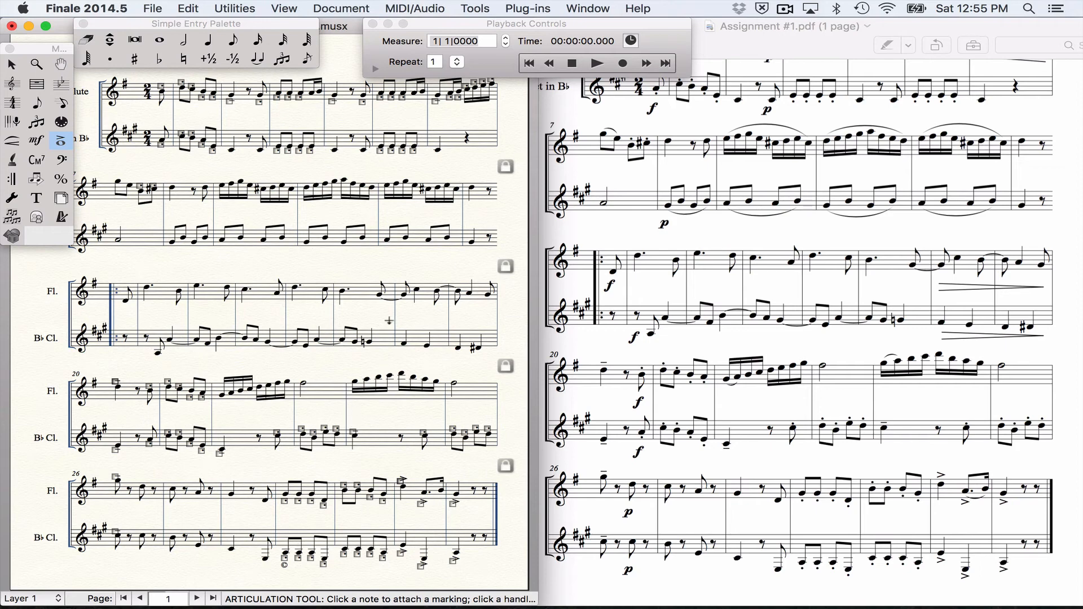
# Step: Draw a crescendo hairpin between the staves under the flute's final sixteenth notes in measure 6
pyautogui.scroll(5, 647, 324)
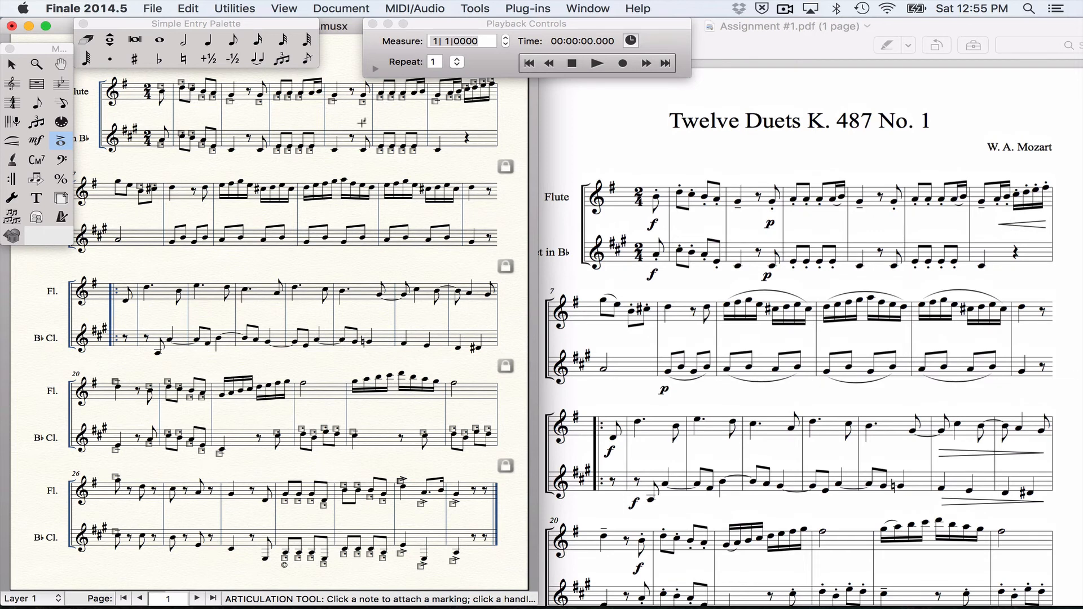
pyautogui.click(15, 144)
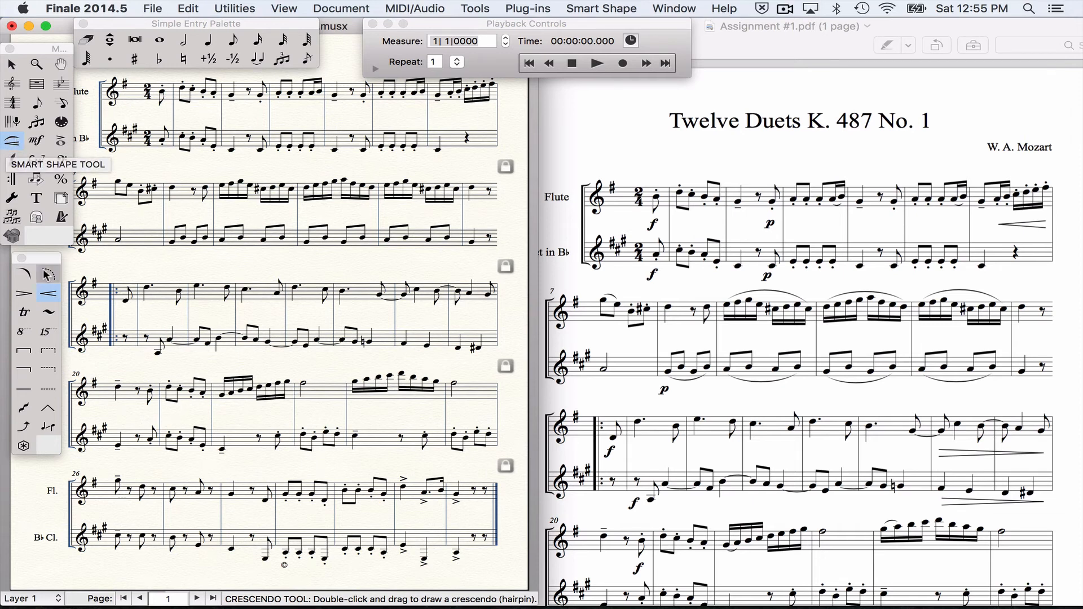
pyautogui.moveTo(39, 259)
pyautogui.mouseDown()
pyautogui.moveTo(173, 131)
pyautogui.moveTo(138, 215)
pyautogui.moveTo(41, 270)
pyautogui.mouseUp()
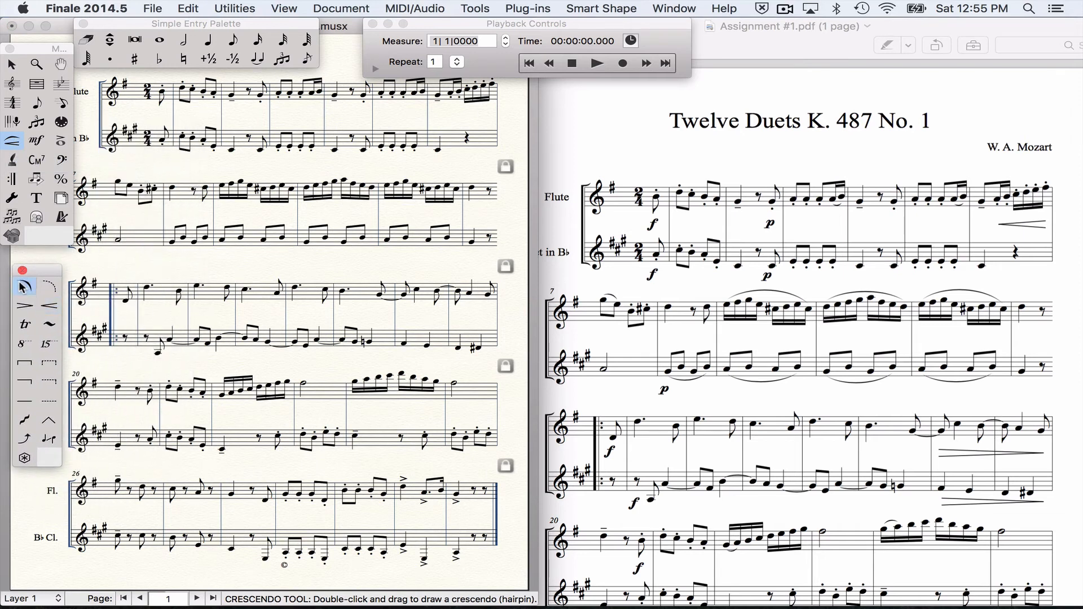
pyautogui.click(24, 286)
pyautogui.click(24, 305)
pyautogui.click(47, 307)
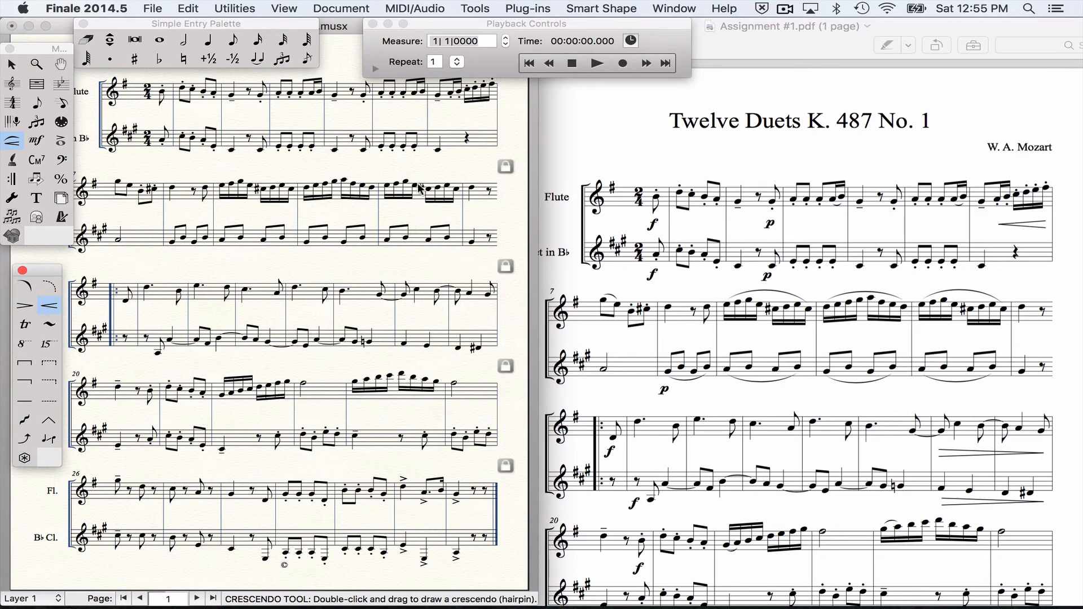
pyautogui.scroll(5, 420, 189)
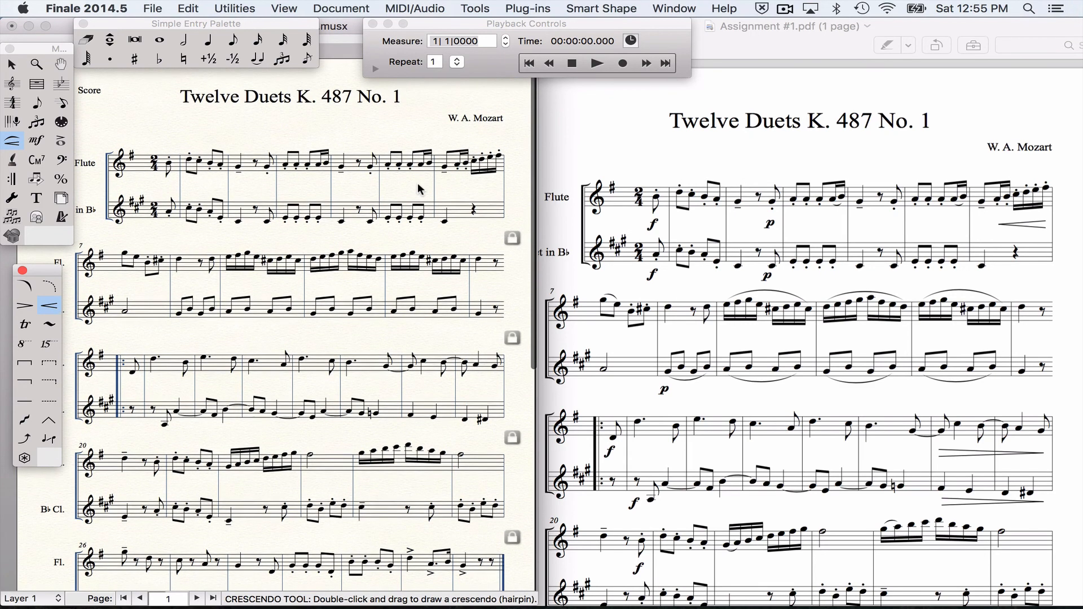
pyautogui.scroll(-1, 434, 192)
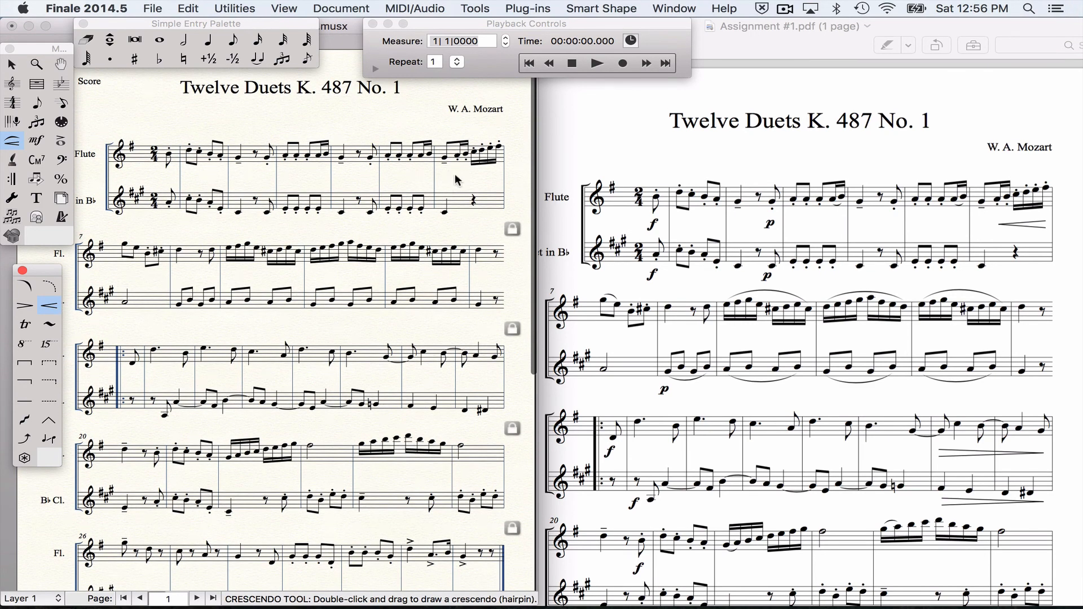
pyautogui.click(455, 174)
pyautogui.moveTo(455, 174); pyautogui.dragTo(502, 175)
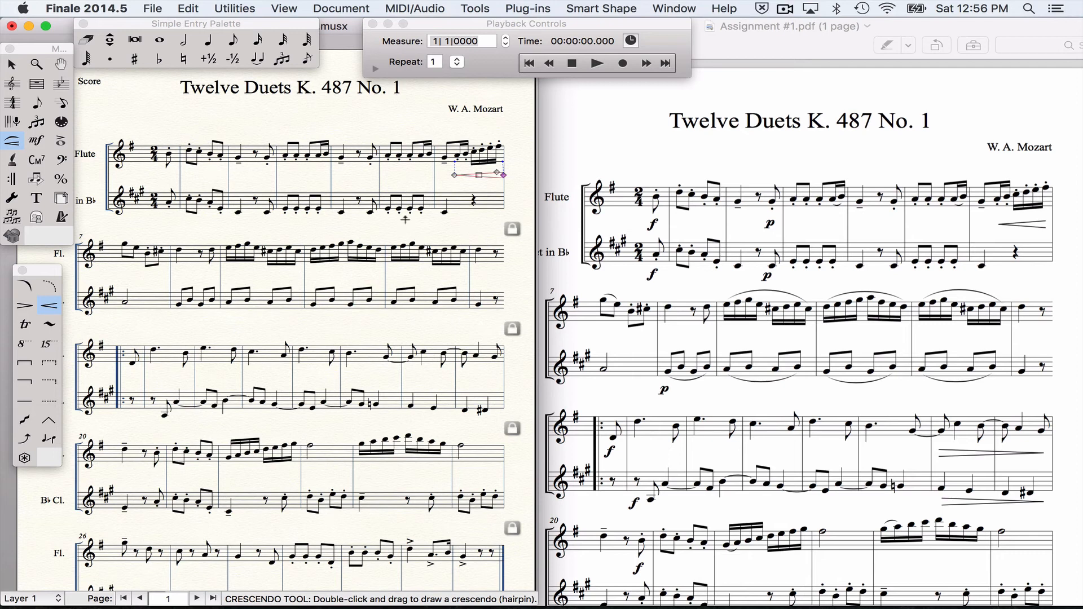
# Step: Fine-tune the position, ends and opening of the flute's crescendo in measure 6, undoing the last change
pyautogui.click(478, 174)
pyautogui.moveTo(478, 175)
pyautogui.mouseDown()
pyautogui.moveTo(449, 175)
pyautogui.moveTo(475, 175)
pyautogui.mouseUp()
pyautogui.press('Down')
pyautogui.press('Down')
pyautogui.press('Down')
pyautogui.moveTo(452, 176); pyautogui.dragTo(456, 176)
pyautogui.moveTo(497, 174)
pyautogui.mouseDown()
pyautogui.moveTo(497, 157)
pyautogui.moveTo(500, 171)
pyautogui.mouseUp()
pyautogui.press('super+z')
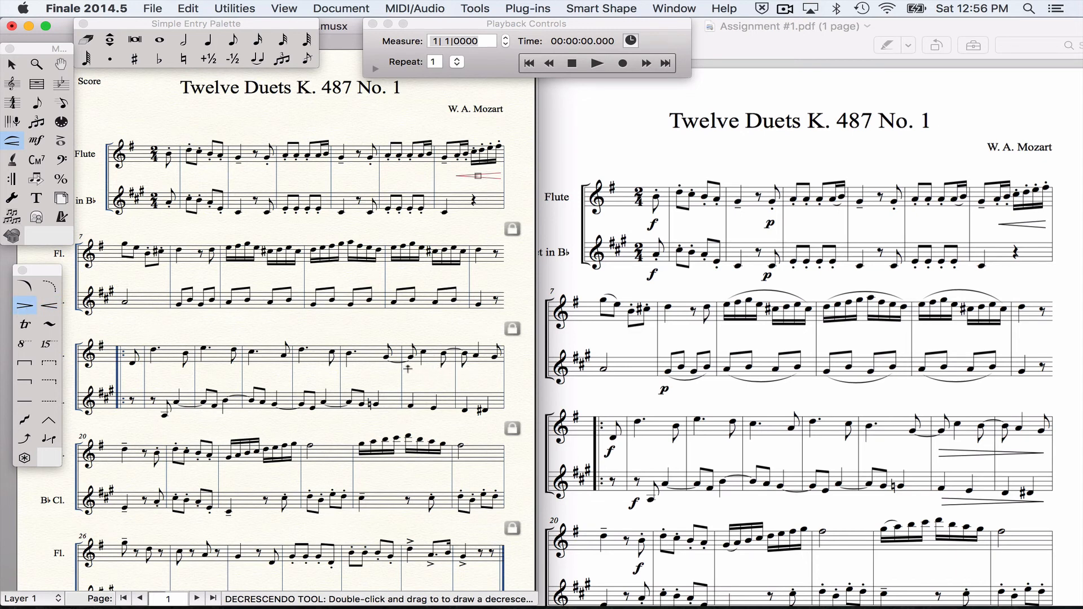
# Step: Draw decrescendo hairpins below both the flute and the clarinet across the last two measures of the third system
pyautogui.moveTo(408, 369)
pyautogui.mouseDown()
pyautogui.moveTo(495, 379)
pyautogui.moveTo(453, 375)
pyautogui.mouseUp()
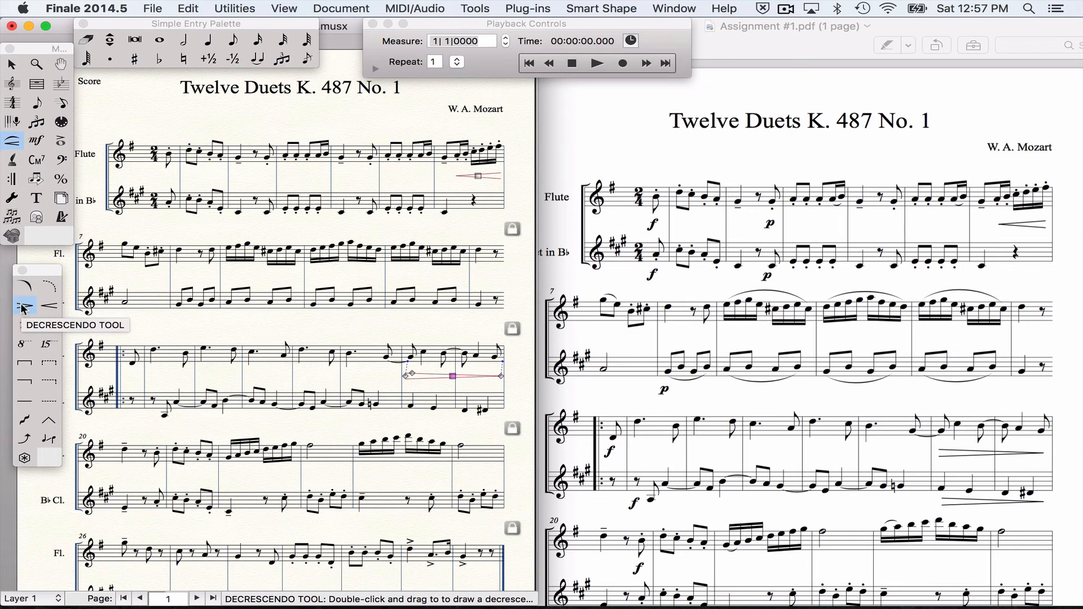
pyautogui.click(51, 306)
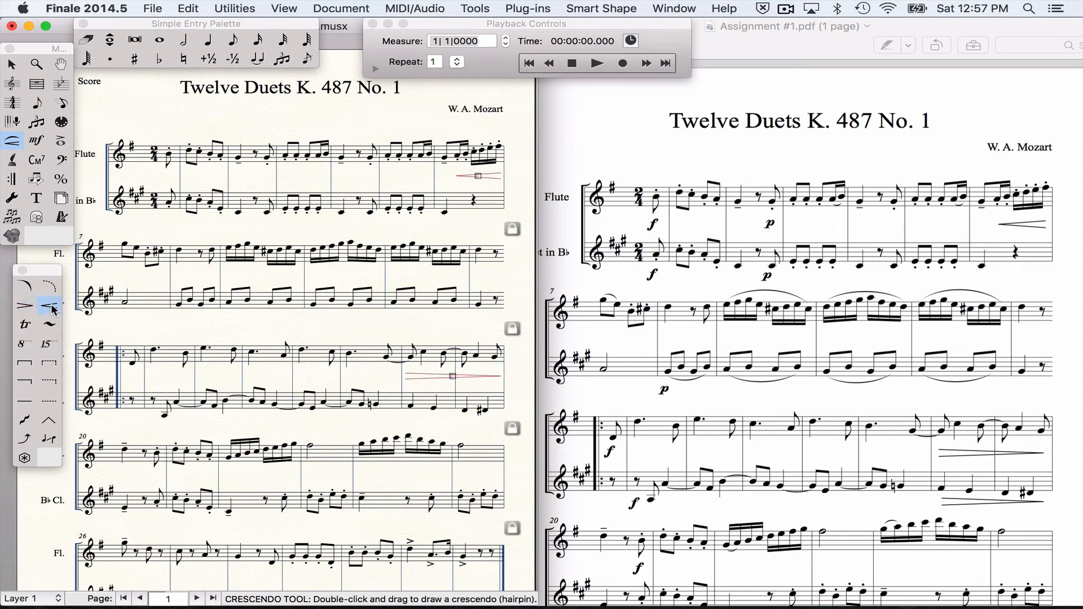
pyautogui.click(497, 422)
pyautogui.moveTo(496, 421); pyautogui.dragTo(416, 419)
# Step: Slur the flute's last two sixteenth notes in measures 3 and 5 and its first two notes in measure 7
pyautogui.click(25, 288)
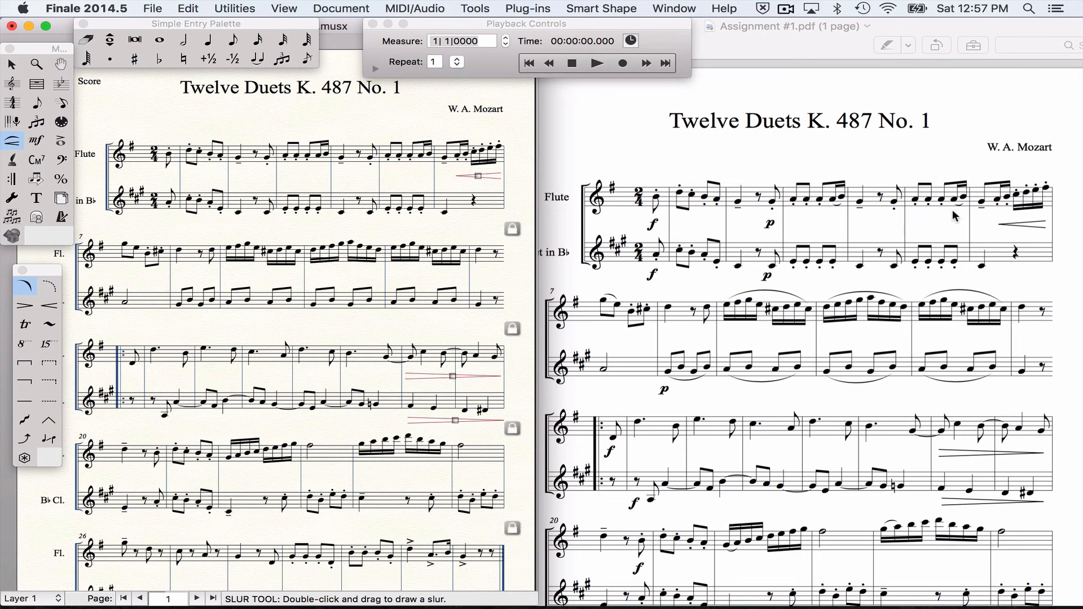
pyautogui.doubleClick(318, 156)
pyautogui.doubleClick(425, 160)
pyautogui.doubleClick(123, 242)
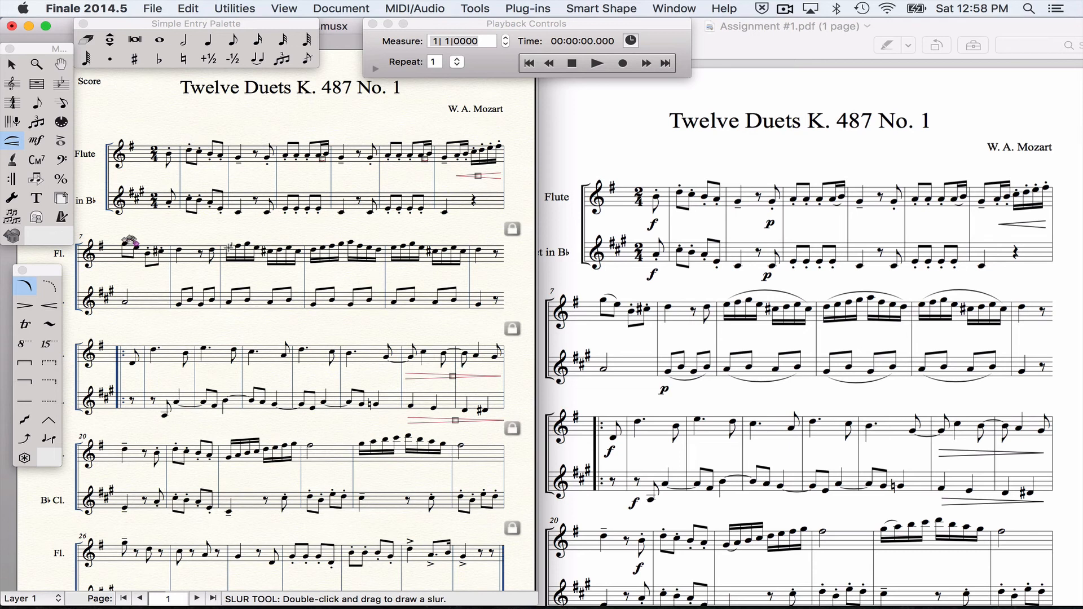
# Step: Add a slur over each of the flute's sixteenth-note runs in measures 9, 10 and 11
pyautogui.doubleClick(227, 247)
pyautogui.moveTo(229, 245); pyautogui.dragTo(301, 245)
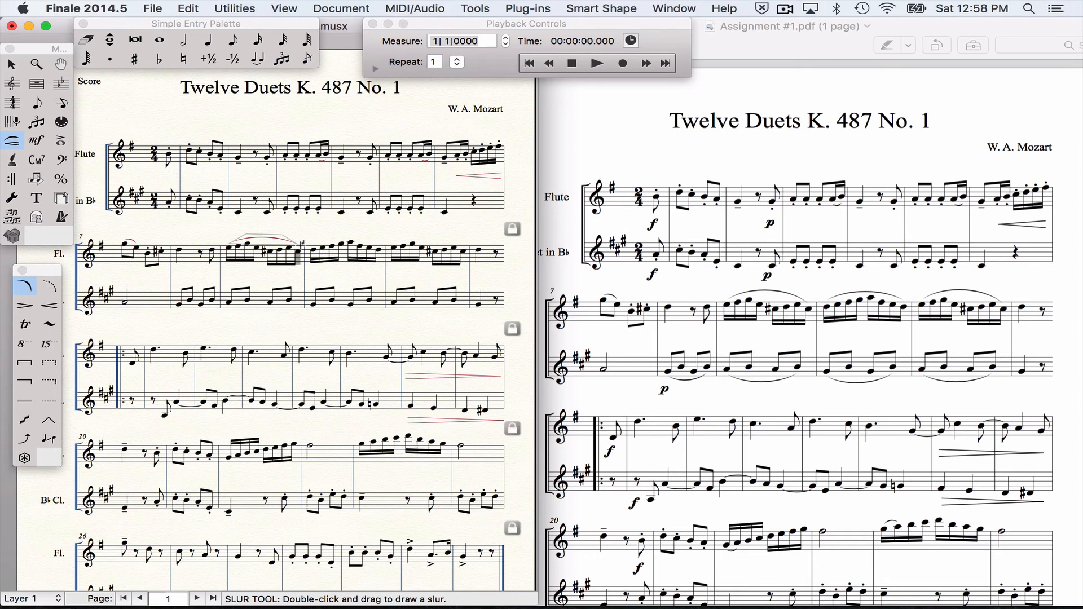
pyautogui.moveTo(301, 244); pyautogui.dragTo(301, 244)
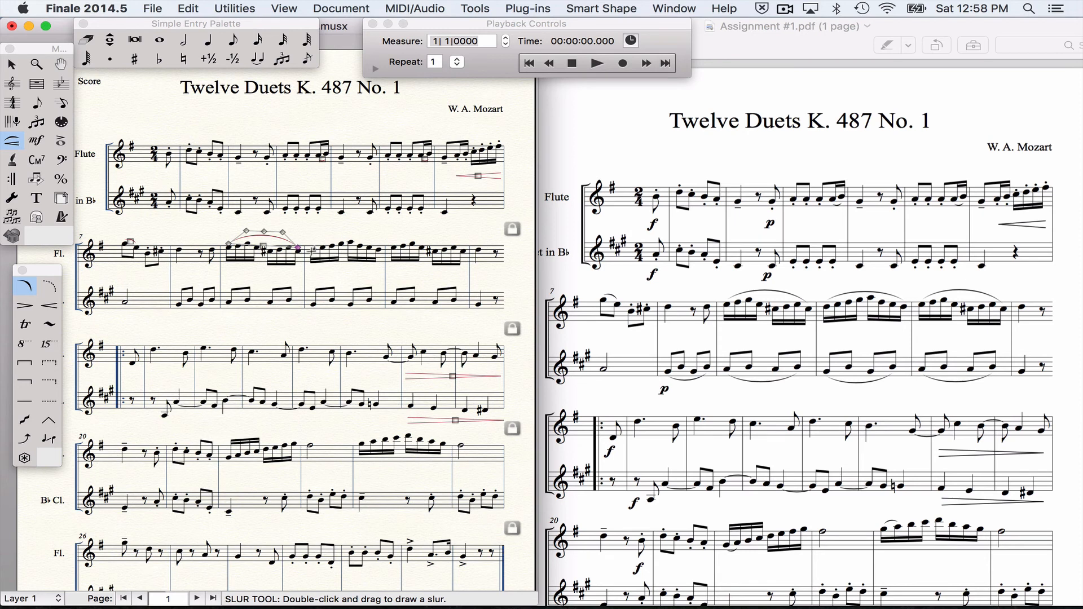
pyautogui.doubleClick(312, 252)
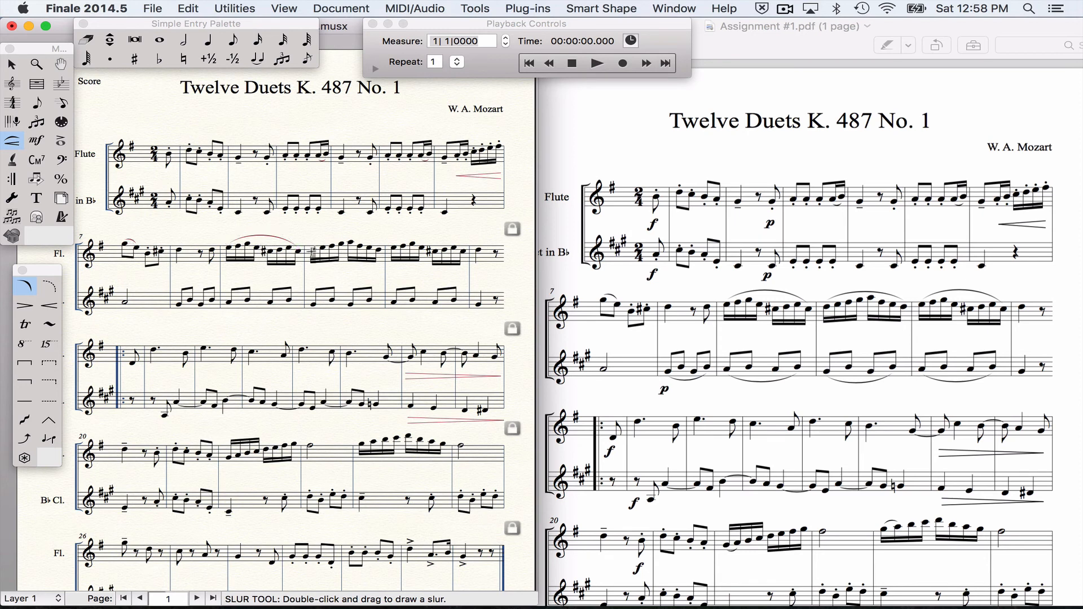
pyautogui.moveTo(312, 252)
pyautogui.mouseDown()
pyautogui.moveTo(380, 240)
pyautogui.moveTo(471, 251)
pyautogui.moveTo(463, 248)
pyautogui.mouseUp()
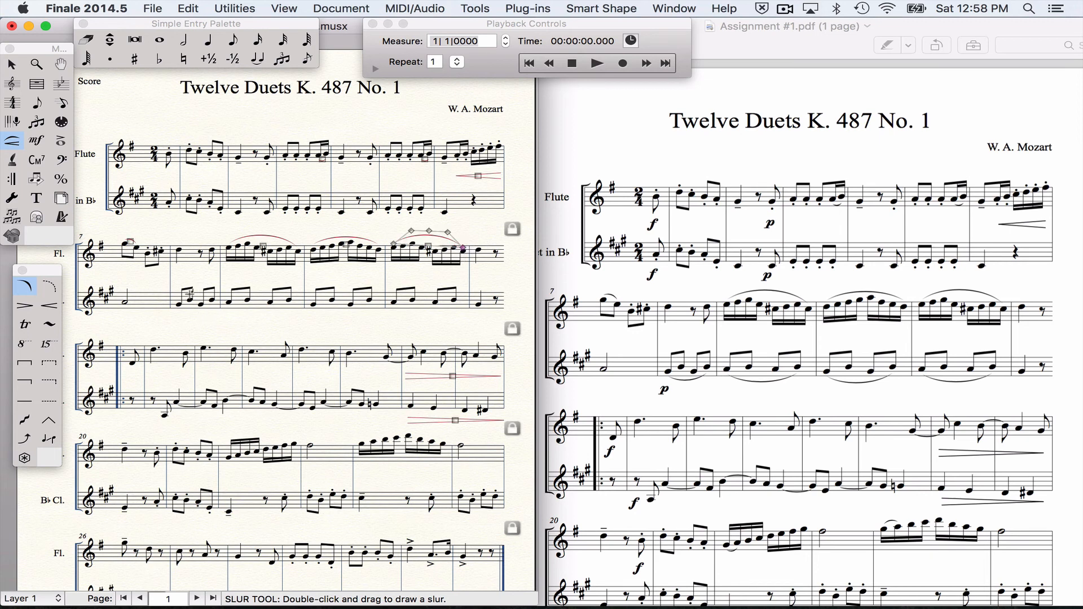
# Step: Add a slur under the clarinet's eighth notes in each of measures 8 to 11
pyautogui.doubleClick(179, 303)
pyautogui.moveTo(213, 311); pyautogui.dragTo(455, 302)
pyautogui.doubleClick(229, 302)
pyautogui.doubleClick(311, 300)
pyautogui.doubleClick(388, 304)
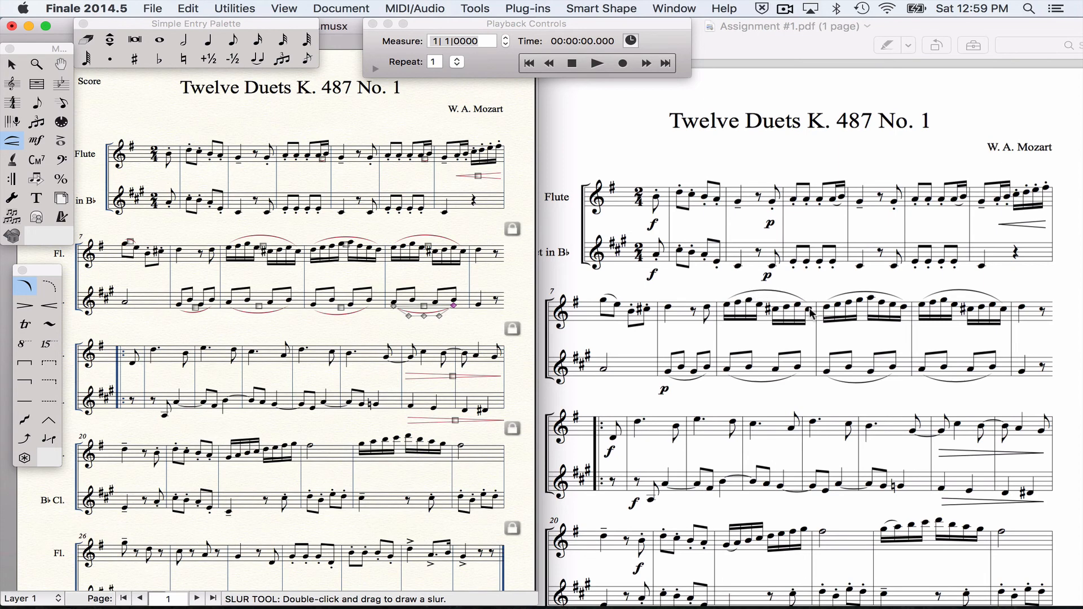
# Step: Slur the flute's first two sixteenth notes in measures 22 and 24 and its dotted figure in measure 31
pyautogui.scroll(-4, 949, 426)
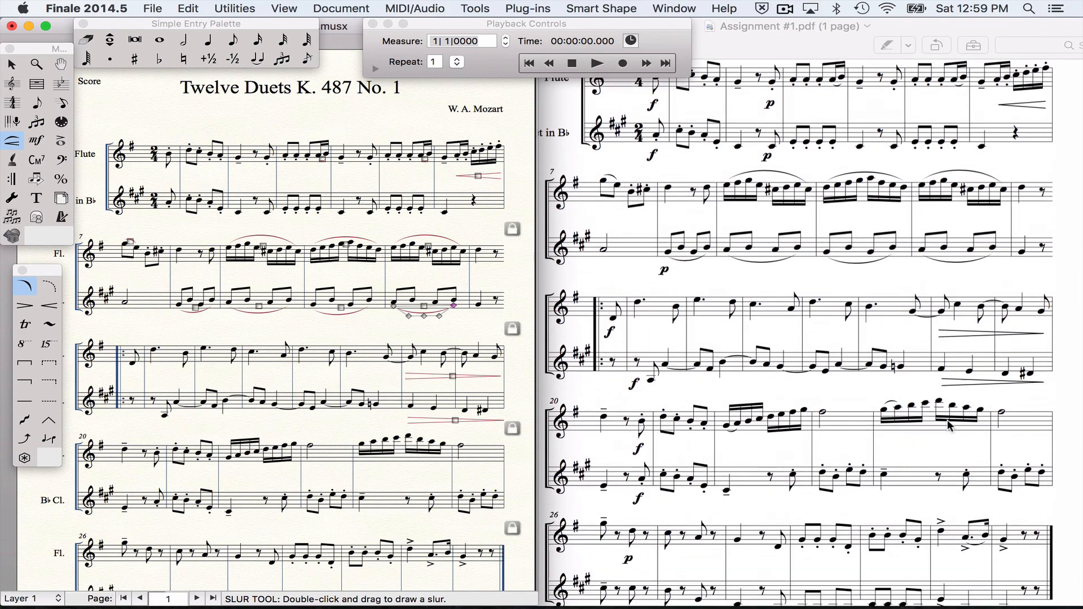
pyautogui.scroll(-2, 949, 426)
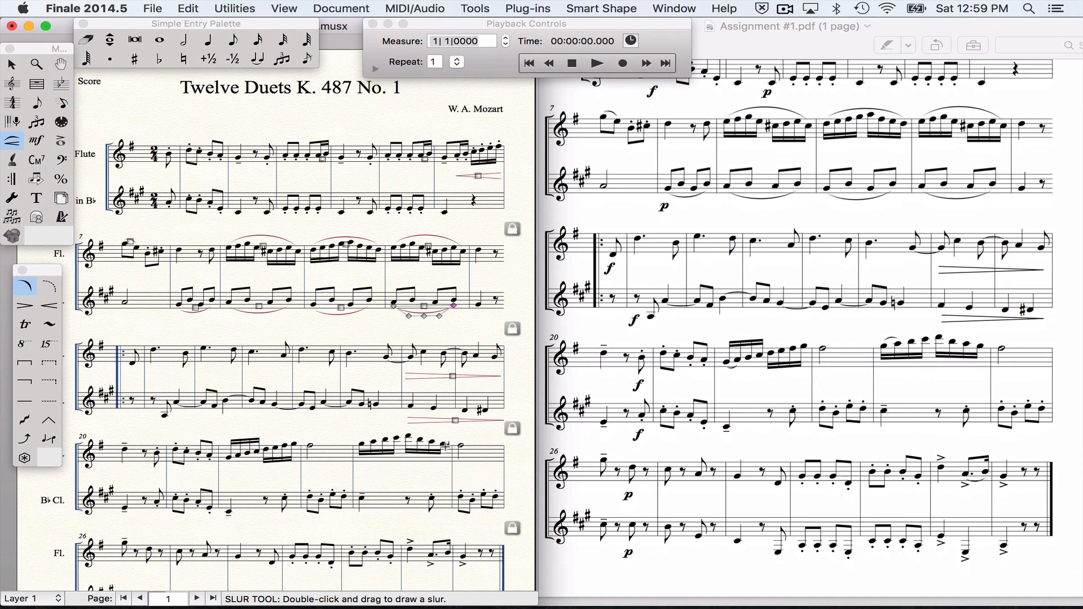
pyautogui.doubleClick(228, 457)
pyautogui.doubleClick(361, 446)
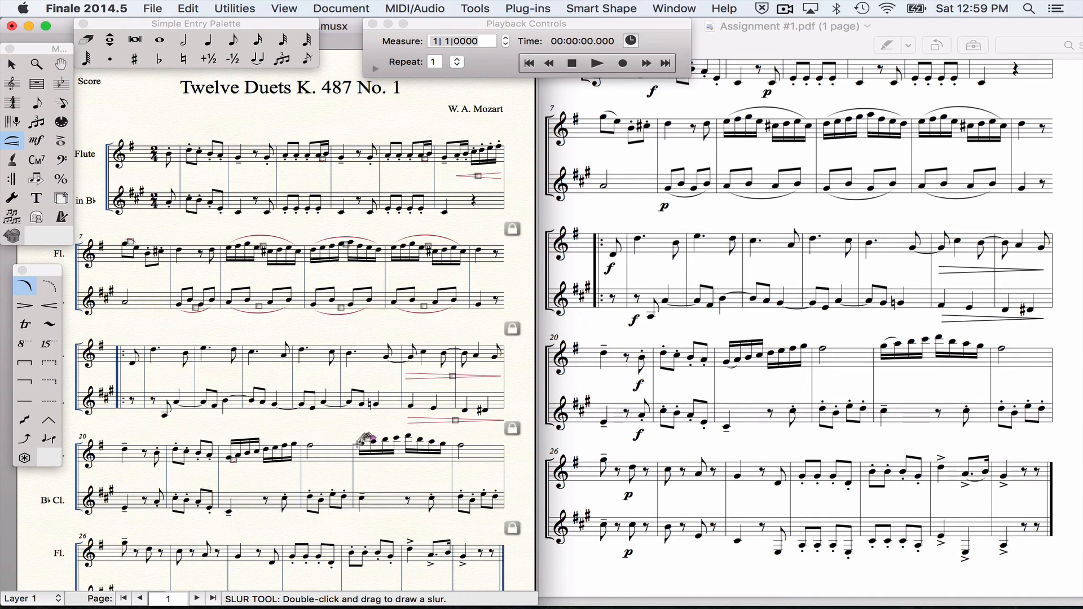
pyautogui.doubleClick(429, 558)
pyautogui.scroll(-2, 471, 504)
pyautogui.scroll(-2, 471, 503)
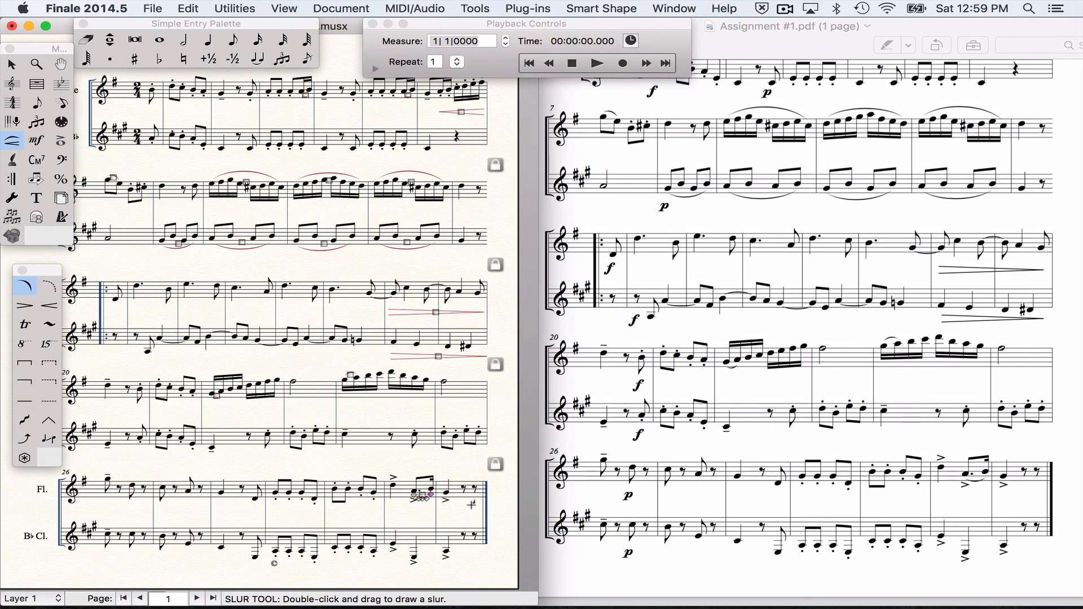
# Step: Open the expression selection for the flute's pickup note
pyautogui.click(36, 140)
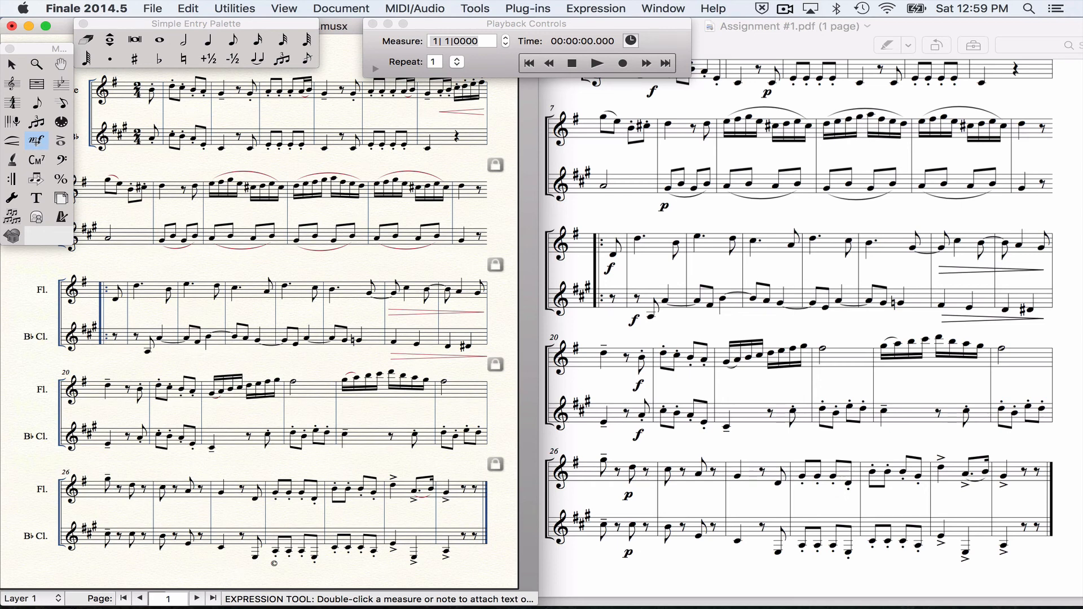
pyautogui.scroll(5, 273, 271)
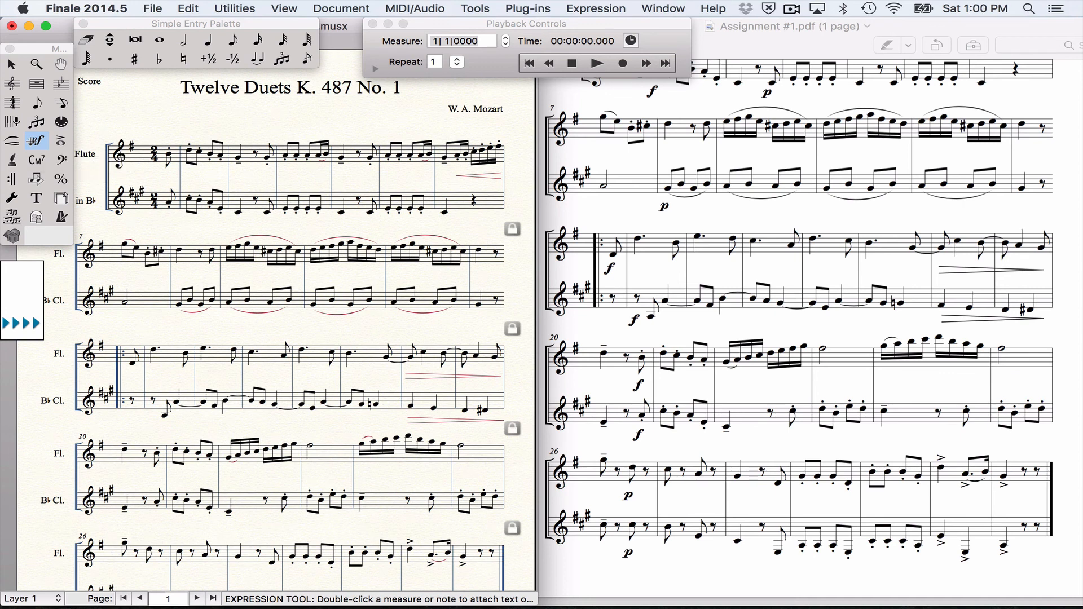
pyautogui.scroll(5, 609, 214)
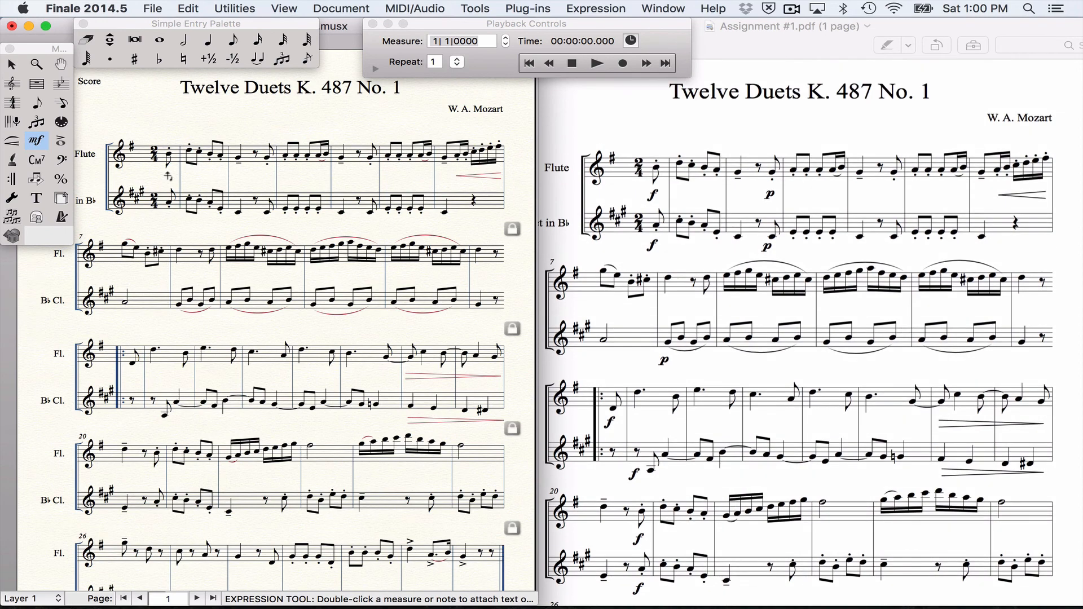
pyautogui.doubleClick(167, 176)
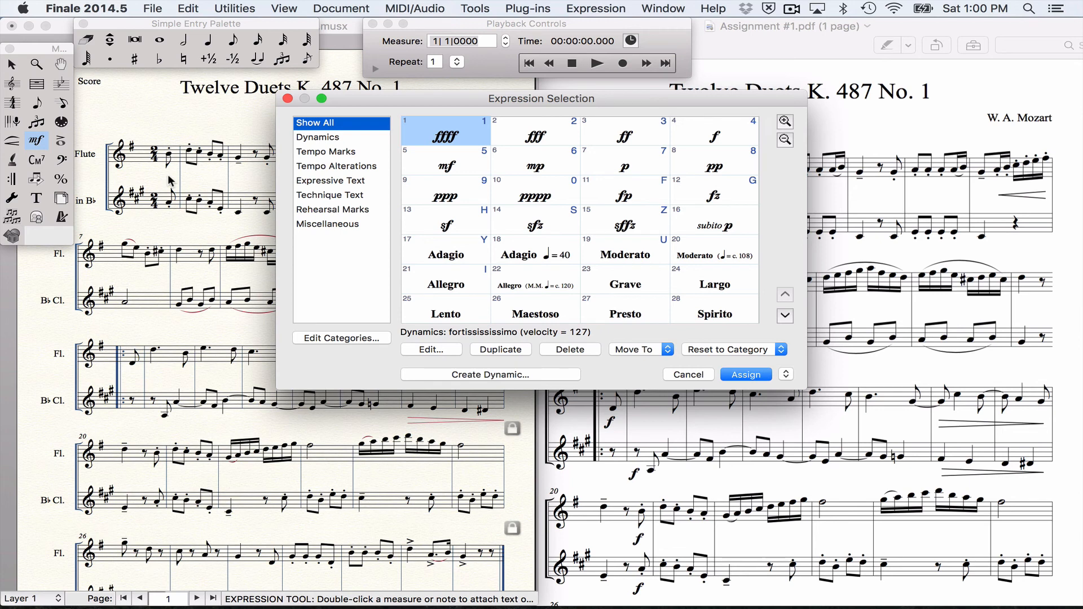
# Step: Examine the descriptions and playback velocities of the available dynamics, from ffff down to pppp
pyautogui.click(709, 132)
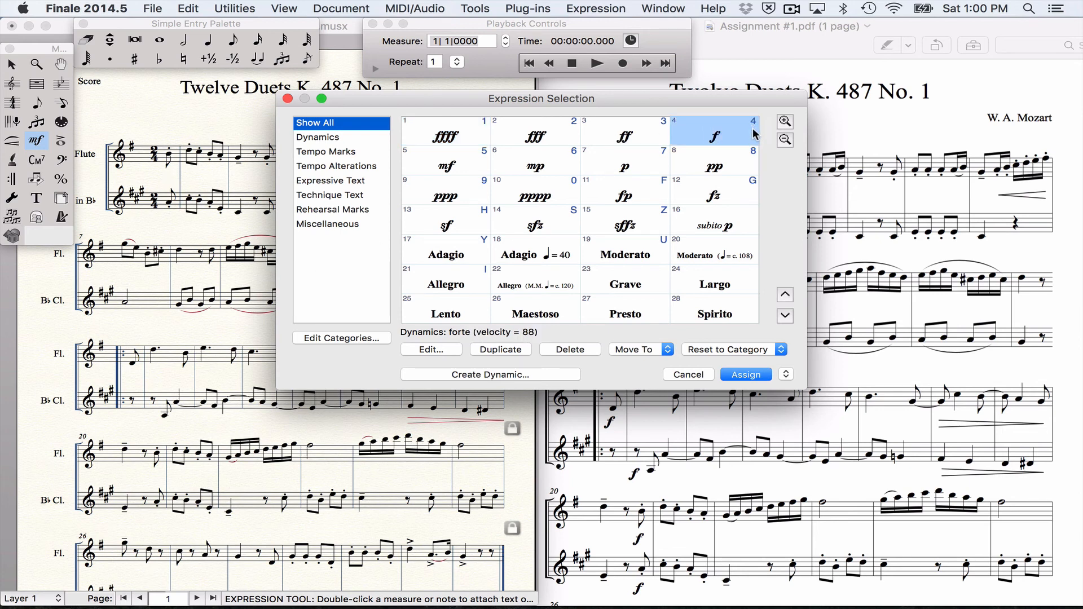
pyautogui.click(621, 166)
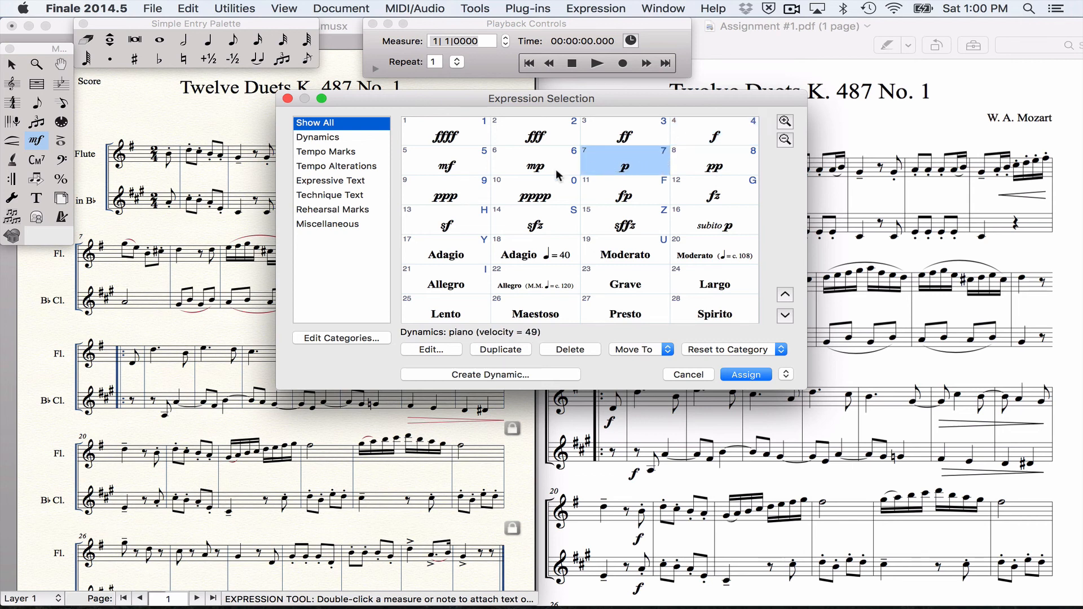
pyautogui.click(529, 171)
pyautogui.click(446, 164)
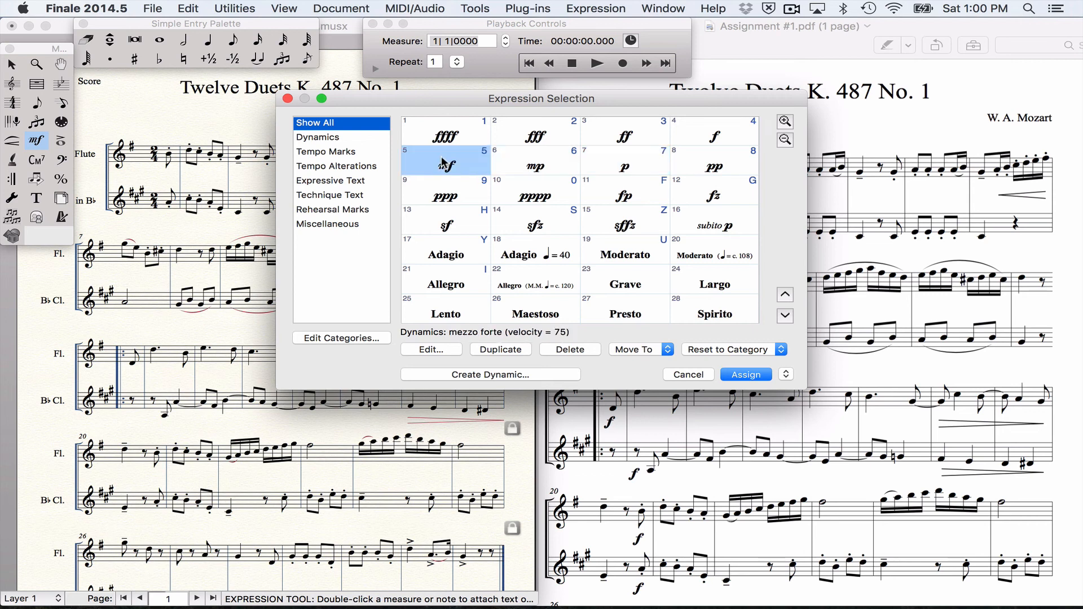
pyautogui.click(699, 145)
pyautogui.click(637, 137)
pyautogui.click(537, 135)
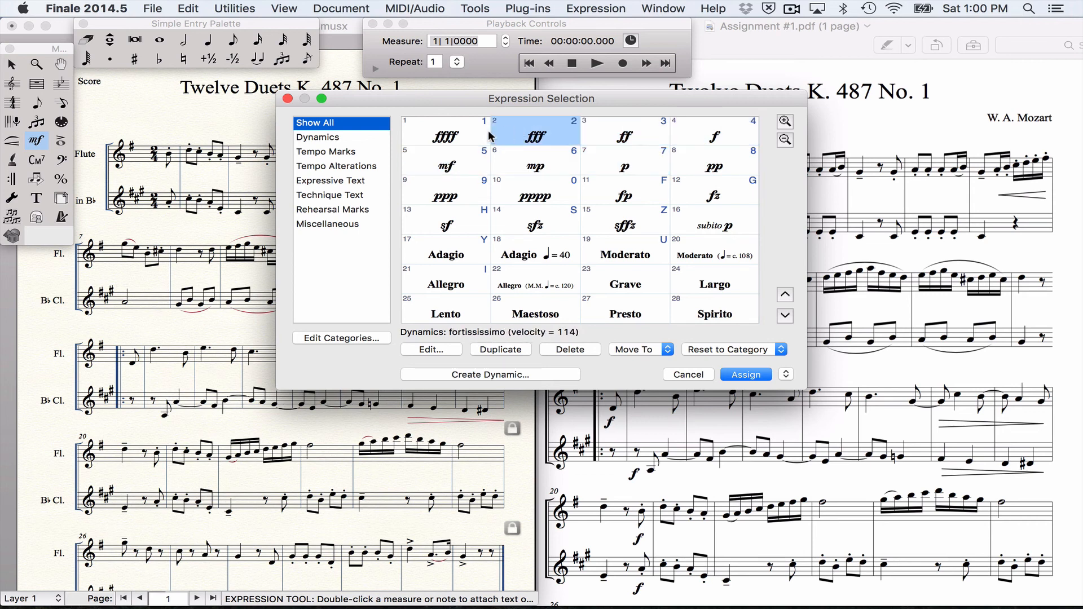
pyautogui.click(460, 138)
pyautogui.click(595, 167)
pyautogui.click(706, 166)
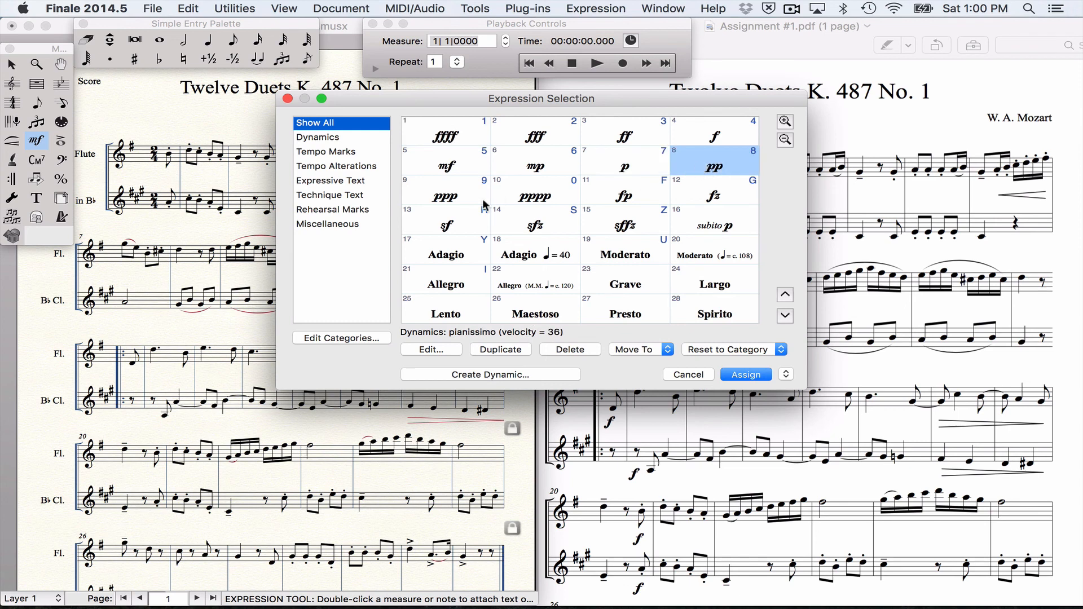
pyautogui.click(439, 197)
pyautogui.click(508, 194)
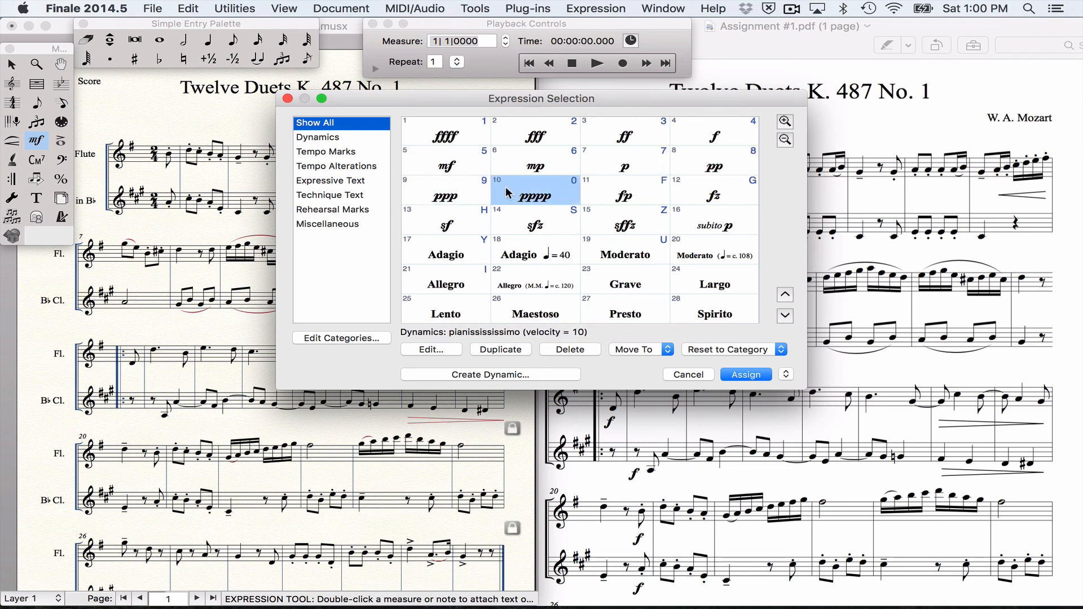
# Step: Assign a forte dynamic to the opening pickup notes of both the flute and the clarinet
pyautogui.click(625, 165)
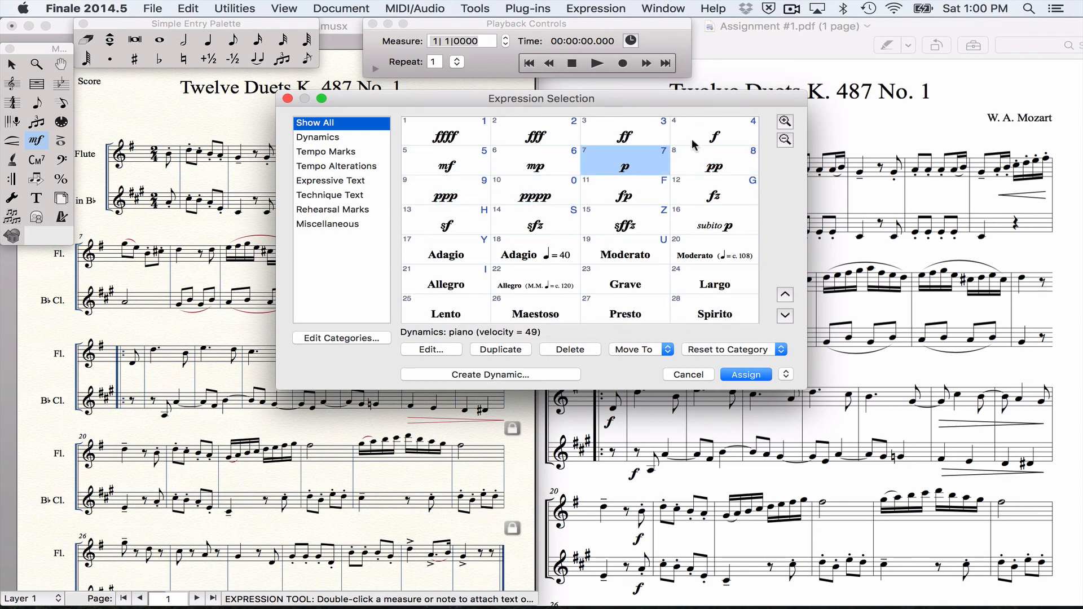
pyautogui.click(711, 134)
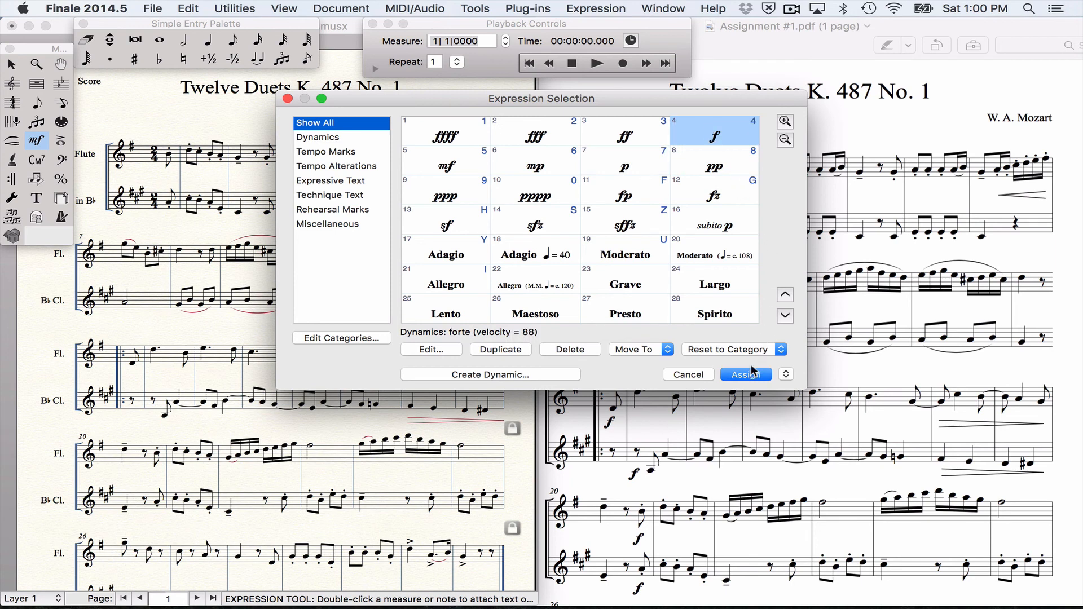
pyautogui.click(746, 374)
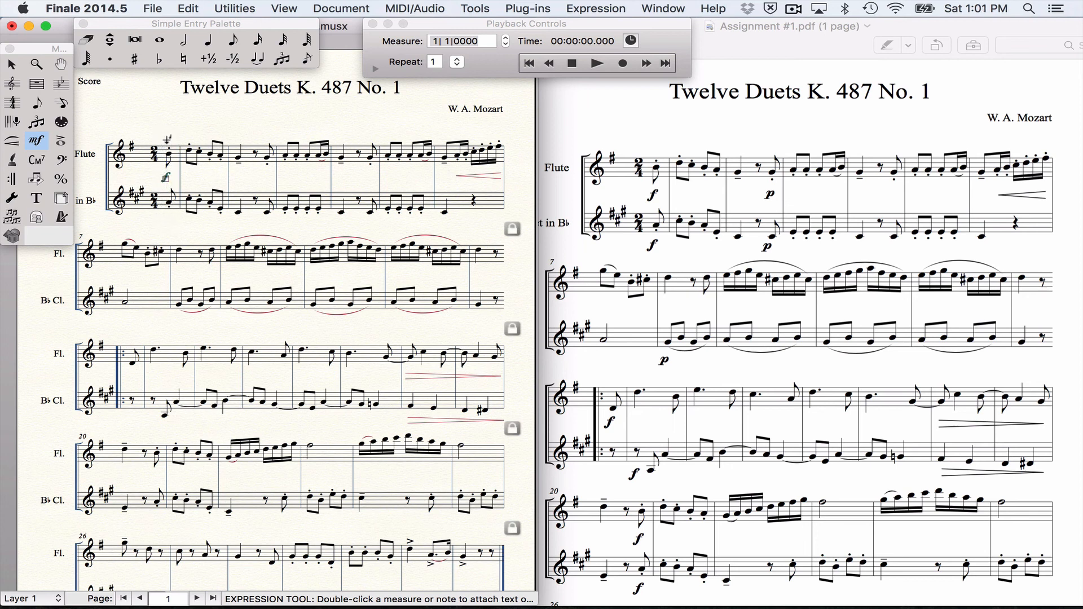
pyautogui.moveTo(167, 138); pyautogui.dragTo(176, 236)
# Step: Add a piano dynamic to both instruments' last eighth note in measure 2 and to the clarinet's first note in measure 8
pyautogui.moveTo(264, 134); pyautogui.dragTo(276, 228)
pyautogui.scroll(-5, 601, 272)
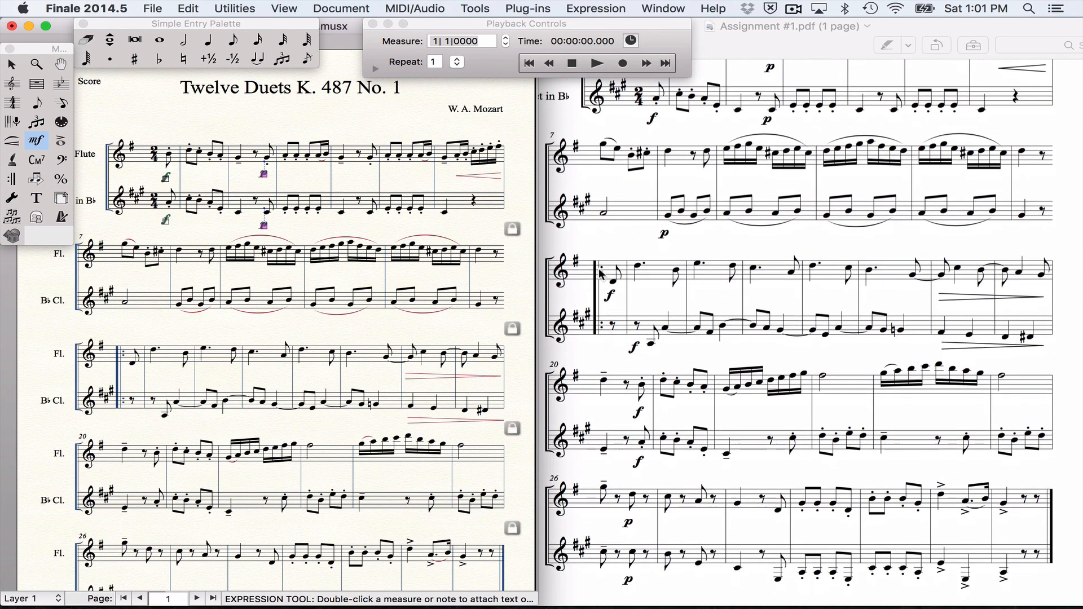
pyautogui.click(177, 318)
# Step: Add a forte under the flute's pickup at the start of the third system and under the clarinet's entry in the following measure
pyautogui.click(130, 370)
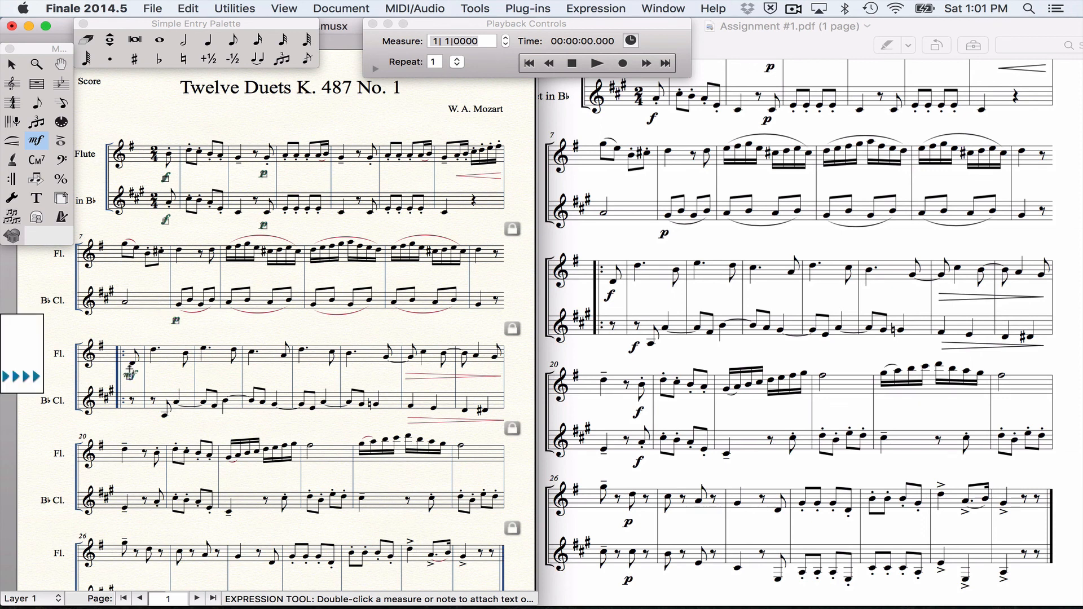
pyautogui.press('super+z')
pyautogui.click(129, 370)
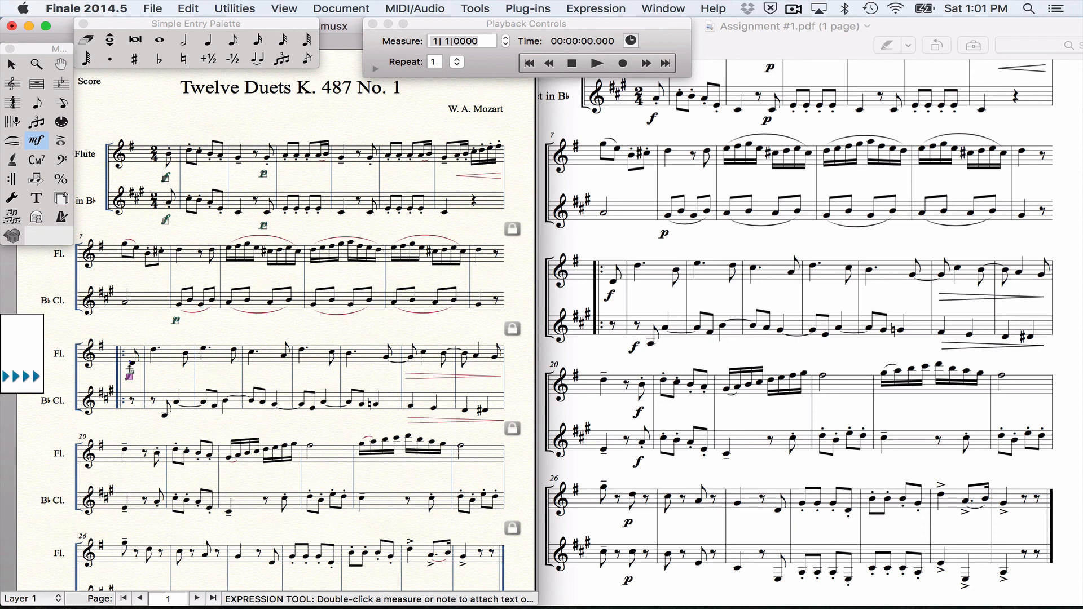
pyautogui.click(151, 418)
# Step: Add a forte to both instruments' last eighth note in measure 20 and a piano on both instruments' second beat of measure 26
pyautogui.scroll(-3, 230, 401)
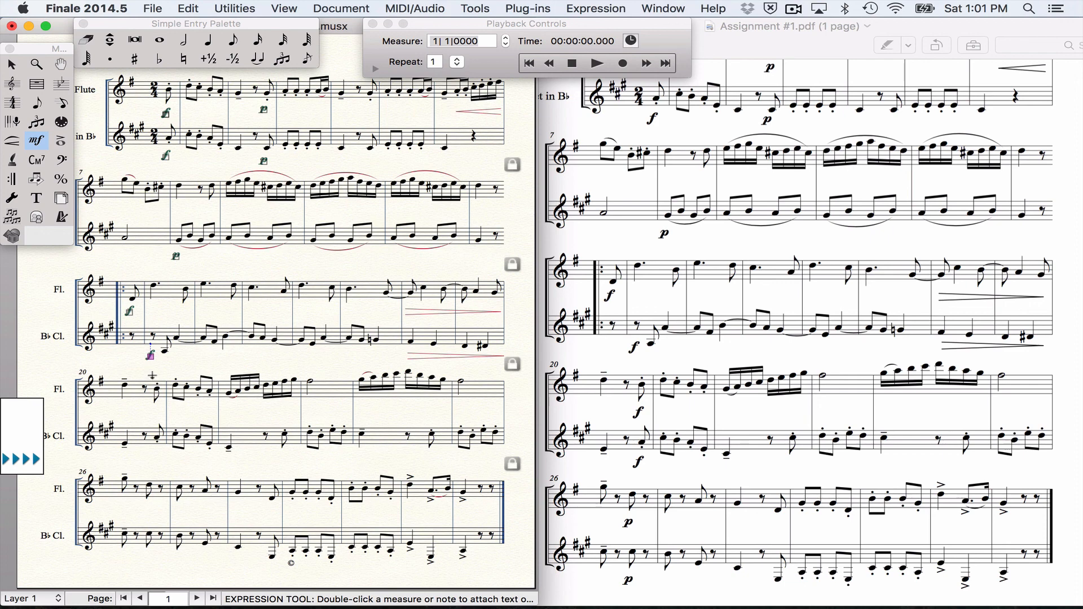
pyautogui.moveTo(156, 372); pyautogui.dragTo(162, 455)
pyautogui.scroll(-3, 311, 411)
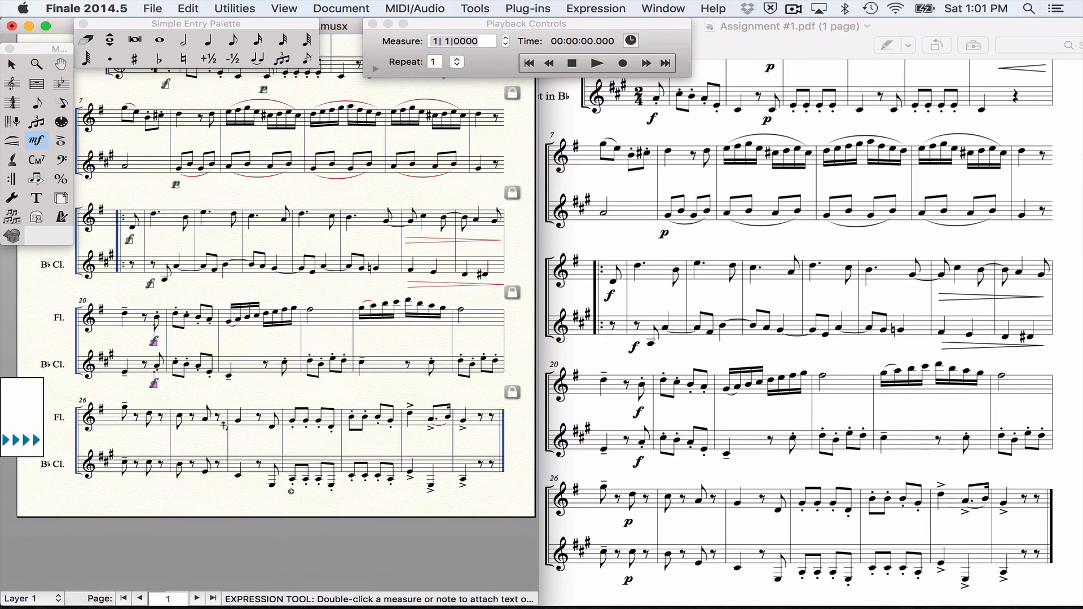
pyautogui.click(146, 404)
pyautogui.moveTo(164, 492); pyautogui.dragTo(152, 493)
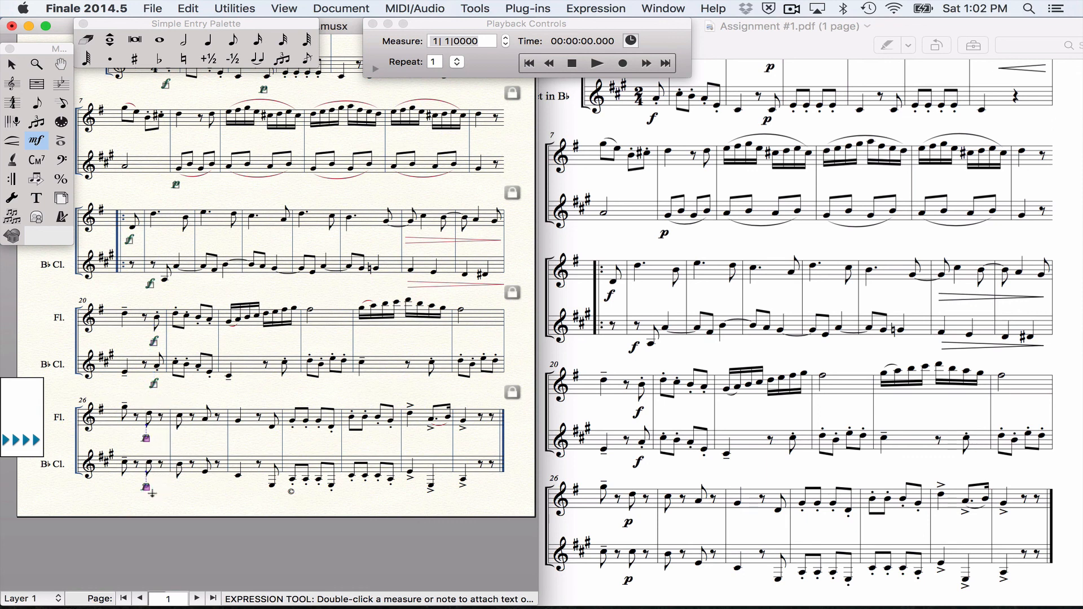
pyautogui.scroll(-2, 570, 464)
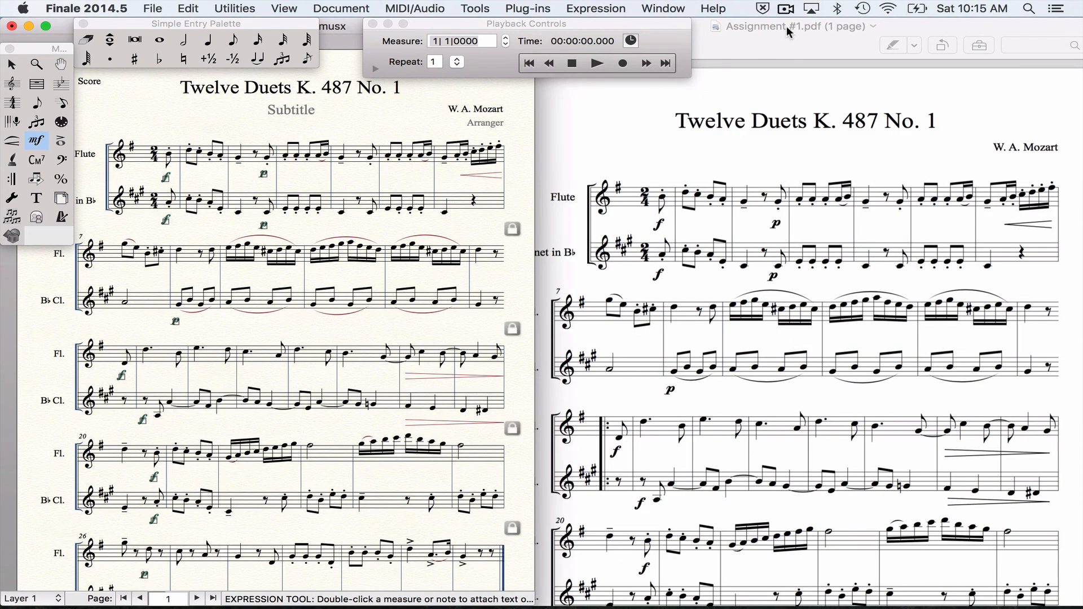
# Step: Delete the Subtitle and Arranger placeholder texts from the score's heading
pyautogui.click(9, 69)
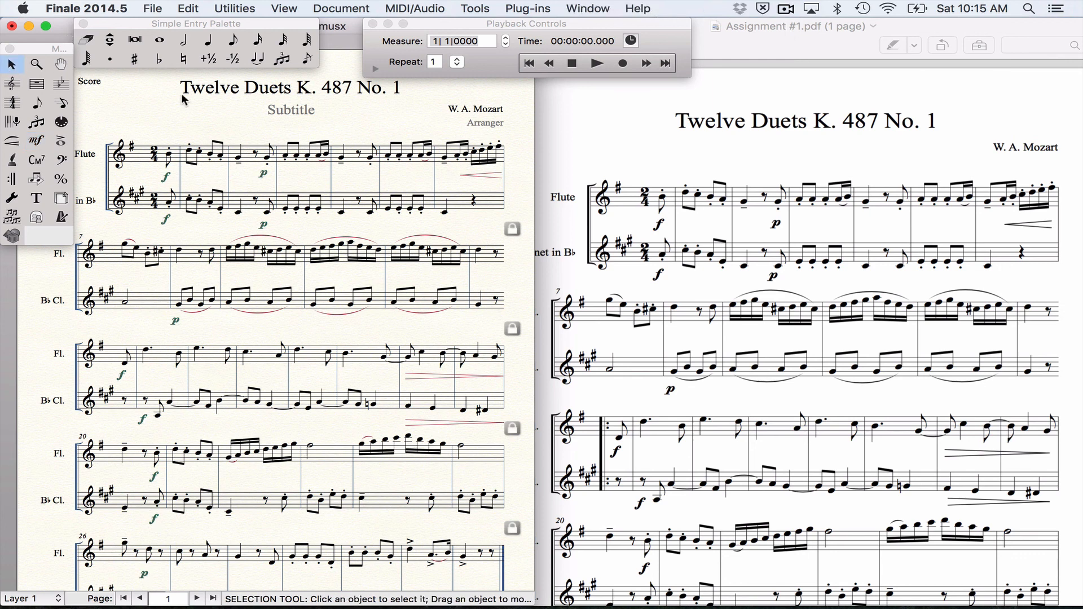
pyautogui.click(294, 113)
pyautogui.press('Delete')
pyautogui.click(481, 126)
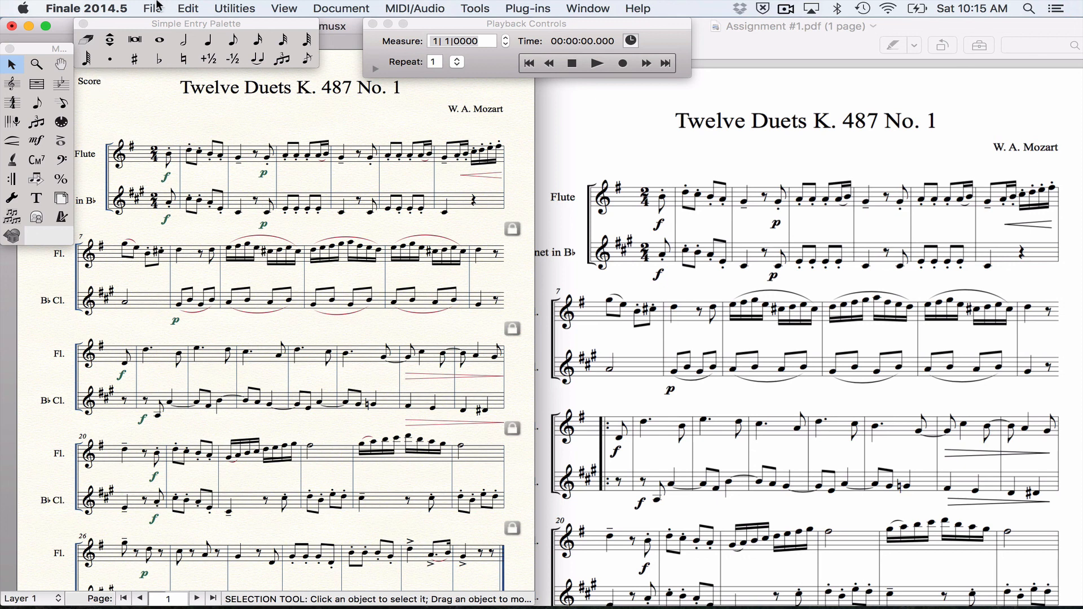
# Step: Examine the print options for the score and individual parts, including saving as PDF, without printing
pyautogui.click(158, 7)
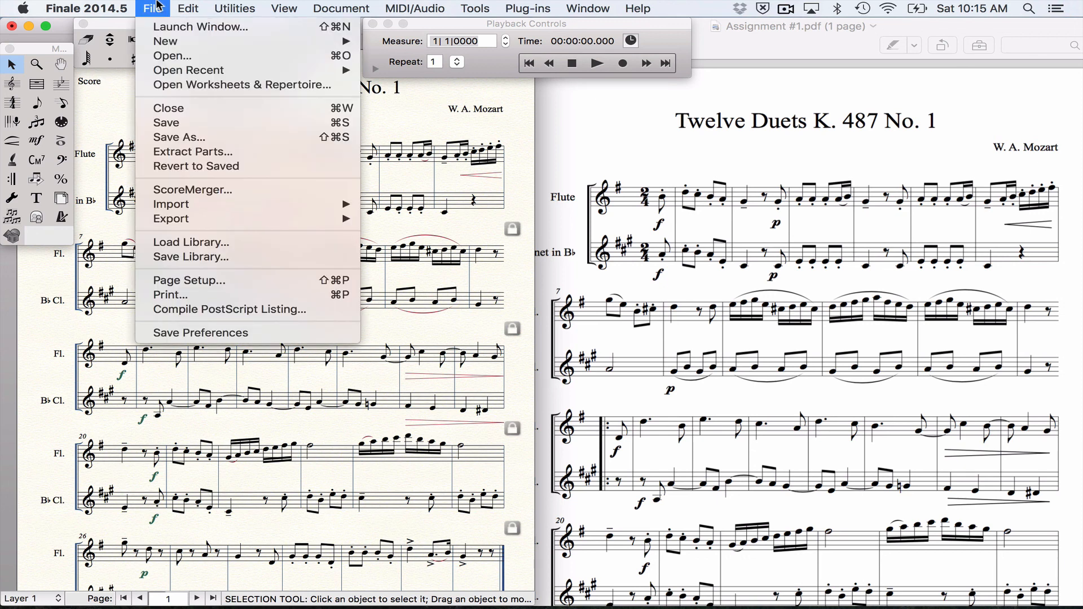
pyautogui.click(209, 299)
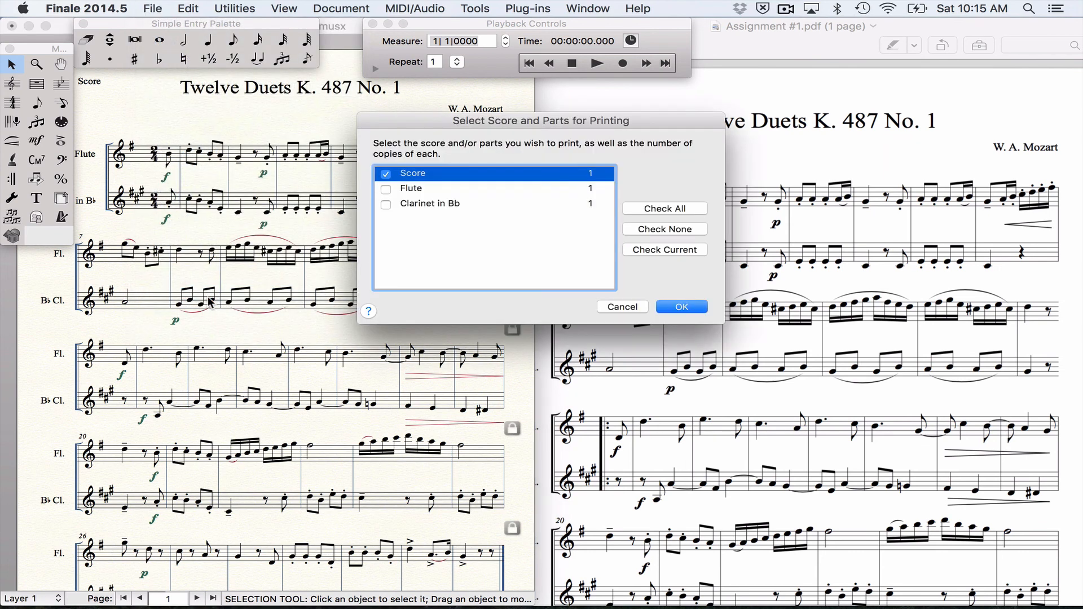
pyautogui.click(410, 191)
pyautogui.click(408, 204)
pyautogui.click(405, 172)
pyautogui.click(682, 309)
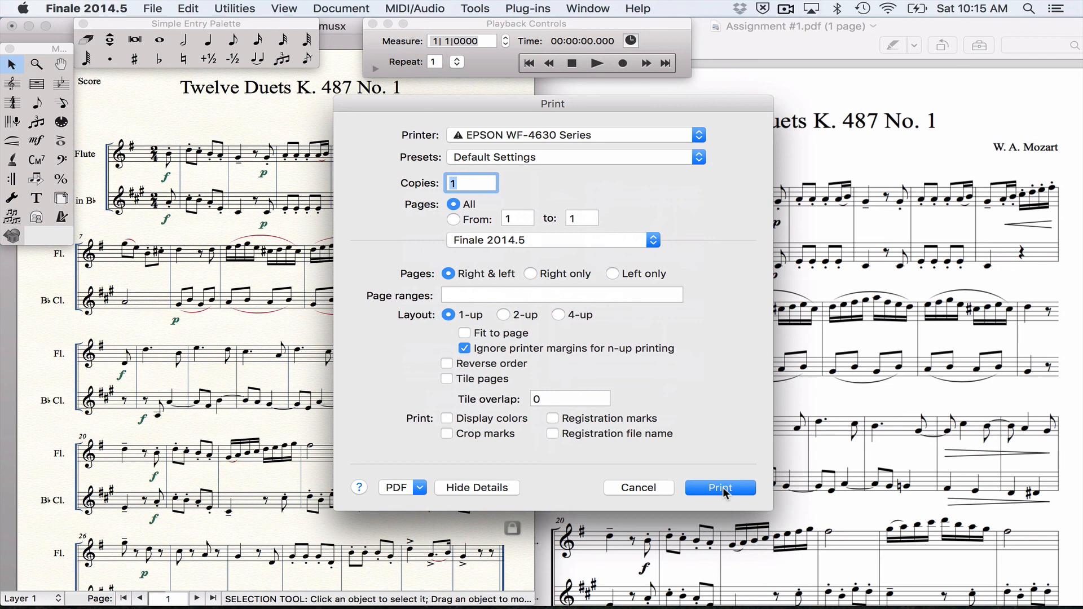
pyautogui.click(421, 488)
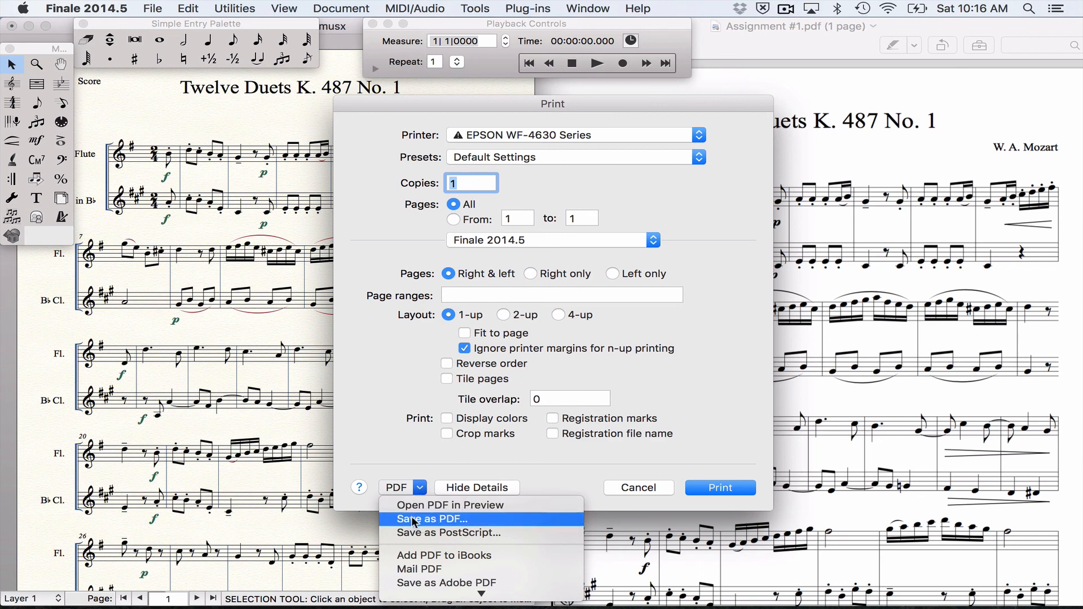
pyautogui.click(627, 487)
pyautogui.click(628, 486)
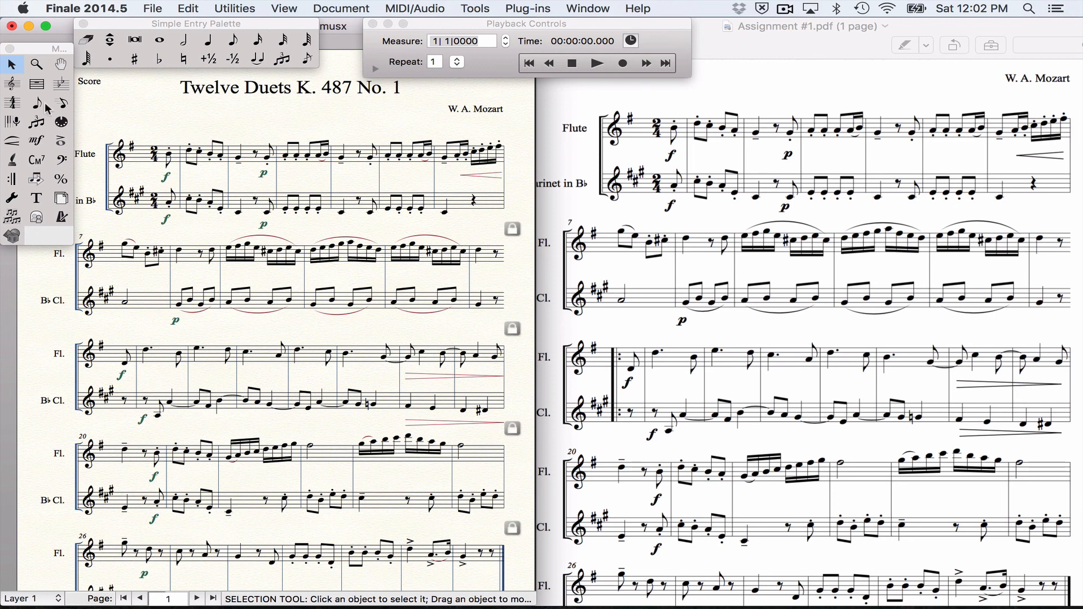
# Step: Add a forward repeat bar to the pickup measure that begins the third system
pyautogui.click(12, 178)
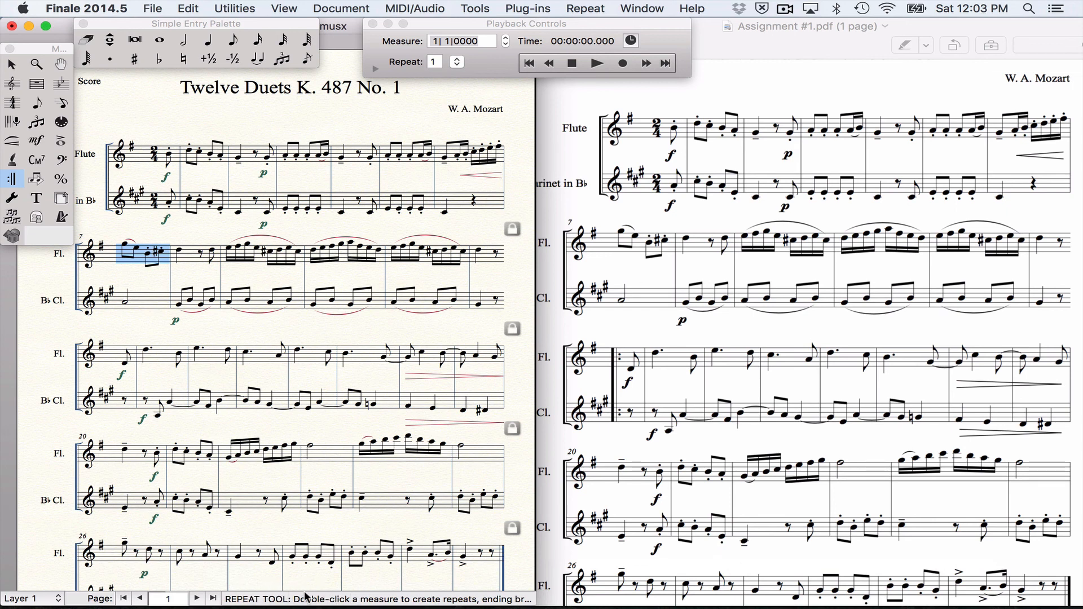
pyautogui.click(584, 12)
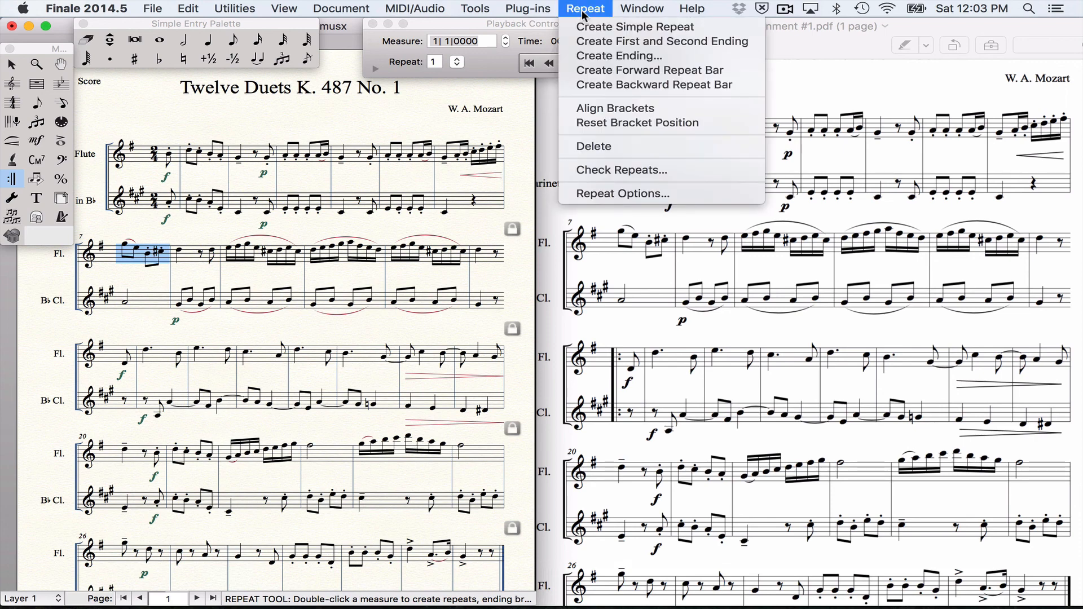
pyautogui.click(145, 304)
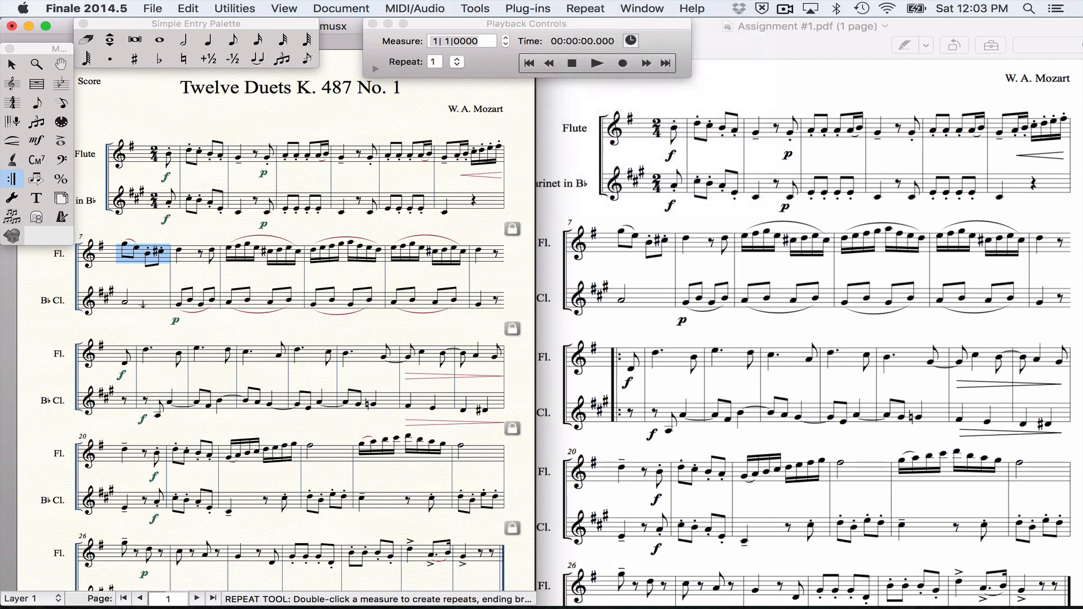
pyautogui.doubleClick(120, 358)
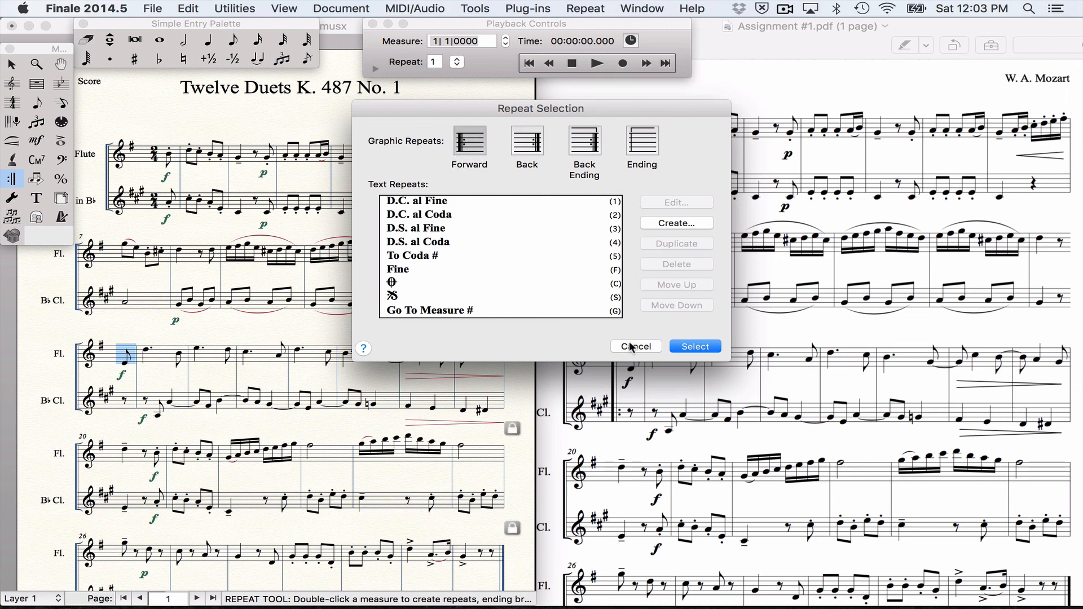
pyautogui.click(697, 347)
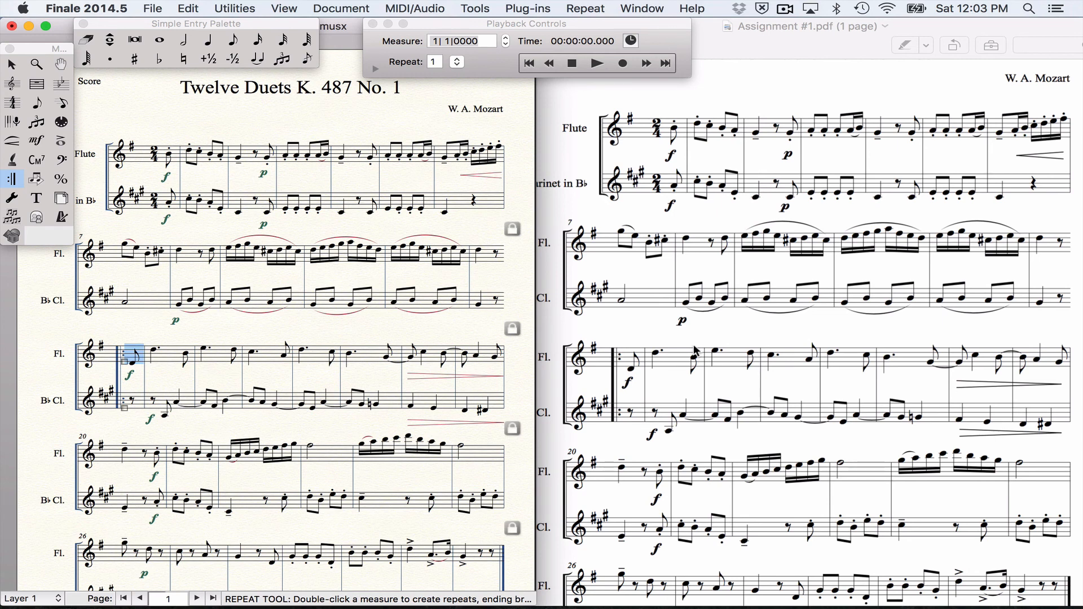
pyautogui.click(786, 9)
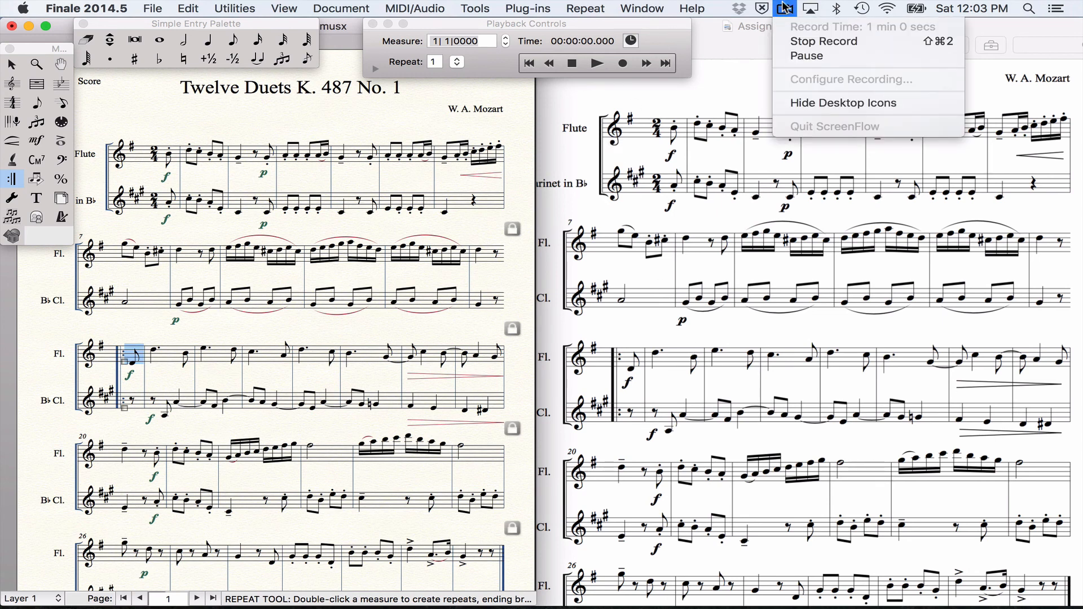